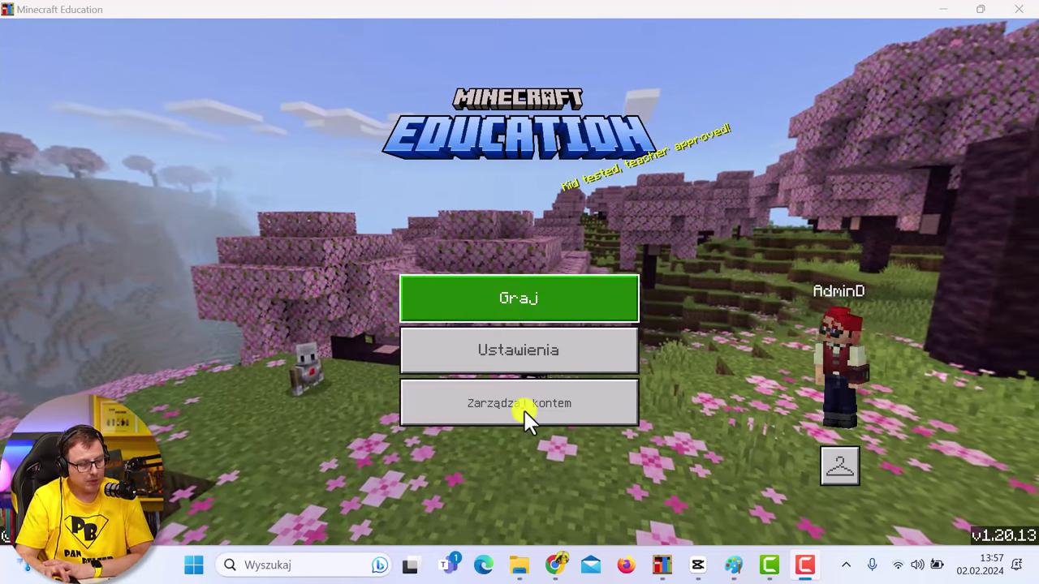
# Step: Switch to Chrome and close the EduKleks, Video and Audio, and camtasia tabs
pyautogui.click(554, 565)
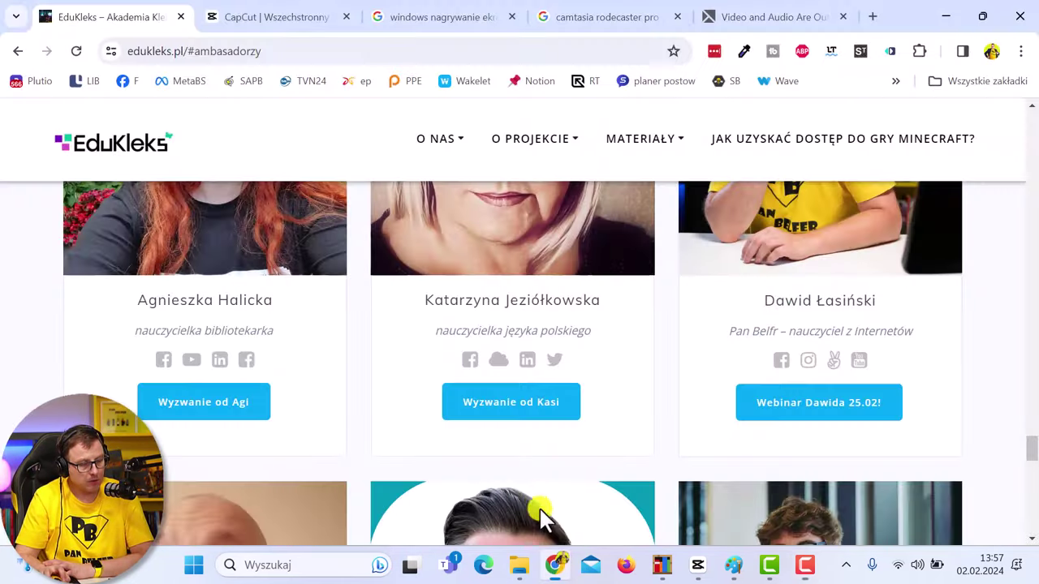
pyautogui.click(180, 16)
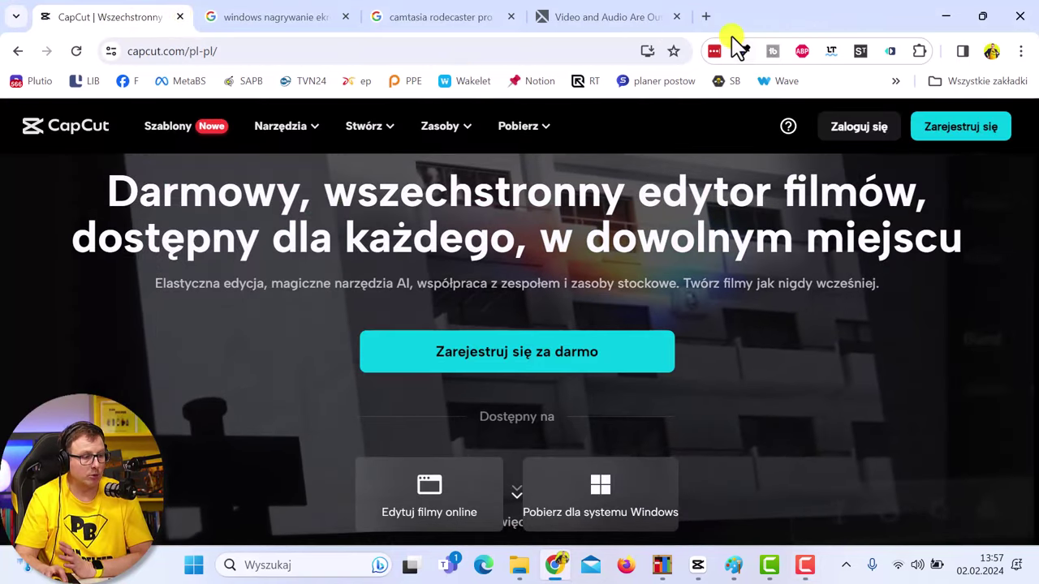
pyautogui.click(676, 16)
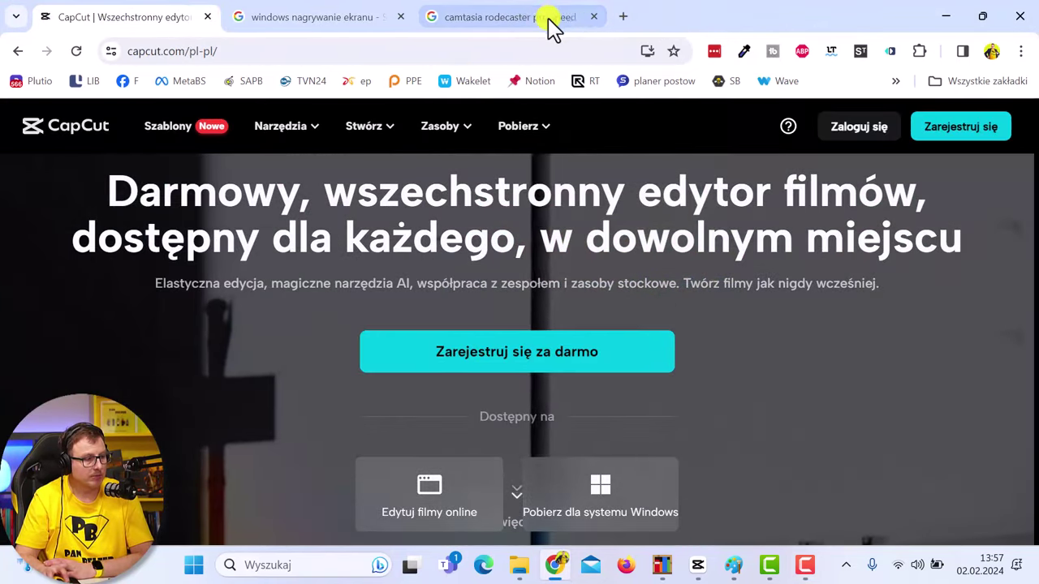
pyautogui.click(590, 16)
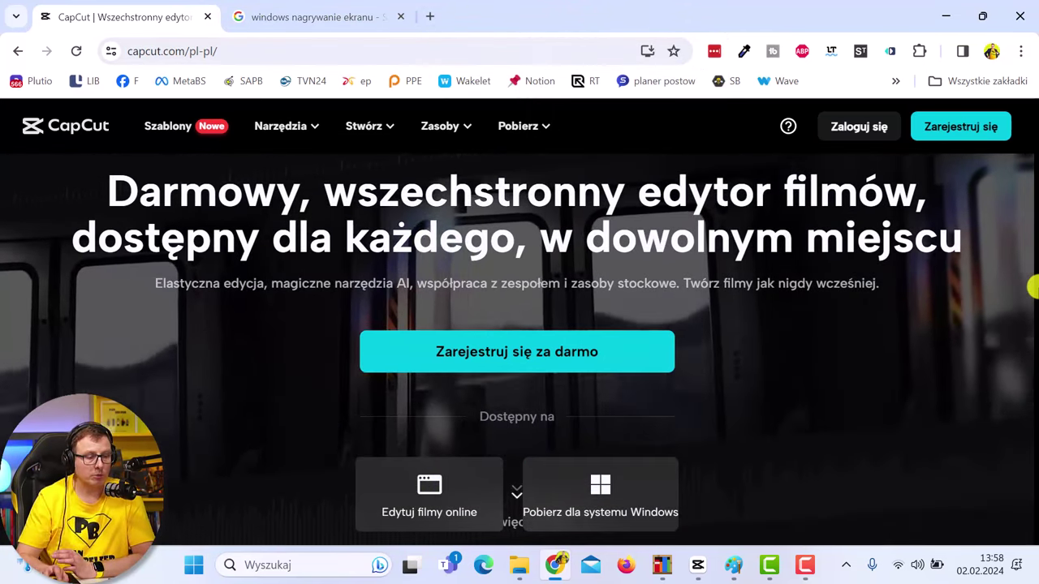
pyautogui.scroll(-2, 911, 349)
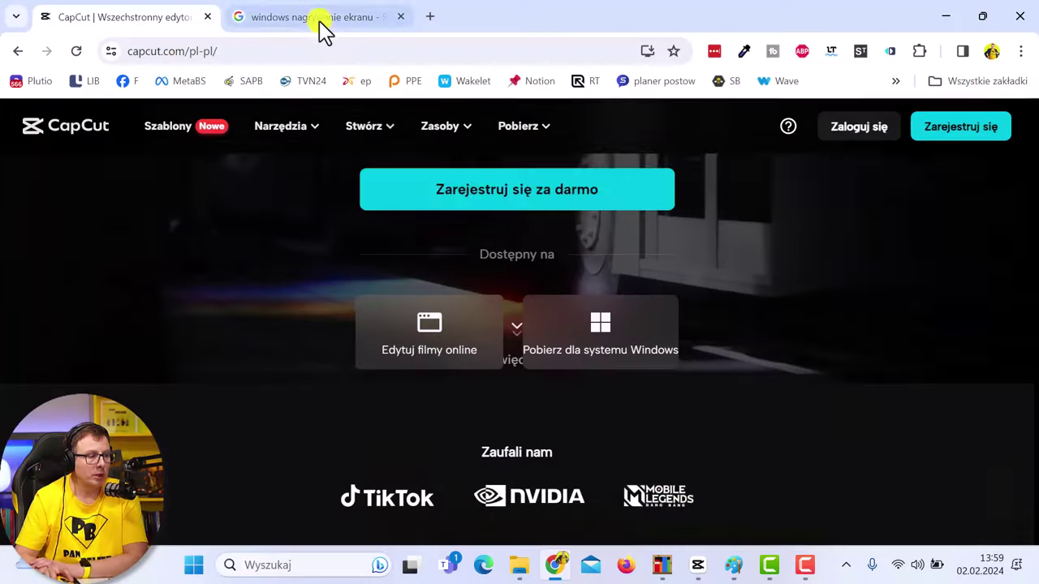
# Step: Go to the 'windows nagrywanie ekranu' results and highlight 'Windows klawisze Alt+R' in the snippet
pyautogui.click(318, 18)
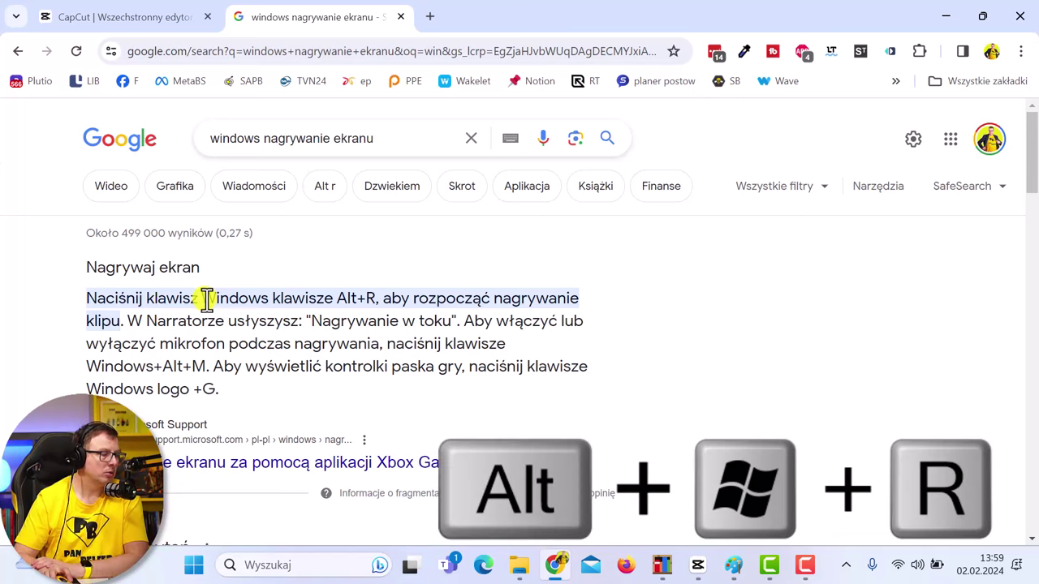
pyautogui.moveTo(203, 298); pyautogui.dragTo(376, 299)
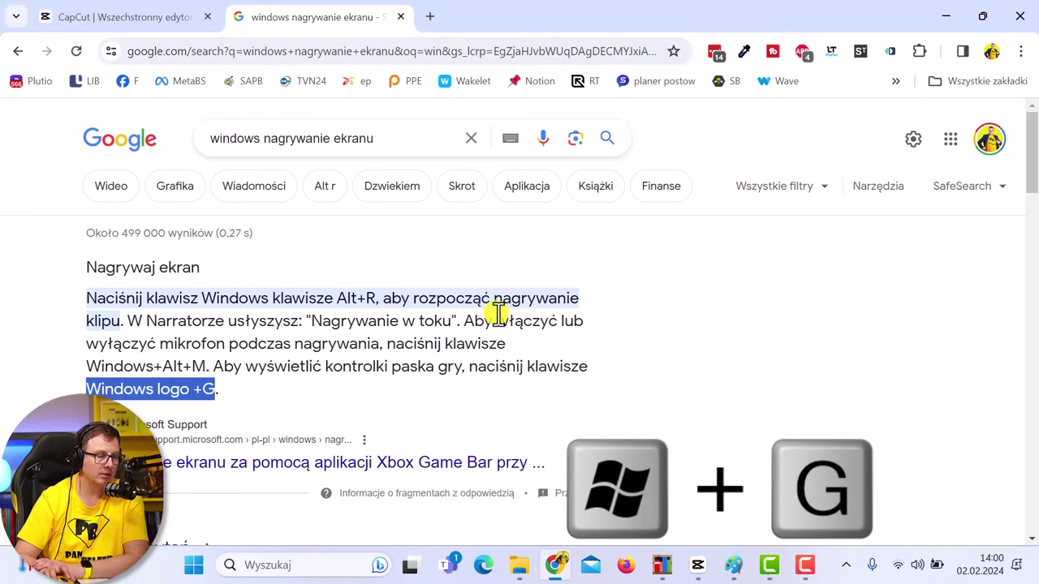
# Step: Deselect the snippet text and bring up the Win+Shift+S screen-capture bar over the results
pyautogui.click(460, 323)
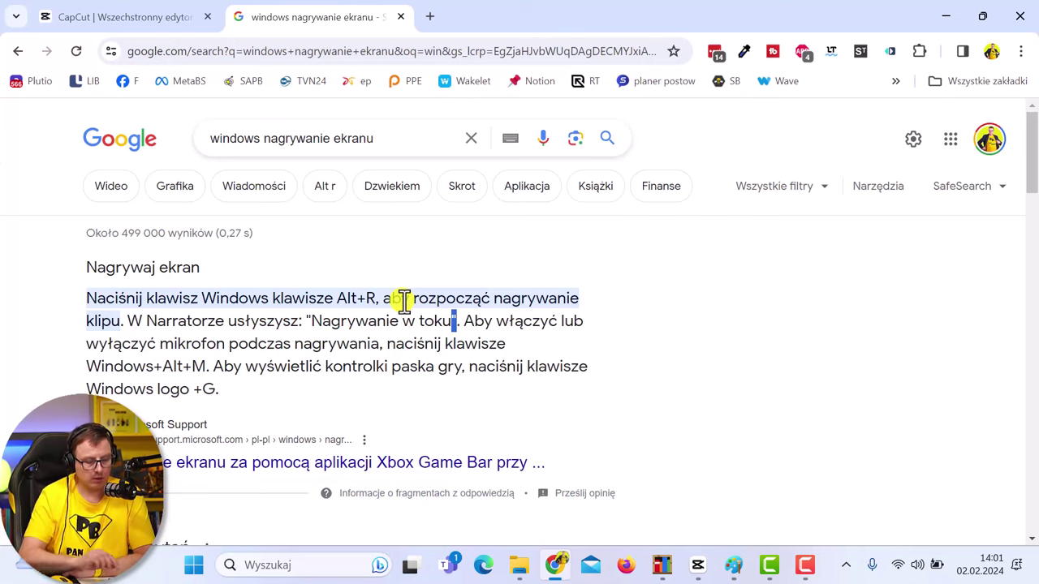
pyautogui.press('super+shift+s')
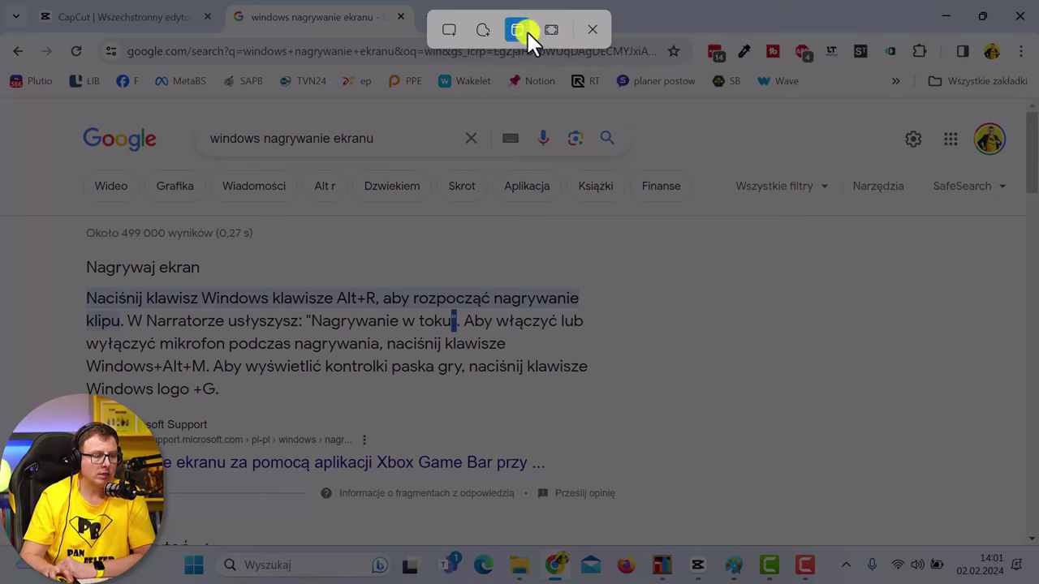
# Step: Dismiss the Snipping Tool capture bar without taking a screenshot
pyautogui.click(593, 29)
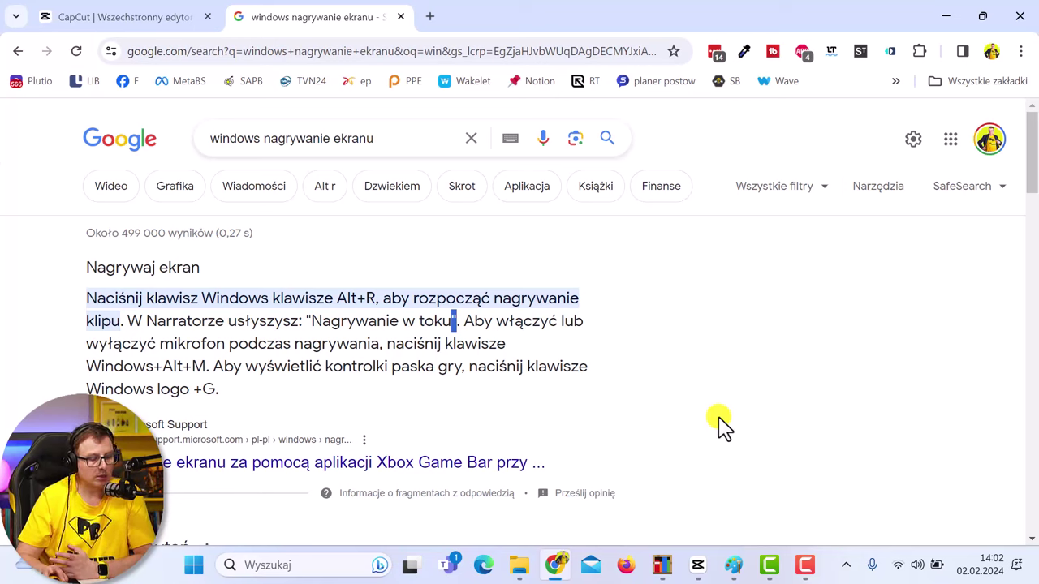
# Step: Switch to the Minecraft Education main menu and start a Win+Shift+S capture
pyautogui.click(664, 568)
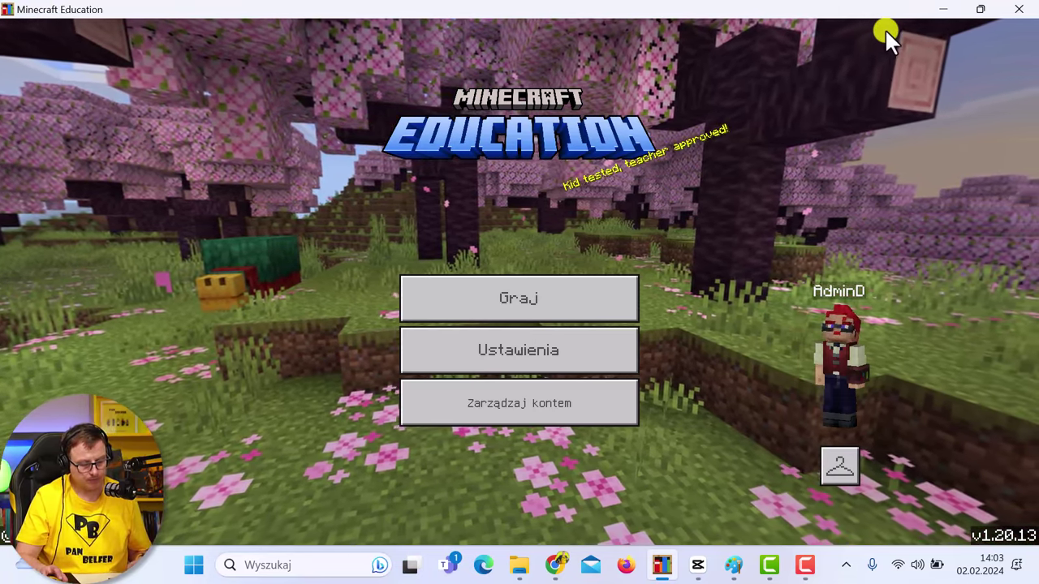
pyautogui.press('super+shift+s')
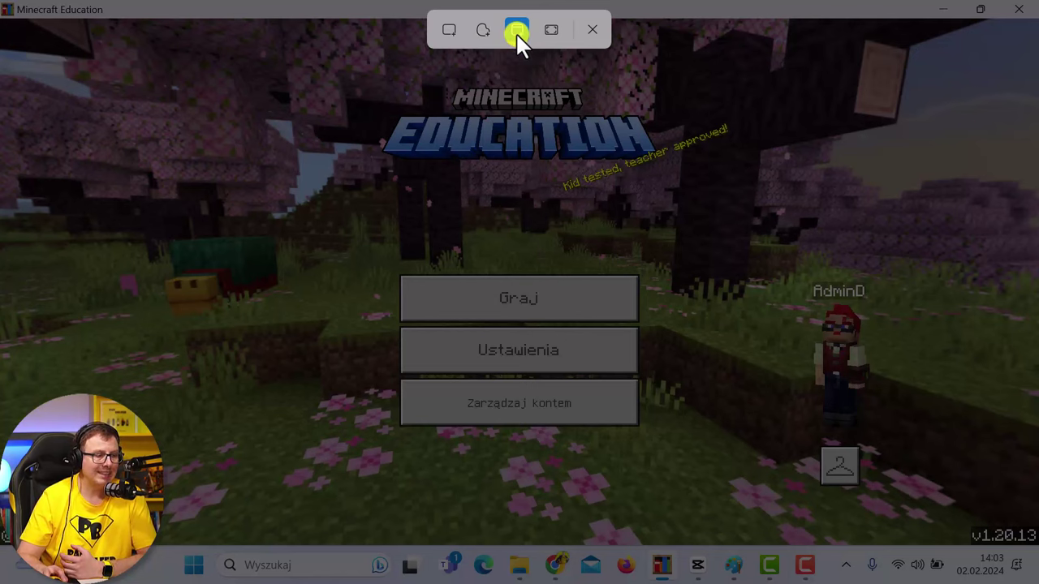
# Step: Take a window snip of Minecraft Education, then switch to a blank 1920 × 1080 Paint canvas
pyautogui.click(517, 30)
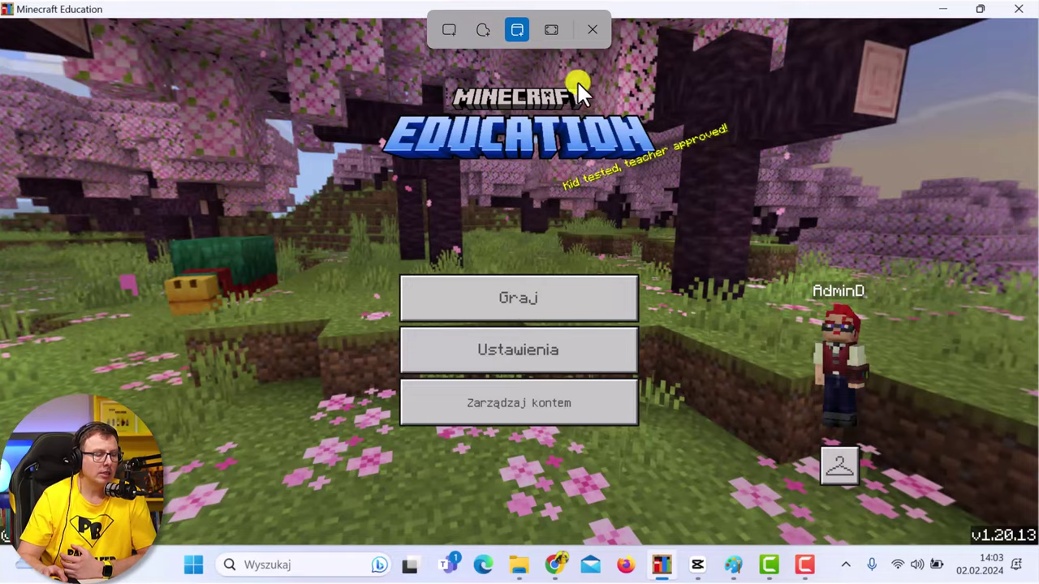
pyautogui.click(682, 91)
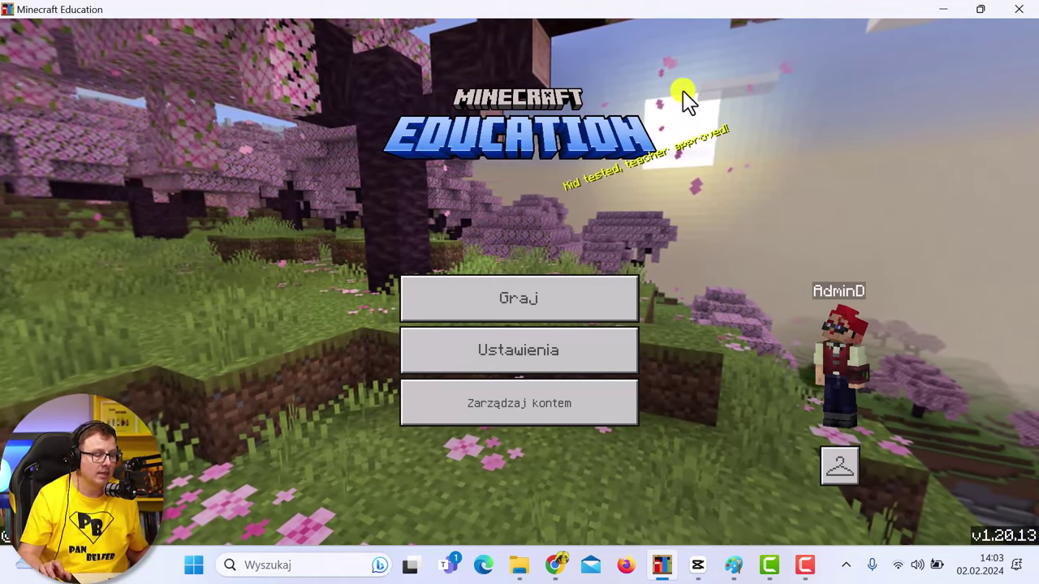
pyautogui.click(733, 565)
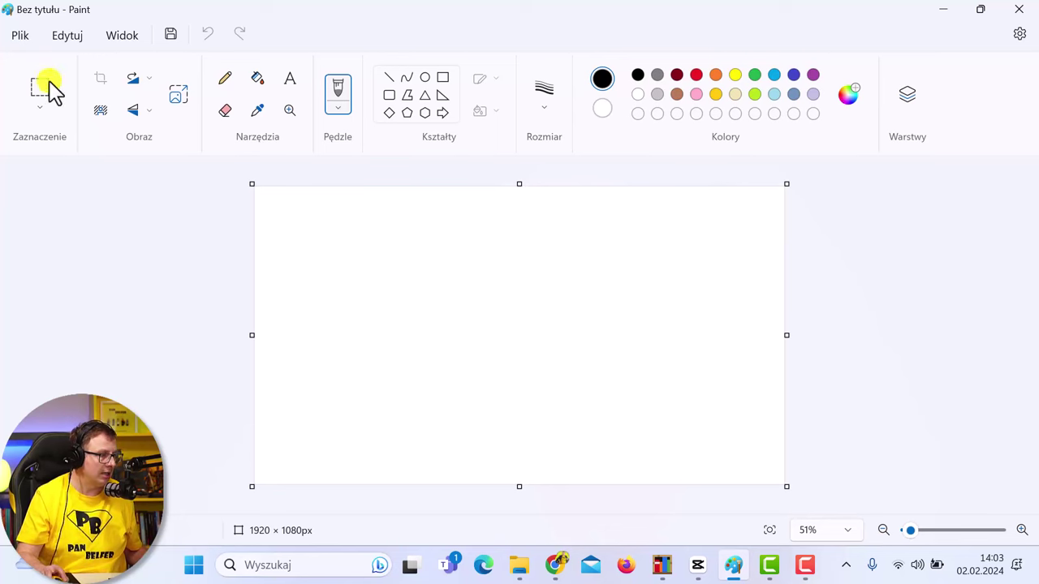
# Step: Paste the Minecraft menu screenshot and crop the canvas to 1924 × 1008 to remove the taskbar
pyautogui.click(55, 38)
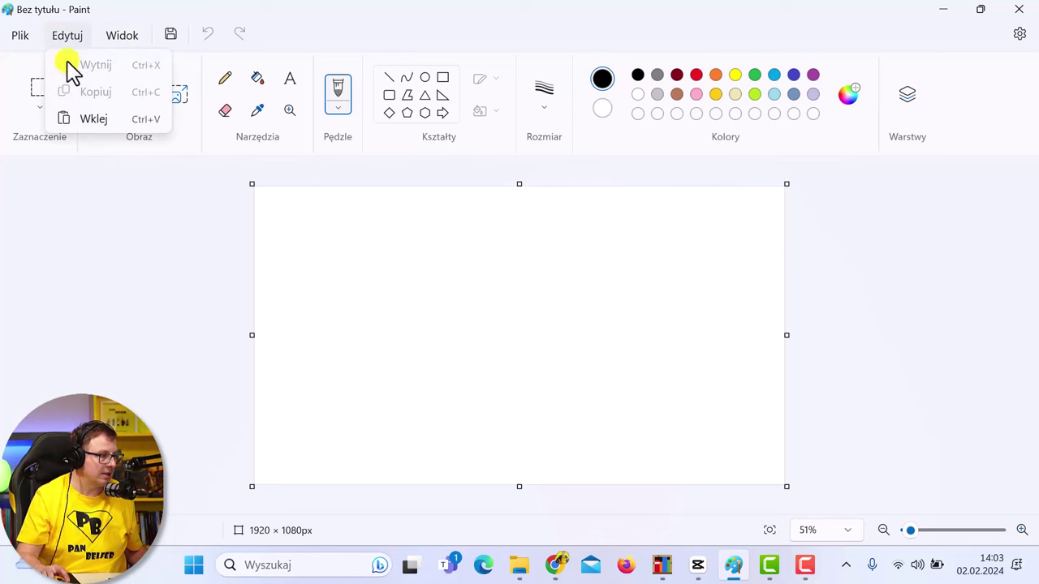
pyautogui.click(81, 116)
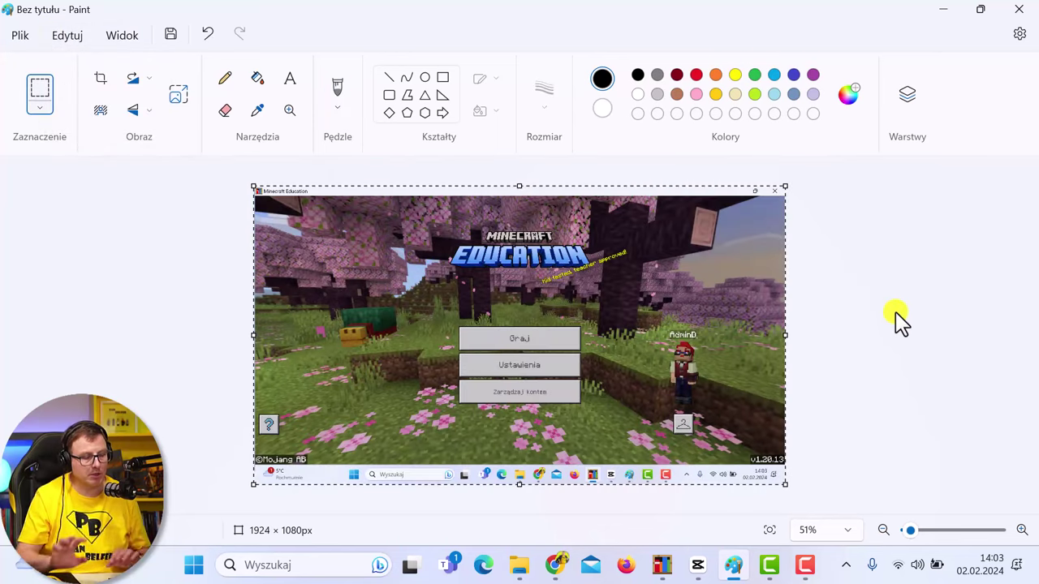
pyautogui.click(895, 311)
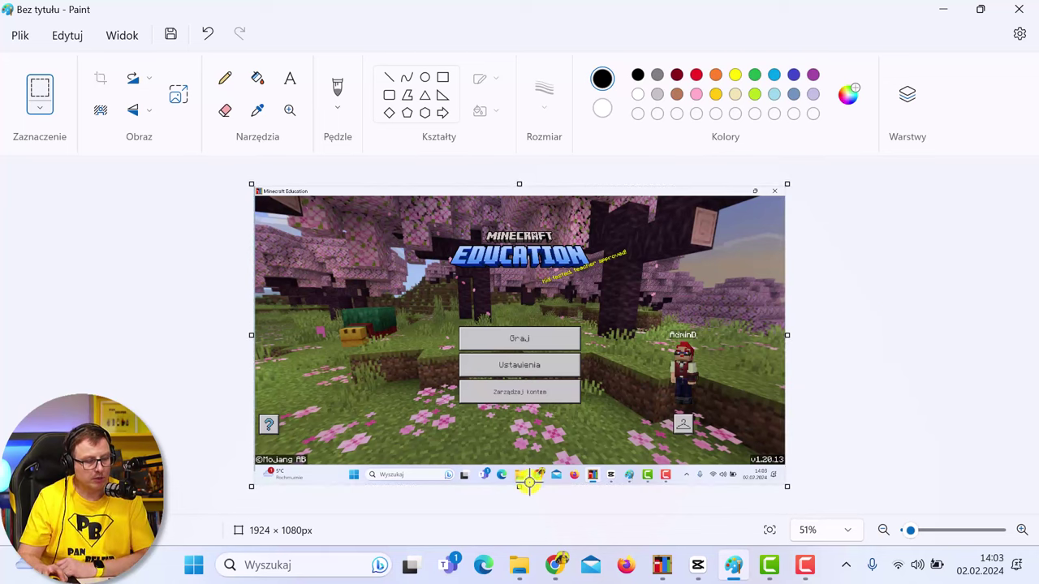
pyautogui.moveTo(520, 487); pyautogui.dragTo(519, 466)
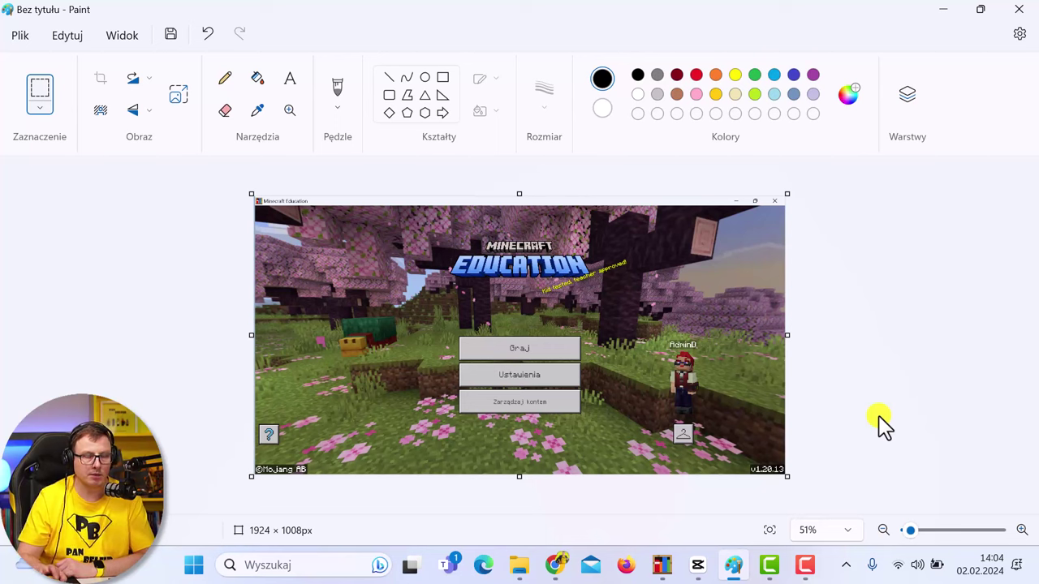
# Step: Add an empty layer 'Warstwa 2' above the screenshot via the Warstwy panel
pyautogui.click(906, 97)
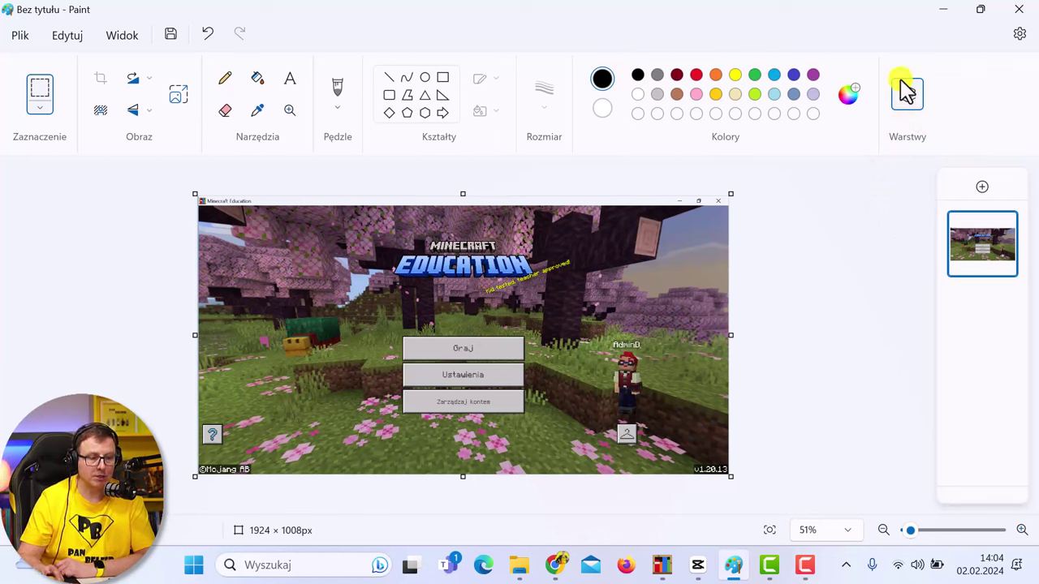
pyautogui.click(982, 189)
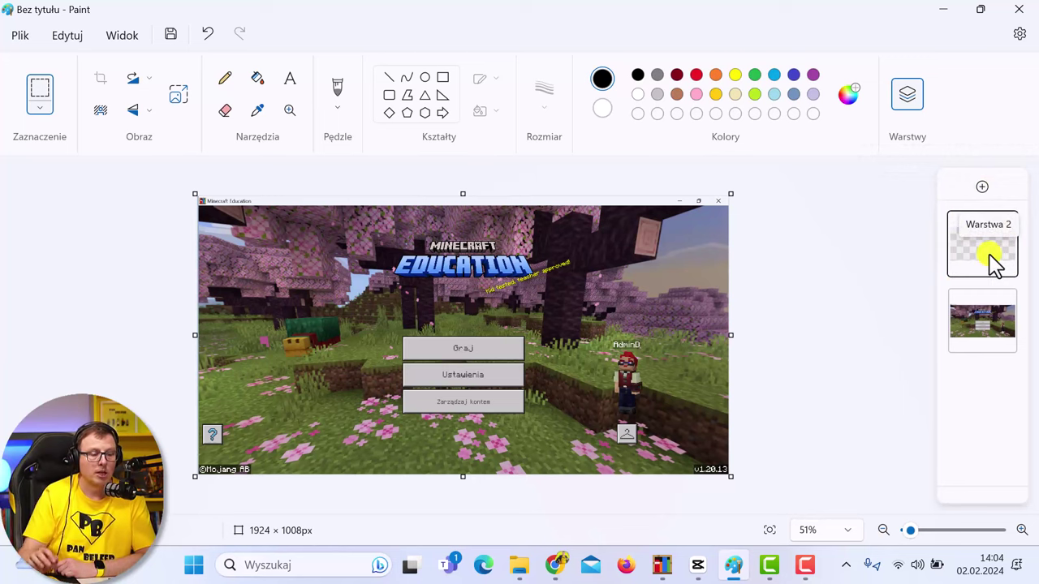
pyautogui.moveTo(985, 258)
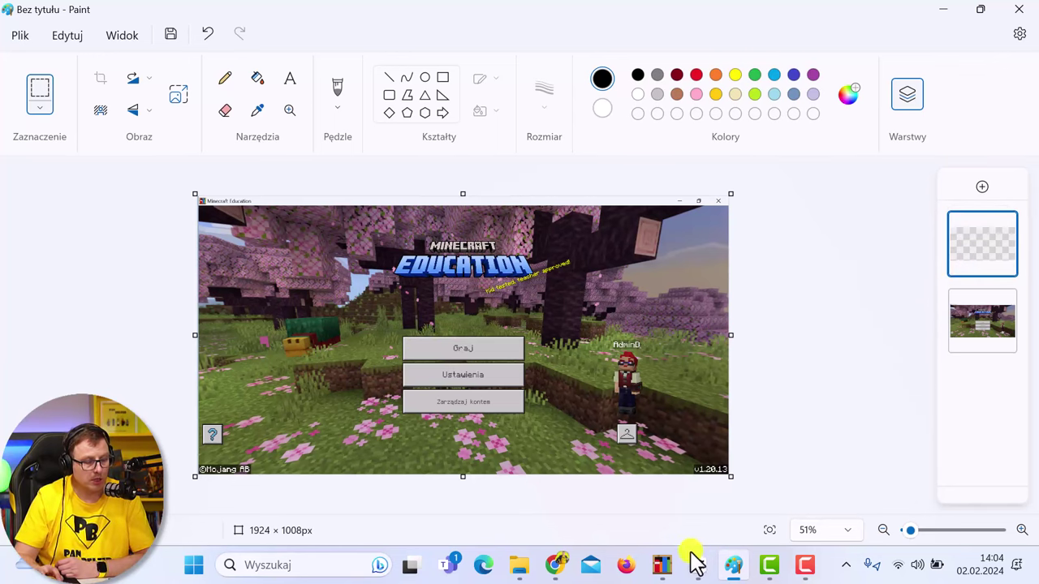
# Step: Open Minecraft's Graj screen, take a window snip of it, and return to Paint
pyautogui.click(664, 567)
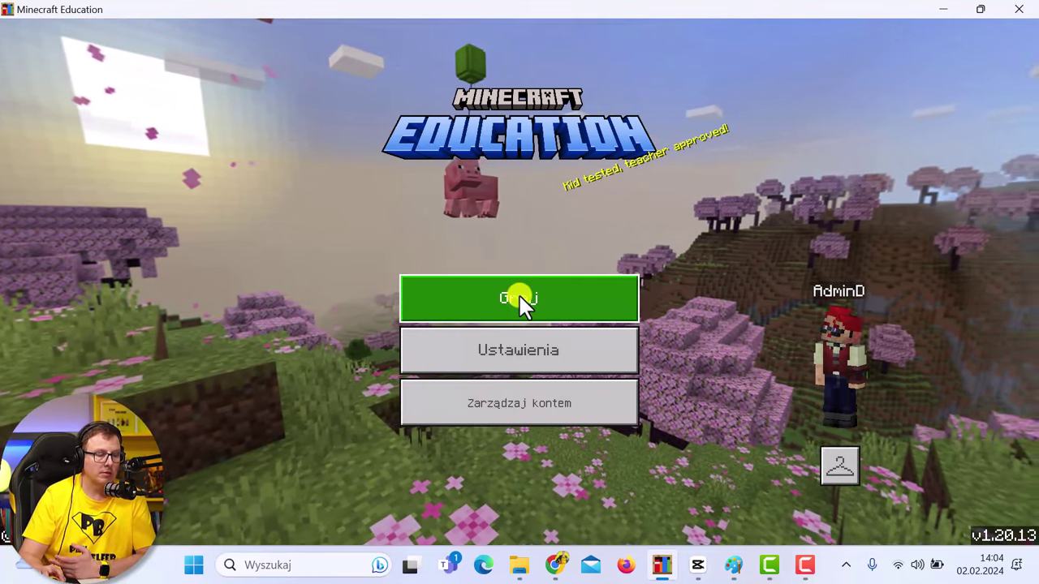
pyautogui.click(523, 298)
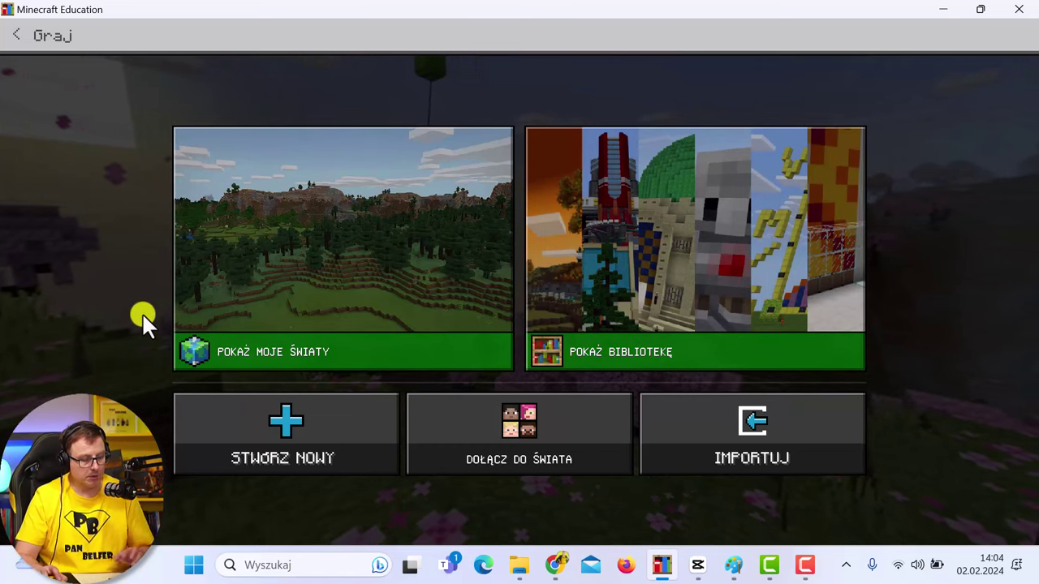
pyautogui.press('super+shift+s')
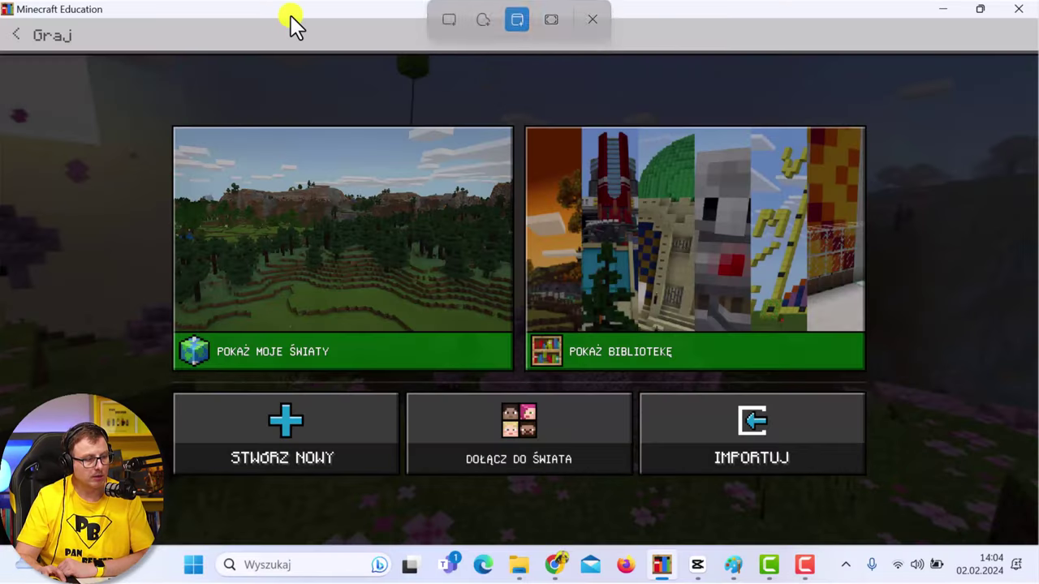
pyautogui.click(291, 15)
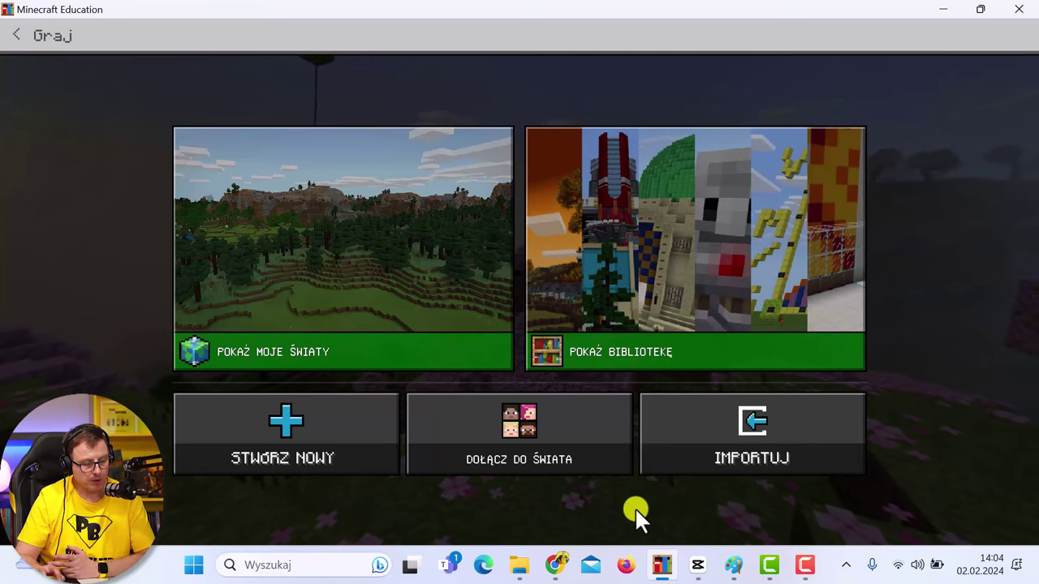
pyautogui.click(733, 565)
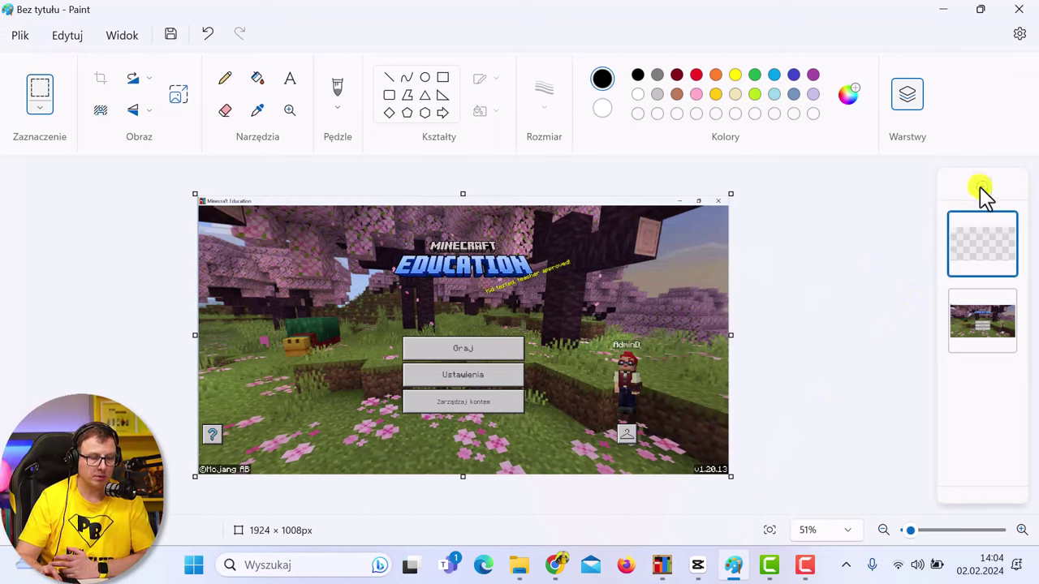
# Step: Paste the Graj screen screenshot onto the top layer, undoing a trial bottom crop and re-pasting
pyautogui.click(81, 35)
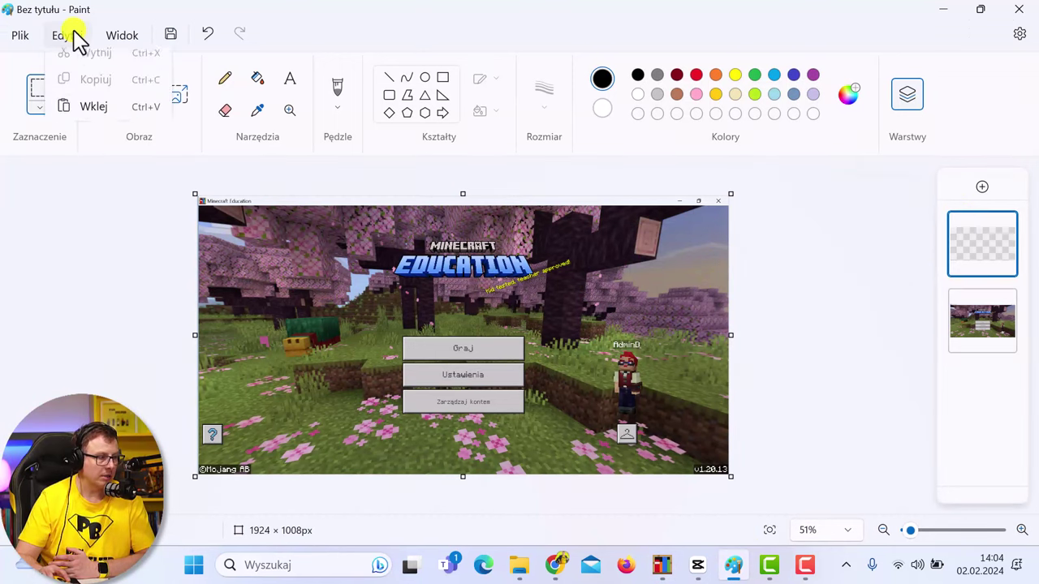
pyautogui.click(94, 119)
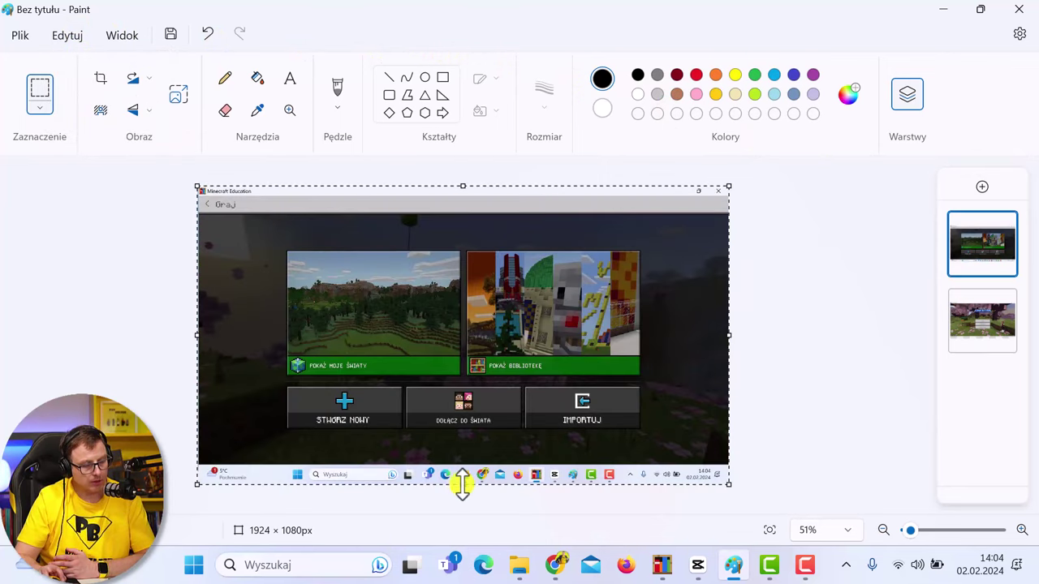
pyautogui.moveTo(462, 485); pyautogui.dragTo(464, 465)
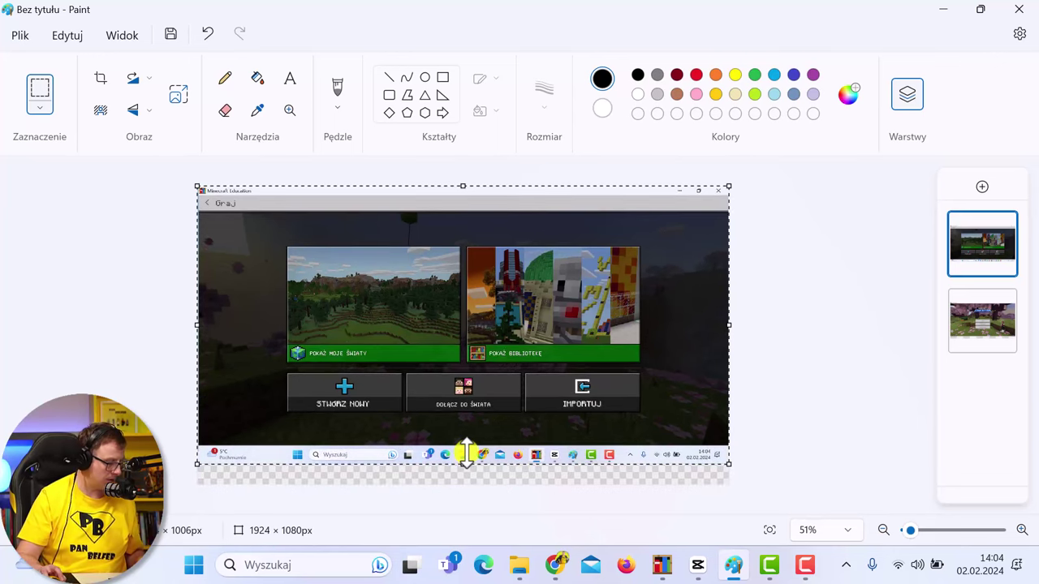
pyautogui.hotkey('ctrl', 'z')
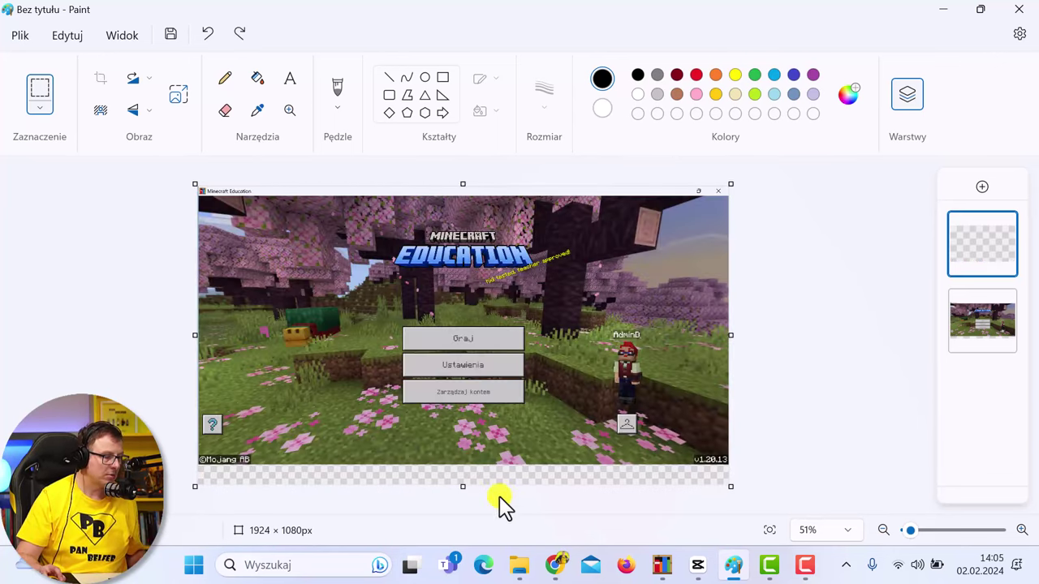
pyautogui.click(65, 35)
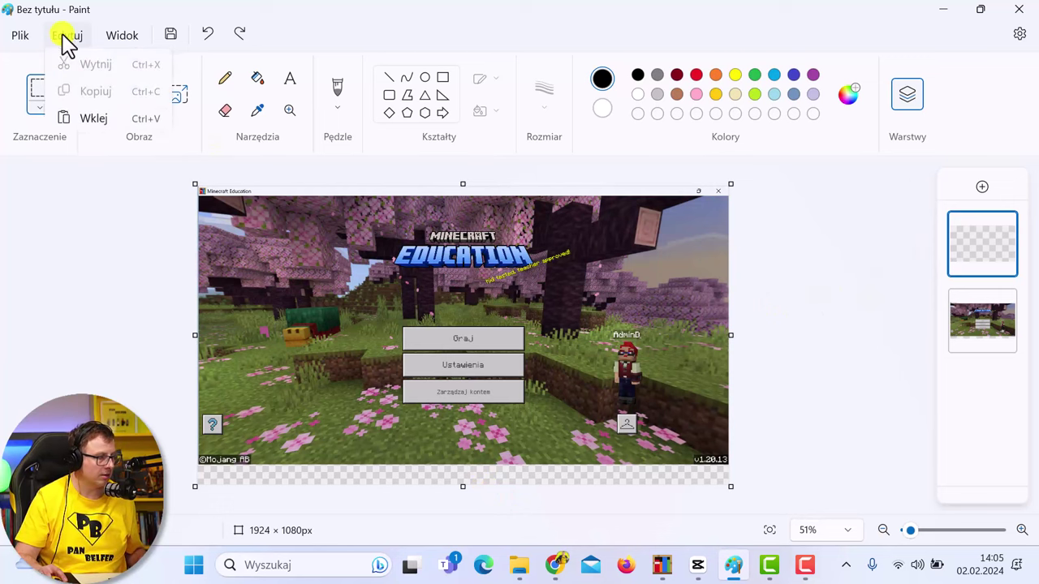
pyautogui.click(81, 118)
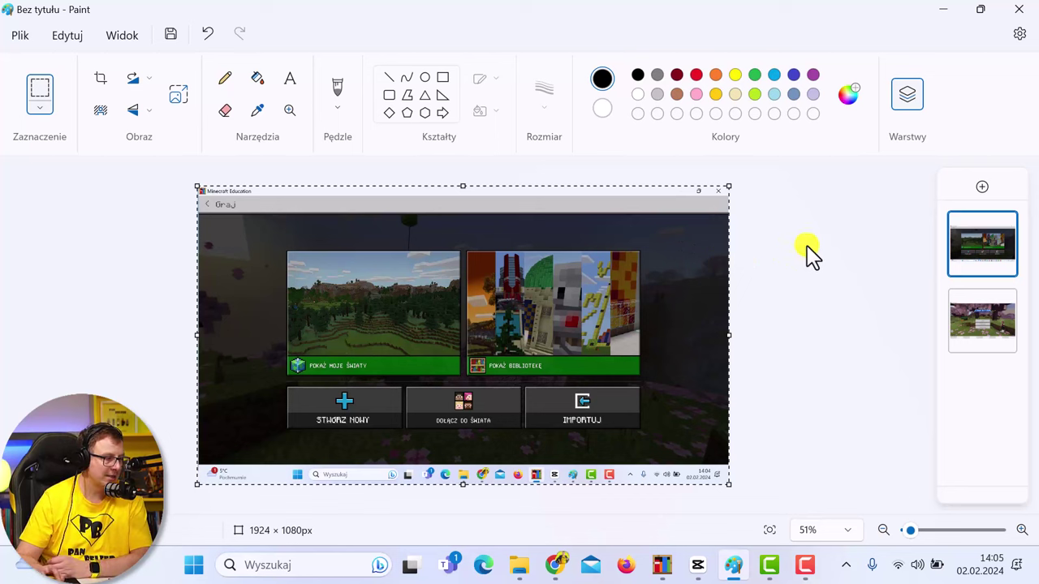
# Step: Commit the pasted screenshot, crop the canvas to 1924 × 1002 px, and add an empty top layer
pyautogui.click(100, 79)
pyautogui.moveTo(463, 487); pyautogui.dragTo(465, 464)
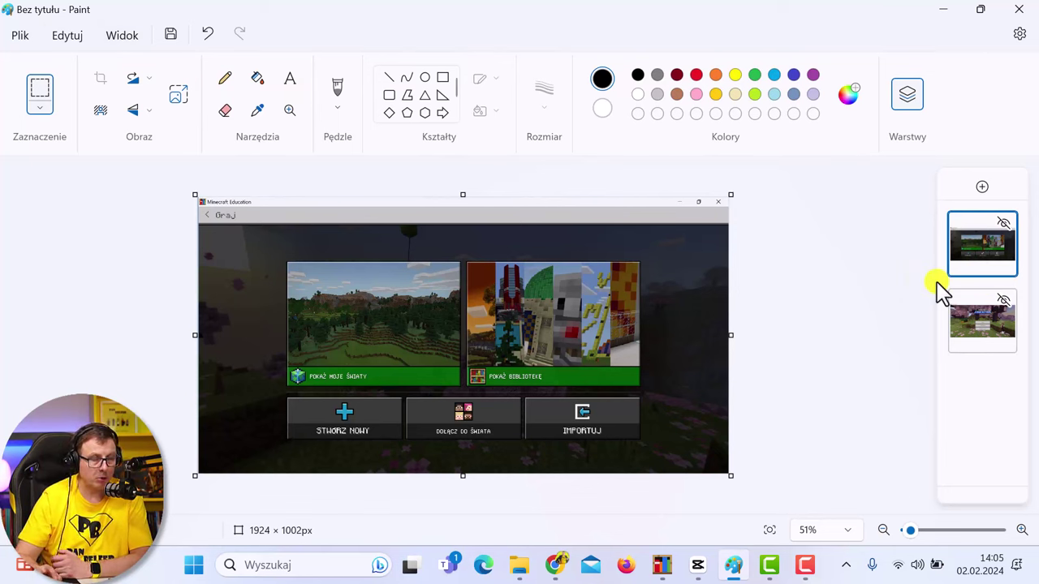
pyautogui.click(982, 187)
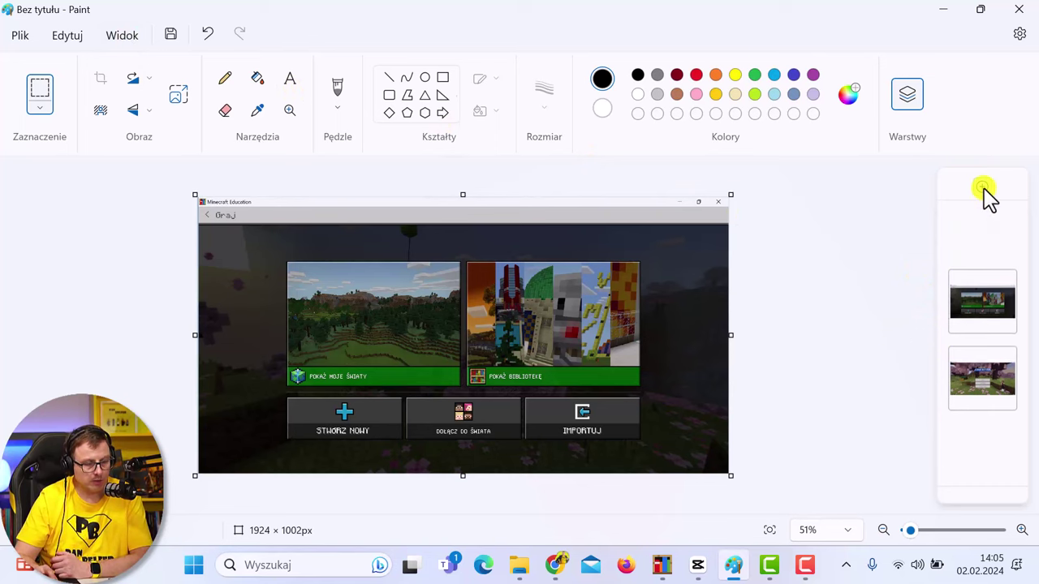
# Step: Show the My Worlds list with Nowy świat and Kleks in Minecraft Education and snip the window
pyautogui.click(665, 564)
pyautogui.click(338, 272)
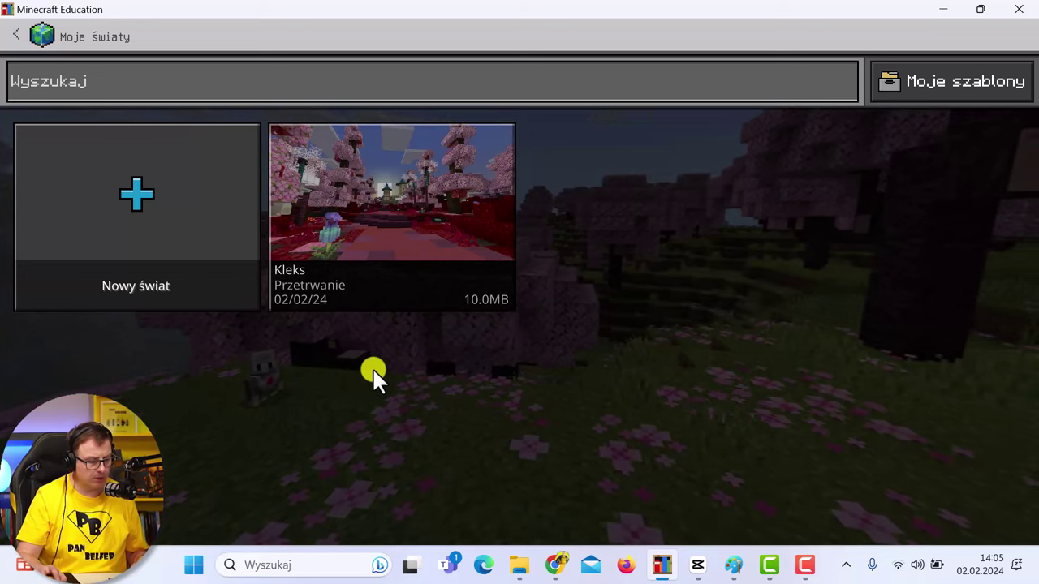
pyautogui.press('super+shift+s')
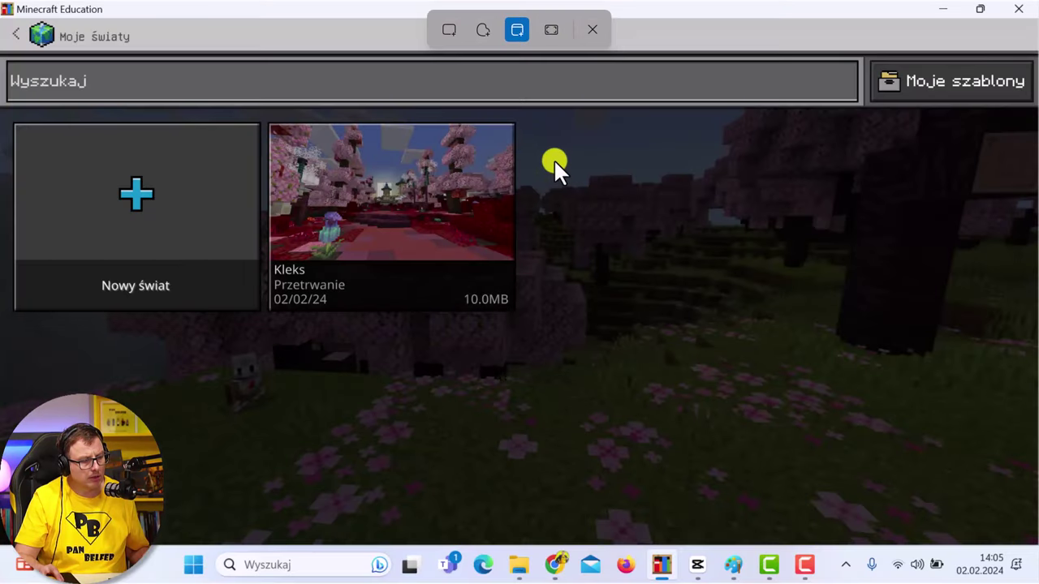
pyautogui.click(554, 158)
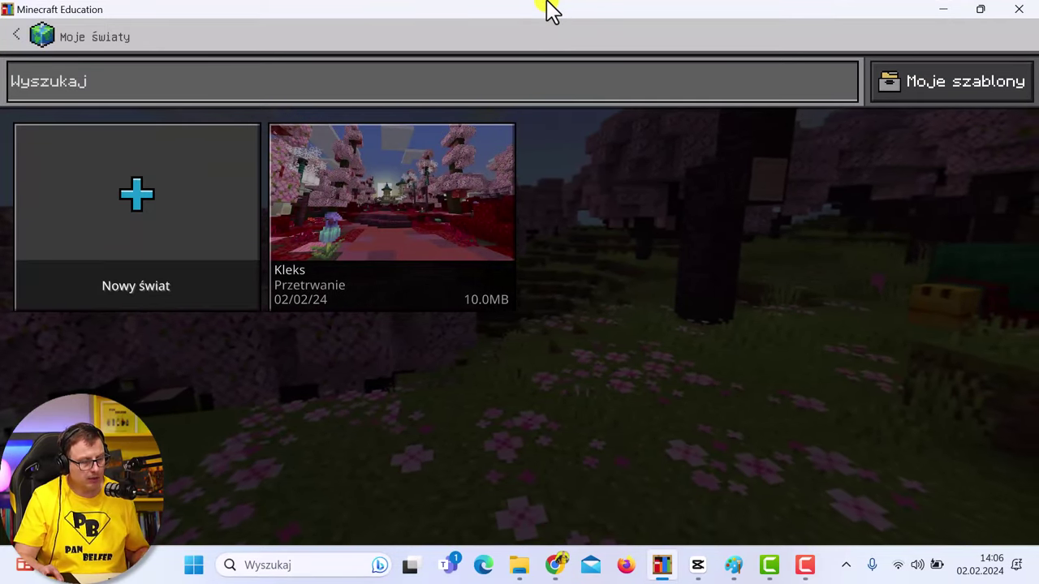
# Step: Take a freeform snip around the worlds list and return to Paint
pyautogui.press('super+shift+s')
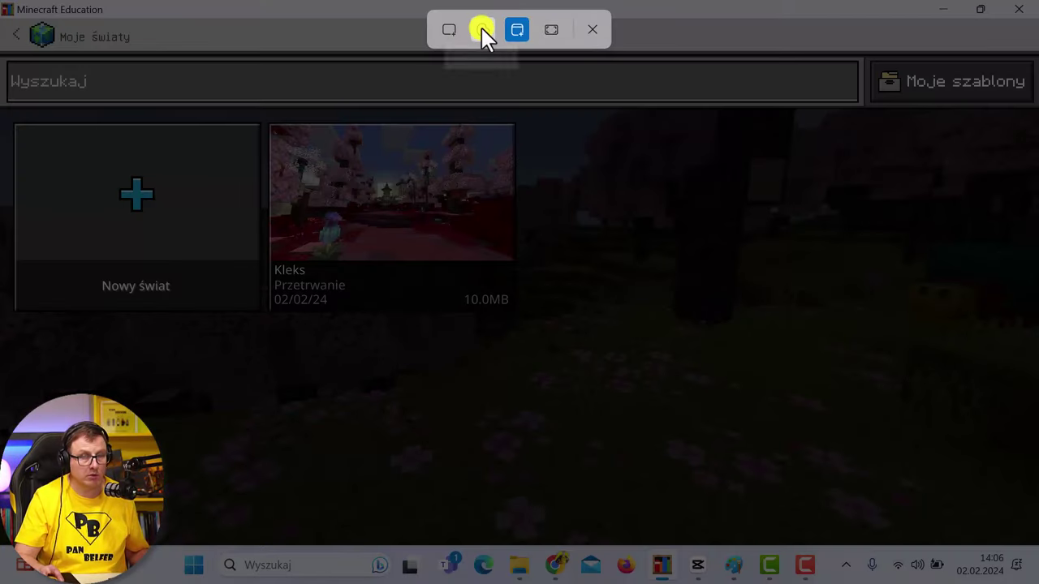
pyautogui.click(481, 30)
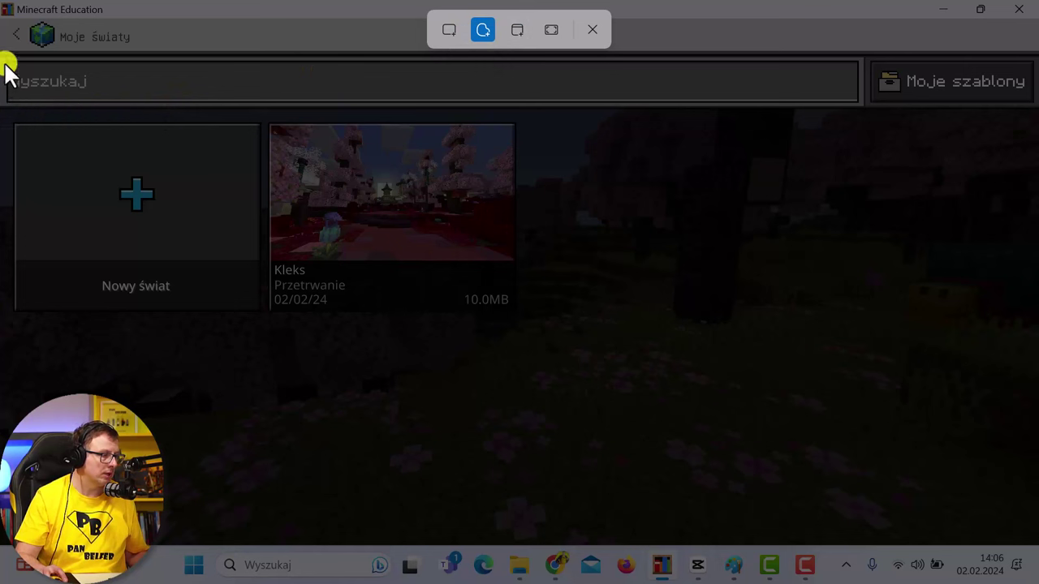
pyautogui.moveTo(4, 64); pyautogui.dragTo(10, 81)
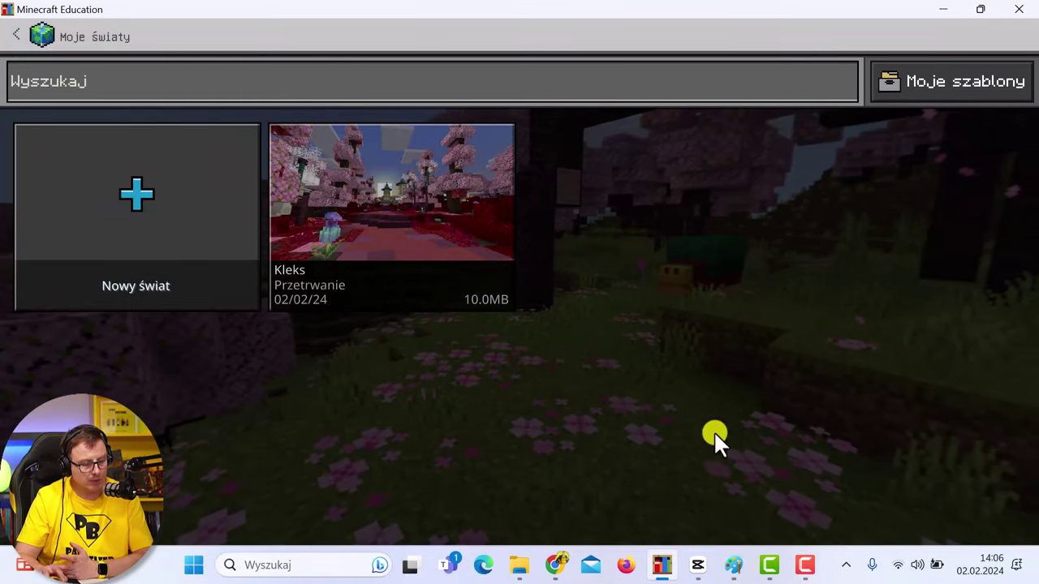
pyautogui.click(734, 566)
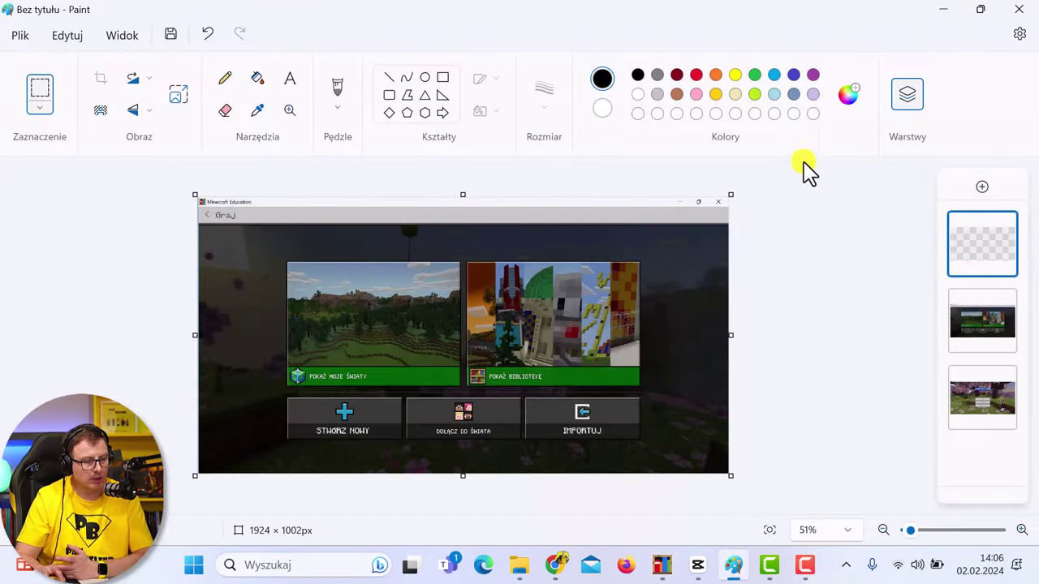
# Step: Paste the freeform worlds-list cut-out onto the empty top layer and move it into place
pyautogui.click(978, 321)
pyautogui.click(971, 261)
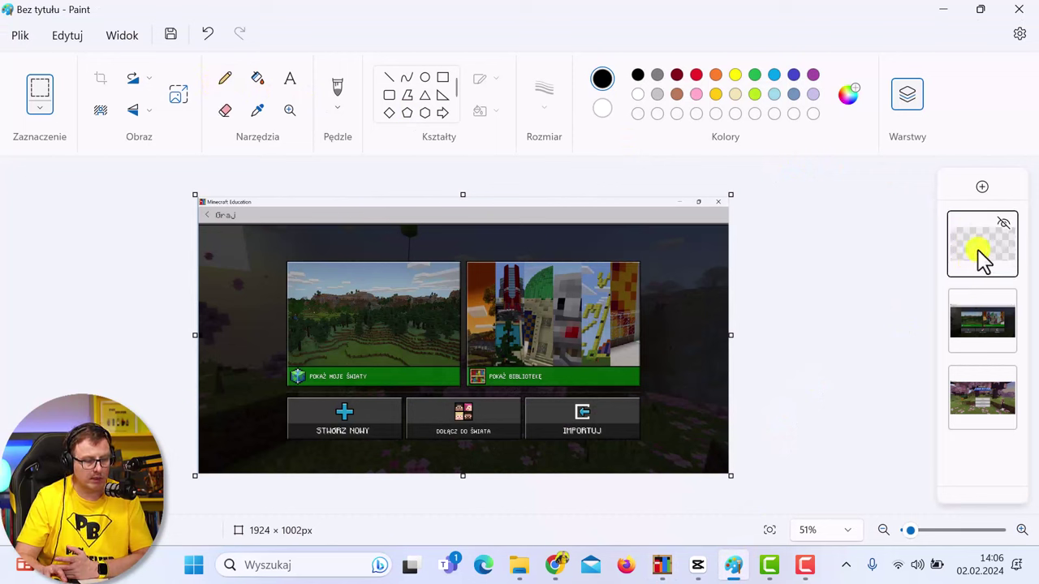
pyautogui.click(68, 37)
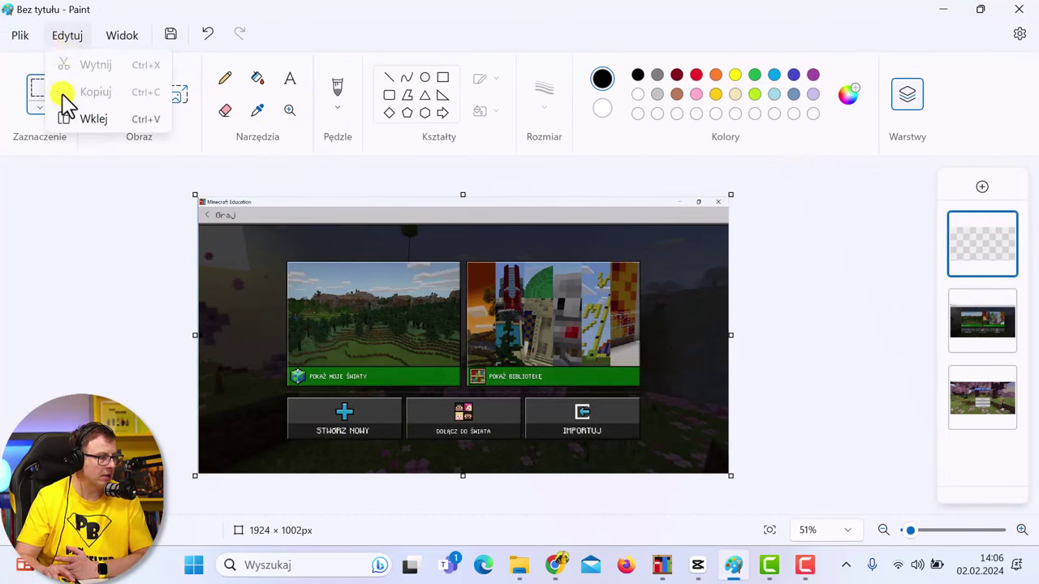
pyautogui.click(71, 120)
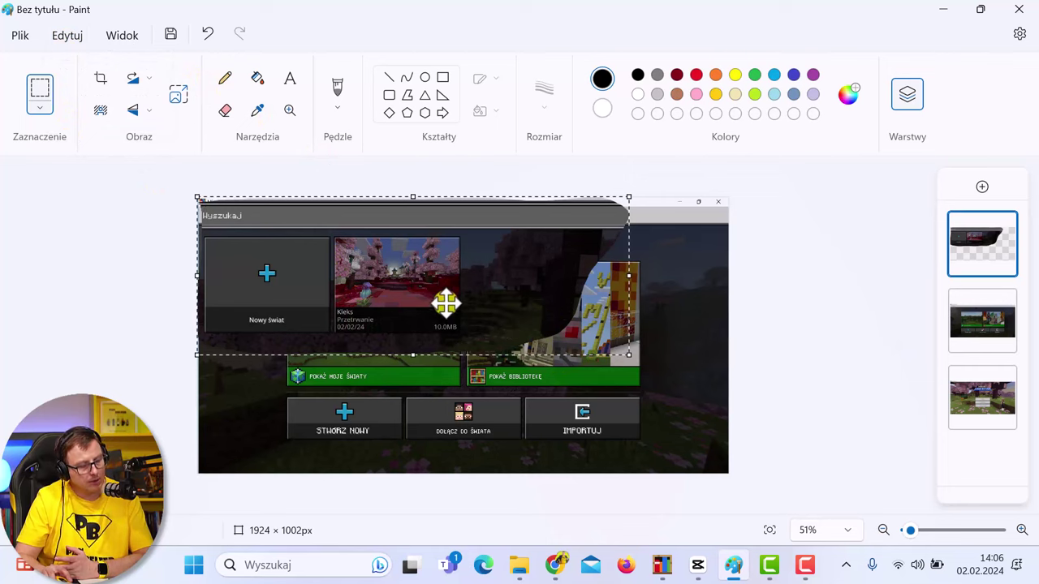
pyautogui.moveTo(445, 303)
pyautogui.mouseDown()
pyautogui.moveTo(511, 326)
pyautogui.moveTo(497, 325)
pyautogui.moveTo(492, 301)
pyautogui.mouseUp()
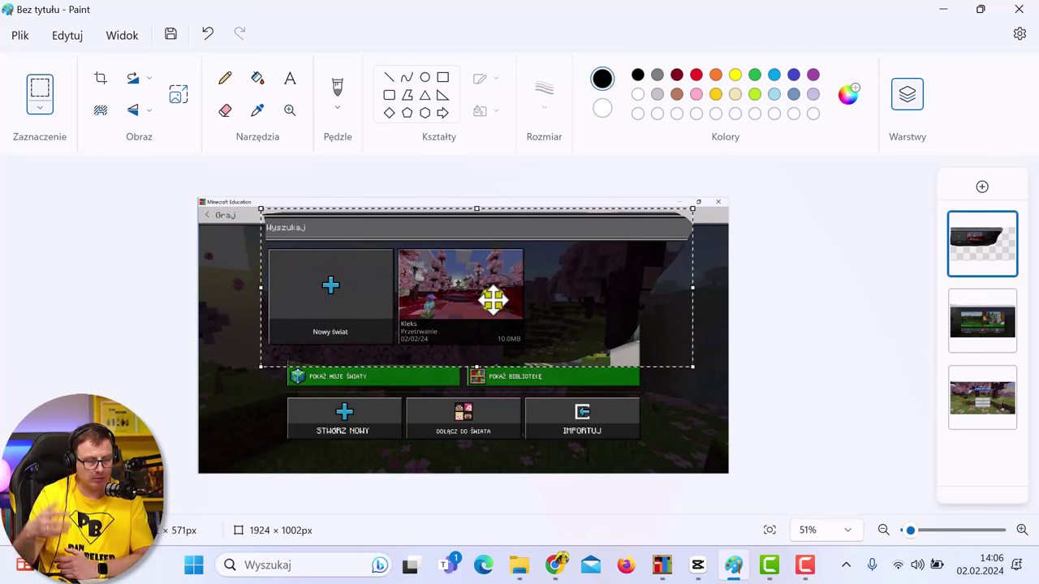
# Step: Hide the play-screen and main-menu screenshot layers and shift the cut-out about 53 px left
pyautogui.moveTo(970, 298)
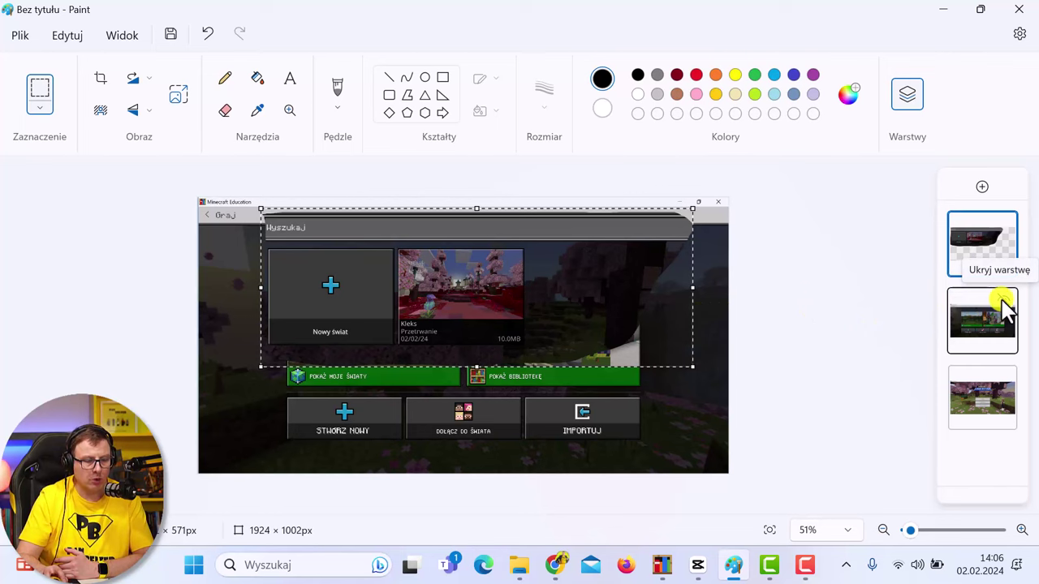
pyautogui.click(1003, 300)
pyautogui.click(1003, 376)
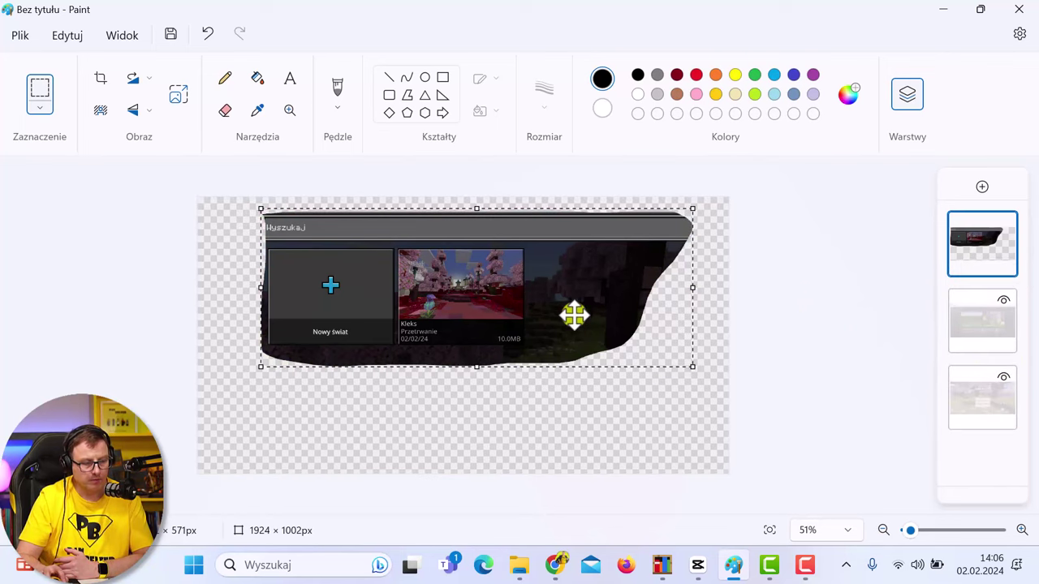
pyautogui.moveTo(574, 315); pyautogui.dragTo(531, 320)
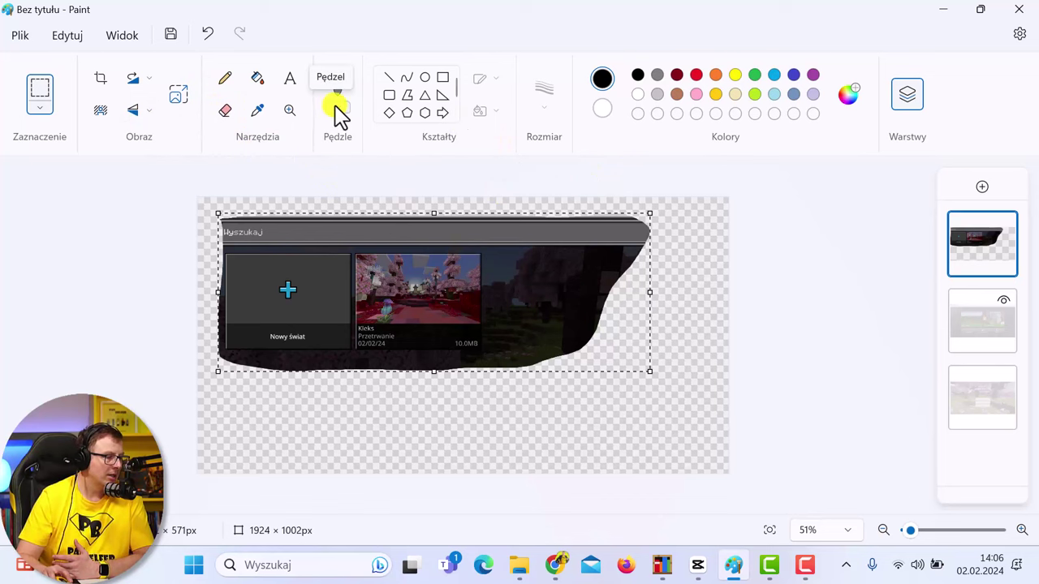
# Step: Use the Wypełnij tool to fill the transparent background around the cut-out with white
pyautogui.click(254, 78)
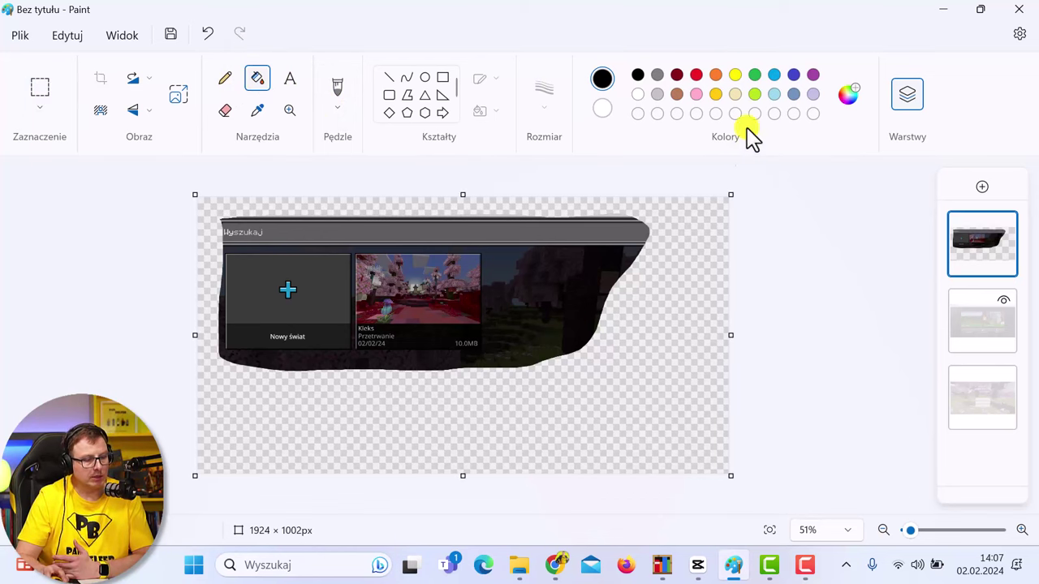
pyautogui.click(690, 275)
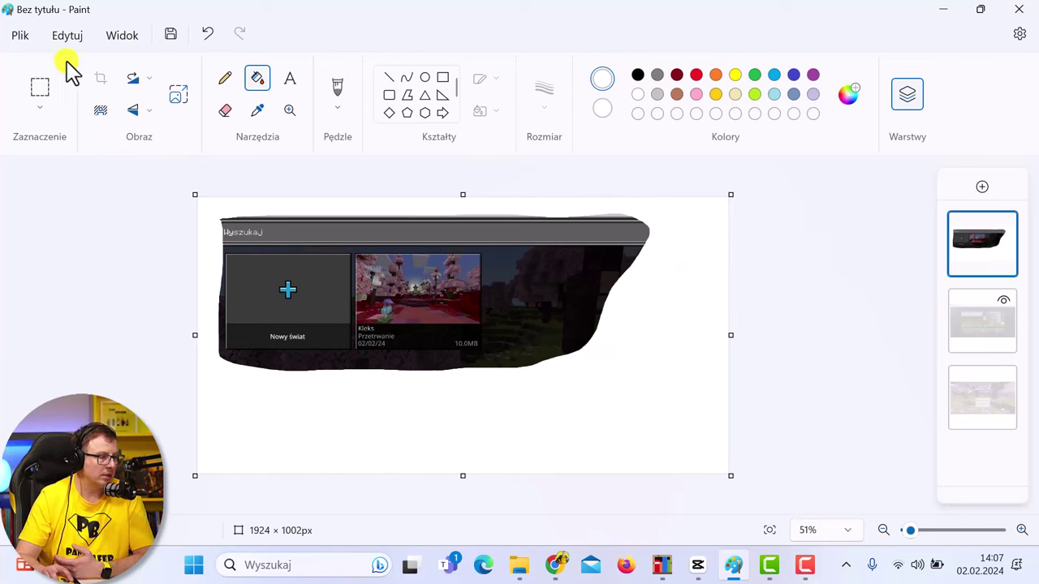
pyautogui.click(225, 78)
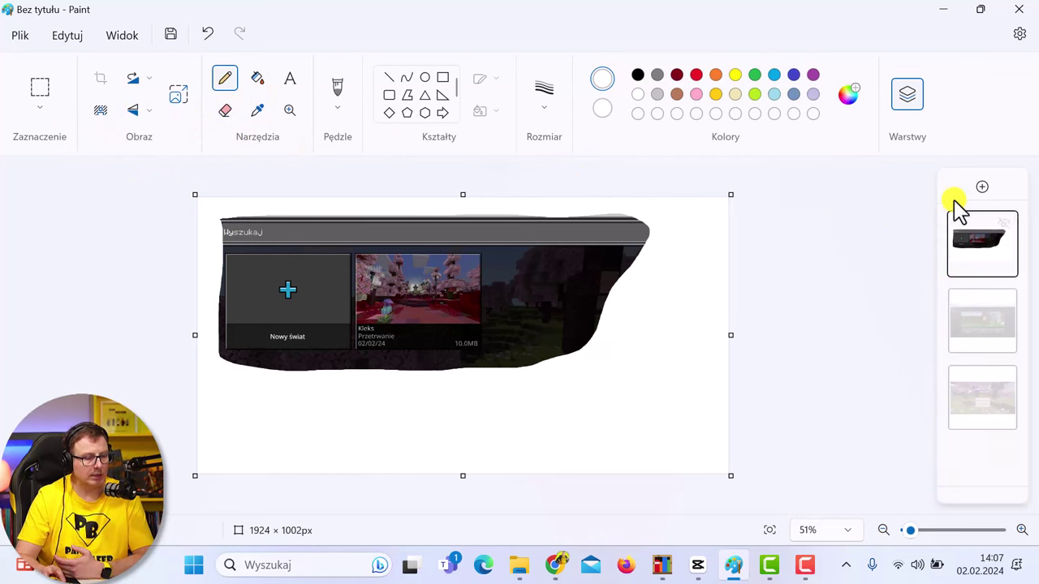
# Step: Hide the worlds cut-out and Graj menu layers so only the Minecraft title screen is visible
pyautogui.moveTo(986, 240)
pyautogui.click(1005, 302)
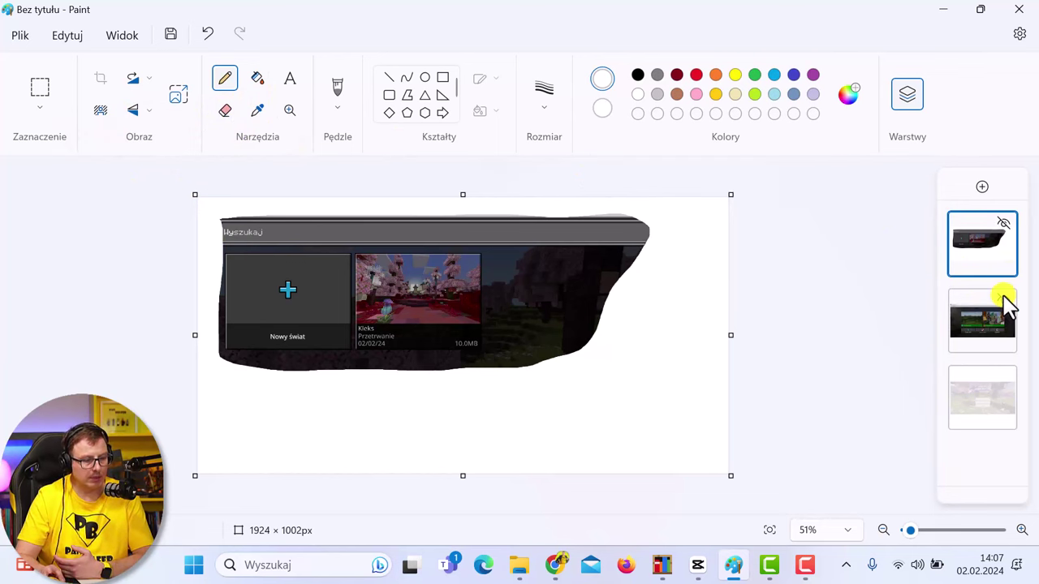
pyautogui.click(1006, 377)
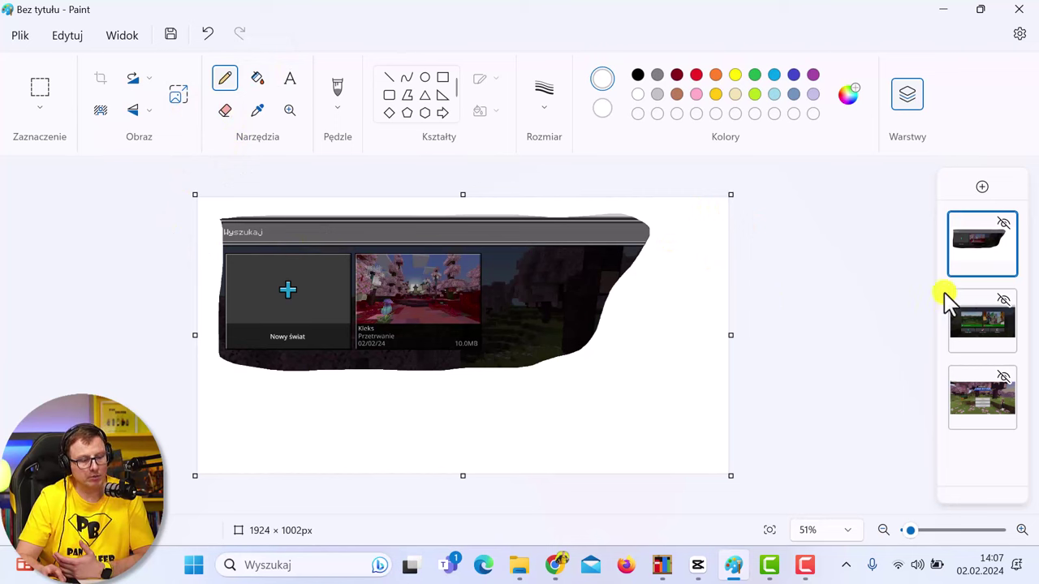
pyautogui.click(1004, 225)
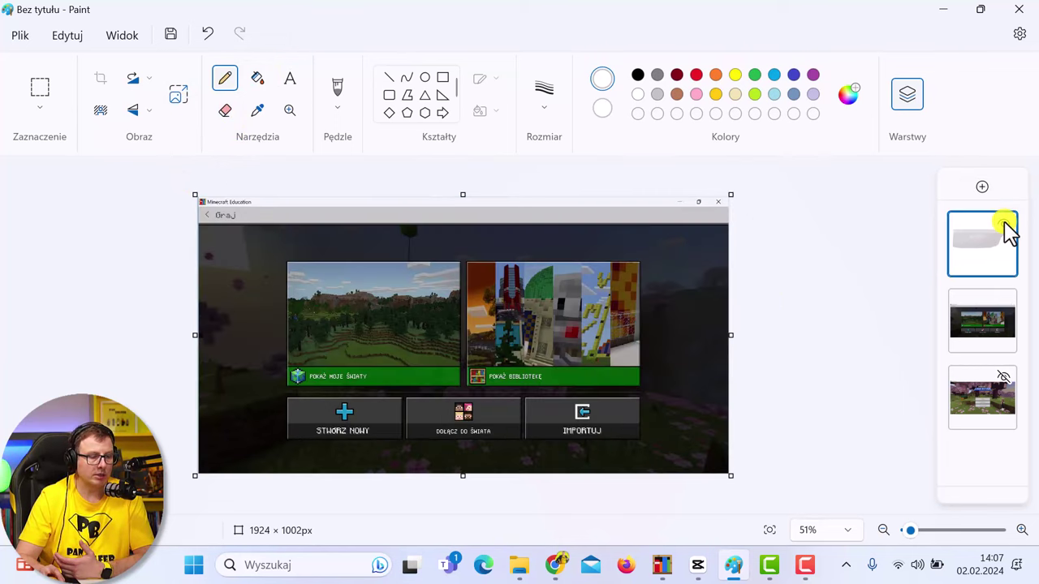
pyautogui.click(1004, 228)
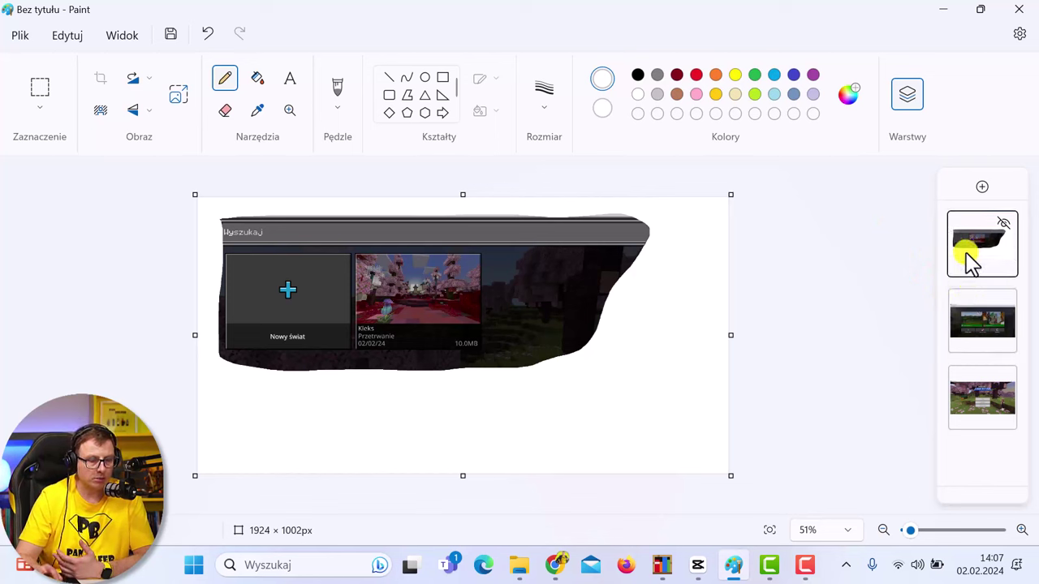
pyautogui.click(1004, 223)
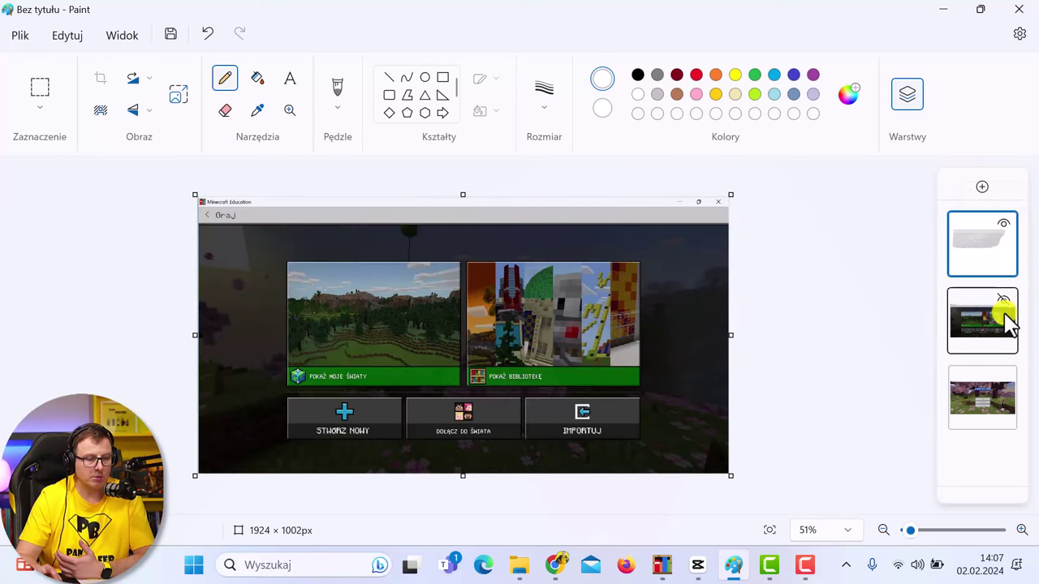
pyautogui.click(1003, 301)
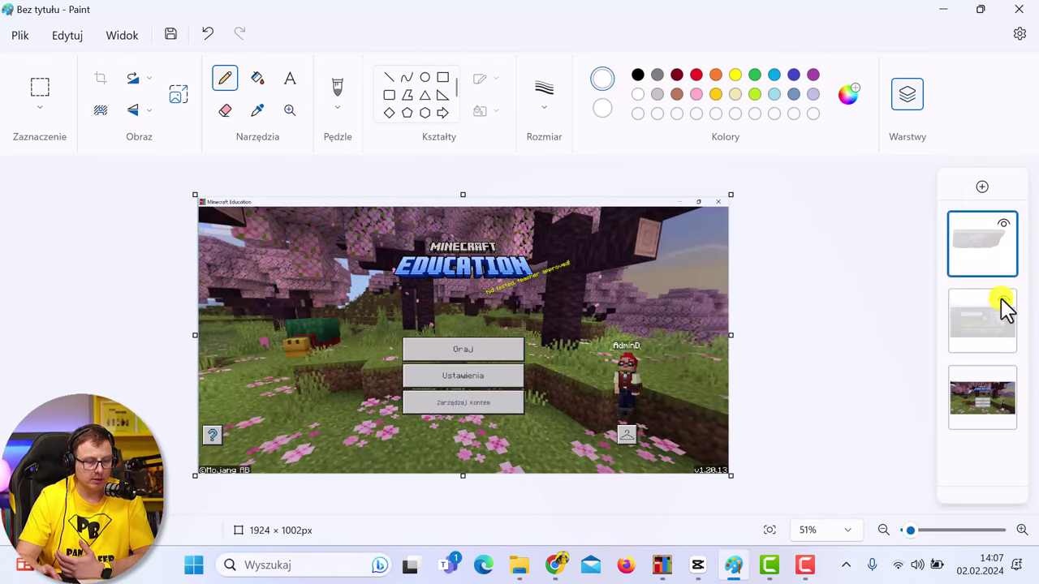
pyautogui.click(1004, 377)
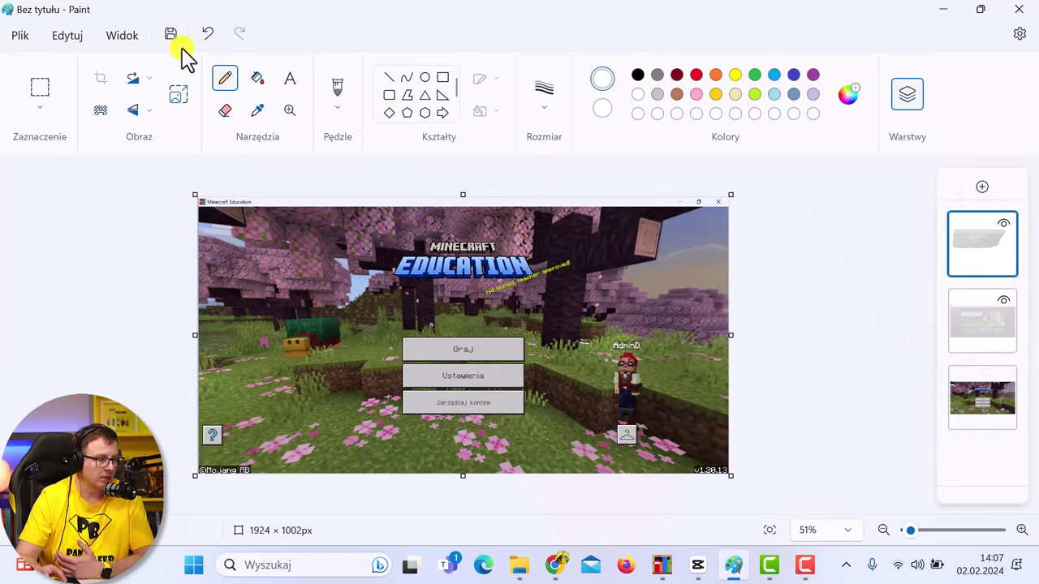
# Step: Save the title-screen image as JPEG 'MC 1' in the Warsztarty EDUKleks folder
pyautogui.click(23, 35)
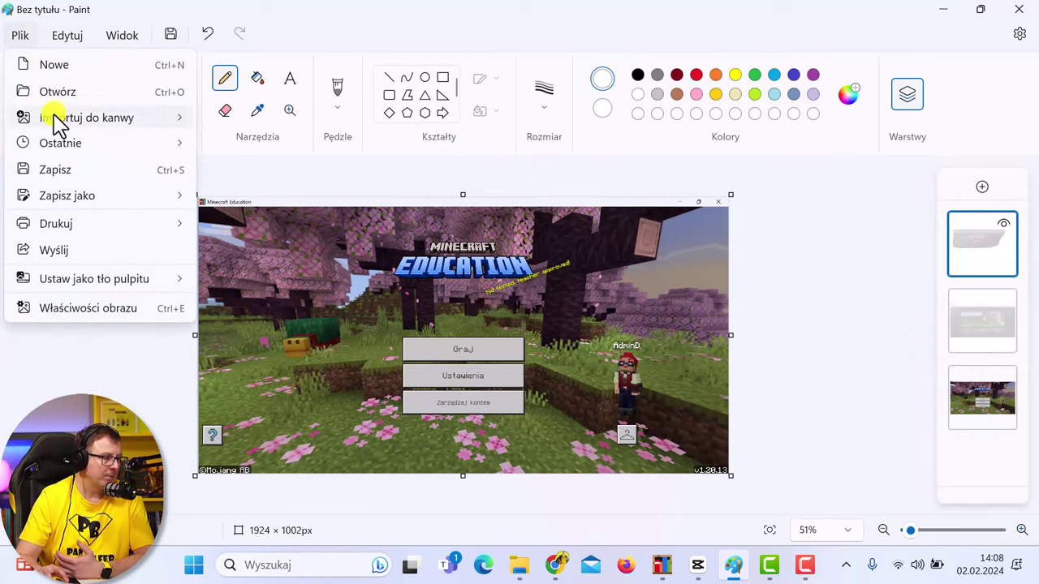
pyautogui.moveTo(74, 202)
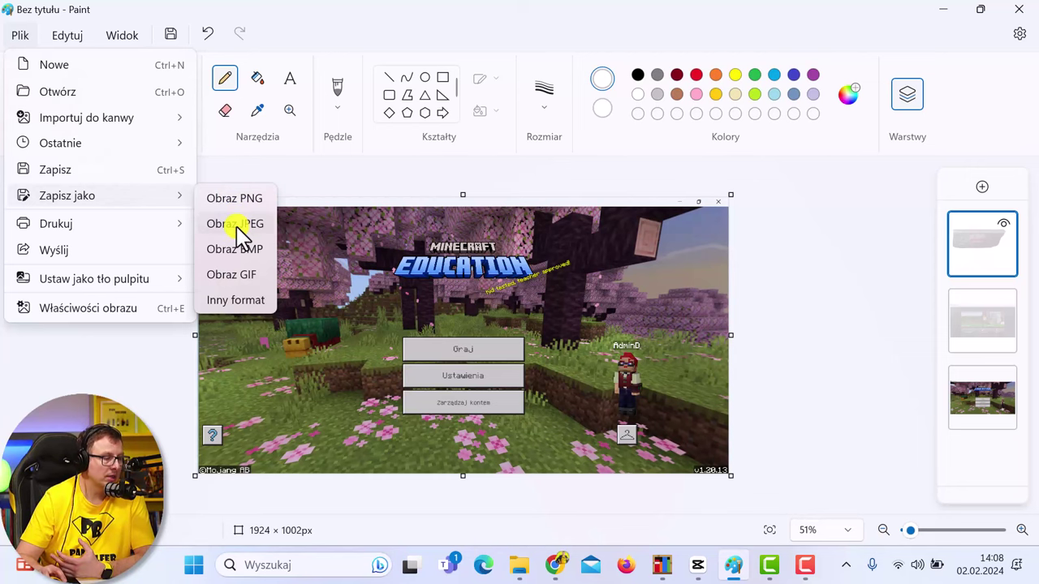
pyautogui.click(241, 230)
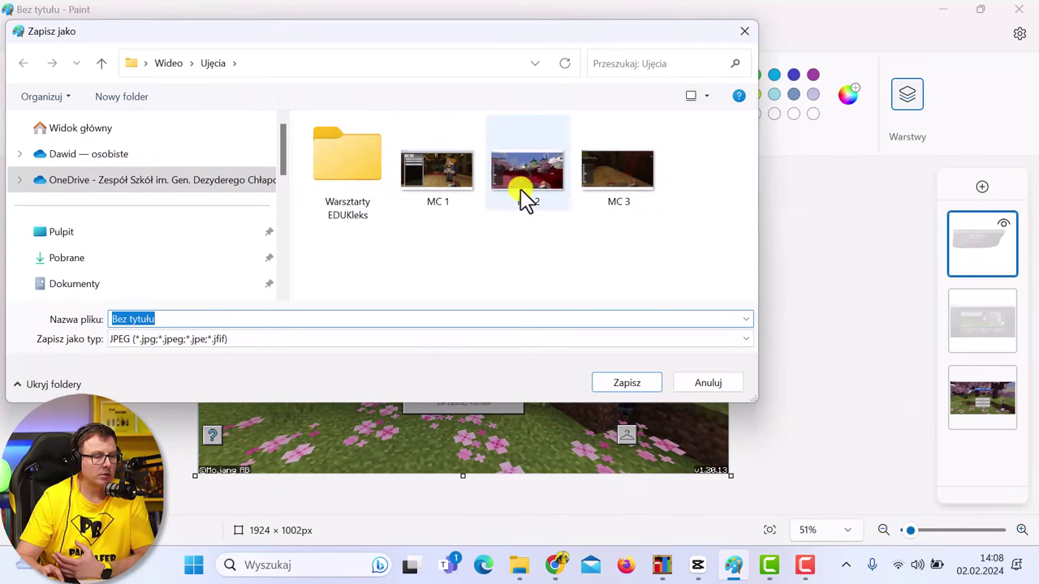
pyautogui.doubleClick(347, 174)
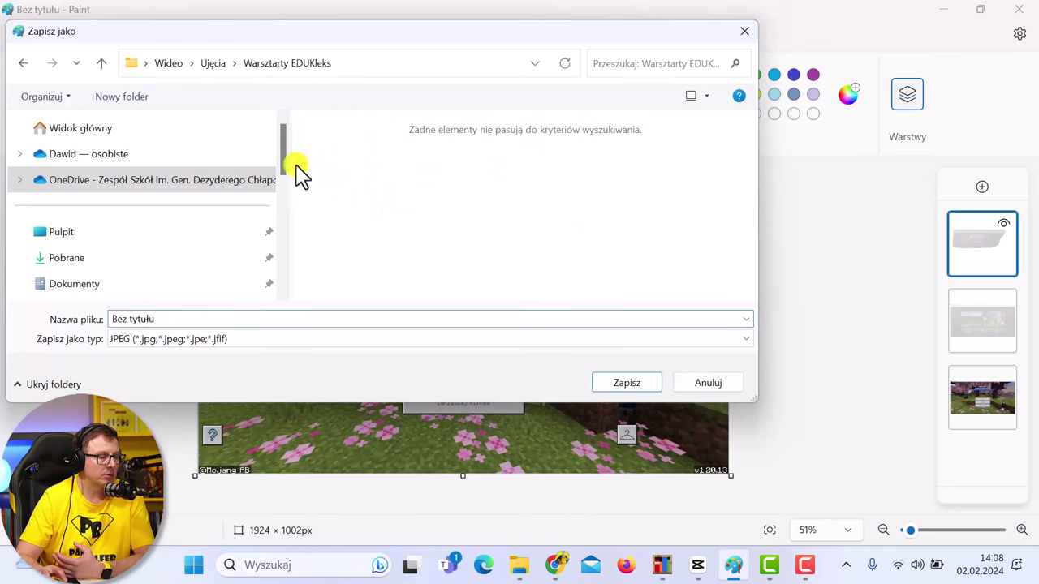
pyautogui.click(173, 318)
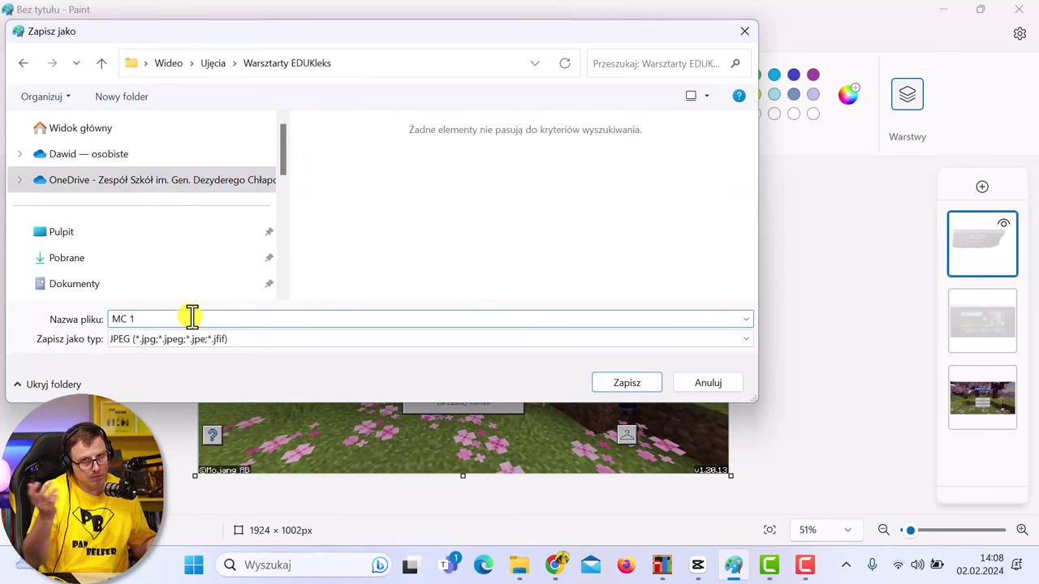
pyautogui.press('Return')
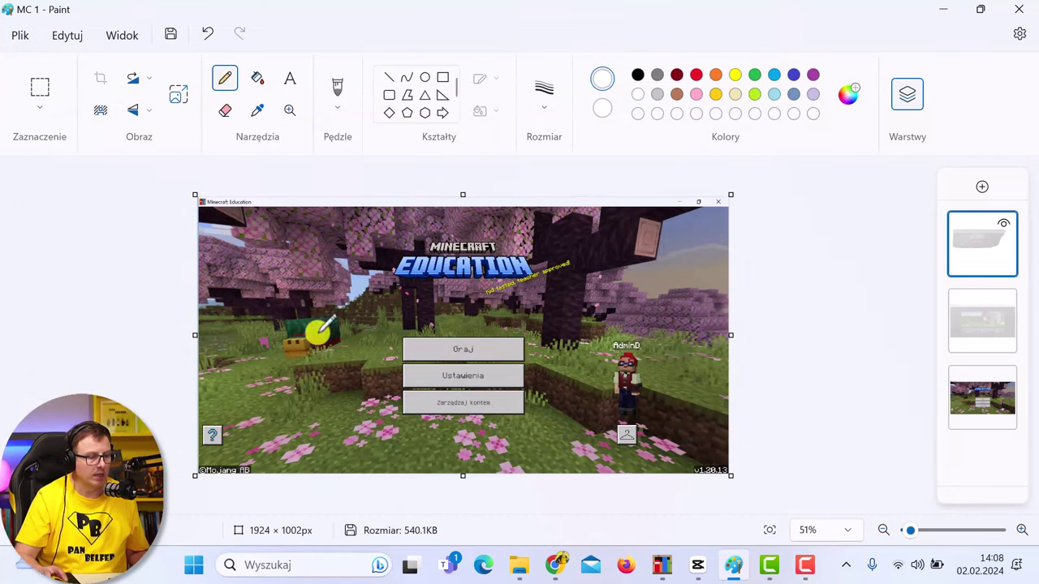
# Step: Show the Graj menu layer, hide the title screen, and save as JPEG 'MC 2'
pyautogui.click(1004, 299)
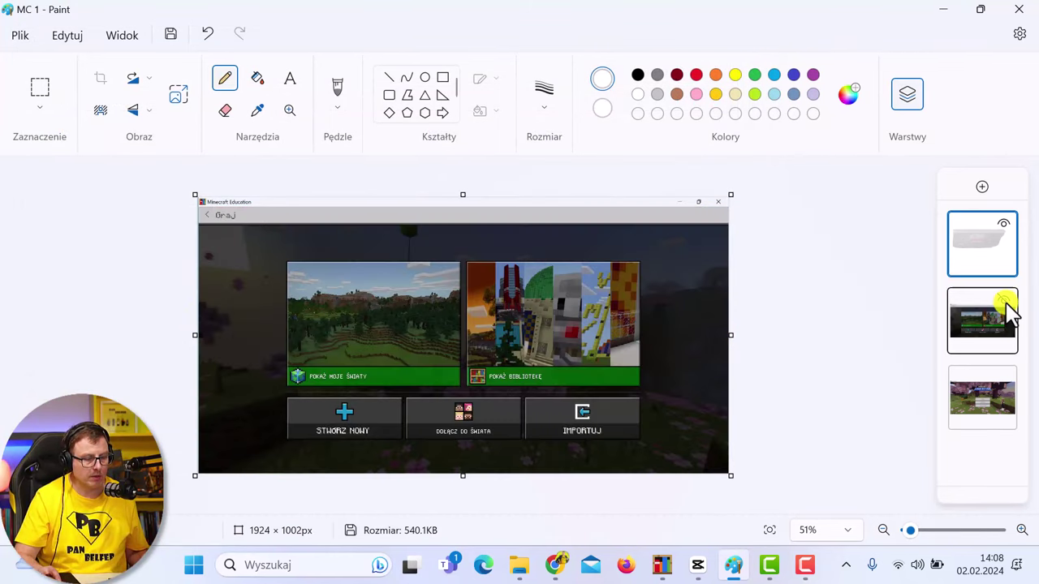
pyautogui.click(1004, 378)
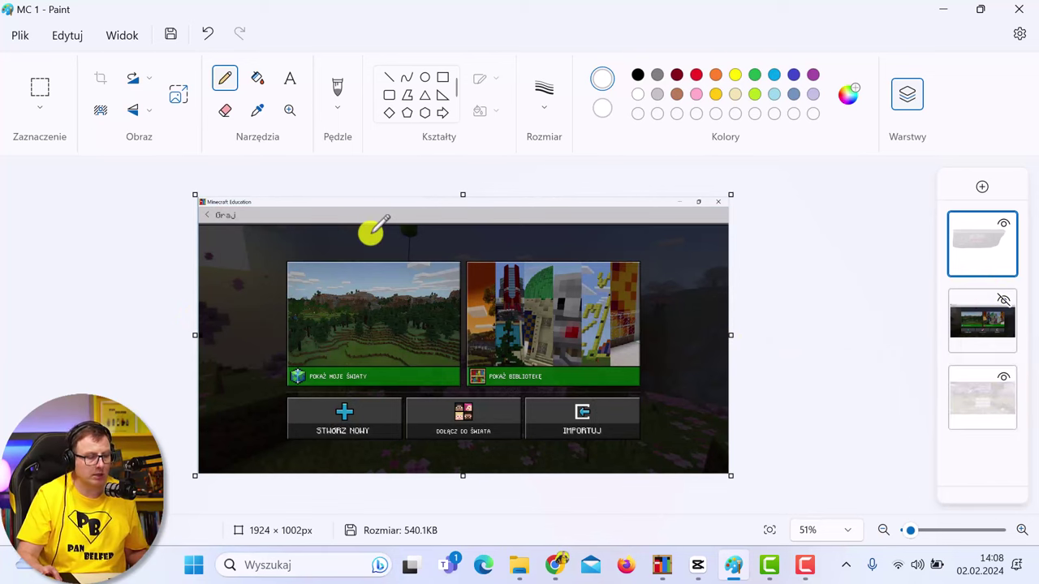
pyautogui.click(34, 38)
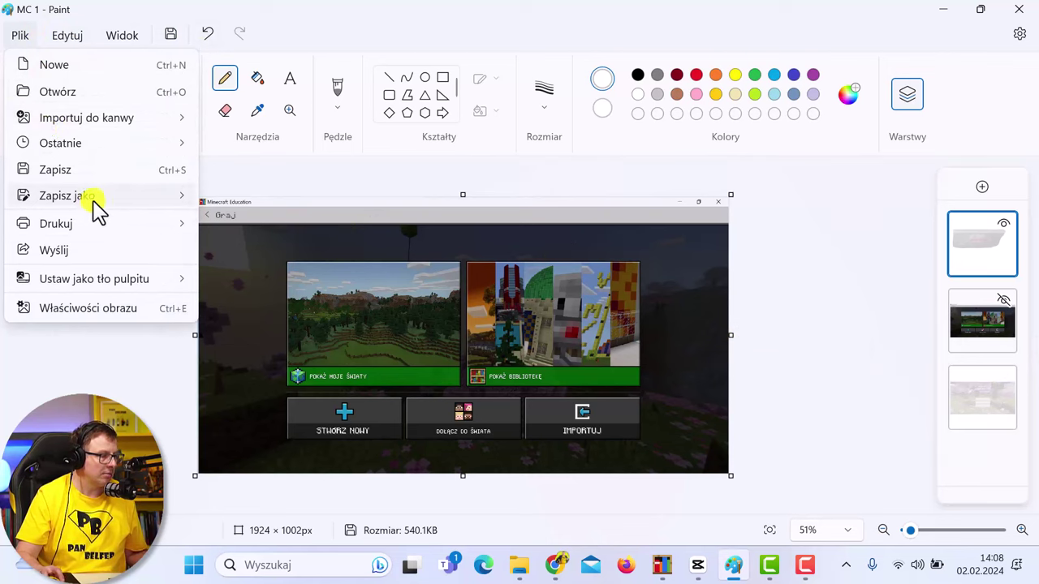
pyautogui.moveTo(138, 216)
pyautogui.click(220, 225)
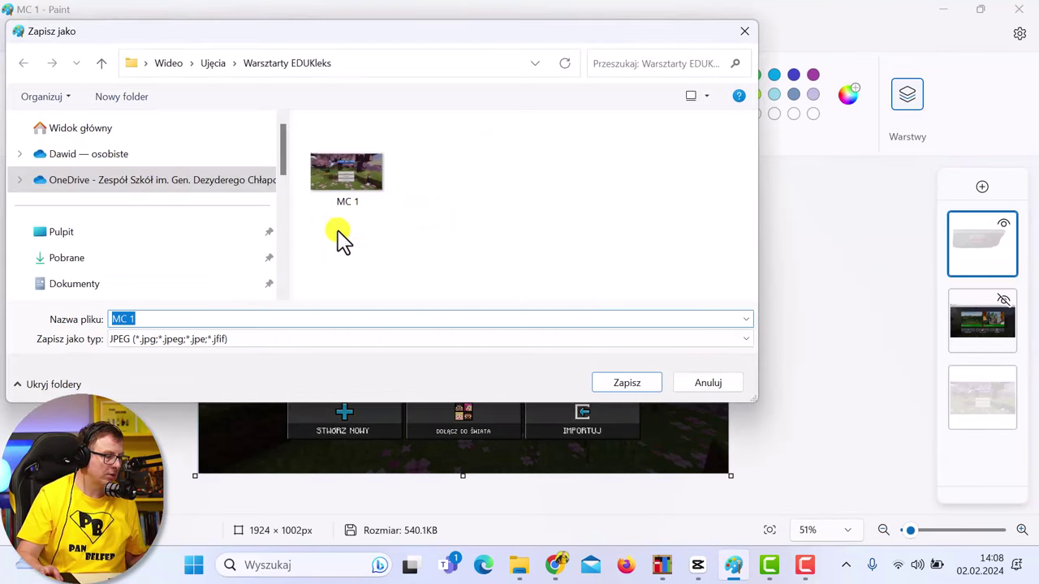
pyautogui.click(337, 207)
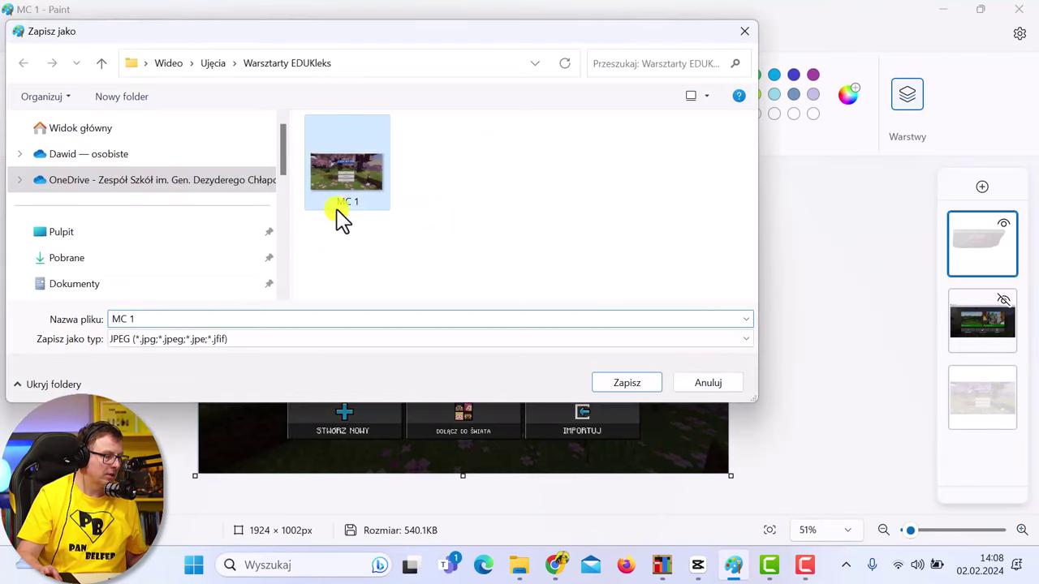
pyautogui.doubleClick(140, 318)
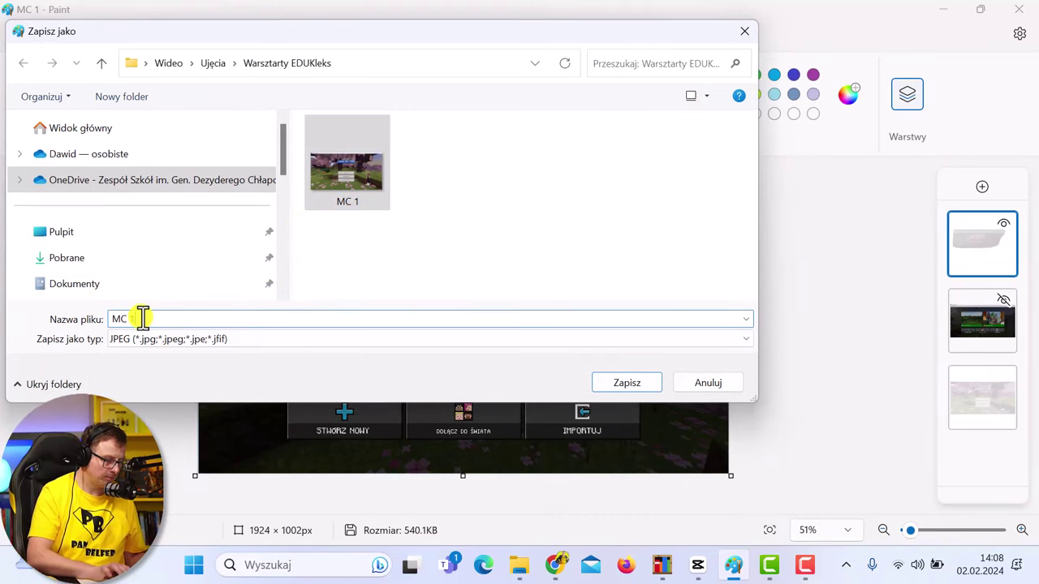
pyautogui.write('2')
pyautogui.press('Return')
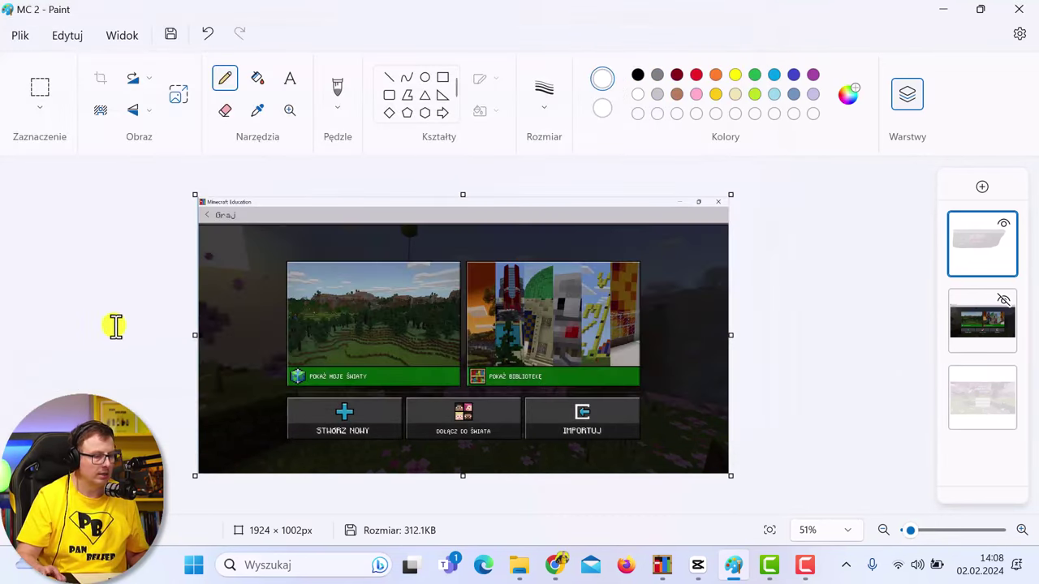
# Step: Show only the worlds-list cut-out layer and save it as JPEG 'MC 3'
pyautogui.click(1004, 302)
pyautogui.click(1003, 223)
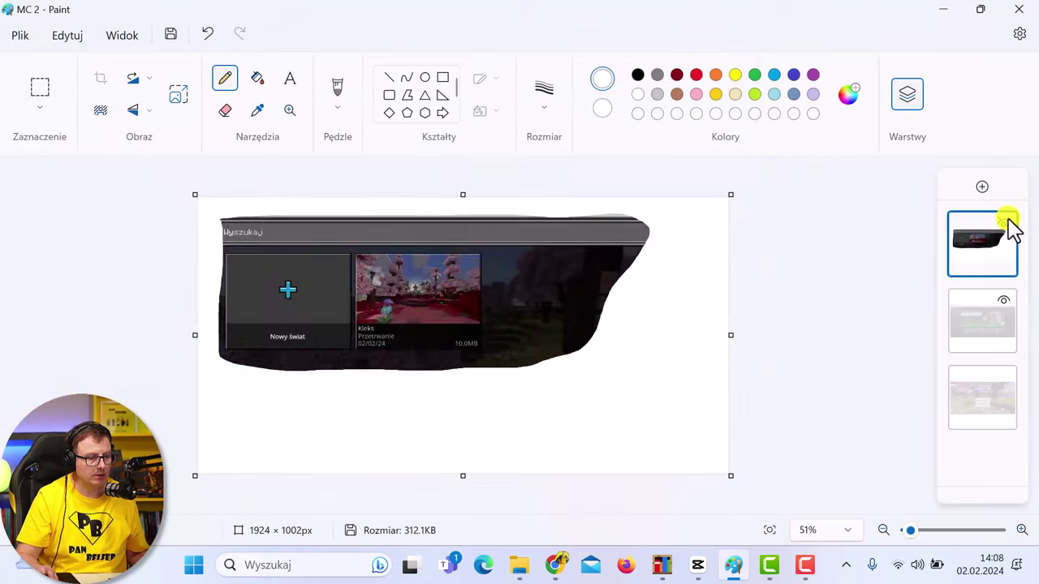
pyautogui.click(22, 36)
pyautogui.moveTo(113, 211)
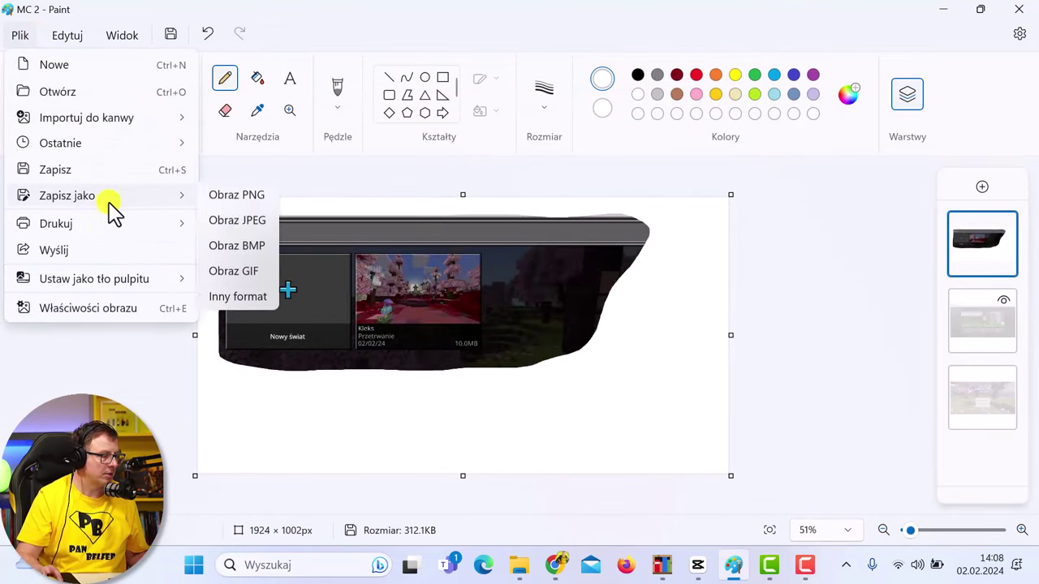
pyautogui.click(237, 221)
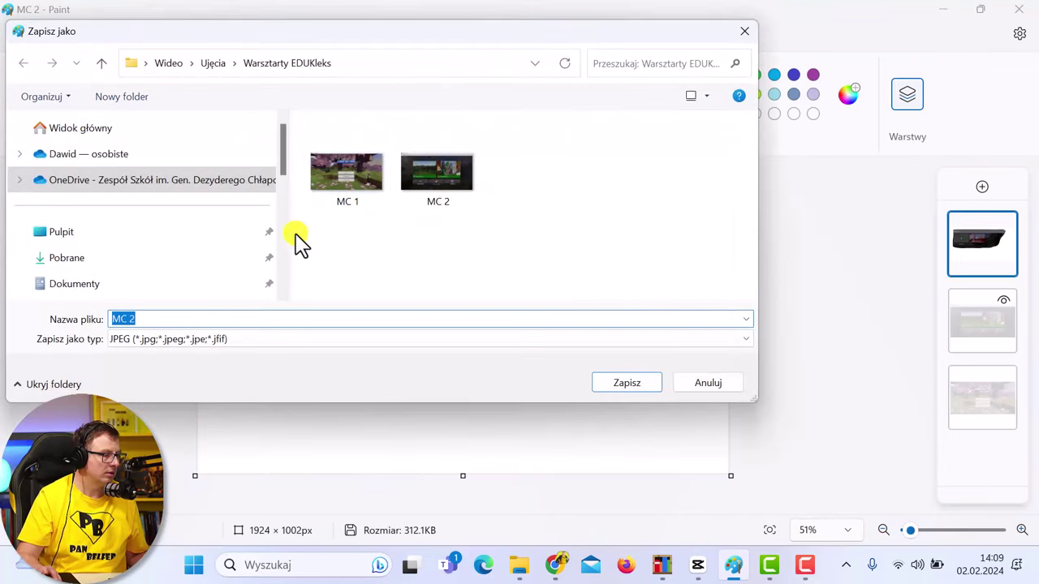
pyautogui.click(345, 199)
pyautogui.click(148, 318)
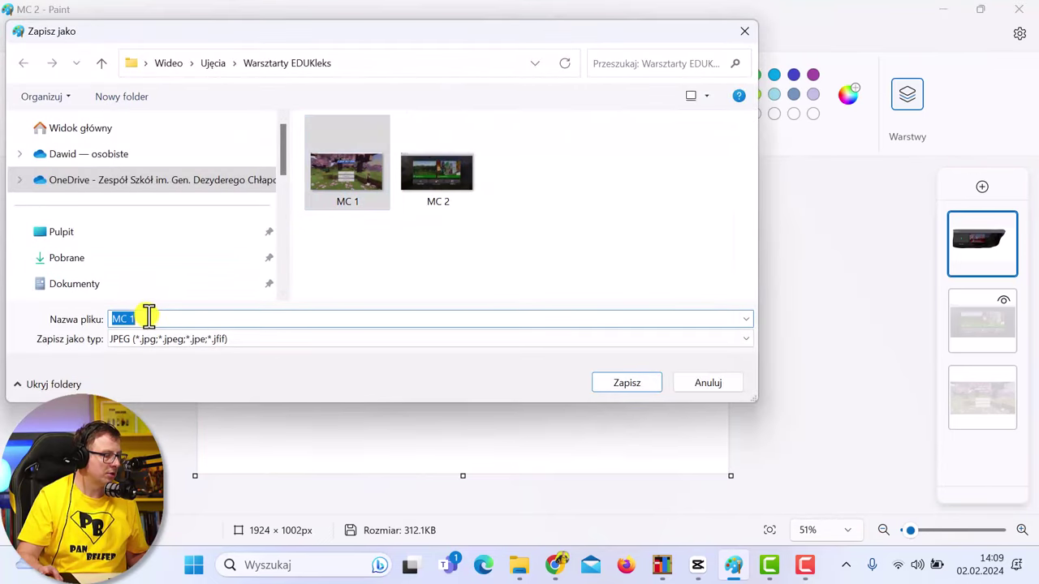
pyautogui.press('BackSpace')
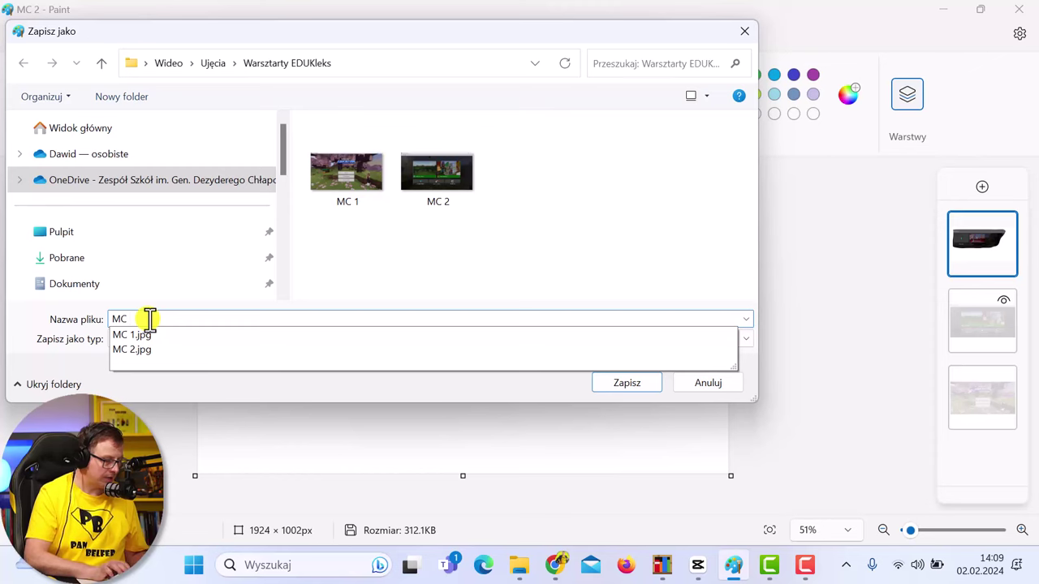
pyautogui.write('3')
pyautogui.press('Return')
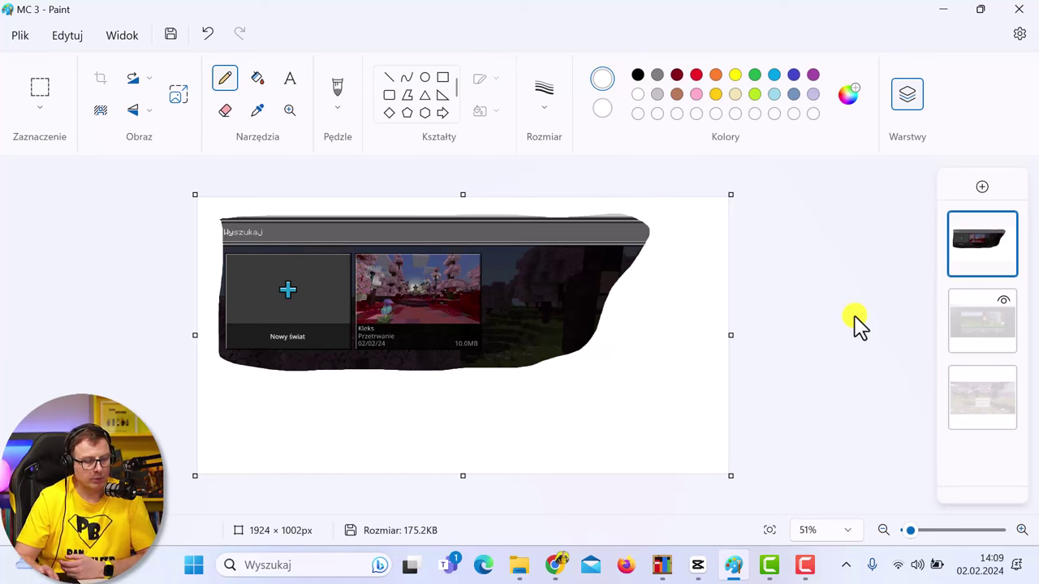
# Step: Open Warsztarty EDUKleks in File Explorer and preview MC 1, MC 2 and MC 3 in Photos
pyautogui.click(522, 567)
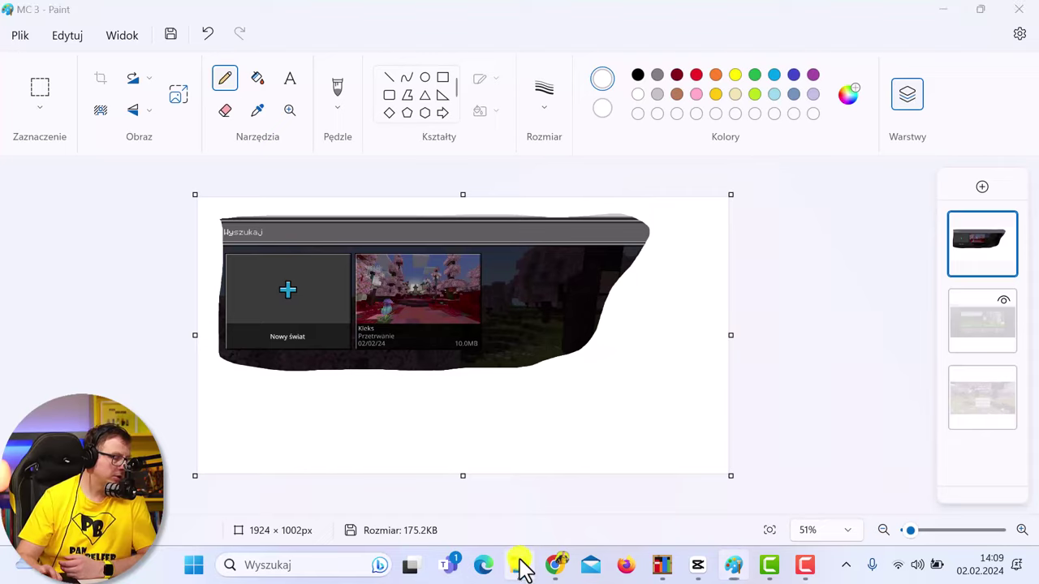
pyautogui.click(388, 169)
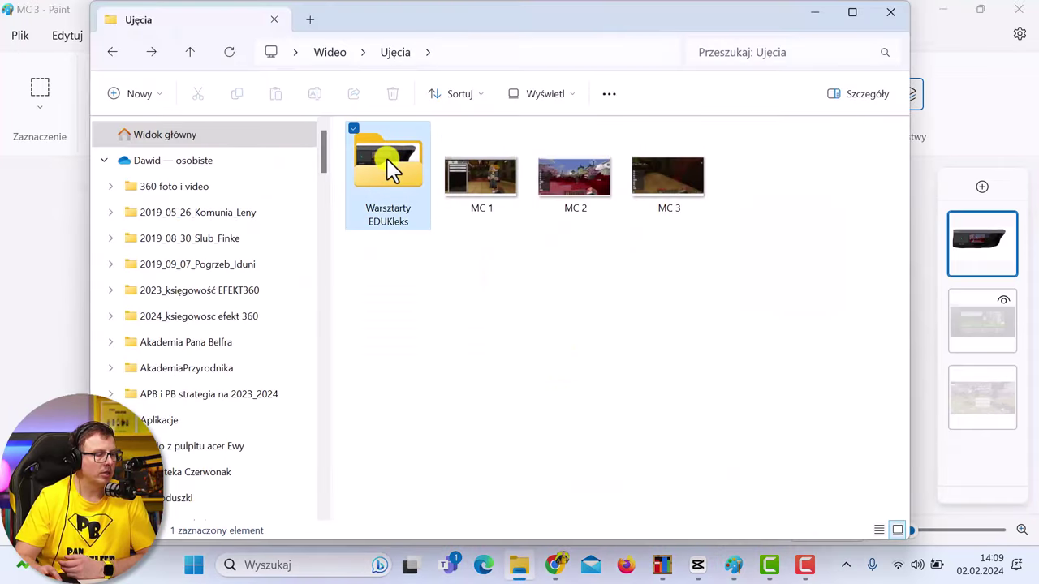
pyautogui.doubleClick(388, 169)
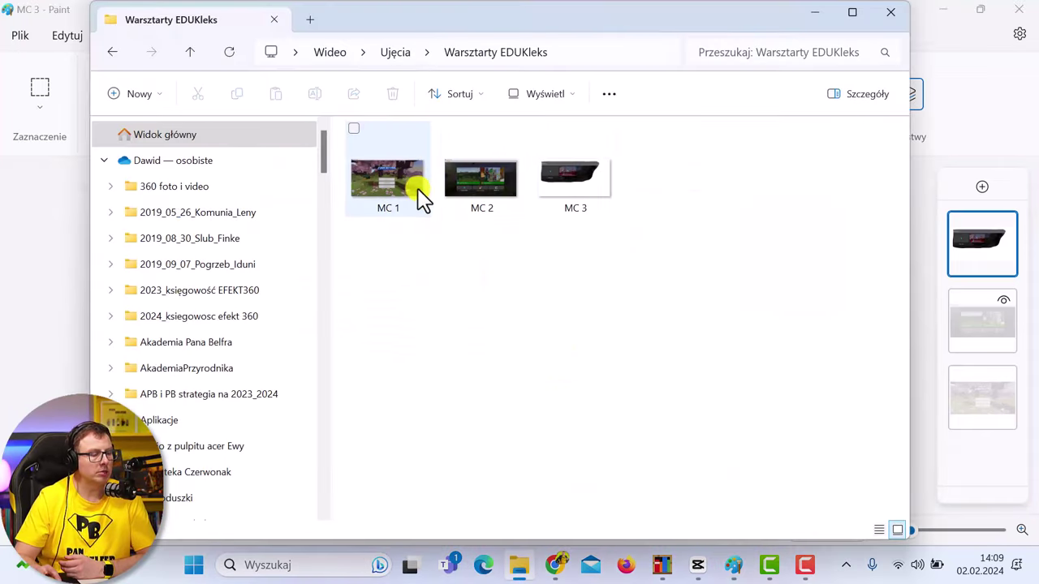
pyautogui.doubleClick(420, 195)
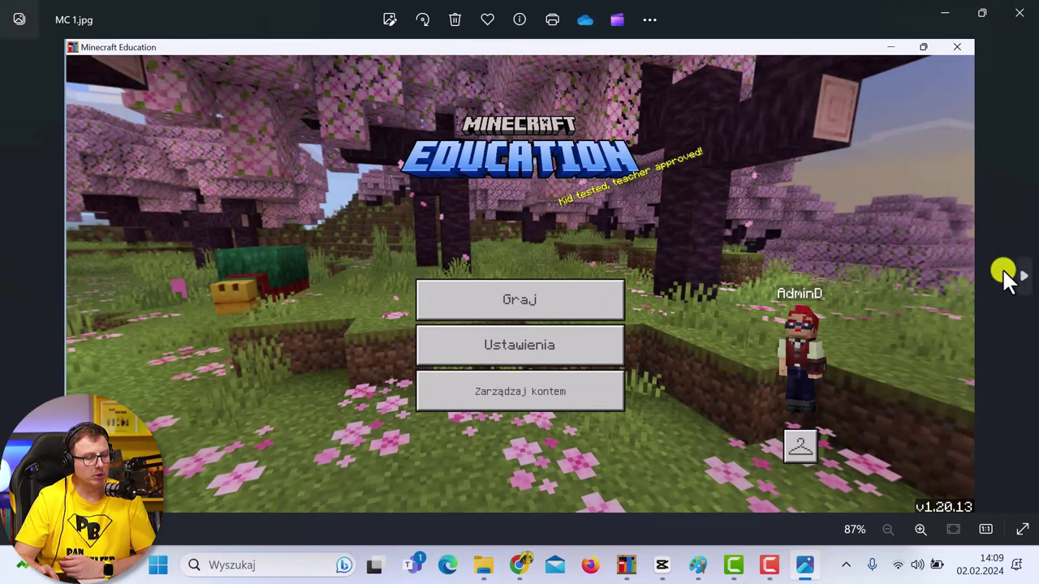
pyautogui.click(1023, 277)
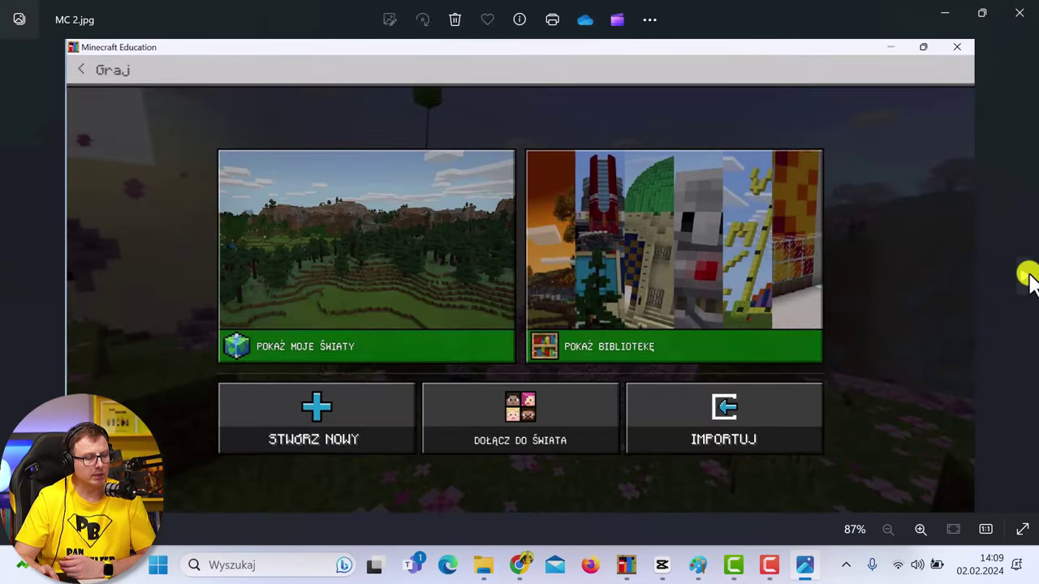
pyautogui.click(1028, 273)
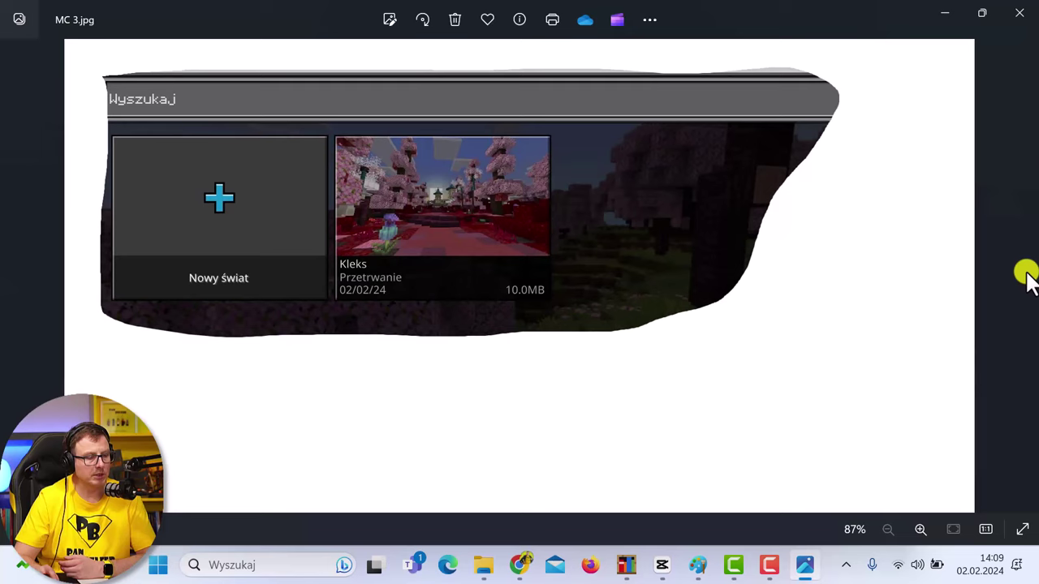
pyautogui.click(1022, 18)
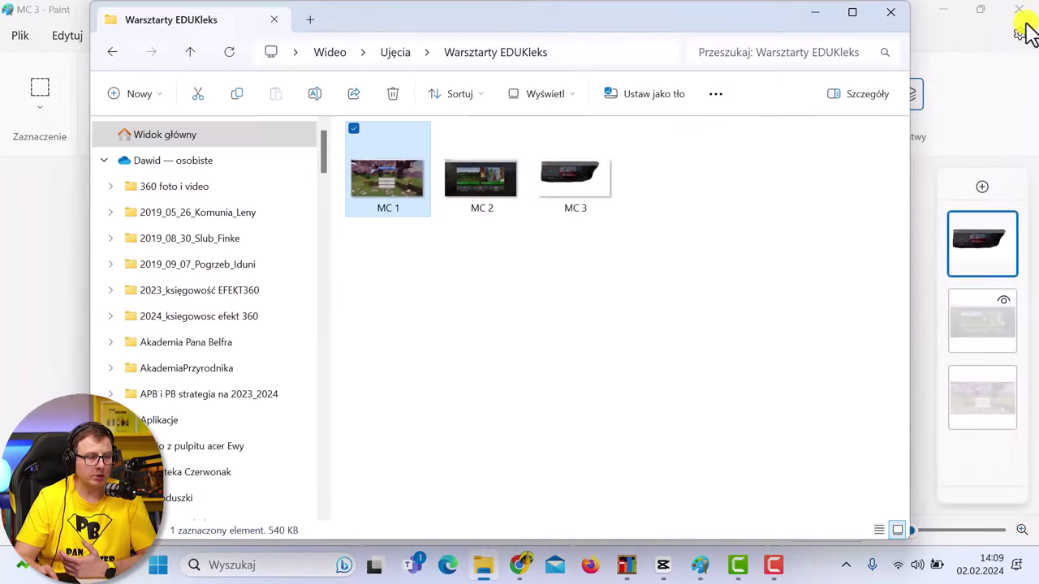
# Step: Minimize File Explorer to bring Paint with the saved MC 3 image back into view
pyautogui.click(812, 13)
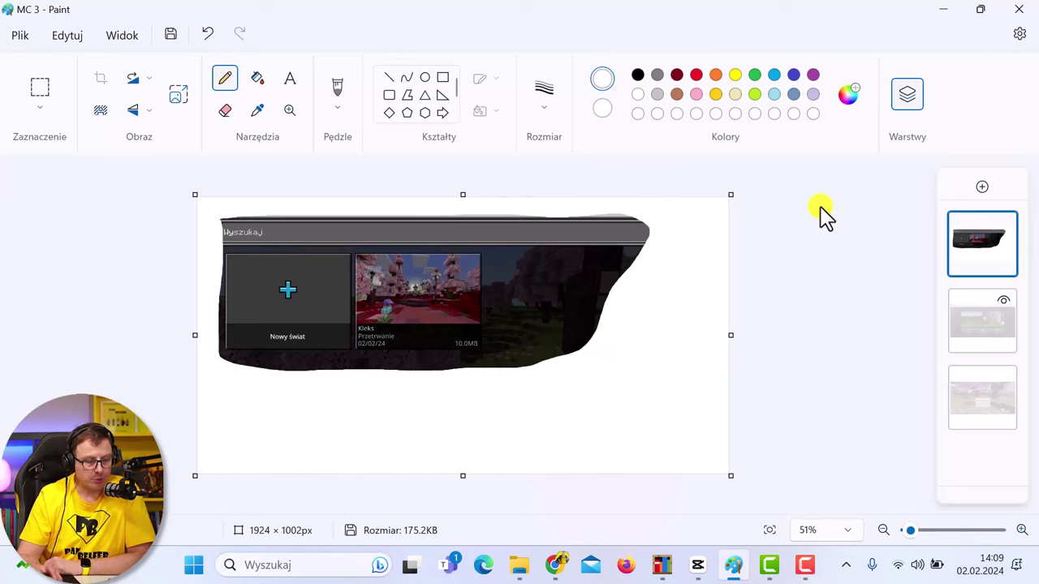
# Step: Glance at the CapCut home page in Chrome, then switch back to Minecraft Education's worlds list
pyautogui.click(555, 565)
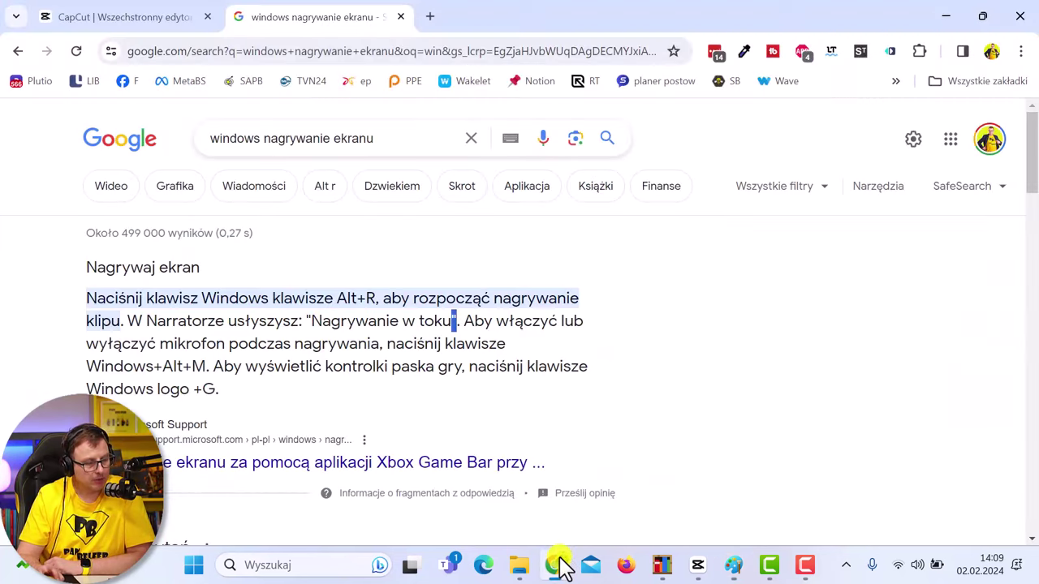
pyautogui.click(90, 22)
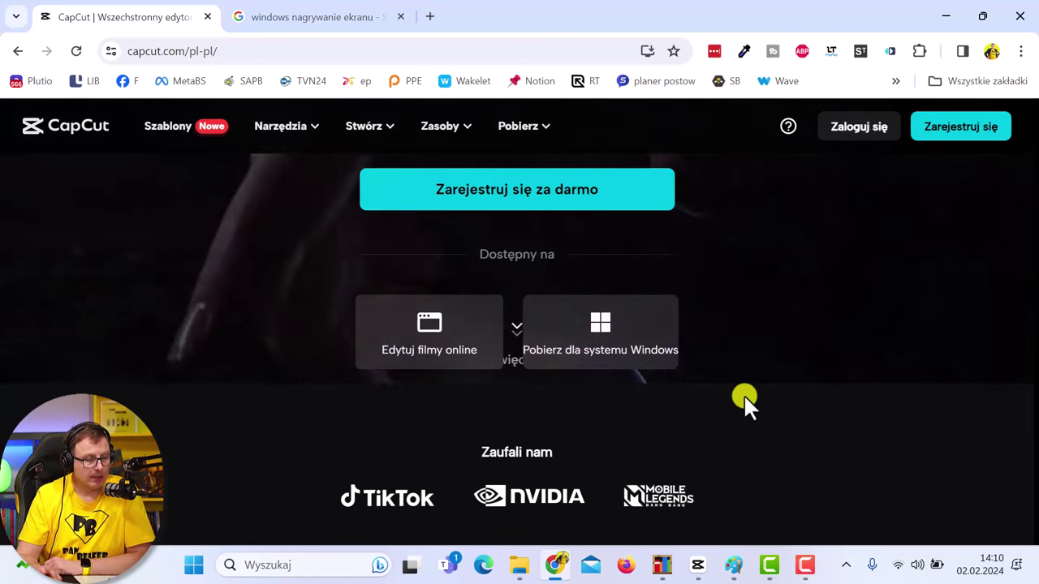
pyautogui.click(662, 568)
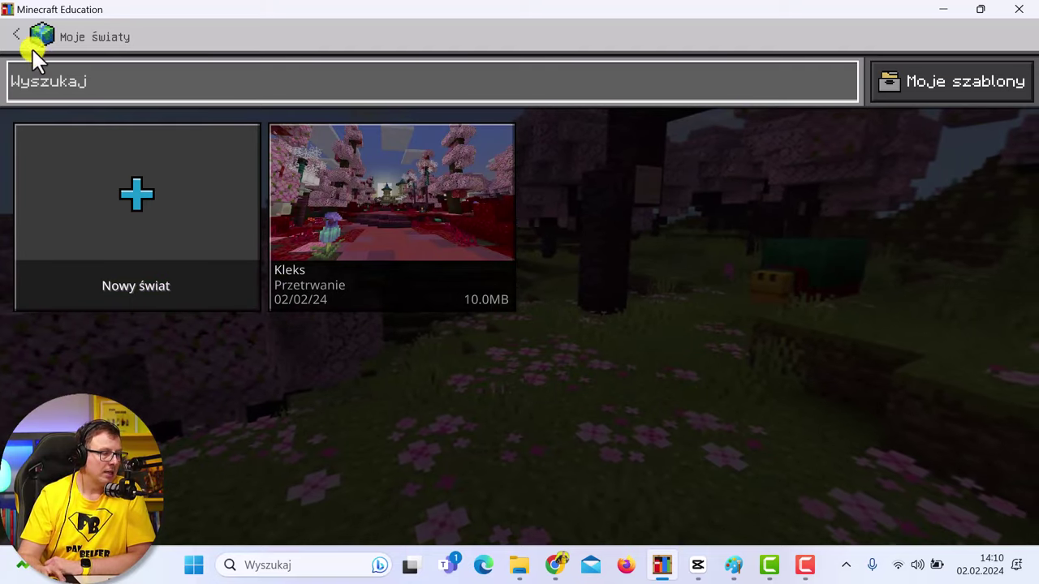
# Step: Back out of Moje światy and the Graj screen to reach the main title menu
pyautogui.click(18, 39)
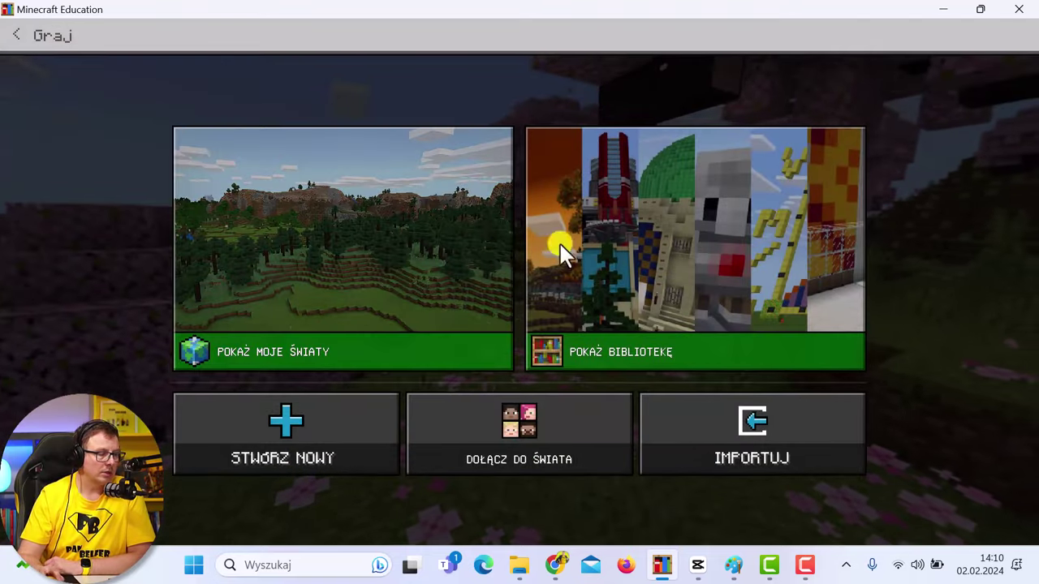
pyautogui.click(23, 44)
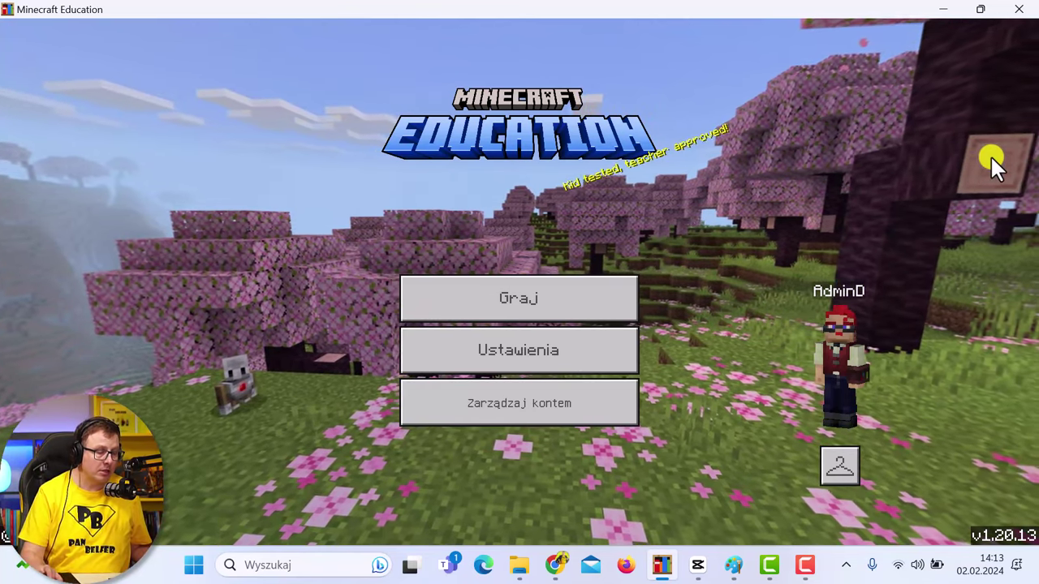
# Step: Open the Kleks world from the saved worlds list and start playing it
pyautogui.click(571, 298)
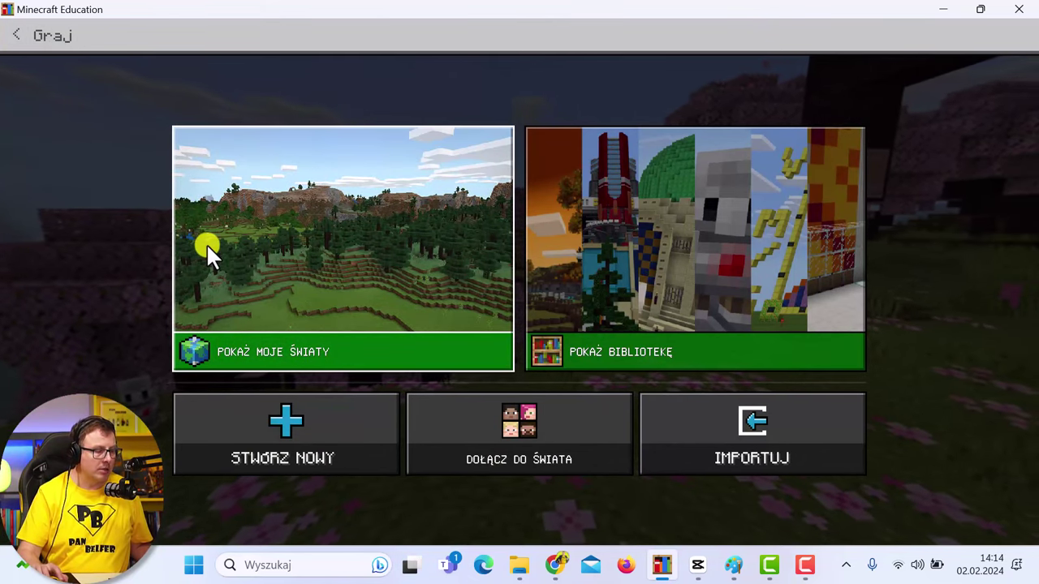
pyautogui.click(206, 243)
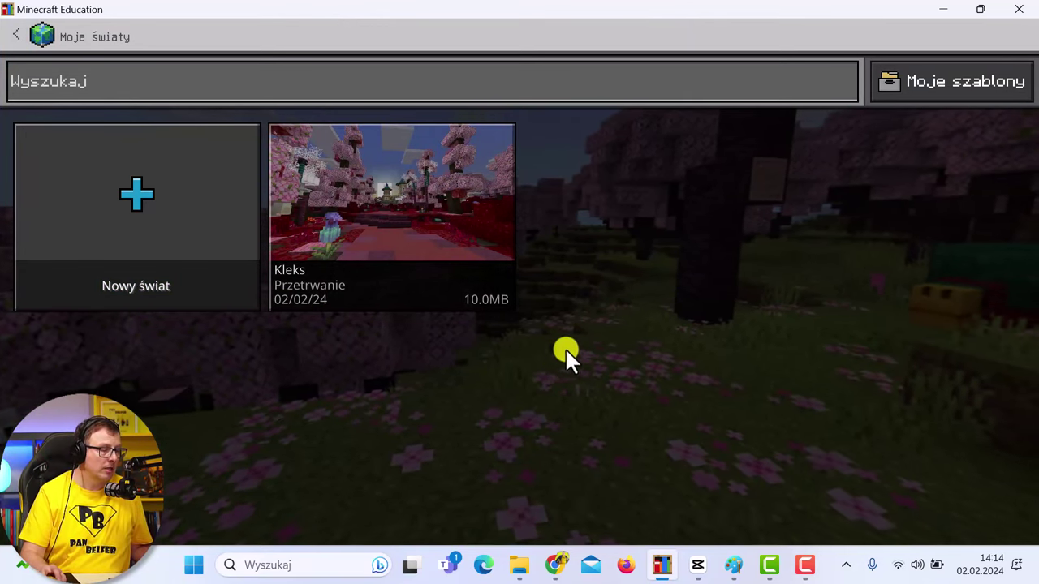
pyautogui.click(421, 214)
pyautogui.click(400, 146)
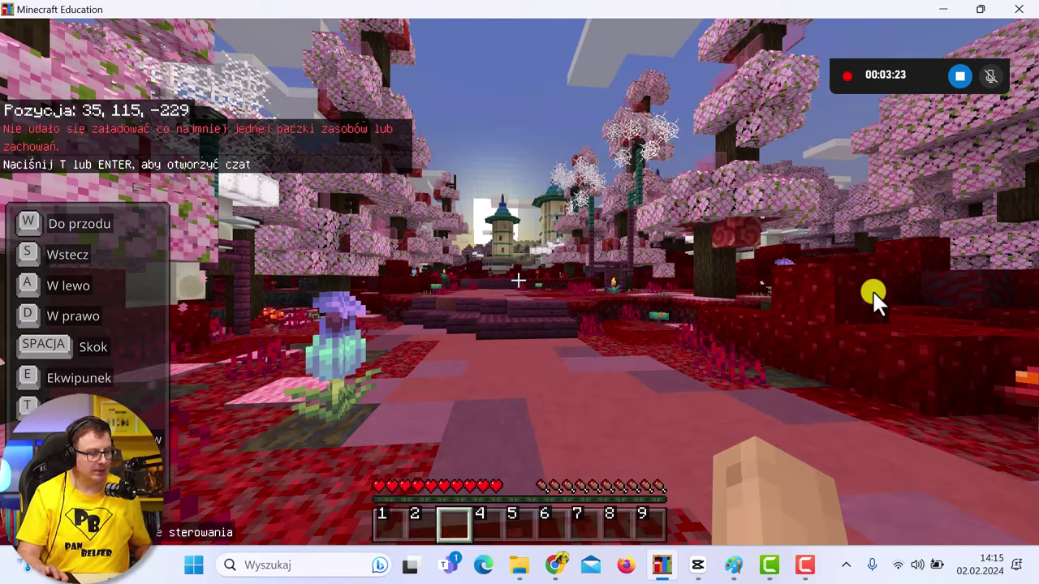
# Step: Walk along the pink path and up the stone stairs to the waiting bird character
pyautogui.click(873, 290)
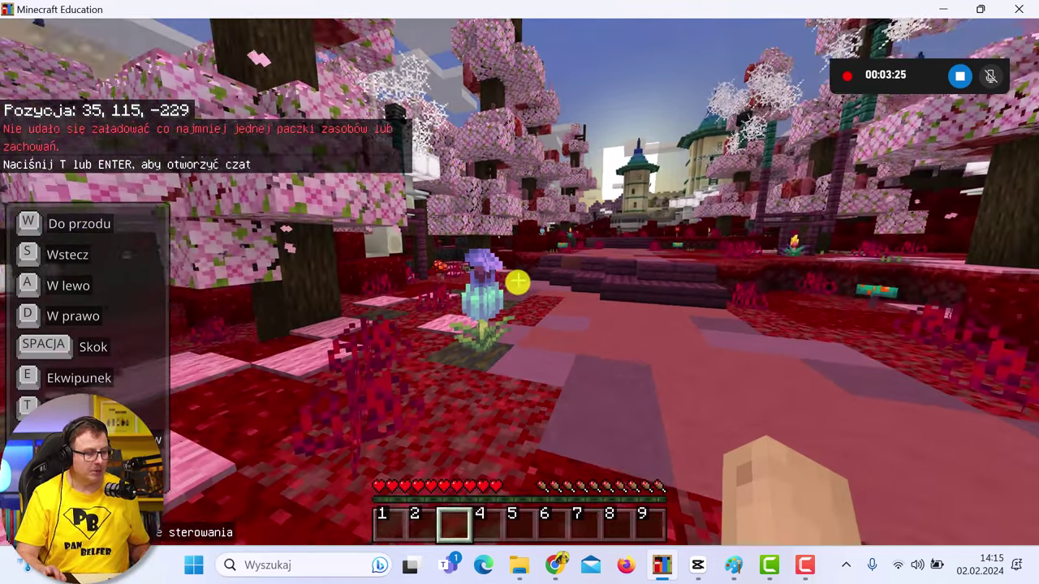
pyautogui.press('w')
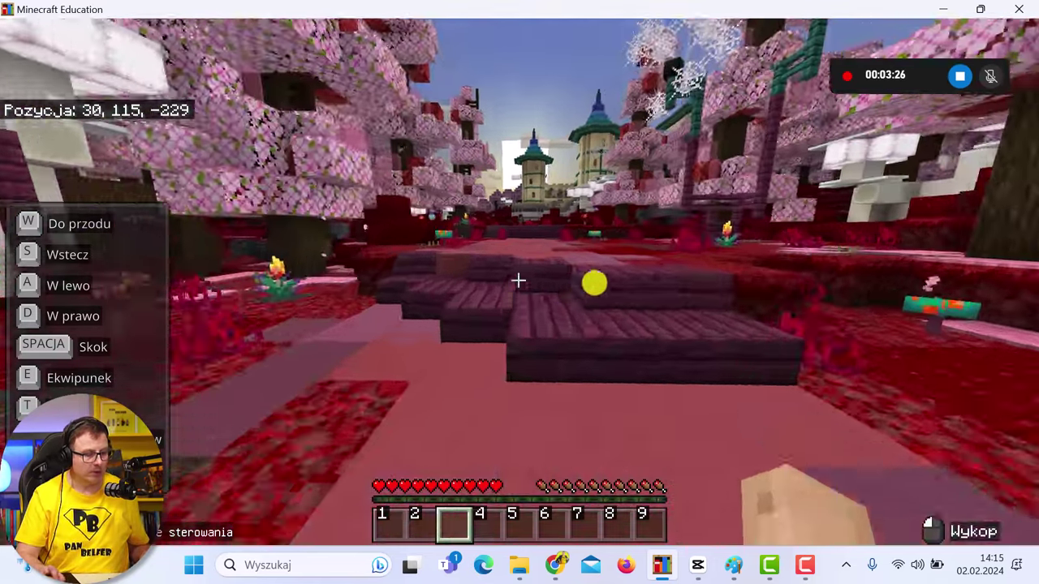
pyautogui.press('w')
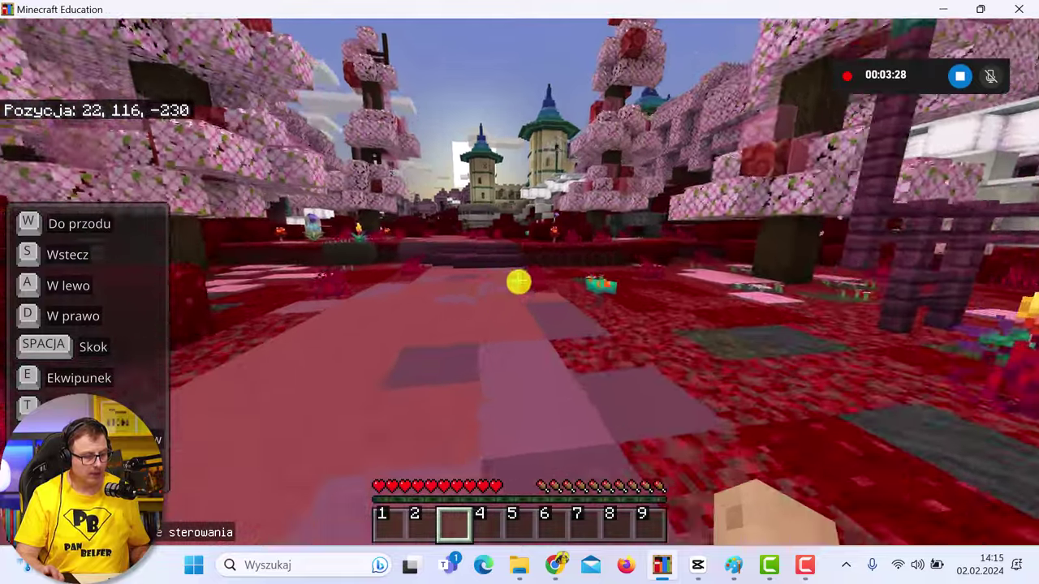
pyautogui.press('w')
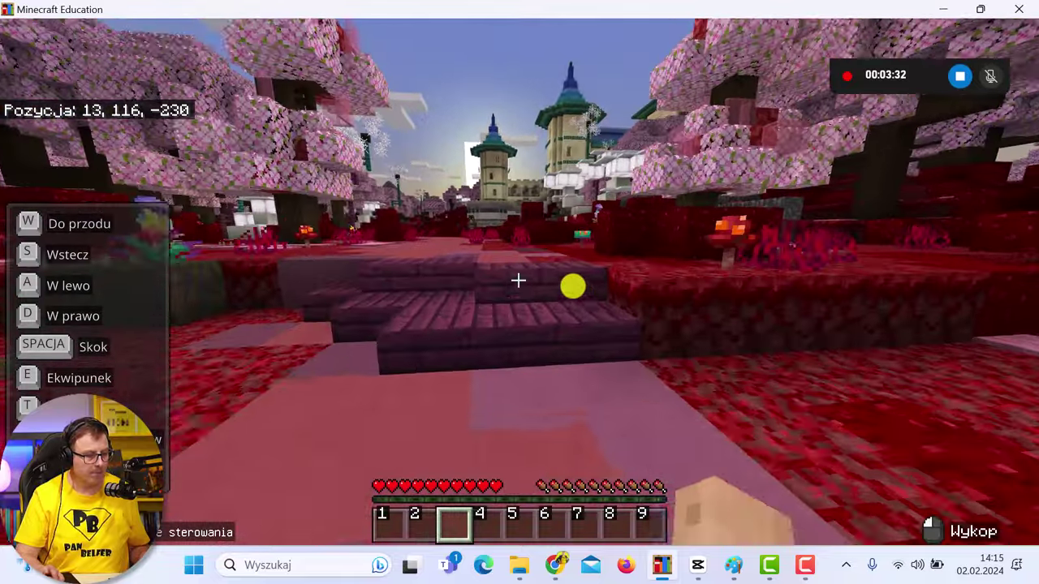
pyautogui.press('w')
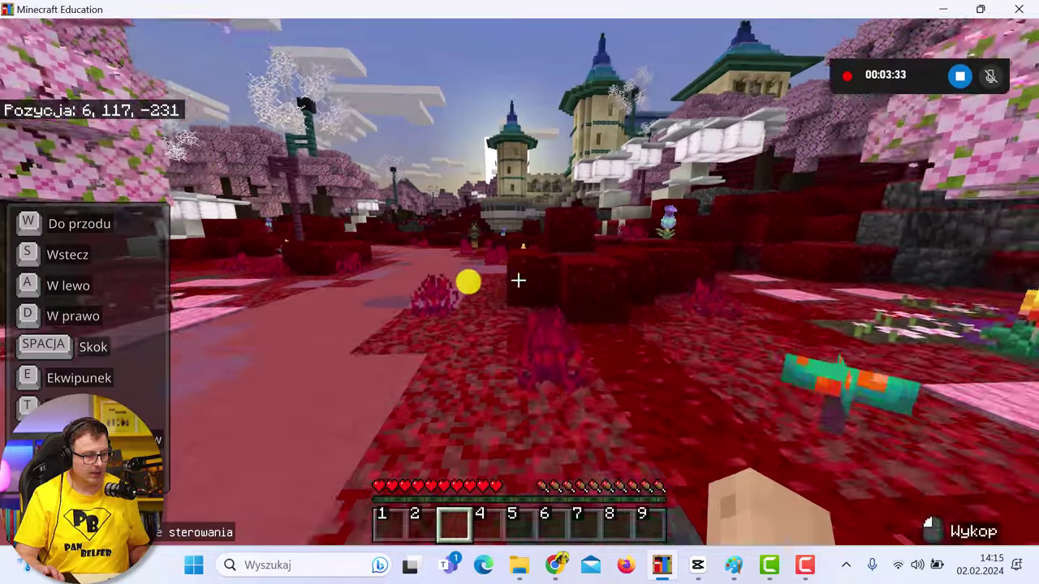
pyautogui.press('w')
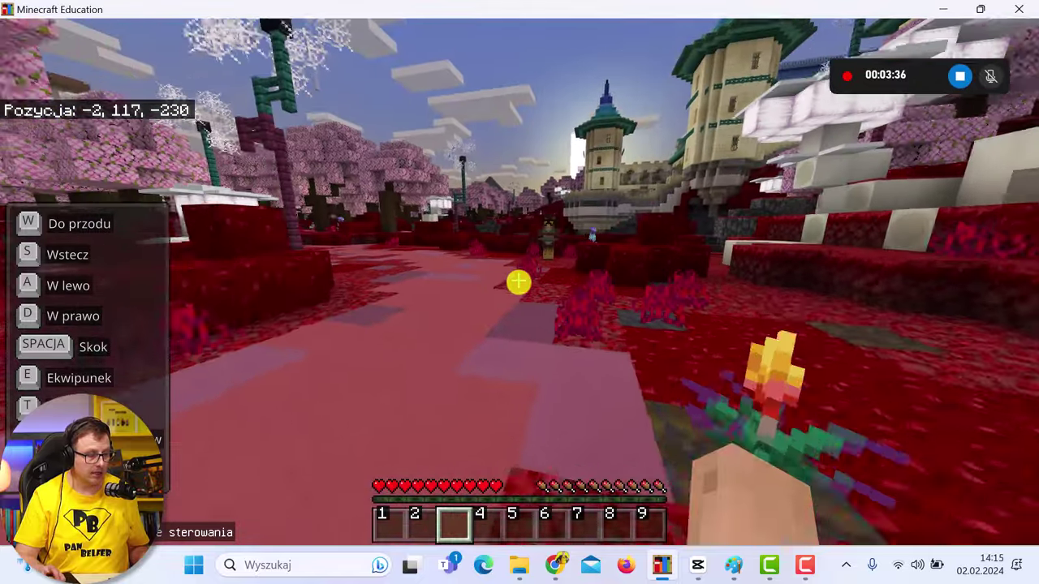
pyautogui.press('w')
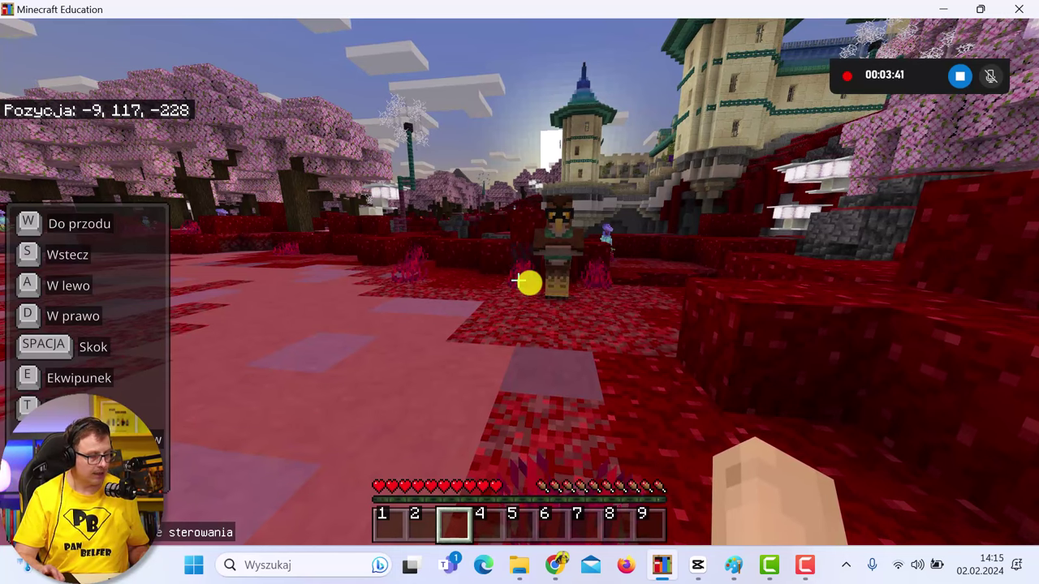
pyautogui.press('w')
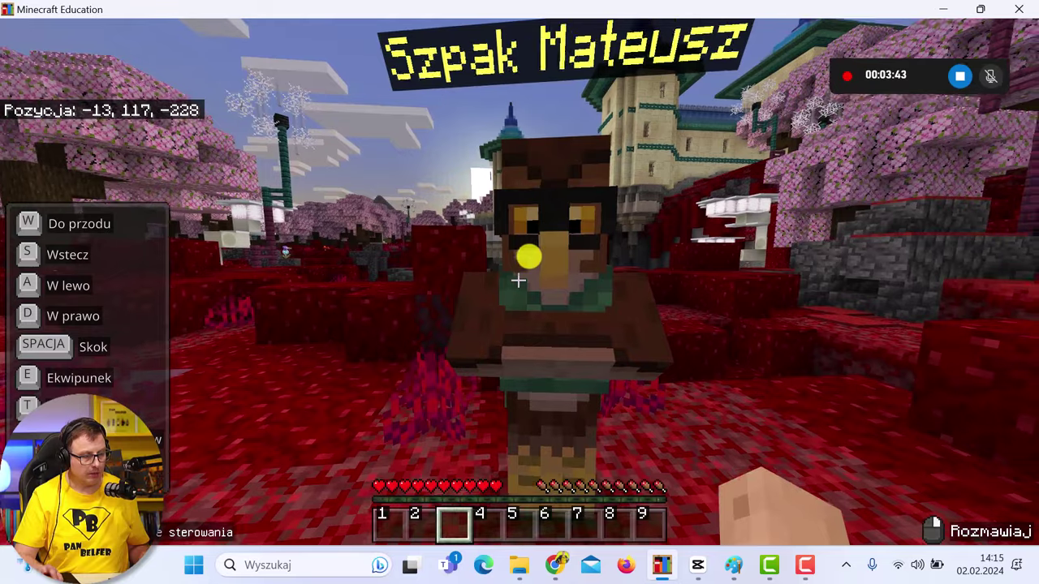
pyautogui.press('w')
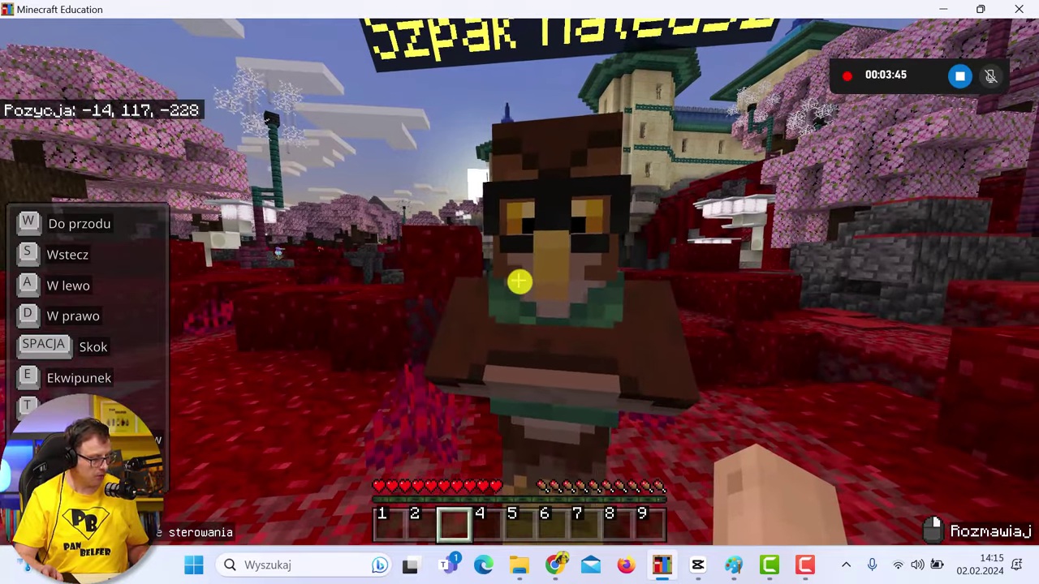
pyautogui.rightClick(519, 282)
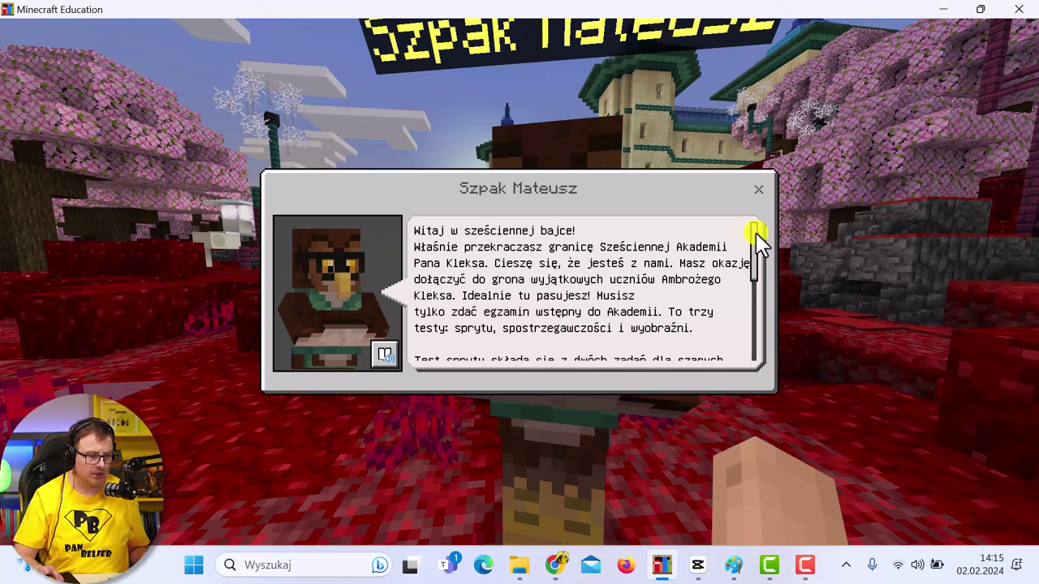
pyautogui.scroll(-1, 756, 244)
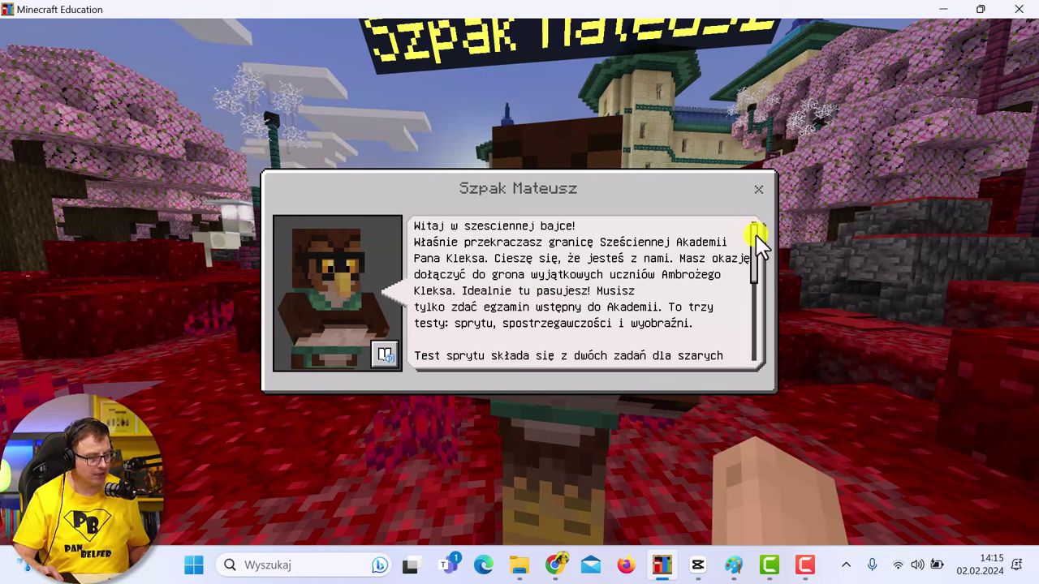
pyautogui.moveTo(756, 233); pyautogui.dragTo(756, 242)
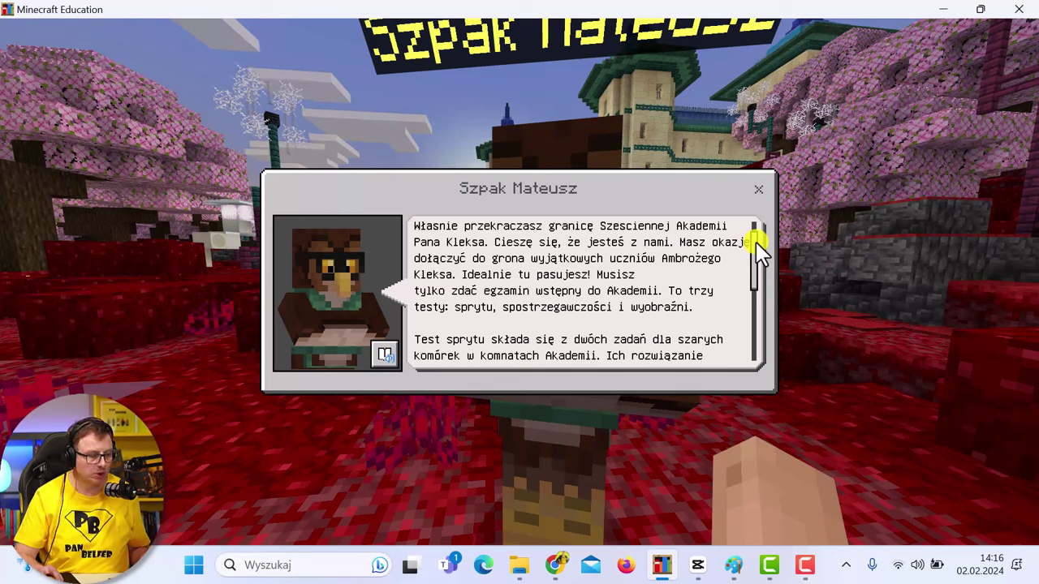
pyautogui.moveTo(757, 242); pyautogui.dragTo(757, 250)
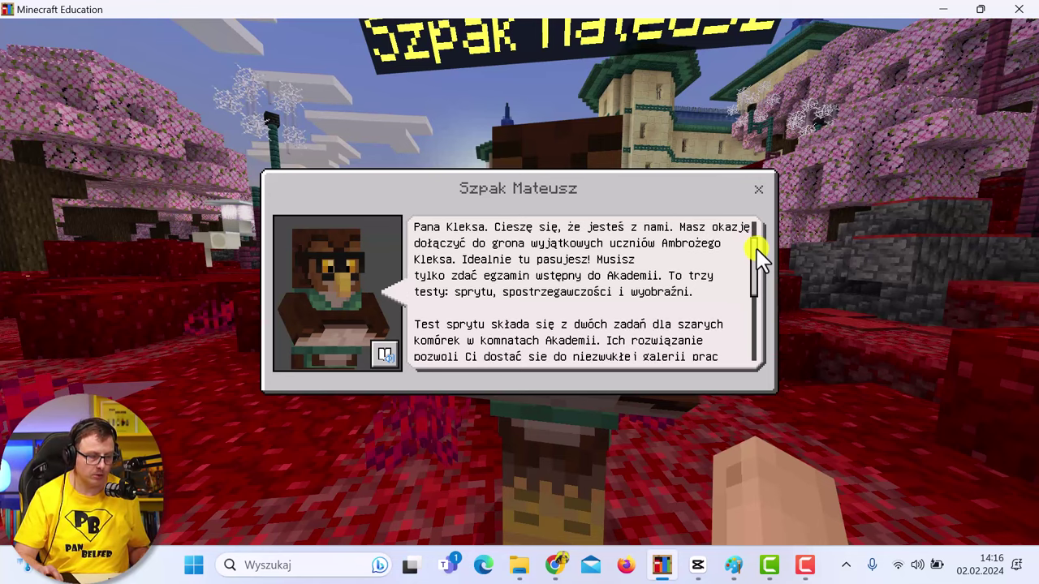
pyautogui.moveTo(757, 253); pyautogui.dragTo(757, 259)
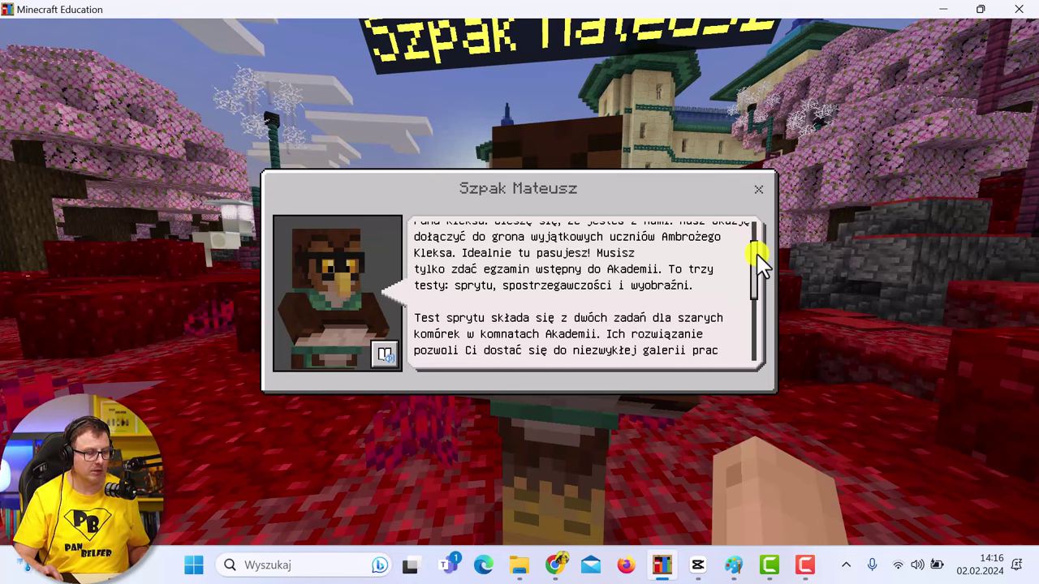
pyautogui.click(759, 195)
# Step: Walk through the pink forest, climb the stairs into the checkered courtyard, and start a Win+Shift+S capture
pyautogui.press('w')
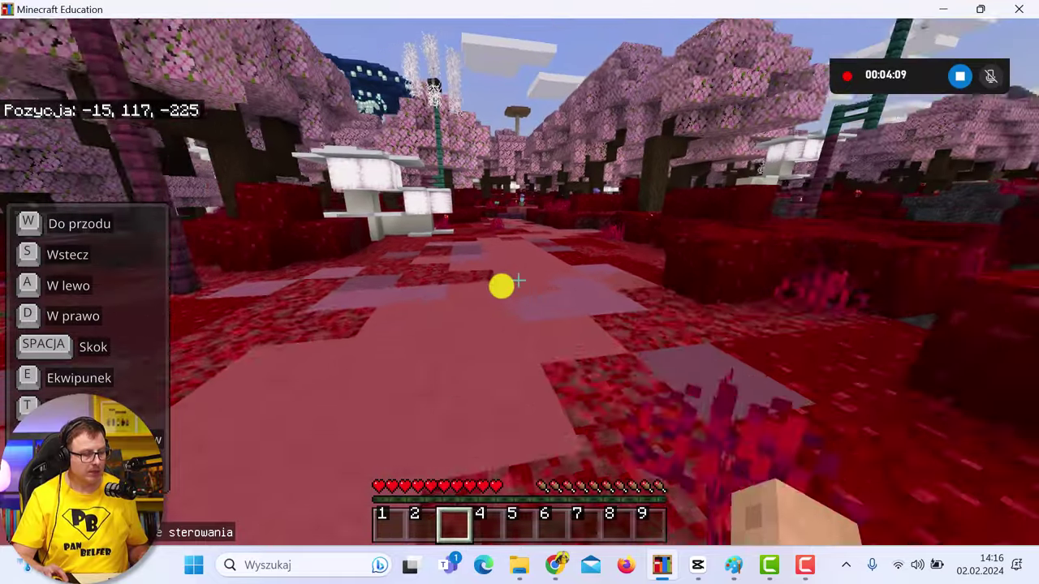
pyautogui.press('w')
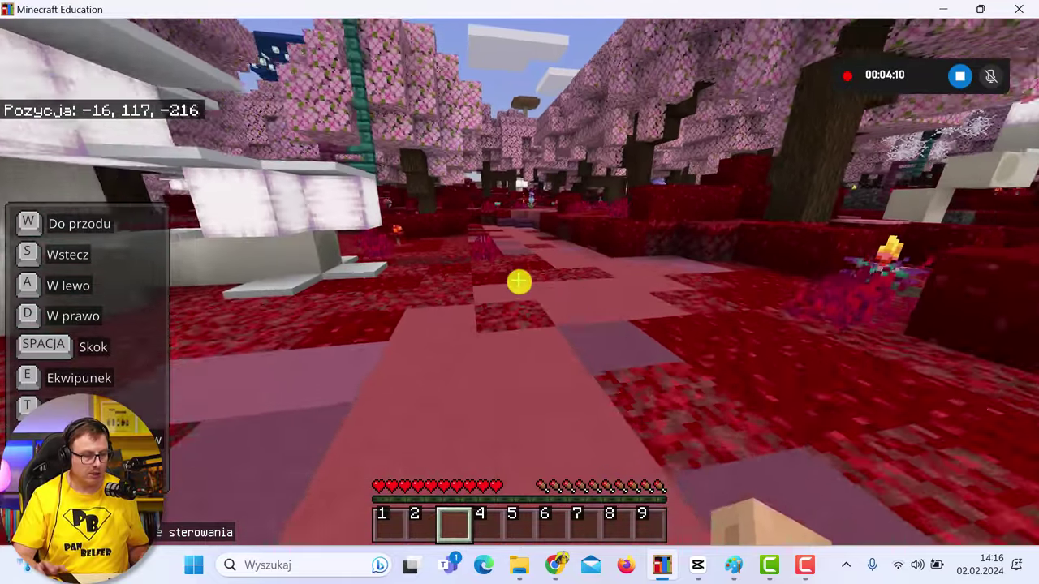
pyautogui.press('w')
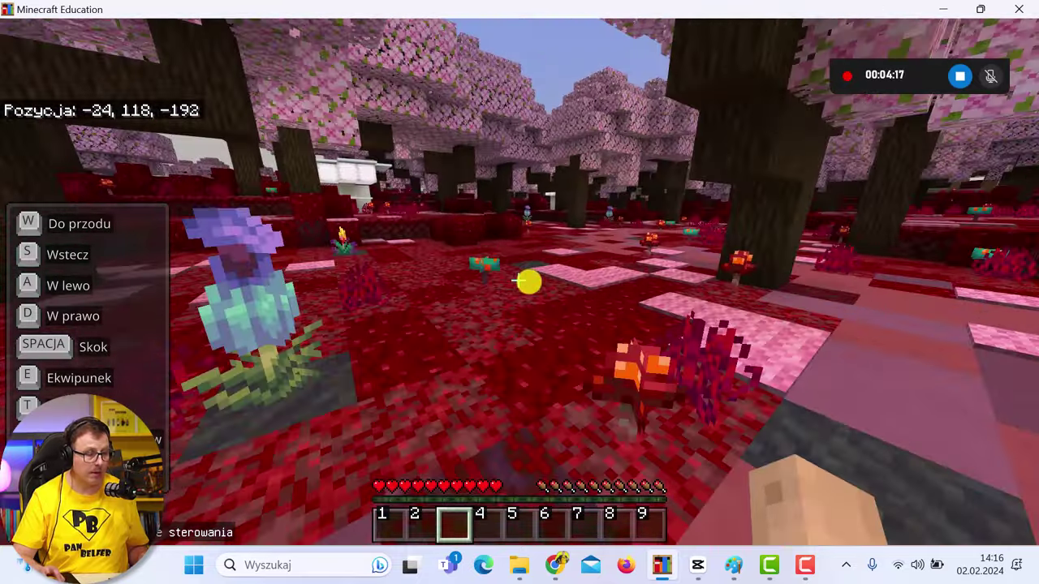
pyautogui.press('w')
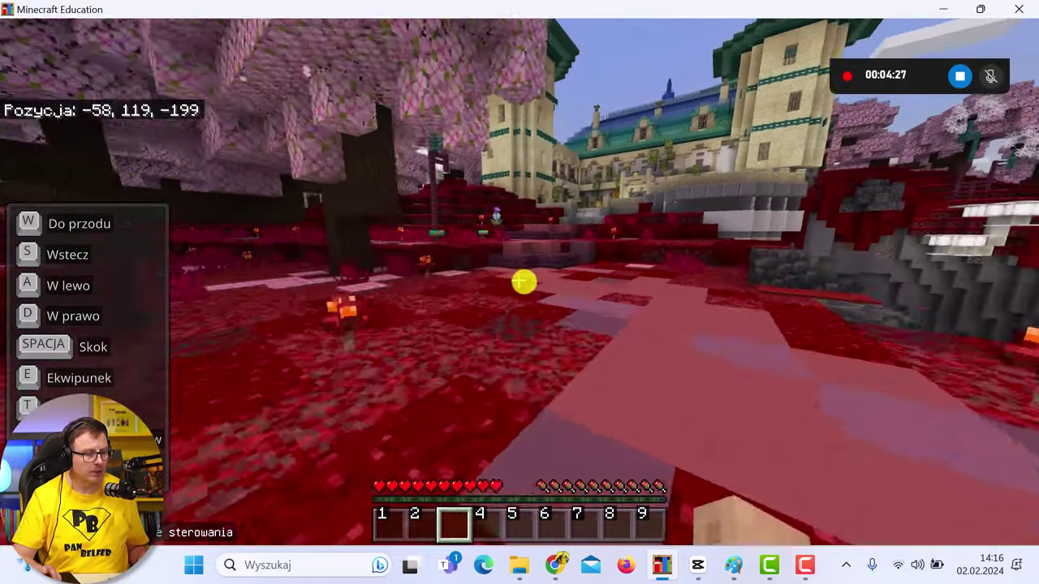
pyautogui.press('w')
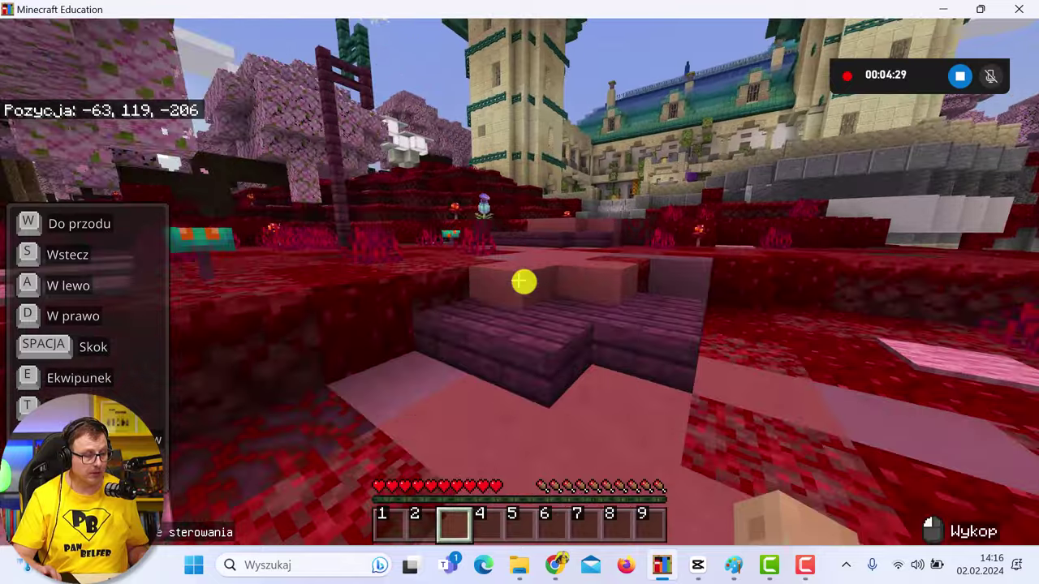
pyautogui.press('w')
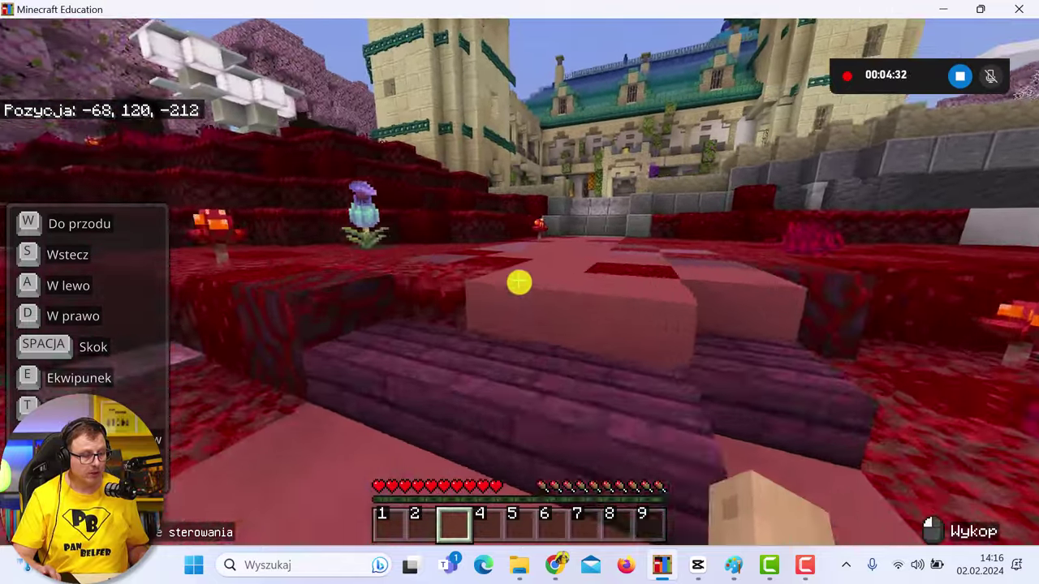
pyautogui.press('w')
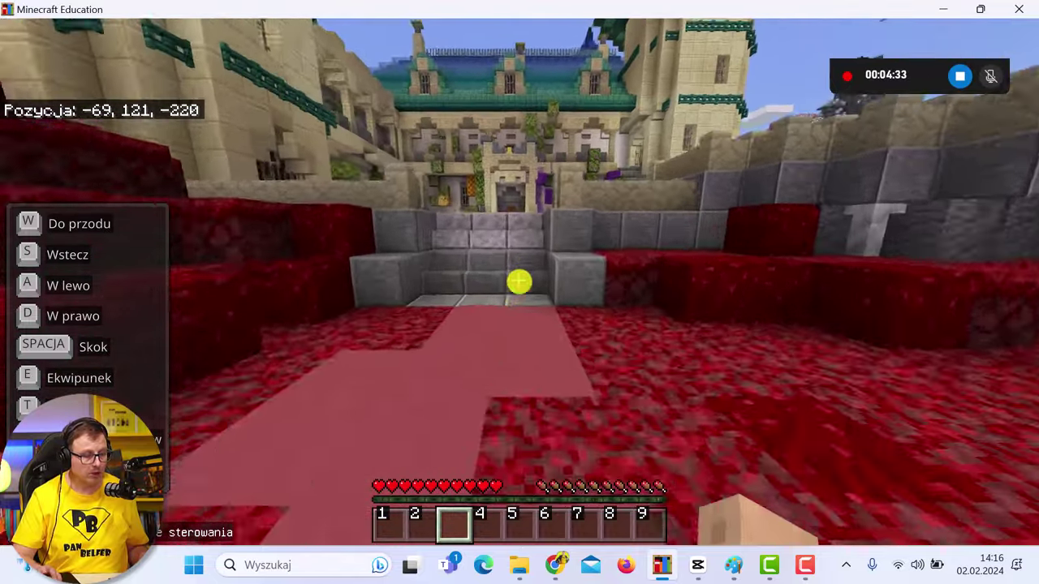
pyautogui.press('w')
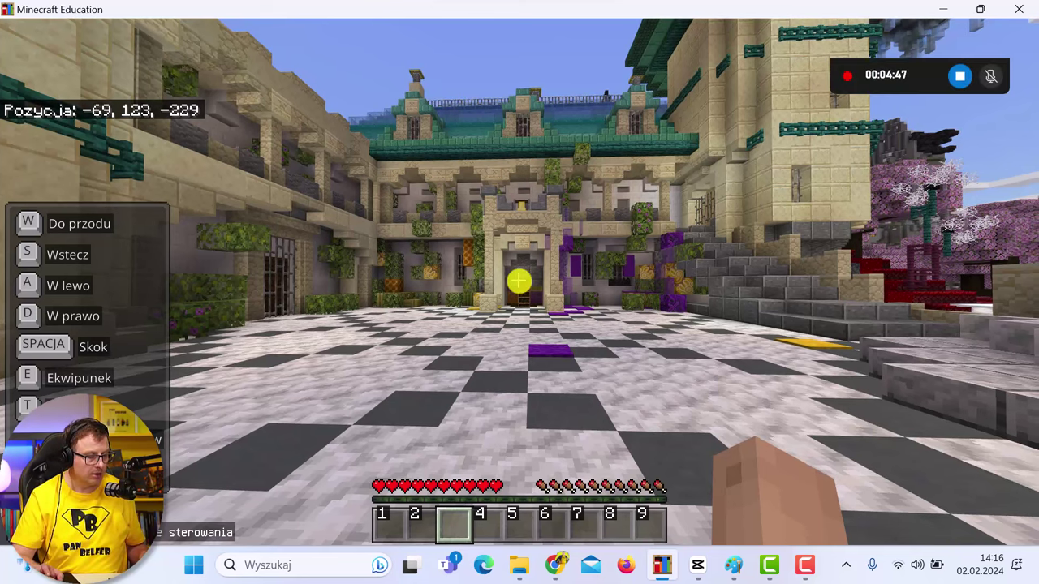
pyautogui.press('super+shift+s')
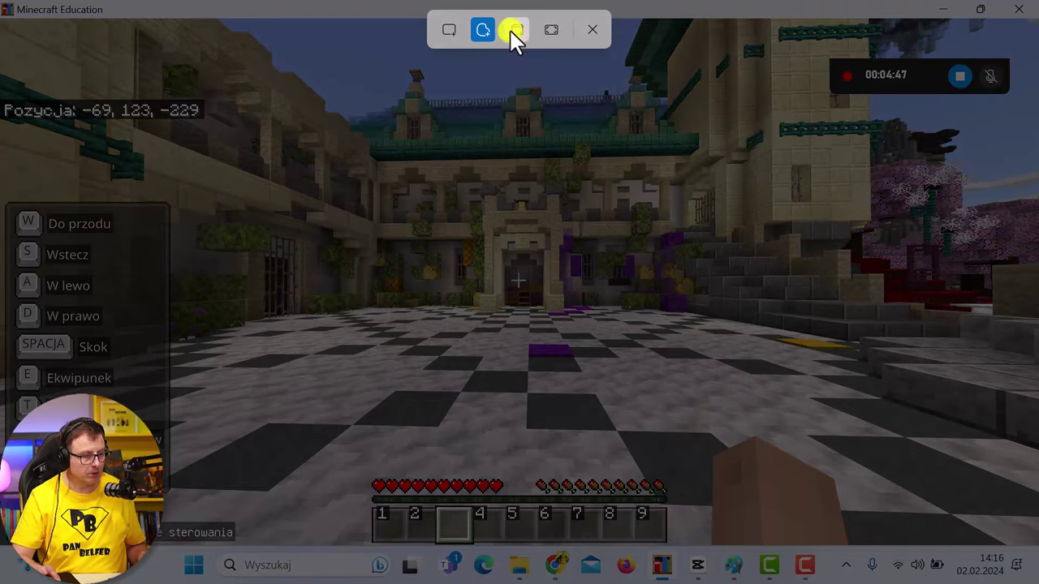
# Step: Cancel the Snipping Tool capture, leave the pause menu and step forward in the courtyard
pyautogui.click(518, 30)
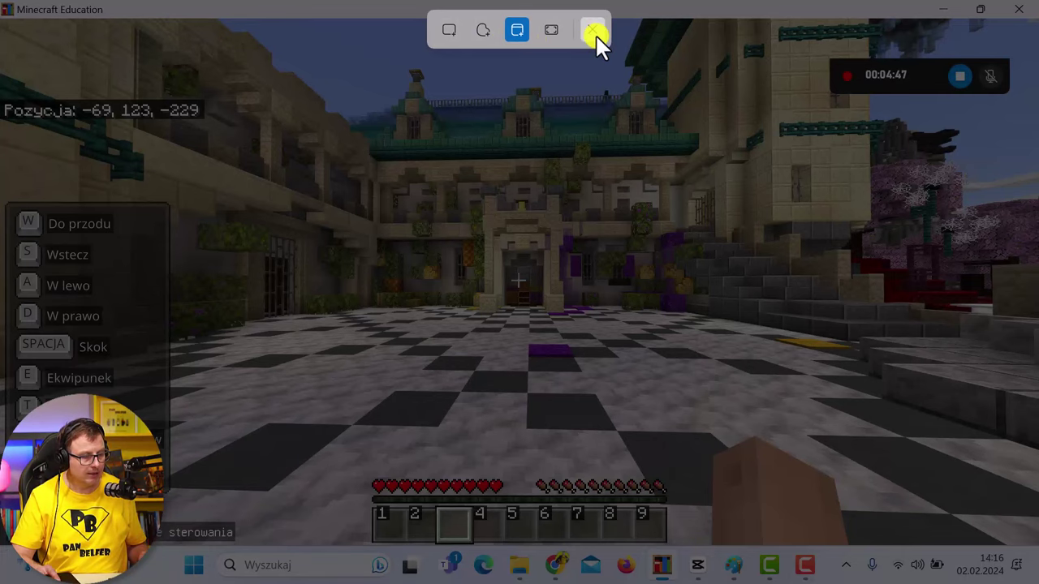
pyautogui.click(595, 33)
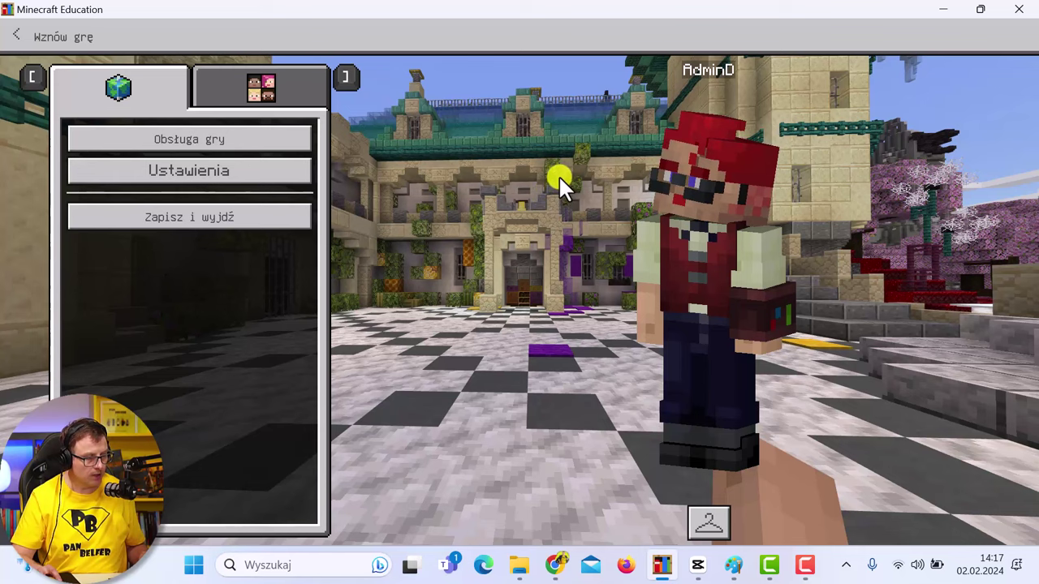
pyautogui.press('Escape')
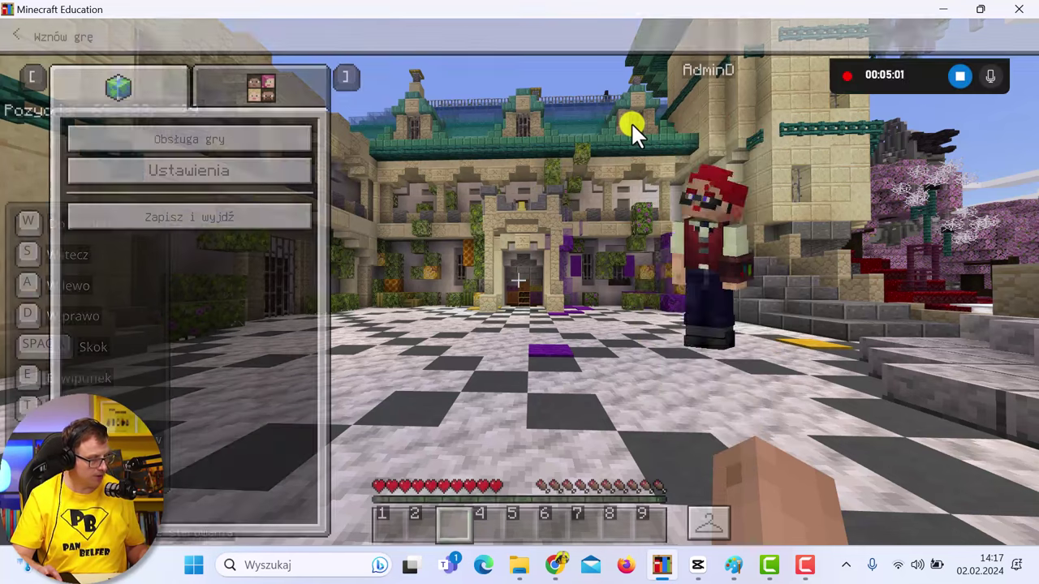
pyautogui.press('w')
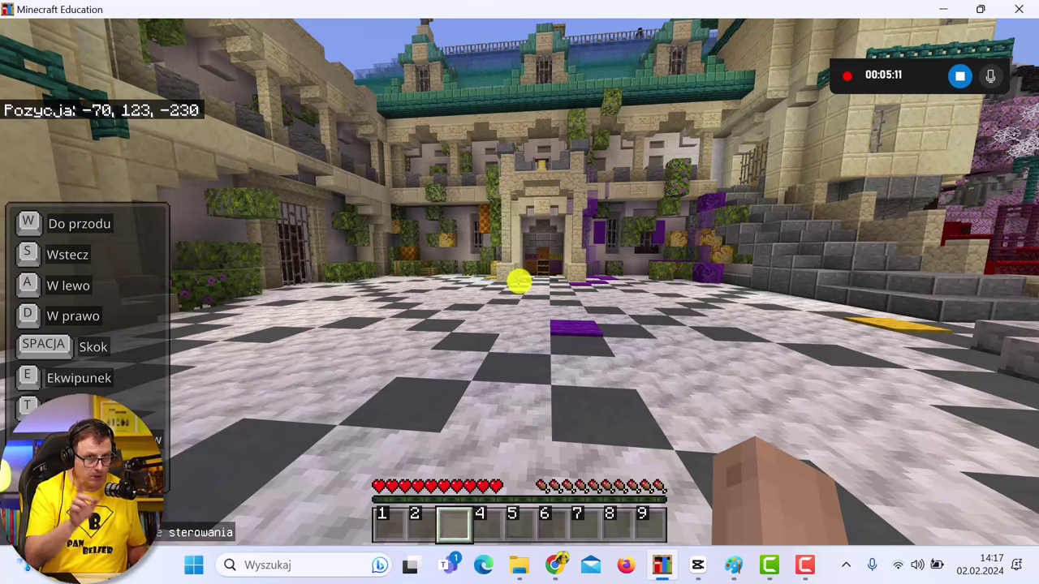
# Step: Save two Win+Alt+PrtSc screenshots while walking up to the Academy's central doorway
pyautogui.press('w')
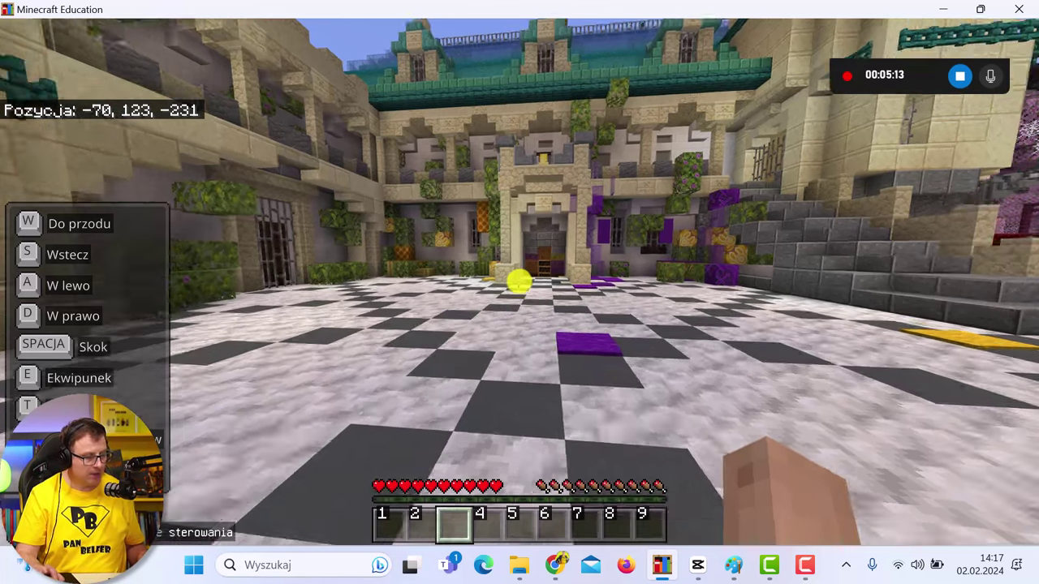
pyautogui.press('super+alt+Print')
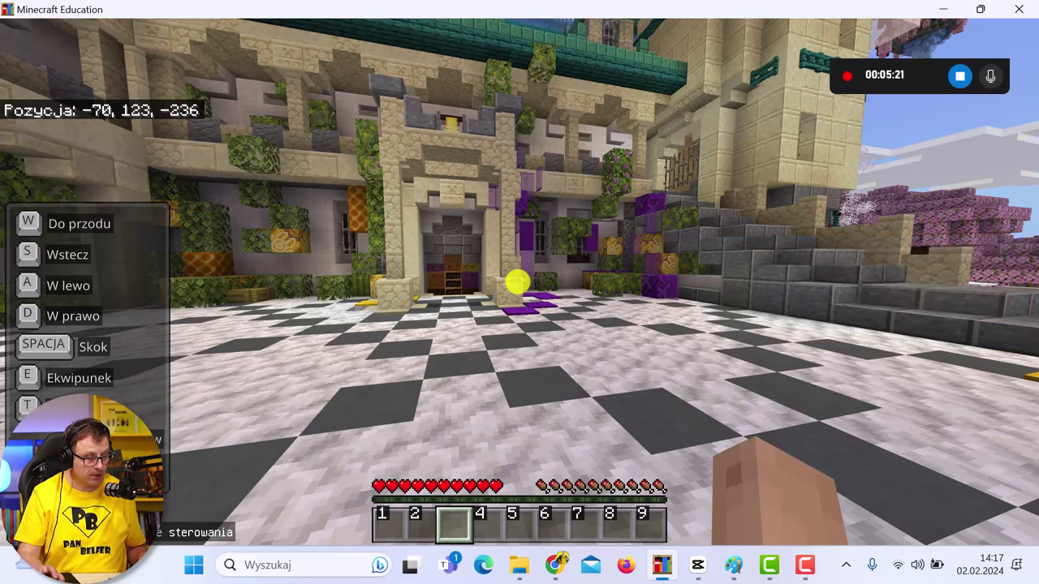
pyautogui.press('w')
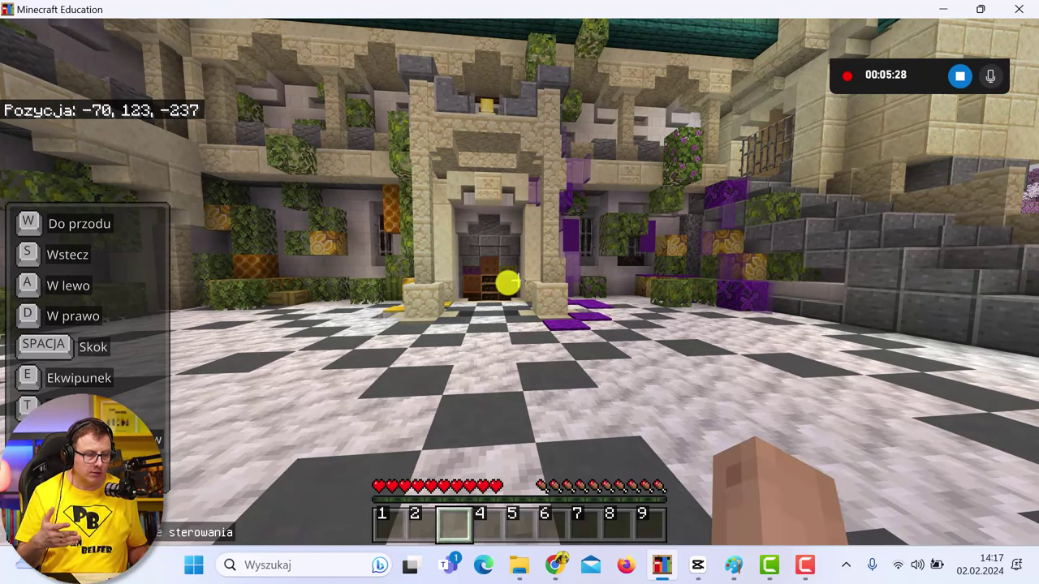
pyautogui.press('super+alt+Print')
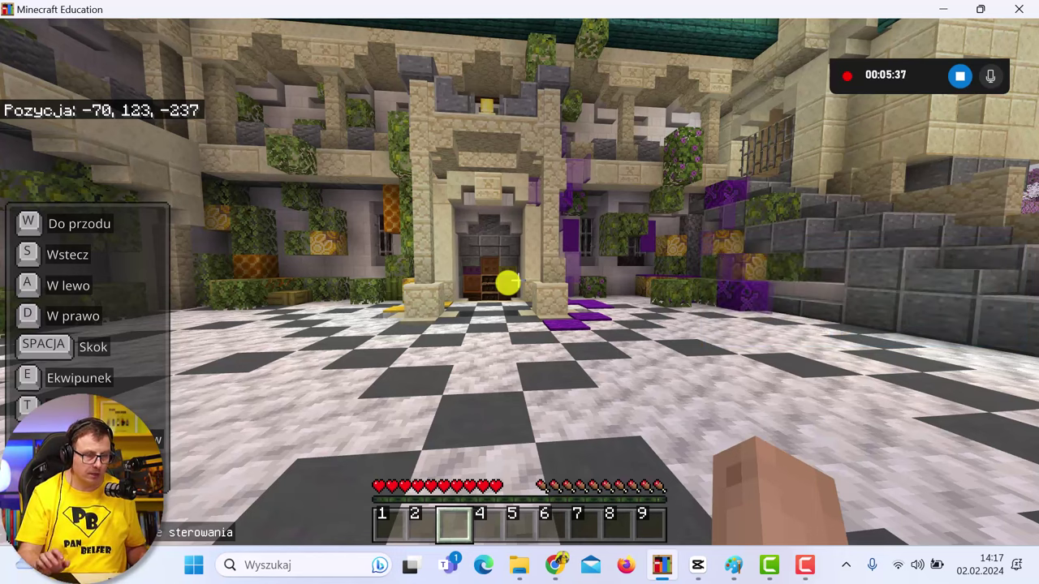
# Step: Walk through the doorway, across the red carpet, and up the wooden stairs
pyautogui.press('w')
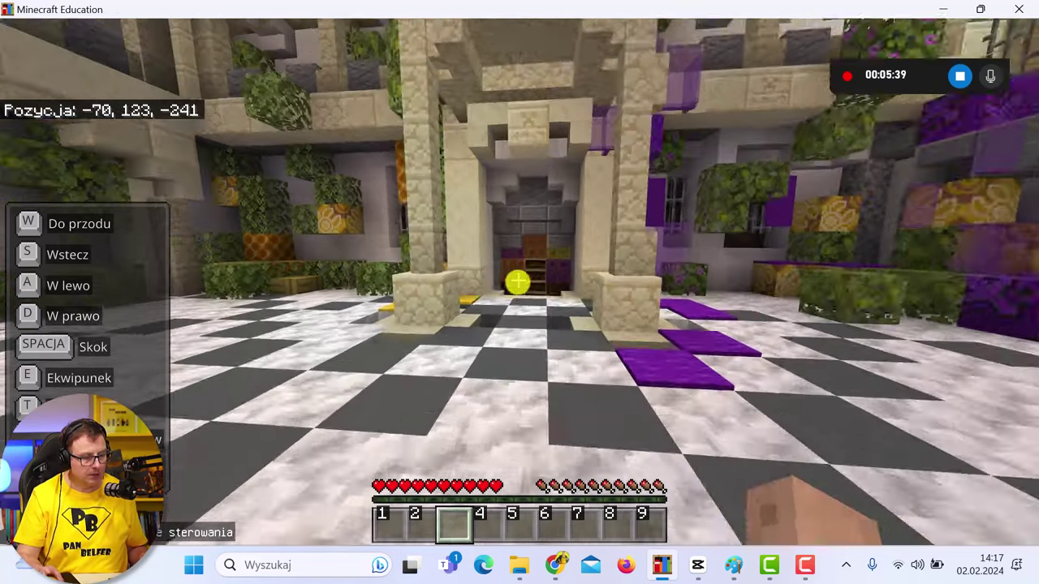
pyautogui.press('w')
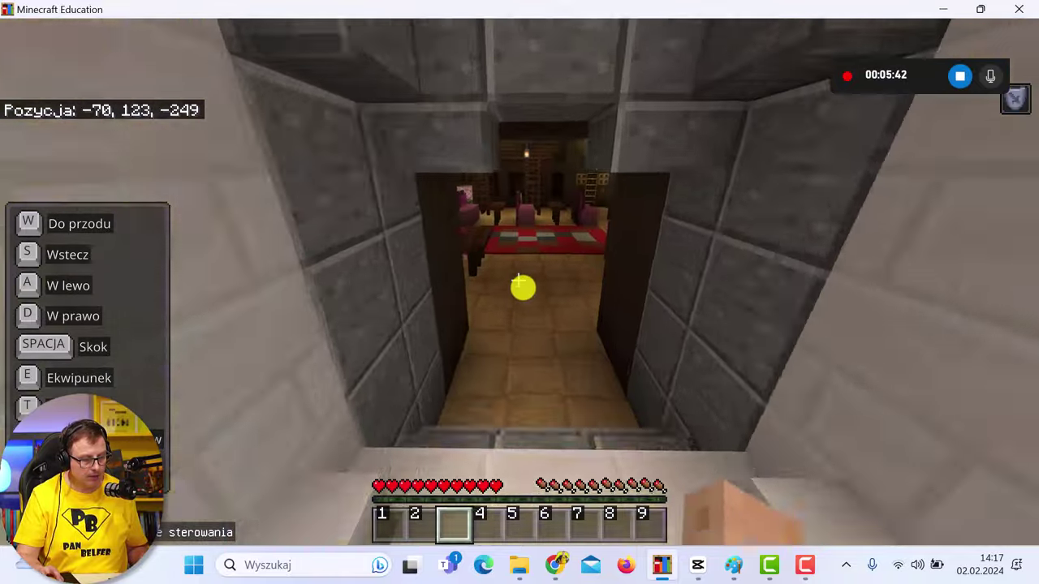
pyautogui.press('w')
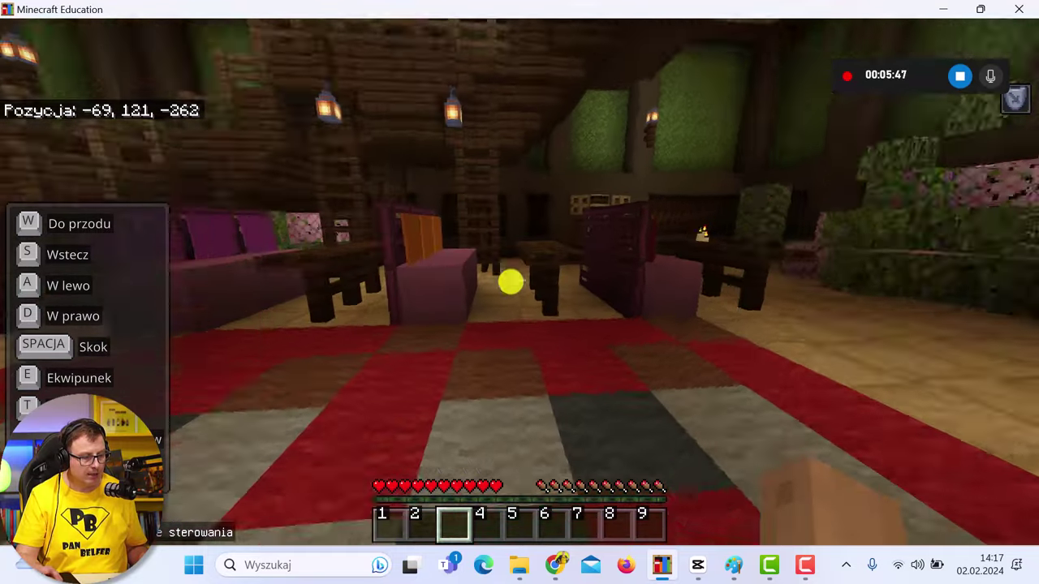
pyautogui.press('w')
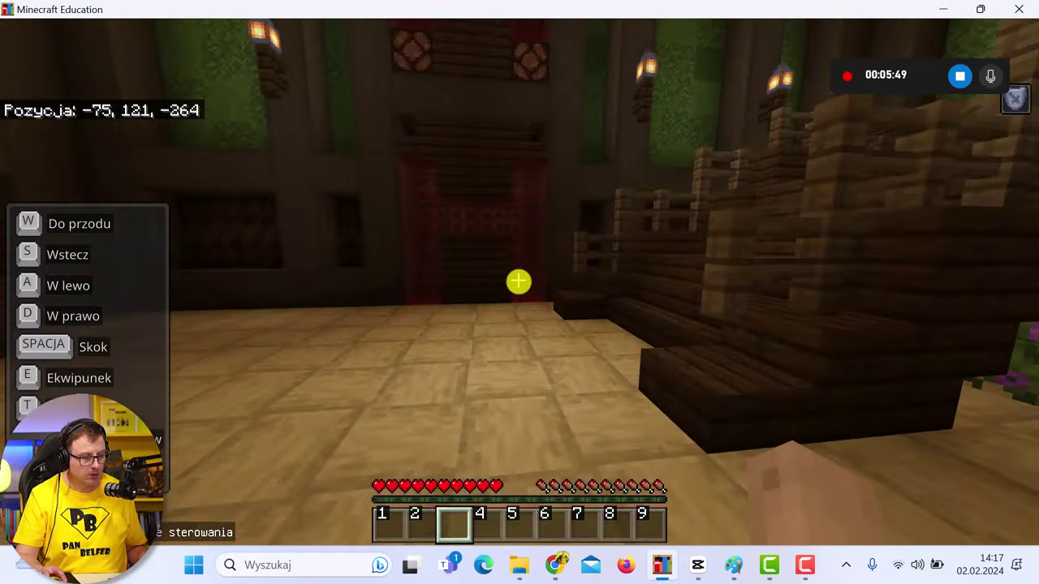
pyautogui.press('w')
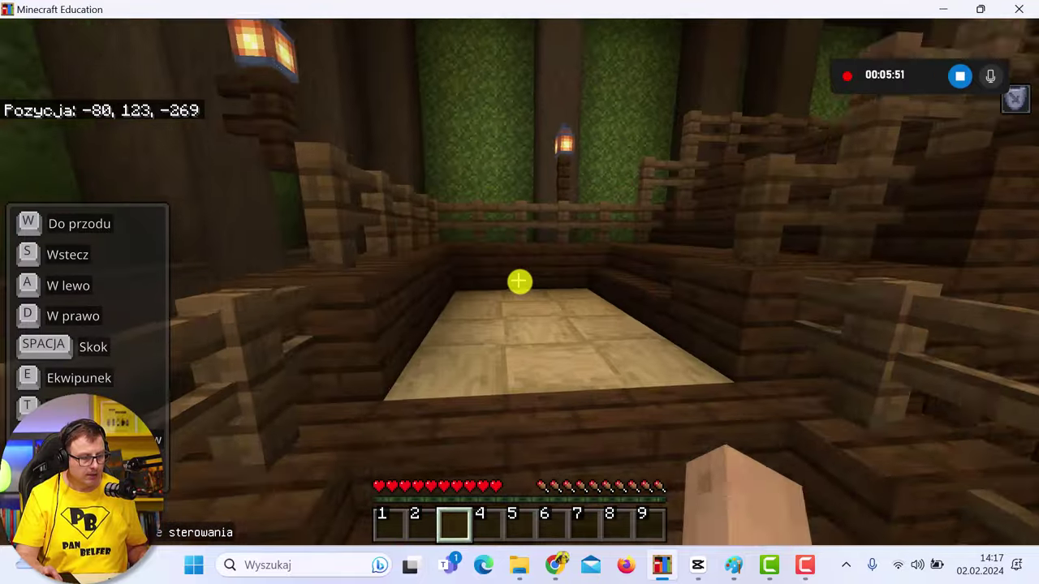
pyautogui.press('w')
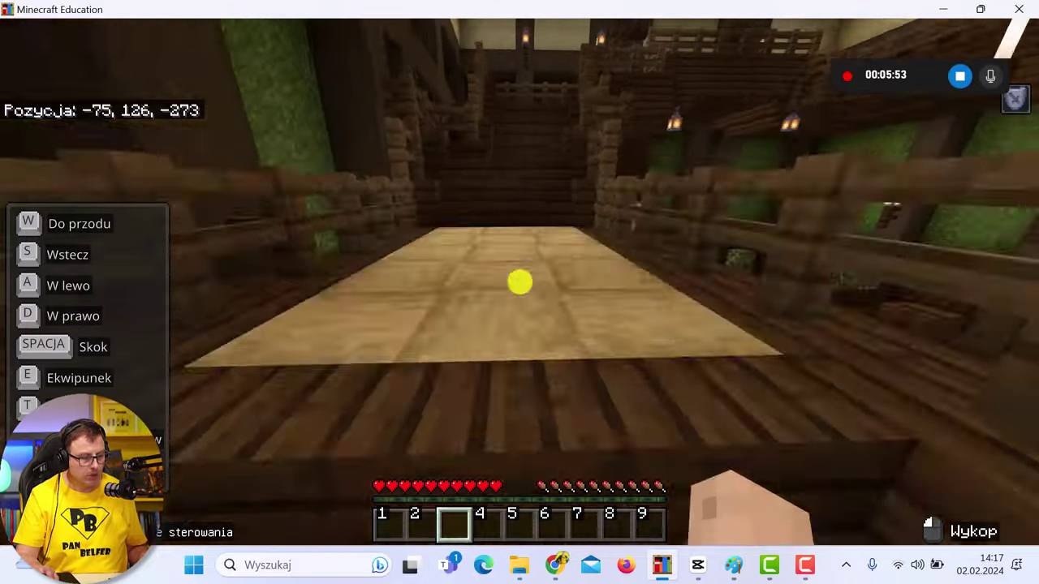
# Step: Cross the upper hall and follow the ladder corridor into the colour-code room
pyautogui.press('w')
pyautogui.press('w')
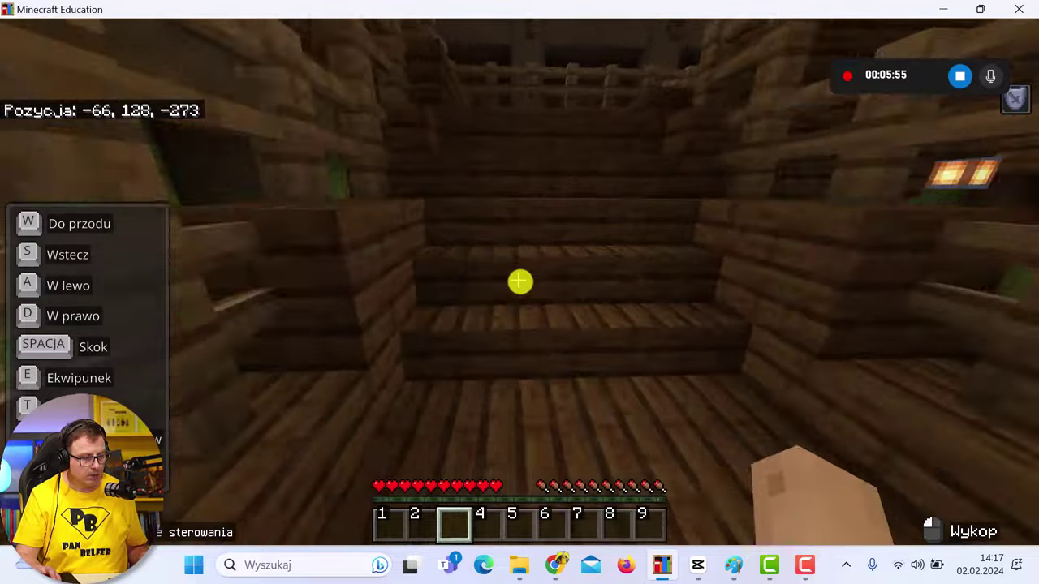
pyautogui.press('w')
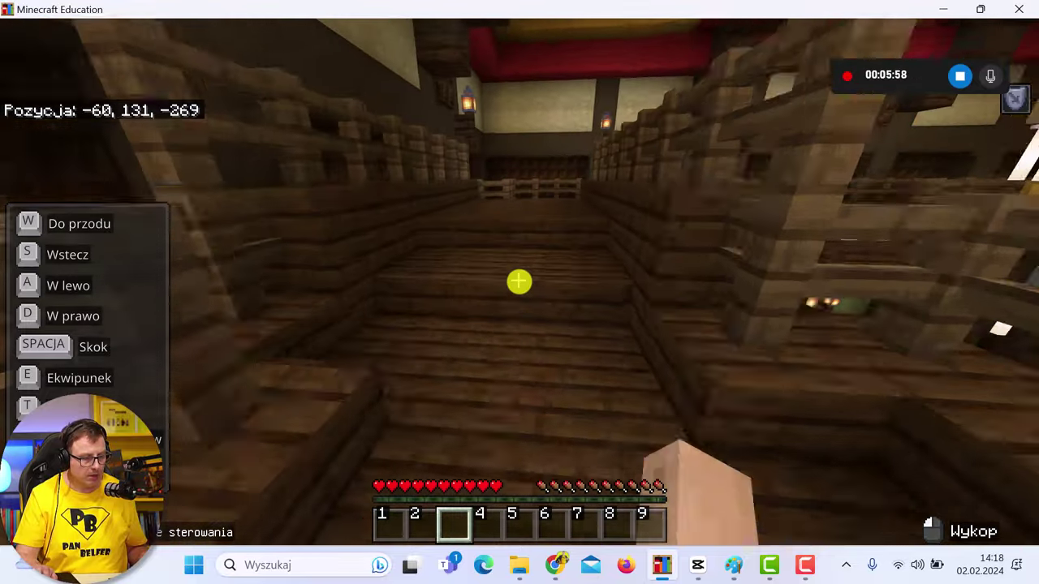
pyautogui.press('w')
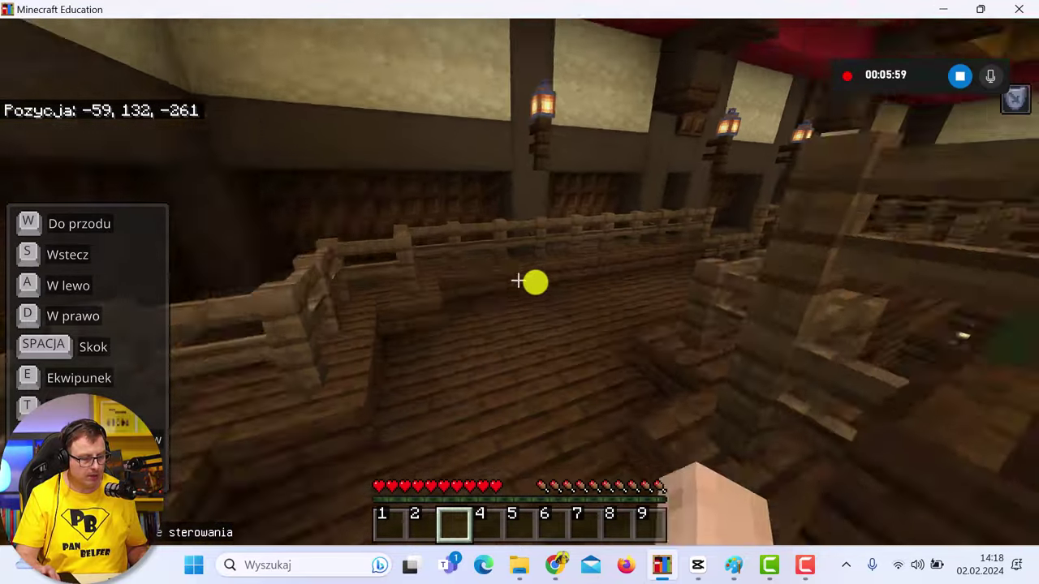
pyautogui.press('w')
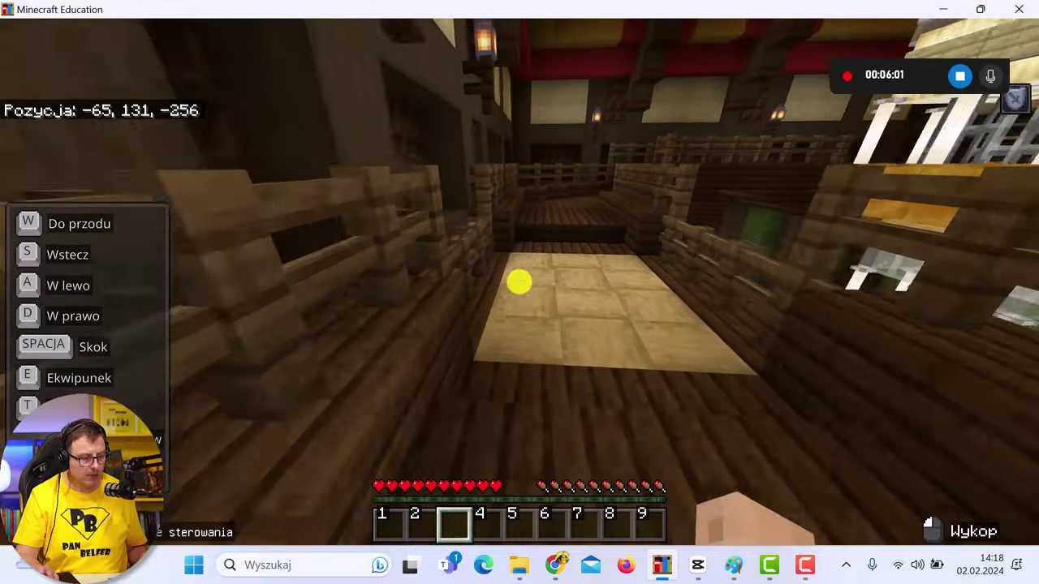
pyautogui.press('w')
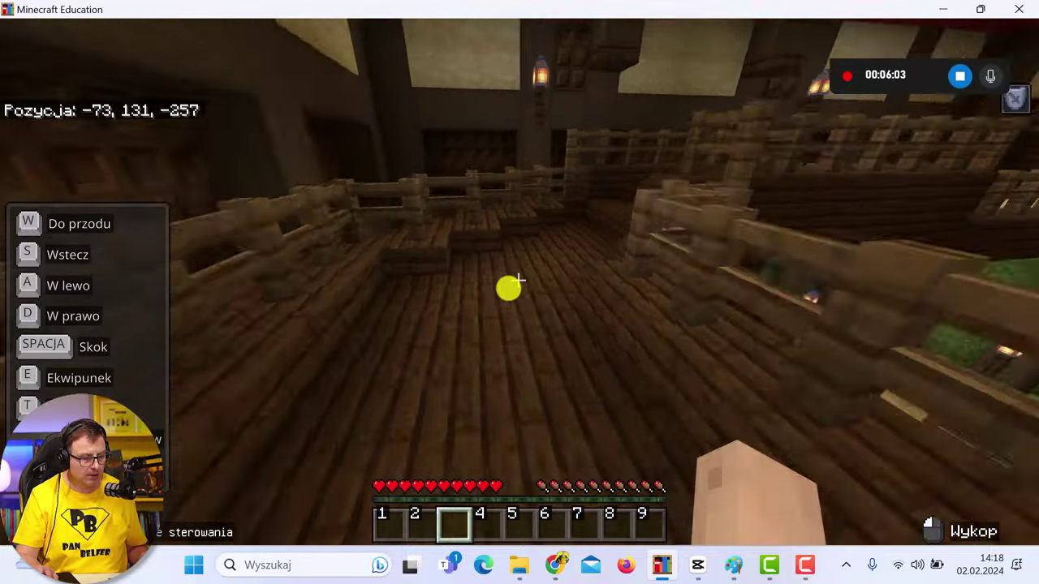
pyautogui.press('w')
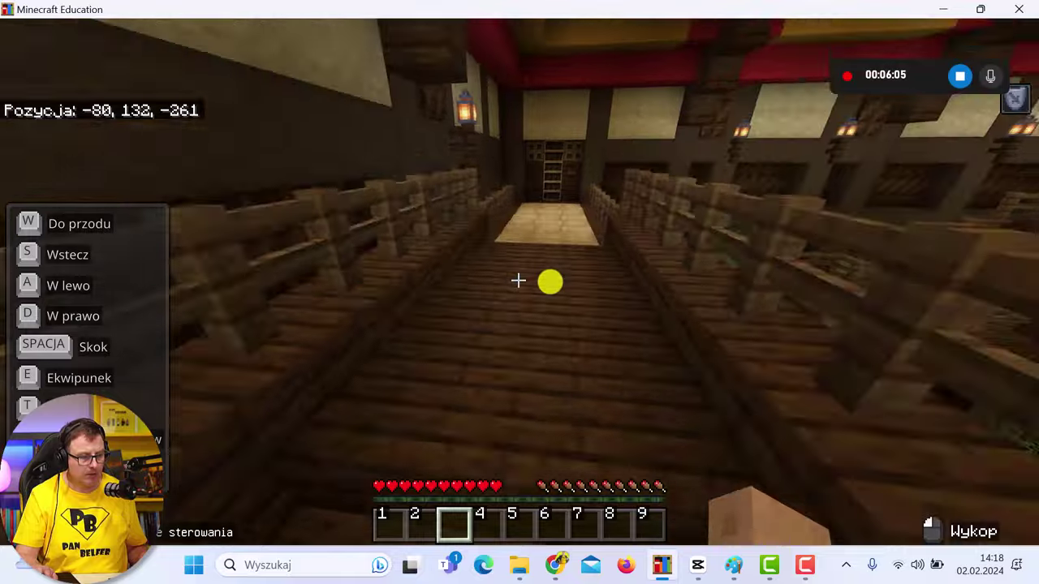
pyautogui.press('w')
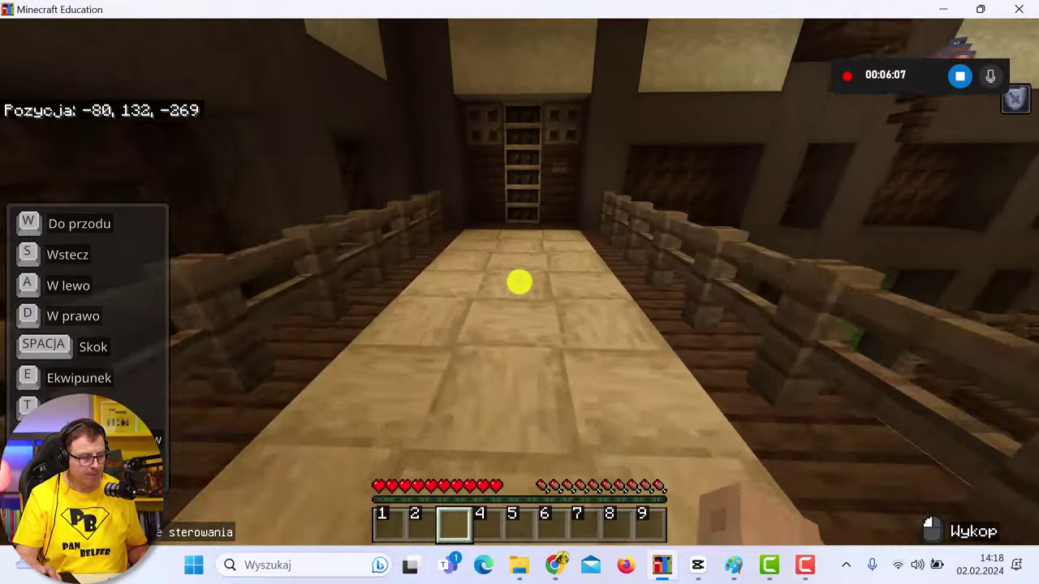
pyautogui.press('w')
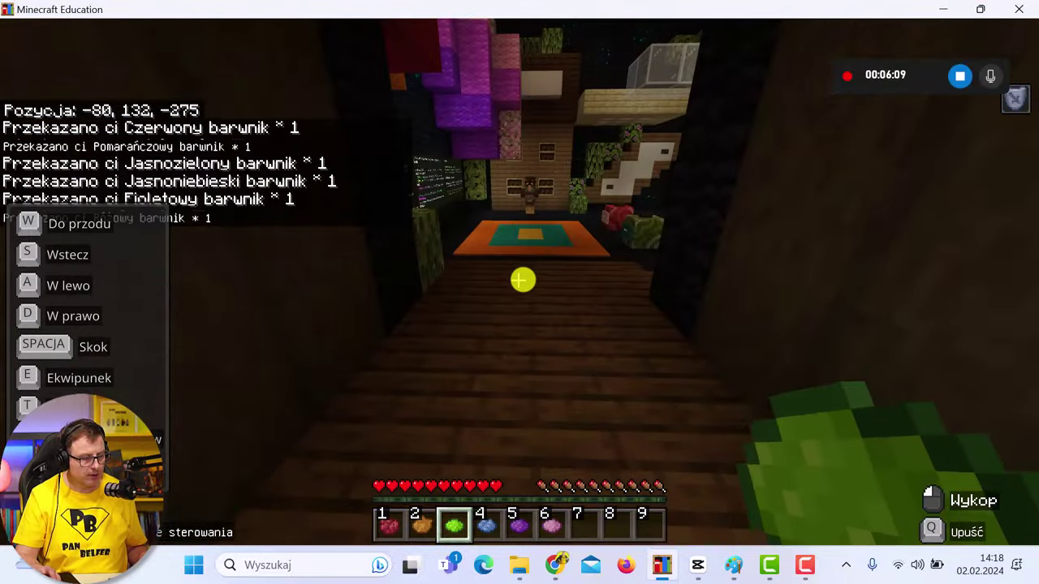
pyautogui.press('w')
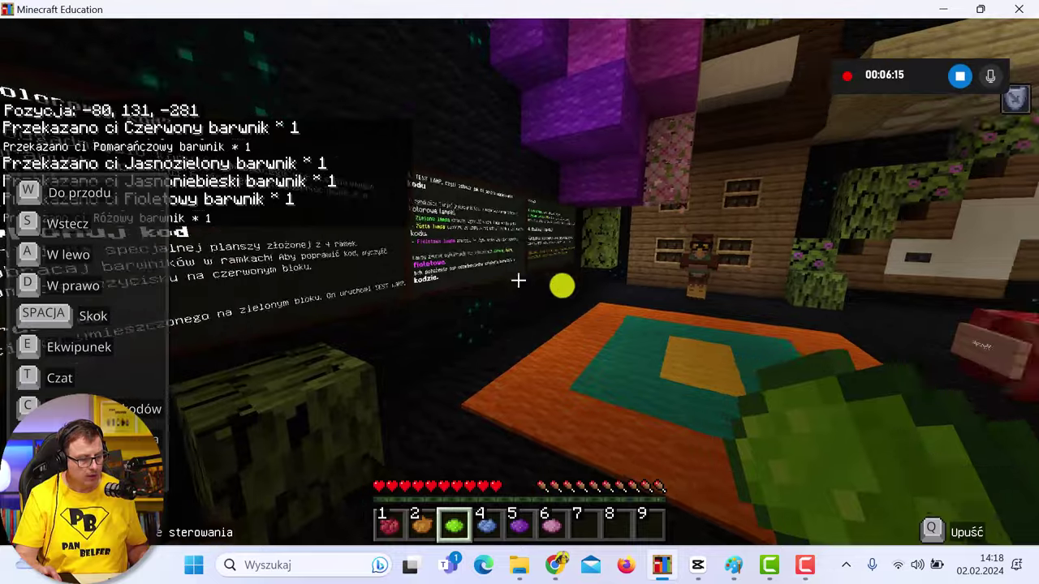
# Step: Turn from the rules board toward the carpet and open the inventory to check the dyes
pyautogui.press('w')
pyautogui.press('w')
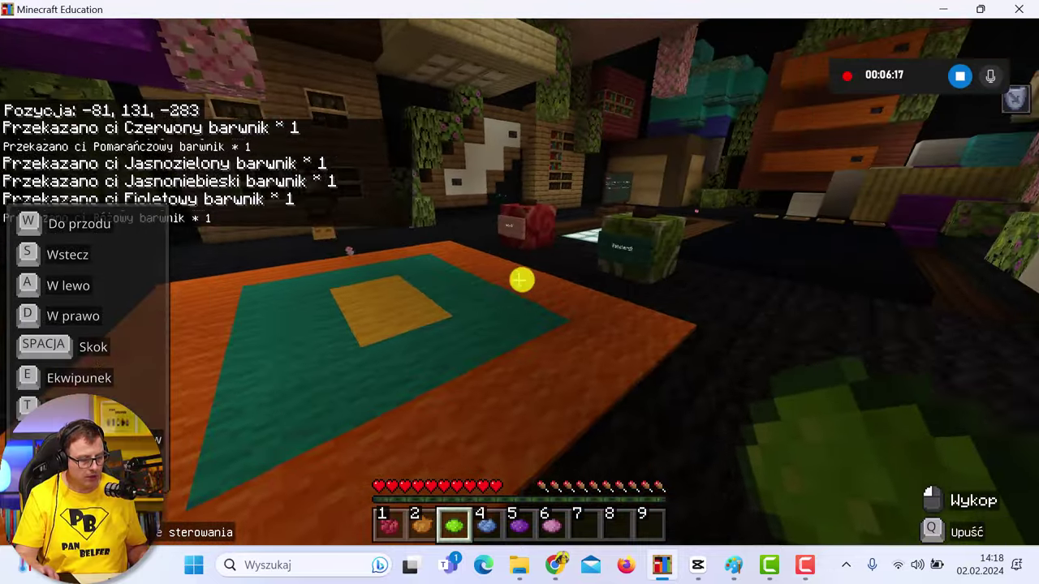
pyautogui.press('e')
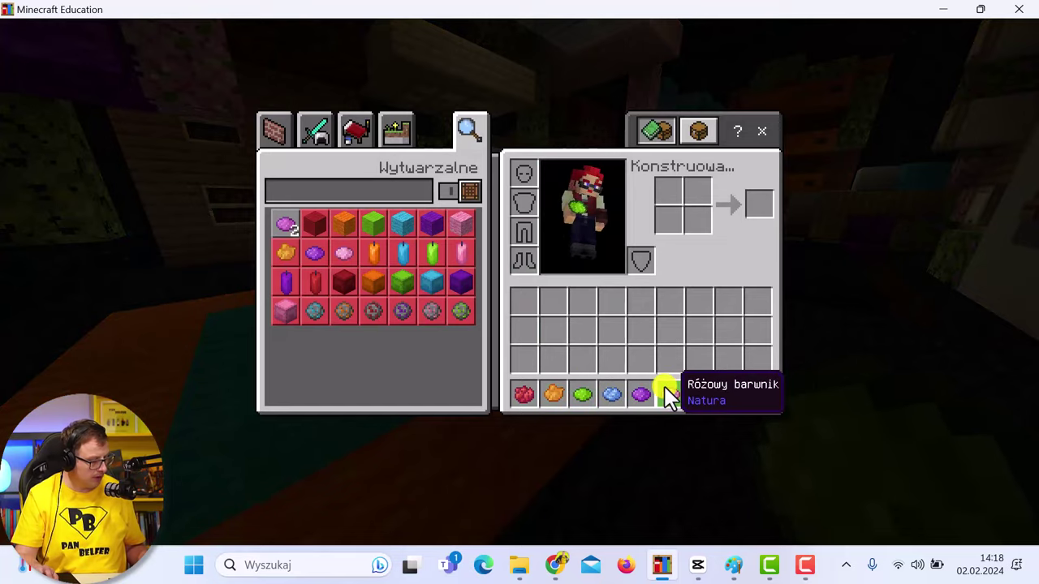
# Step: Close the inventory and walk across the glowing floor to the row of item frames
pyautogui.press('e')
pyautogui.press('w')
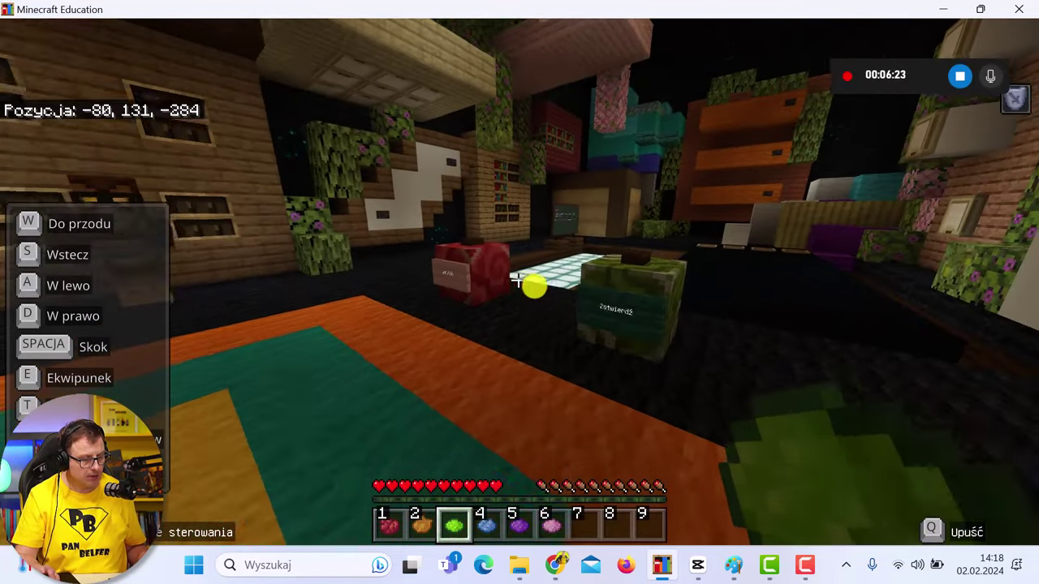
pyautogui.press('w')
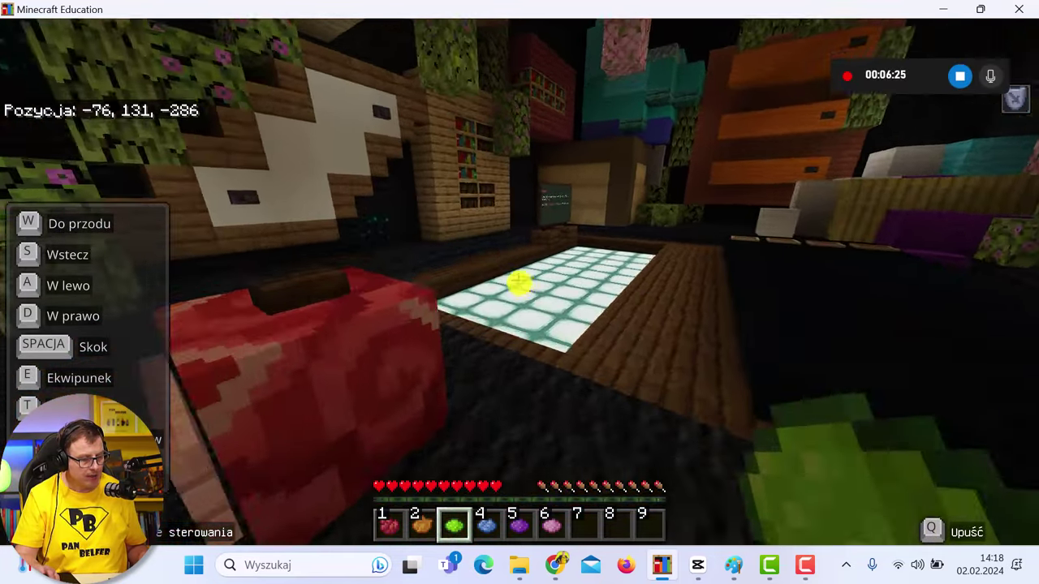
pyautogui.press('w')
pyautogui.press('space')
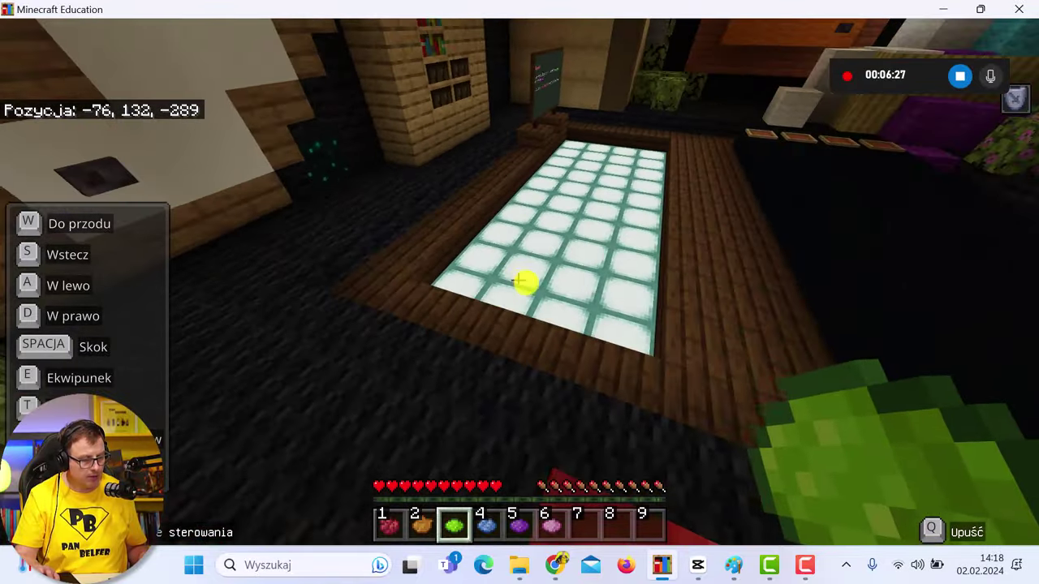
pyautogui.press('w')
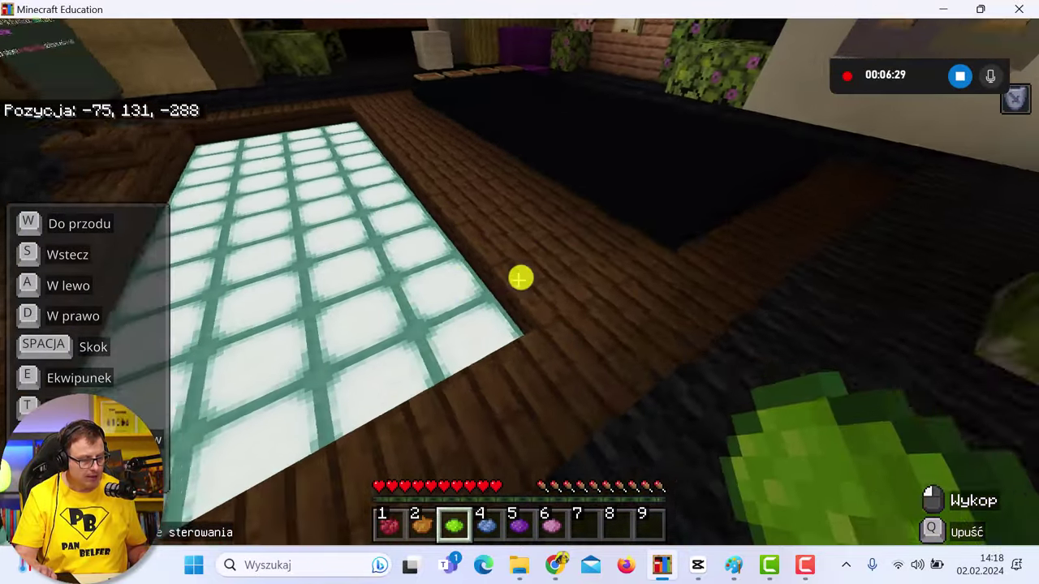
pyautogui.press('w')
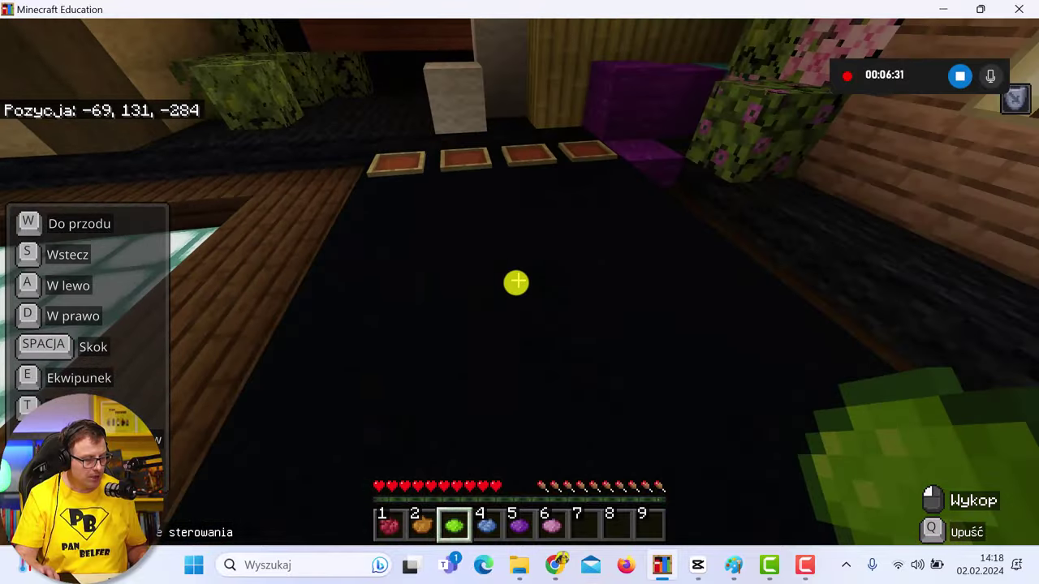
pyautogui.press('w')
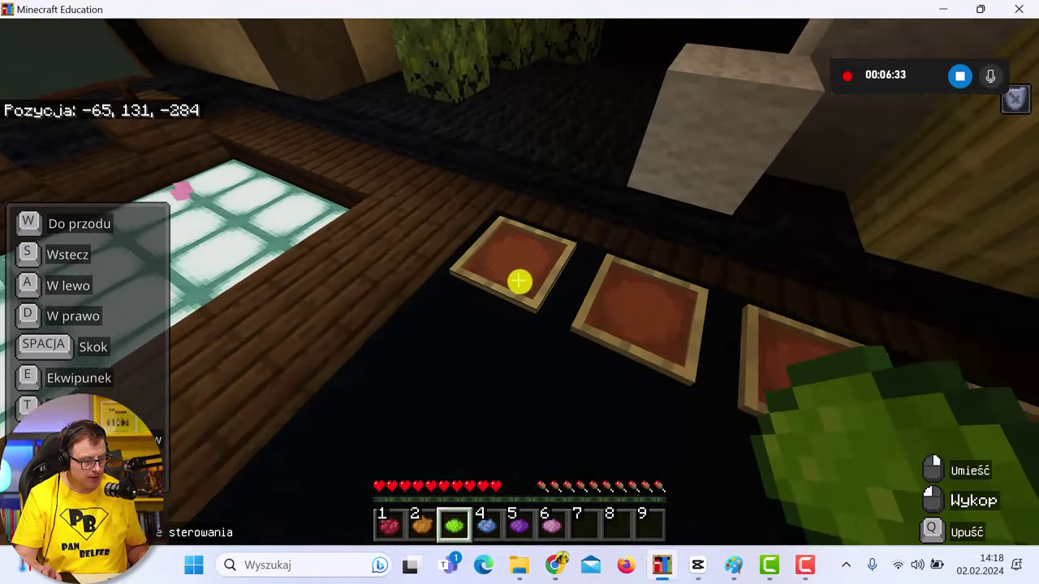
# Step: Place green, light blue and orange dyes in the first three frames
pyautogui.rightClick(518, 281)
pyautogui.press('4')
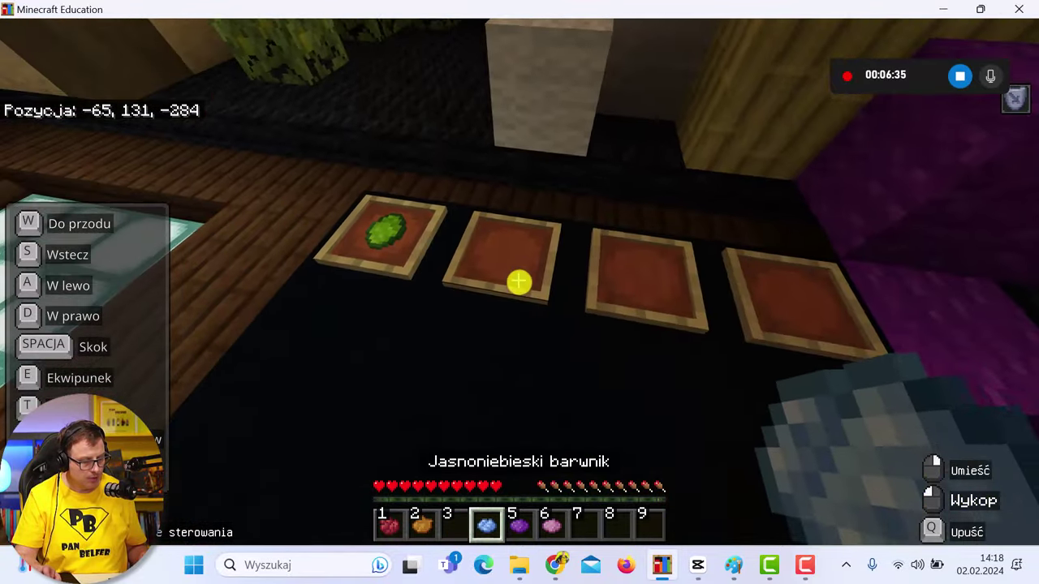
pyautogui.rightClick(519, 281)
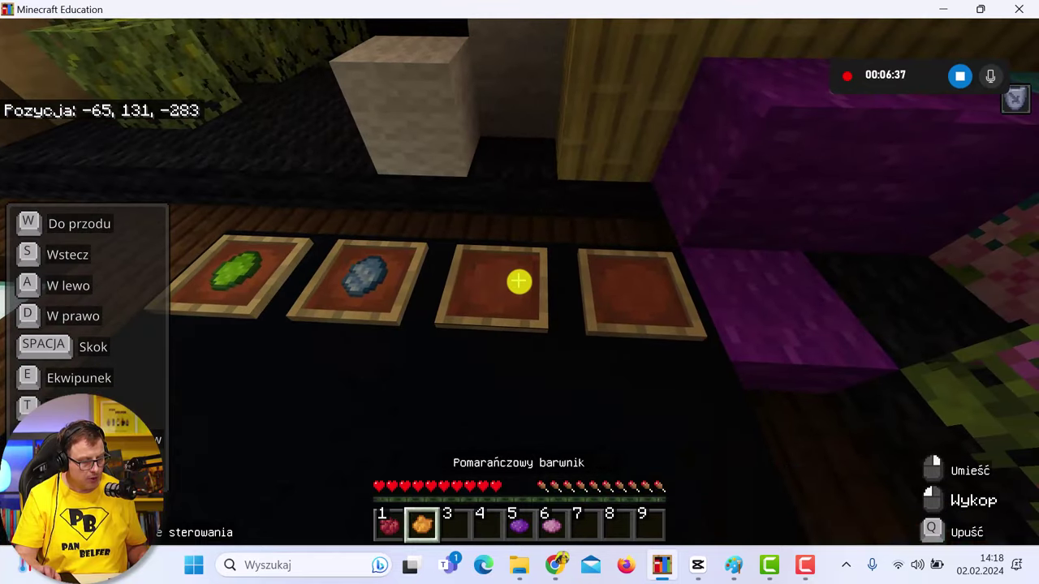
pyautogui.rightClick(519, 282)
# Step: Drop the red dye, then walk back to the rules board to reread it
pyautogui.press('1')
pyautogui.press('q')
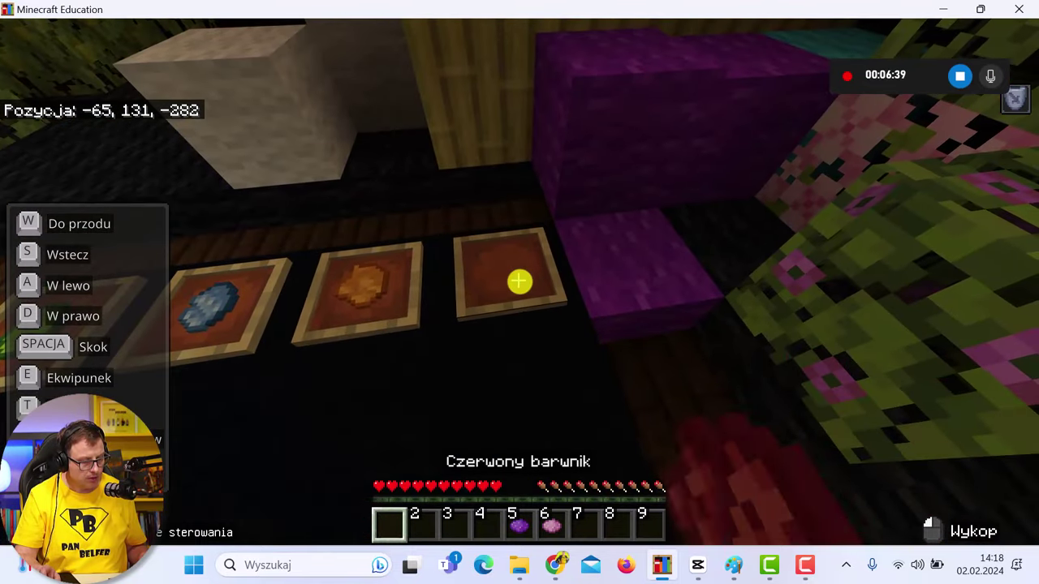
pyautogui.press('a')
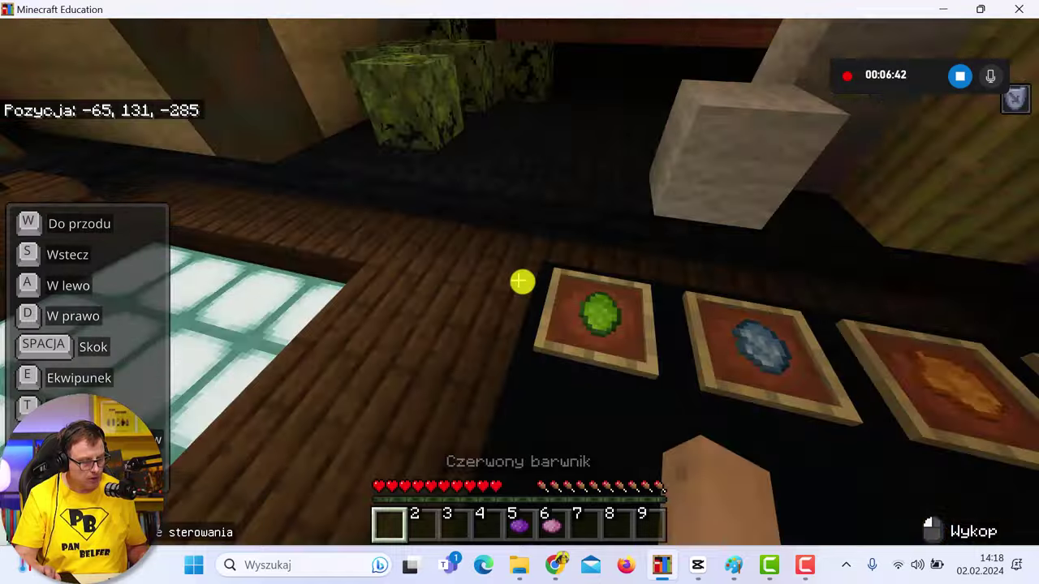
pyautogui.press('w')
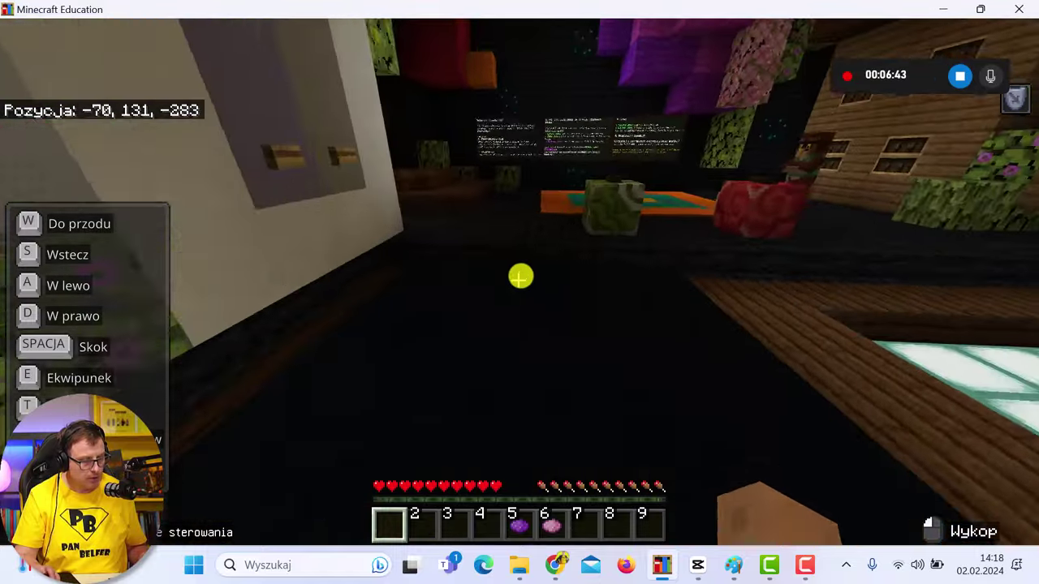
pyautogui.press('w')
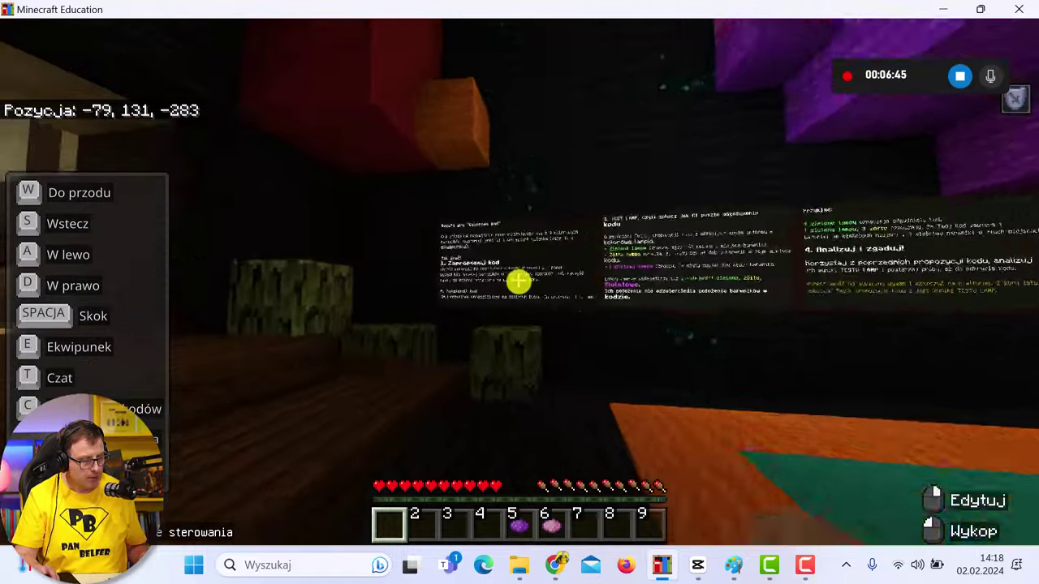
pyautogui.press('w')
pyautogui.moveTo(526, 280)
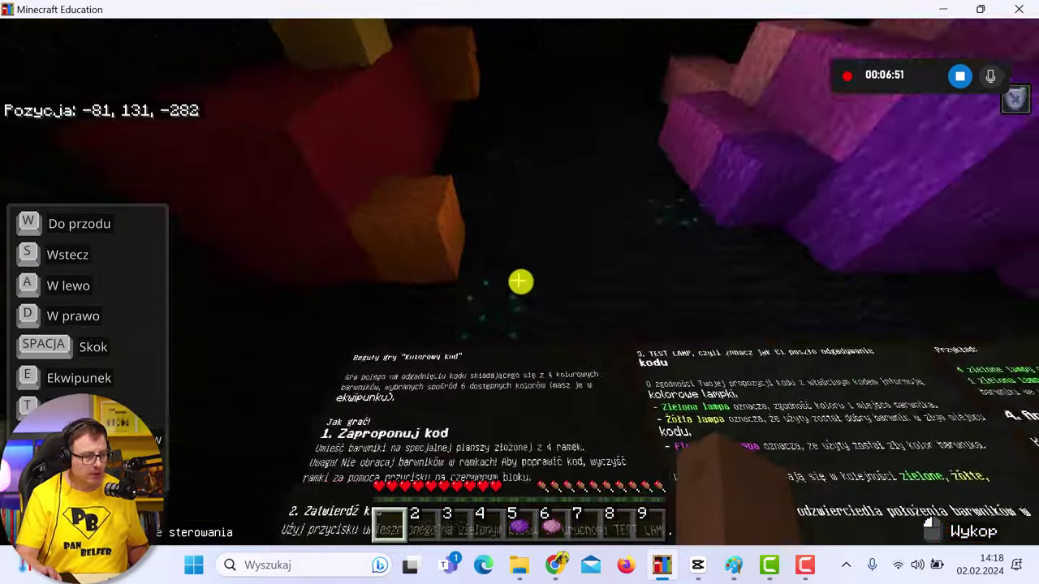
# Step: Fly up over the glowing table and come down facing the green Zatwierdź block
pyautogui.press('w')
pyautogui.press('w')
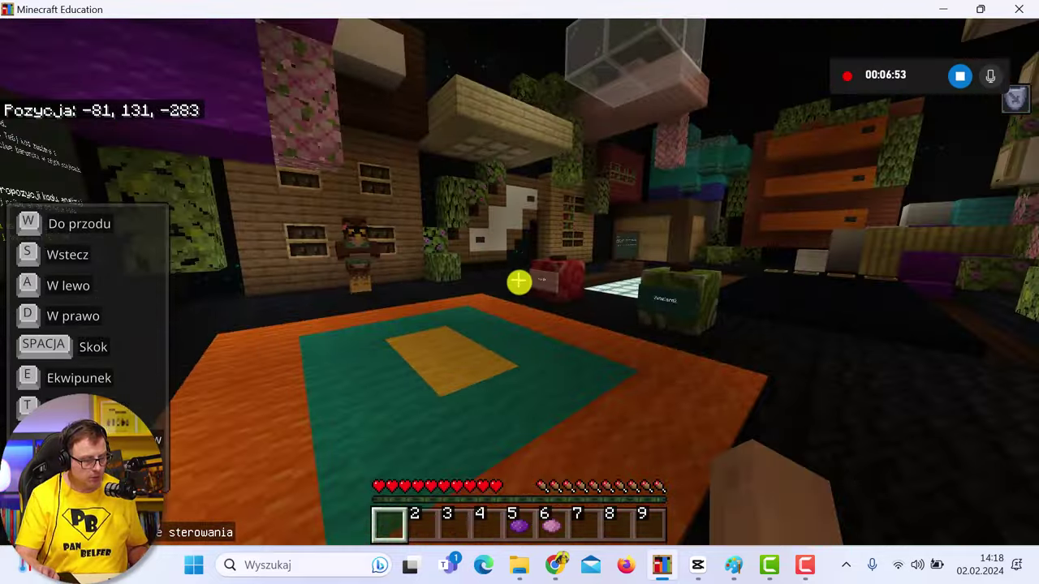
pyautogui.press('w')
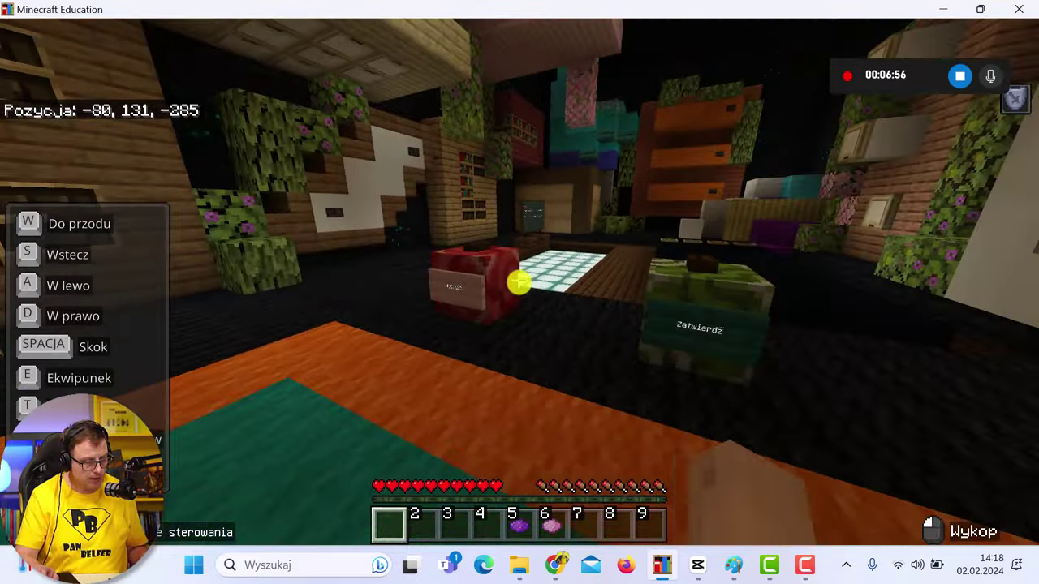
pyautogui.press('space')
pyautogui.press('space')
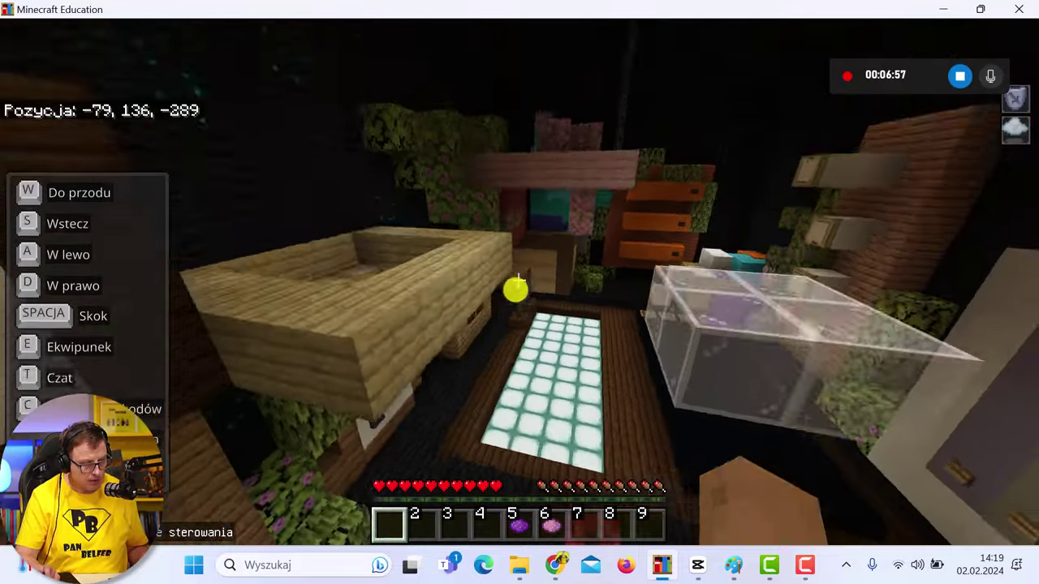
pyautogui.press('shift')
pyautogui.press('shift')
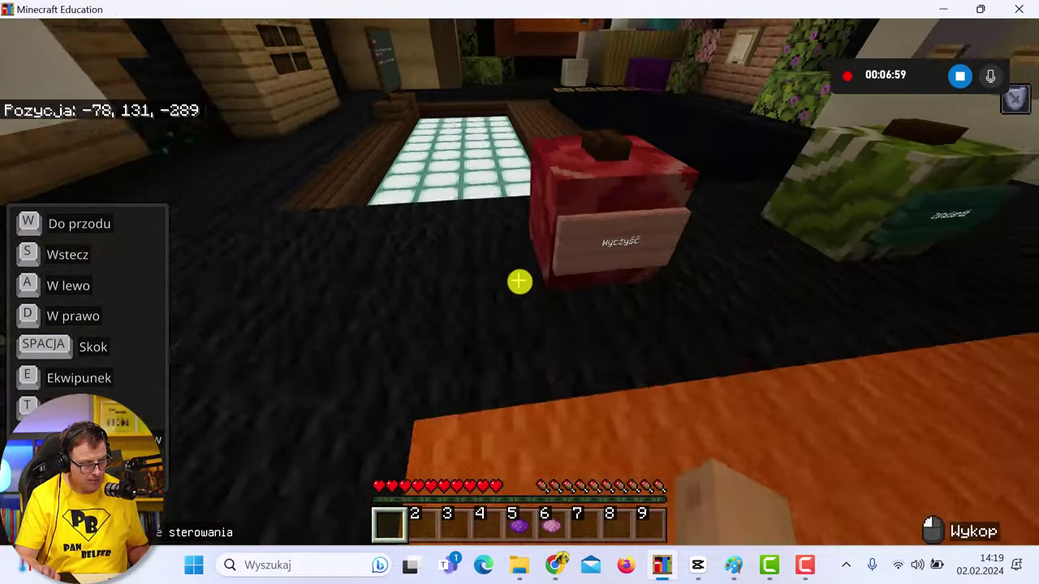
pyautogui.press('w')
pyautogui.press('w')
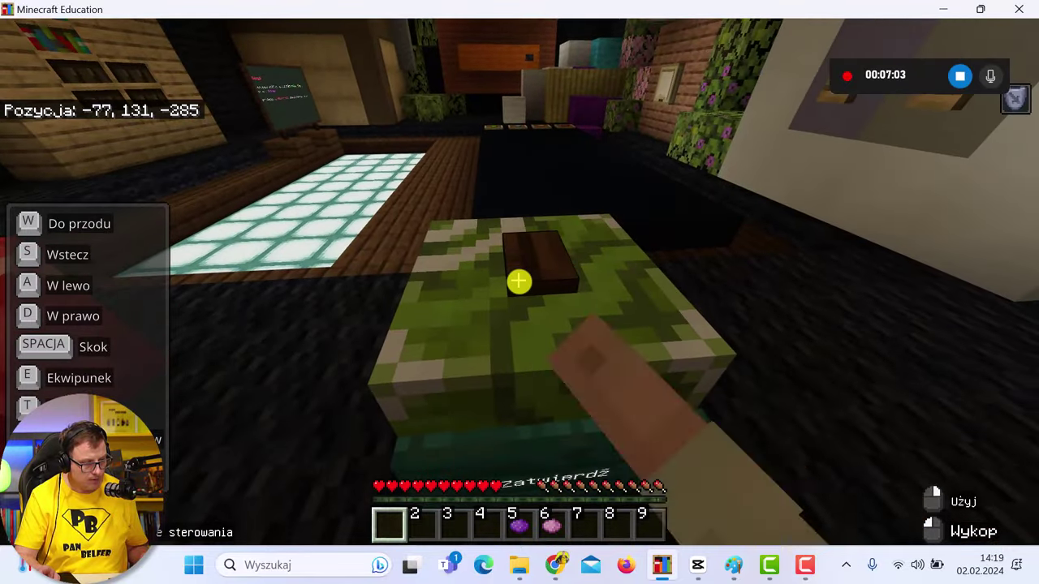
# Step: Submit the code at the green 'Zatwierdź' block, then walk past the glowing blocks toward the dye frames
pyautogui.rightClick(518, 280)
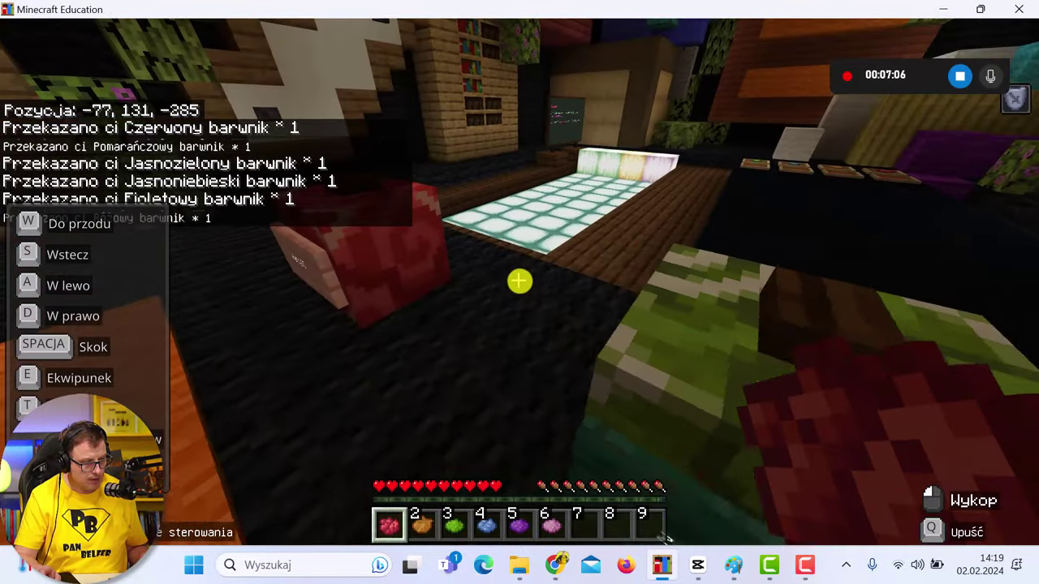
pyautogui.press('w')
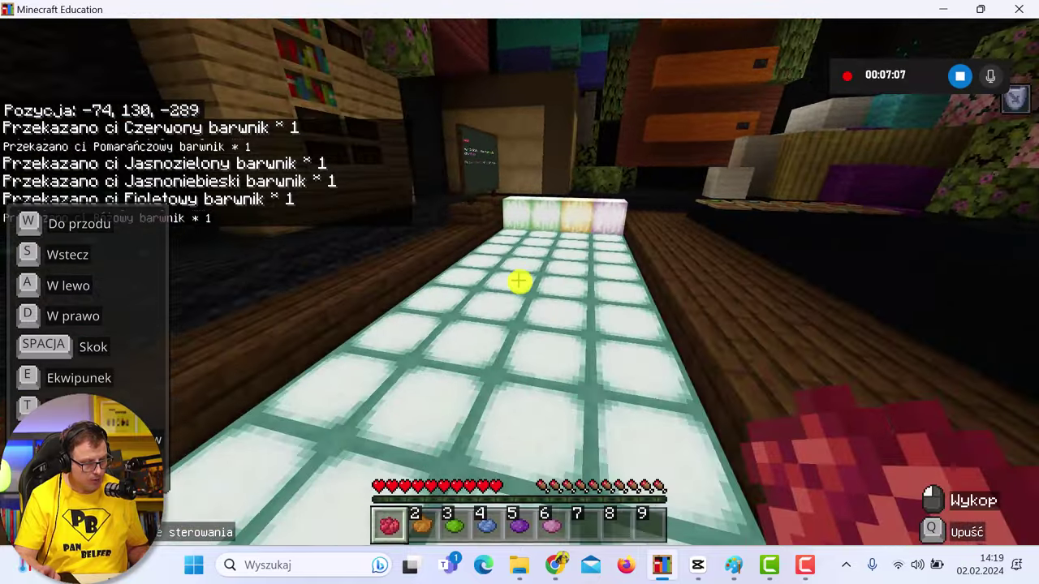
pyautogui.press('w')
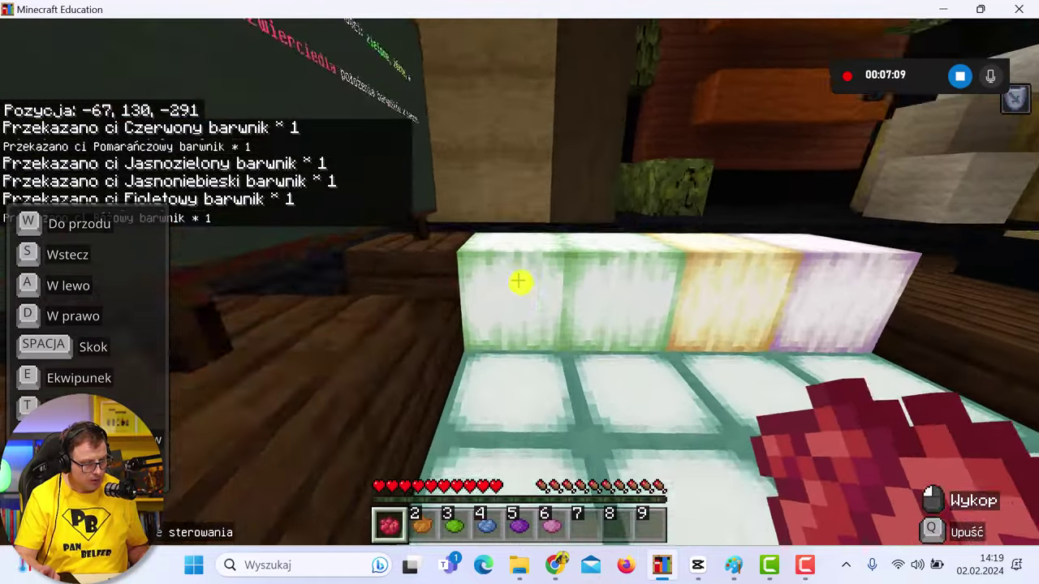
pyautogui.moveTo(495, 280)
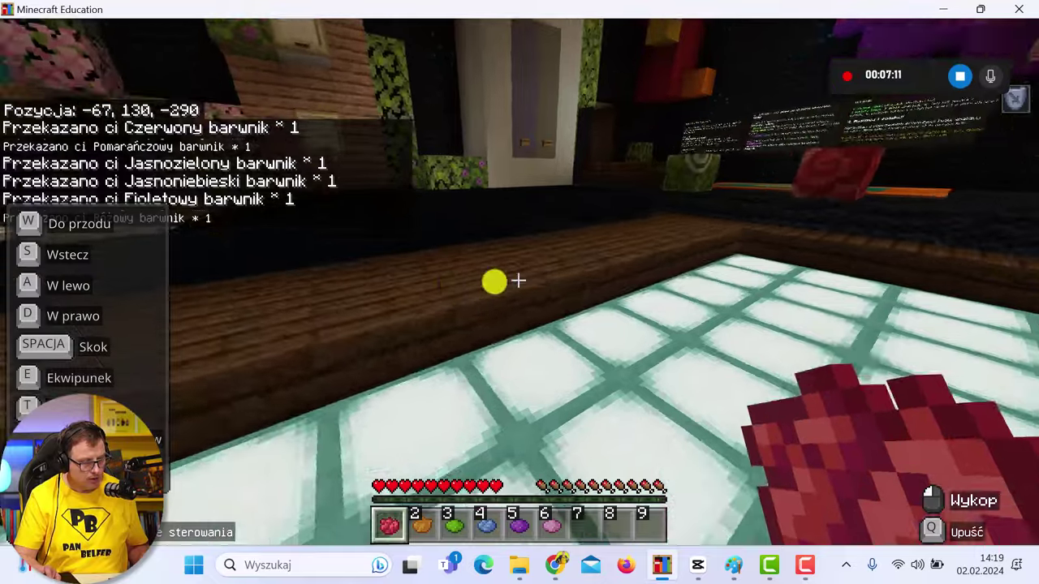
pyautogui.press('w')
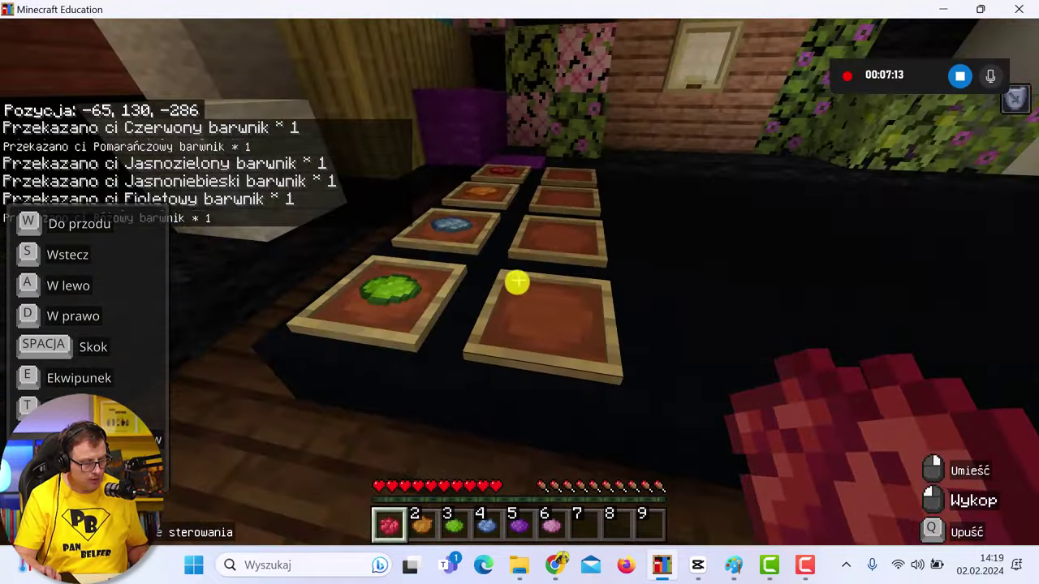
# Step: Rise above the room and drop back down onto the floor by the orange carpet
pyautogui.press('w')
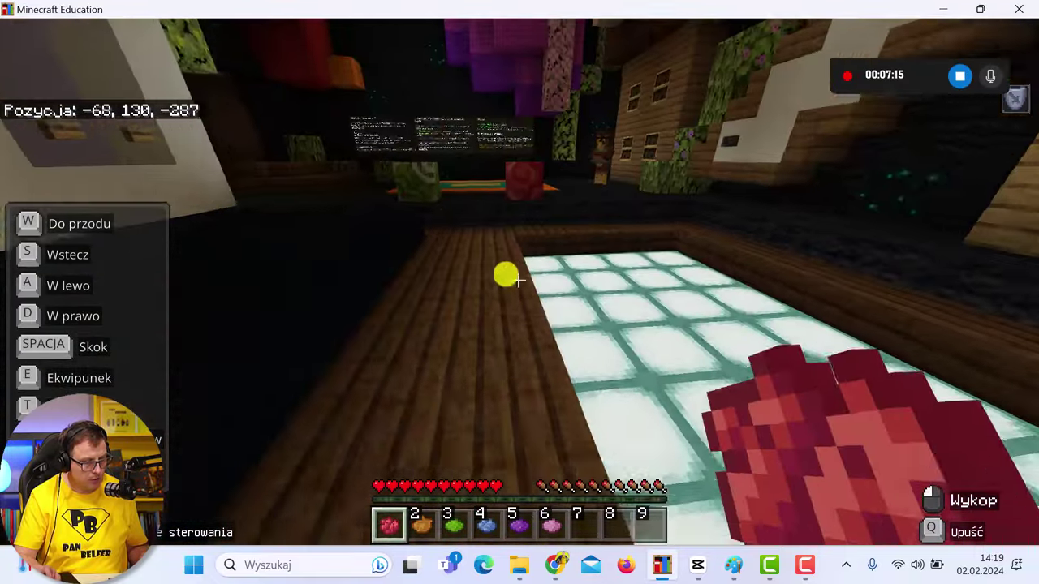
pyautogui.press('w')
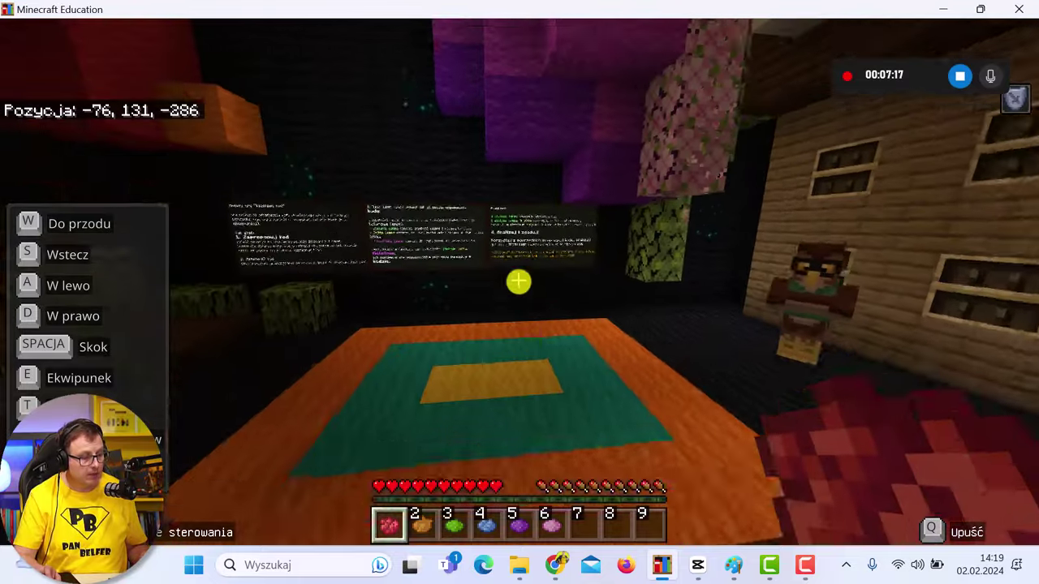
pyautogui.press('w')
pyautogui.press('space')
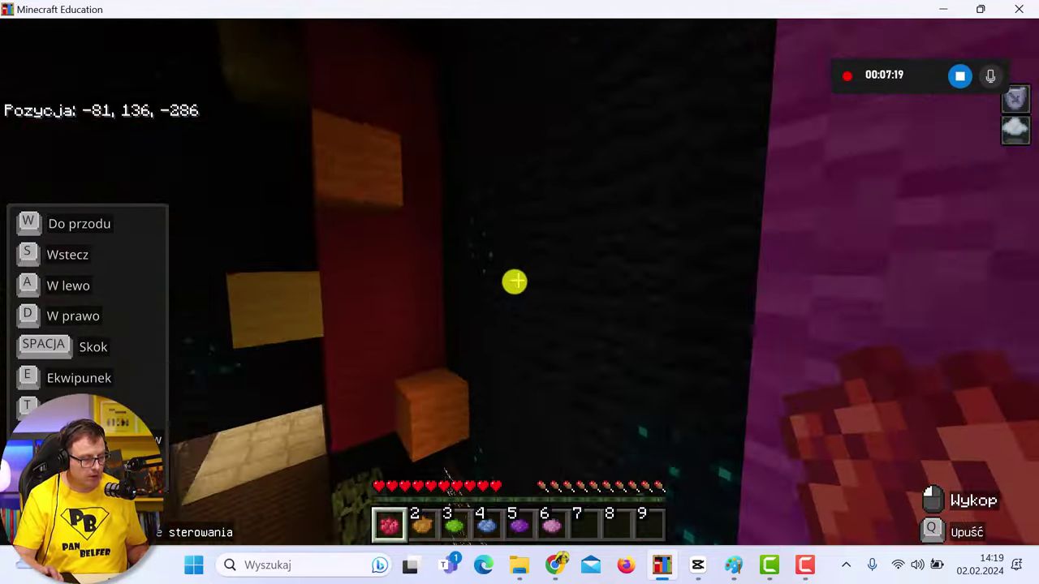
pyautogui.press('space')
pyautogui.press('shift')
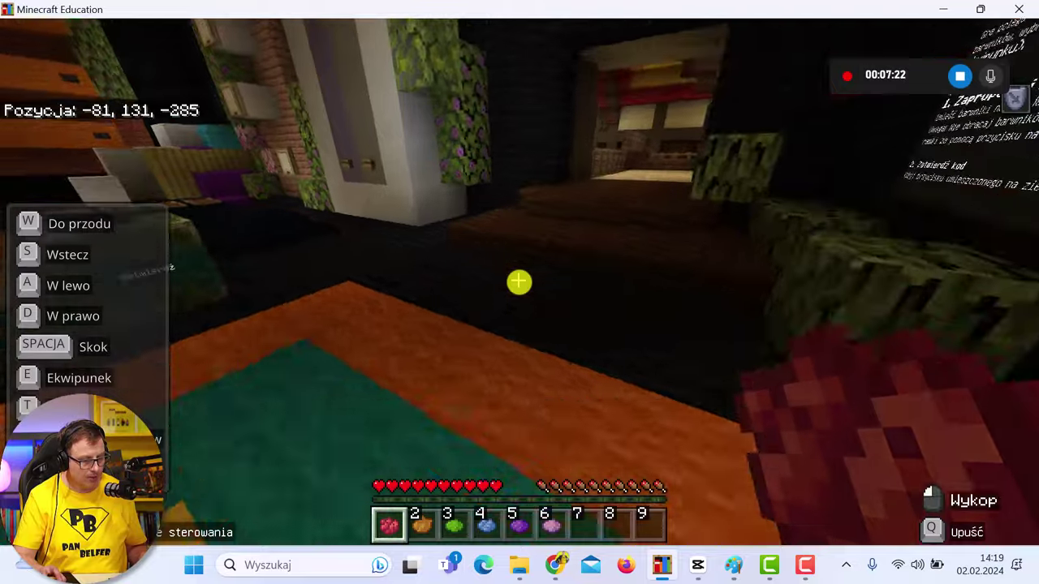
# Step: Walk through the corridor along the wooden walkway and across the sand floor toward the far fence
pyautogui.press('w')
pyautogui.press('w')
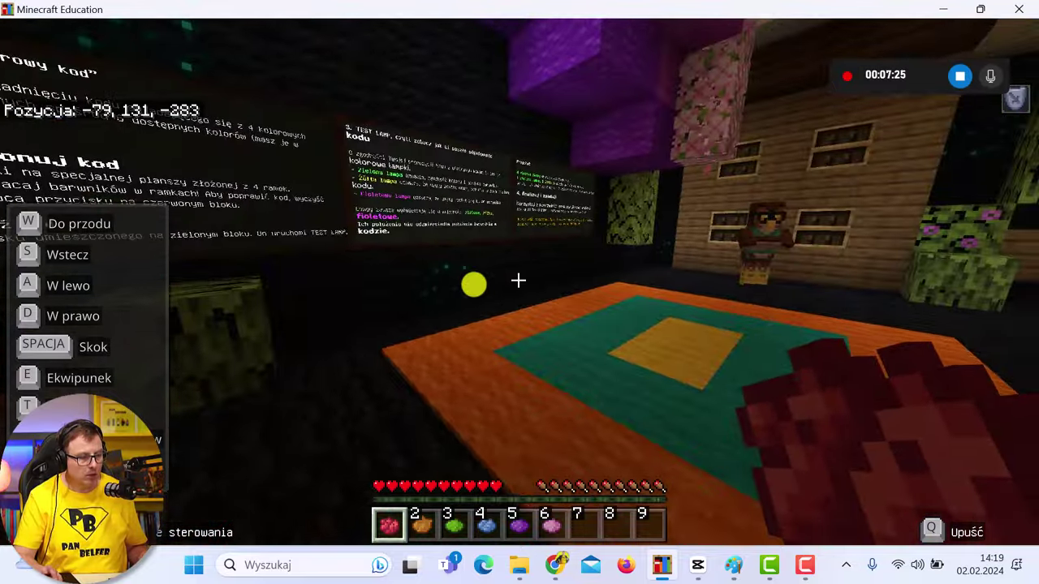
pyautogui.press('w')
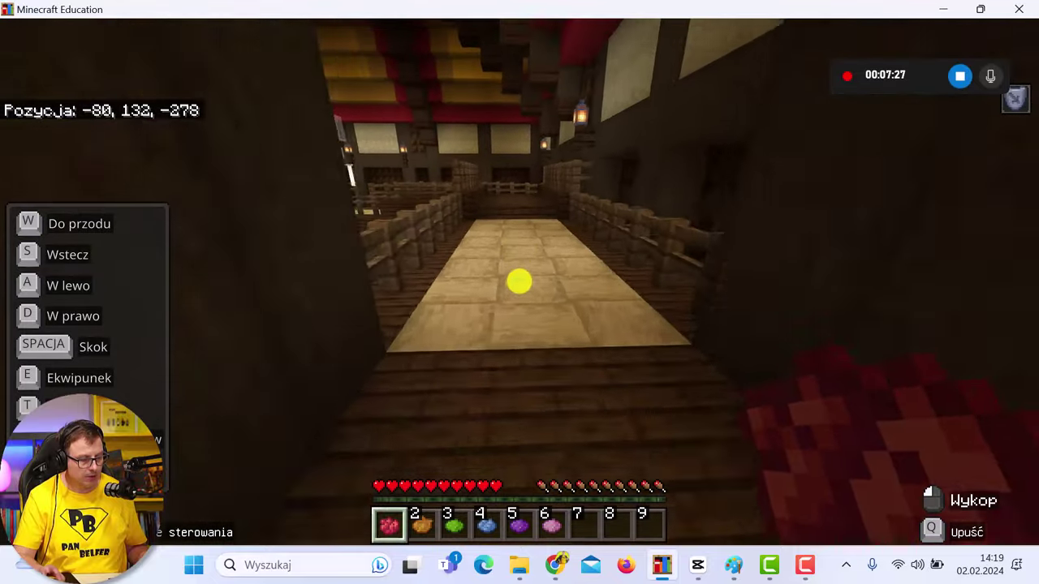
pyautogui.press('w')
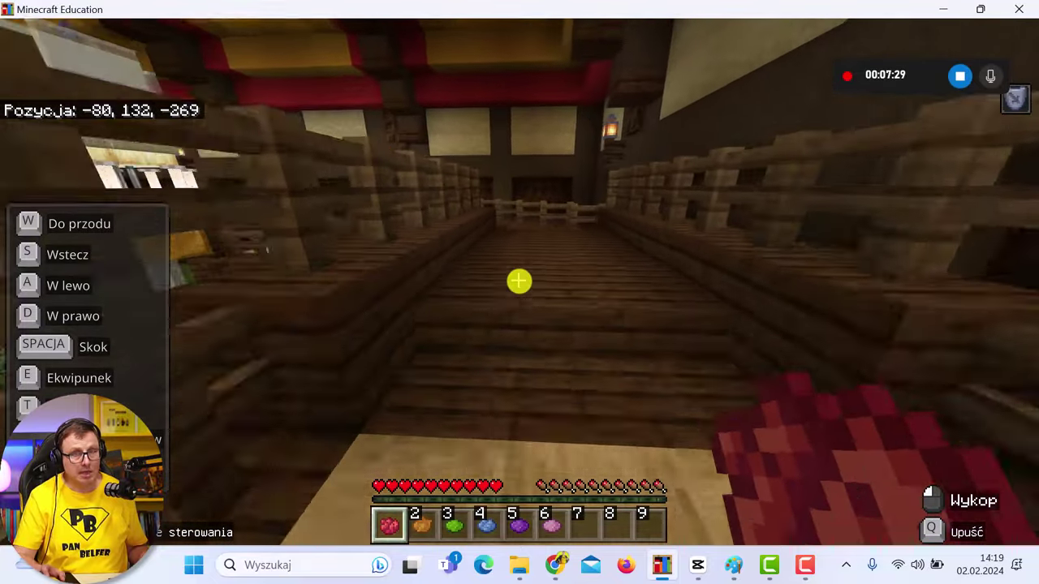
pyautogui.press('w')
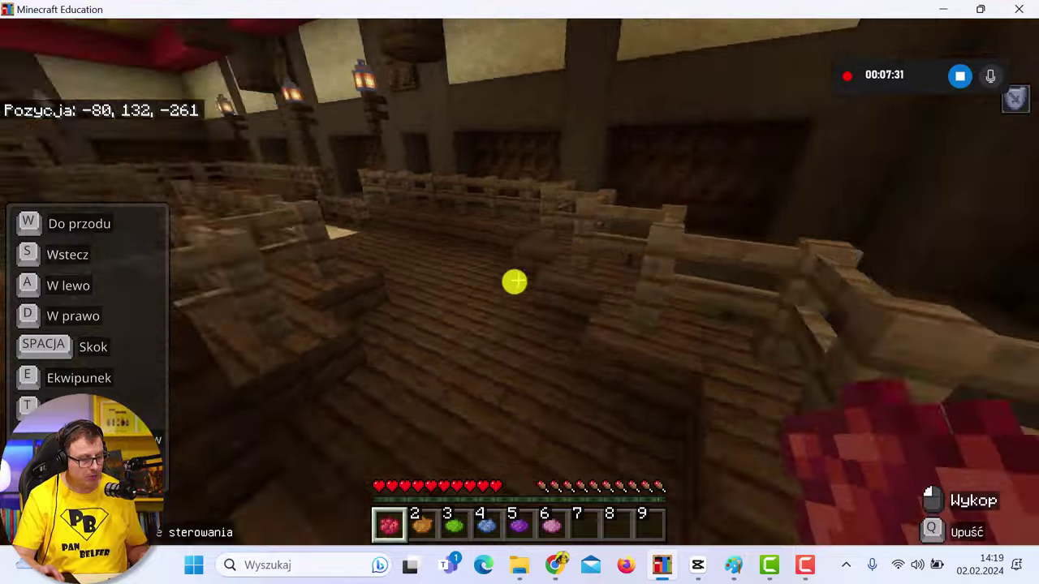
pyautogui.press('w')
pyautogui.press('w')
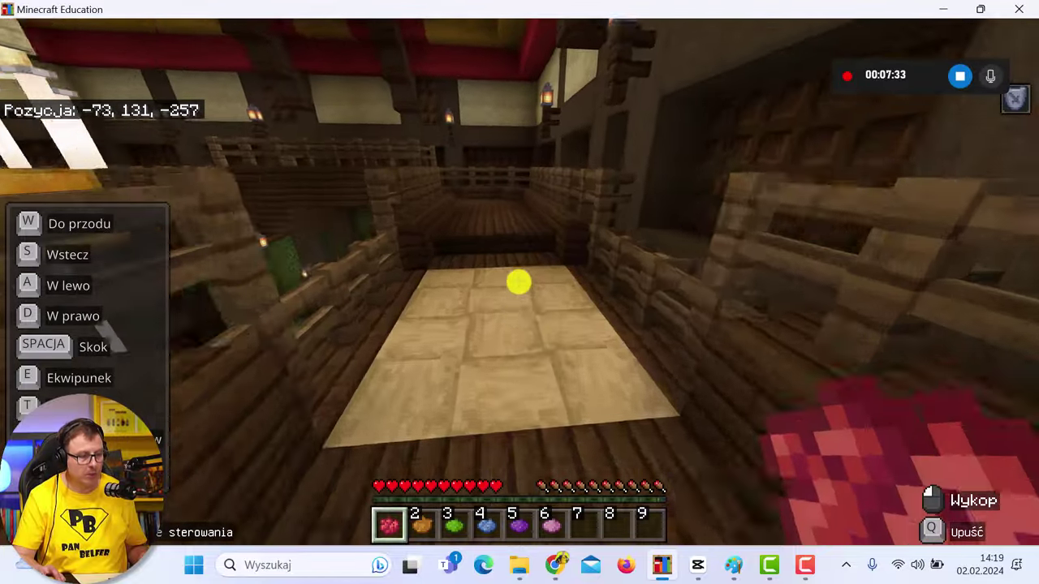
pyautogui.press('w')
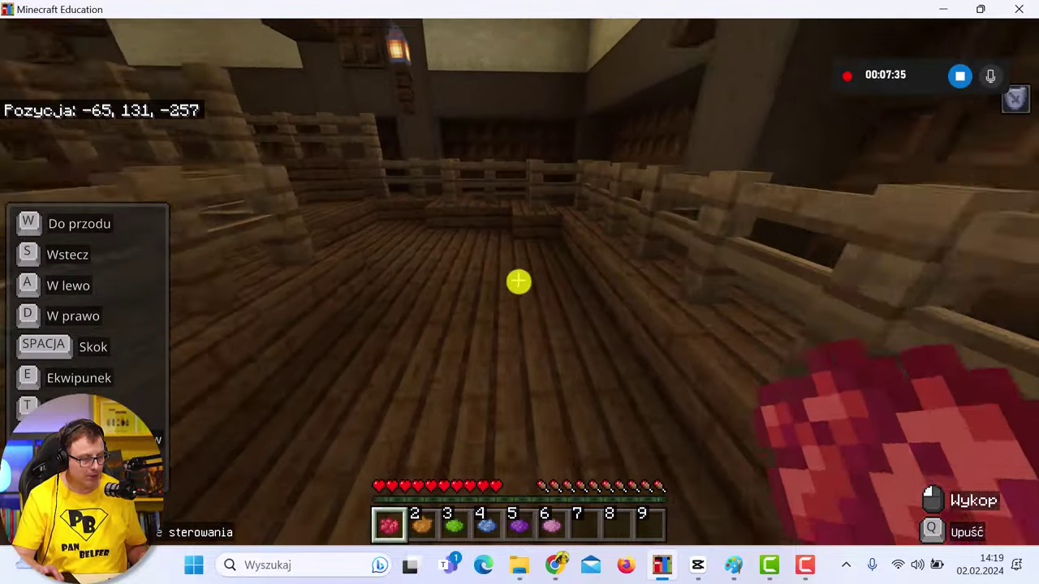
# Step: Turn into the red-ceiling room and descend the fenced sand walkway to the red carpet
pyautogui.press('w')
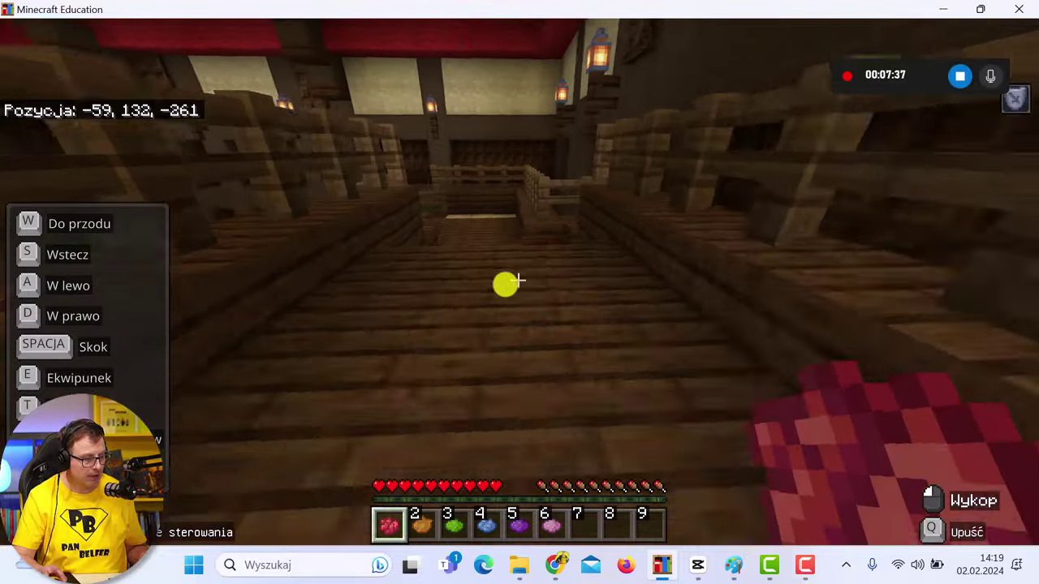
pyautogui.press('w')
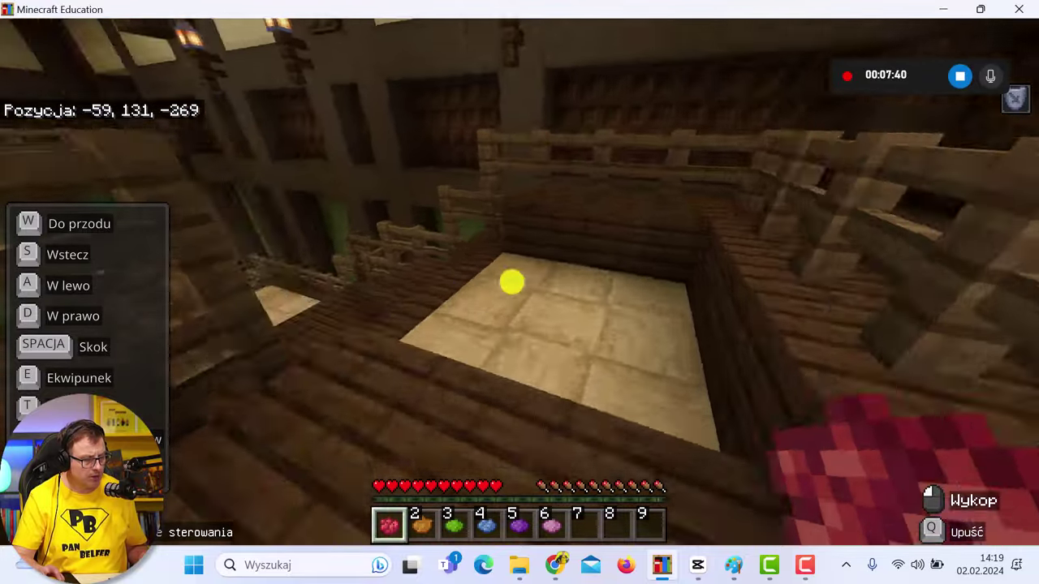
pyautogui.press('w')
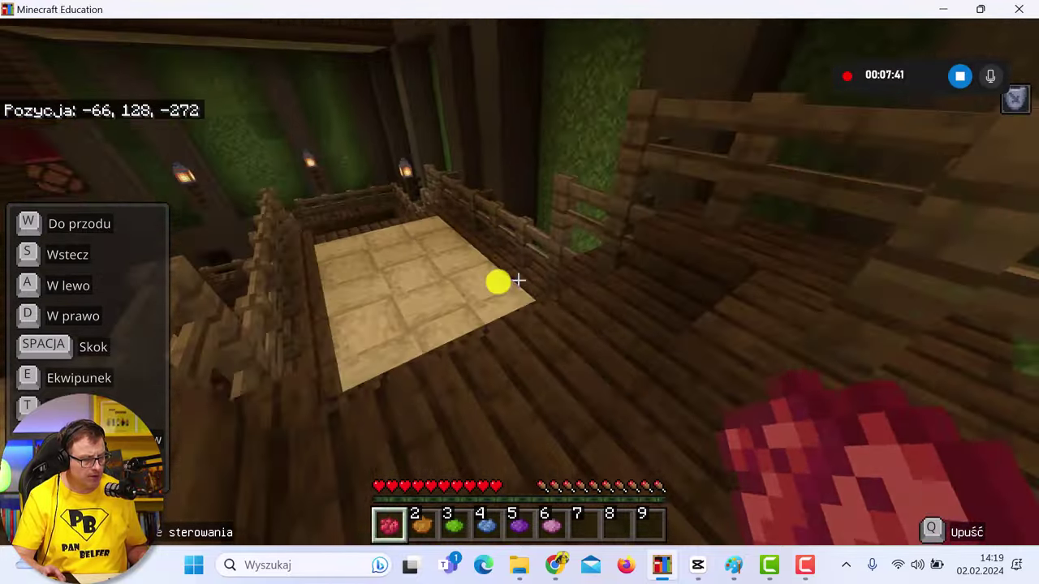
pyautogui.press('w')
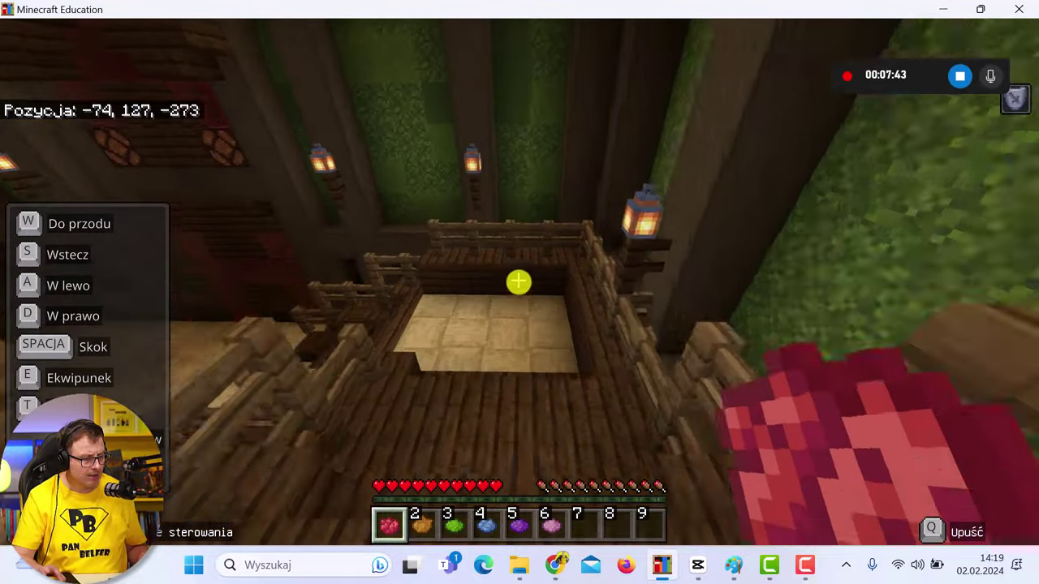
pyautogui.press('w')
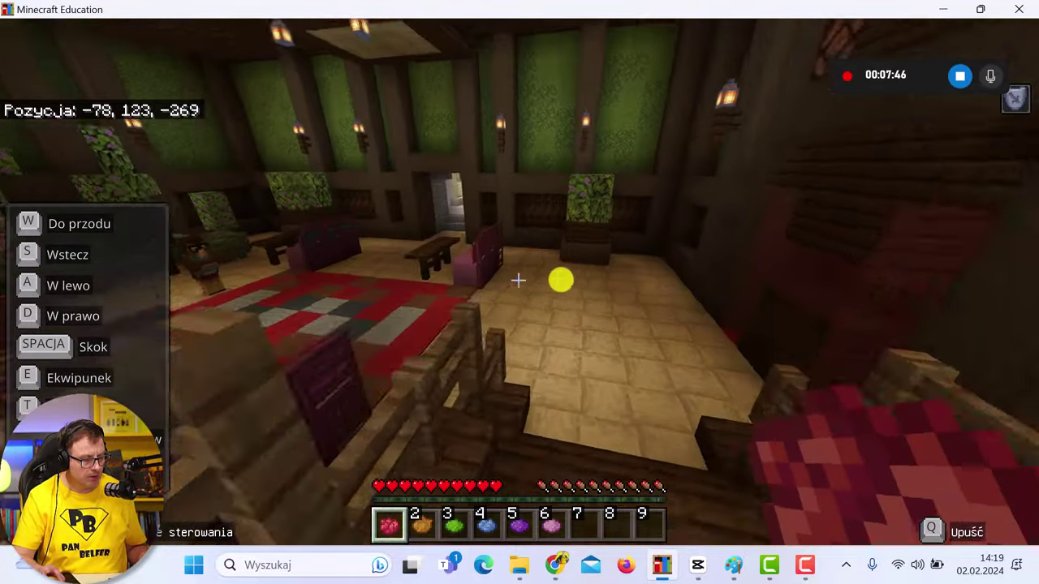
pyautogui.press('w')
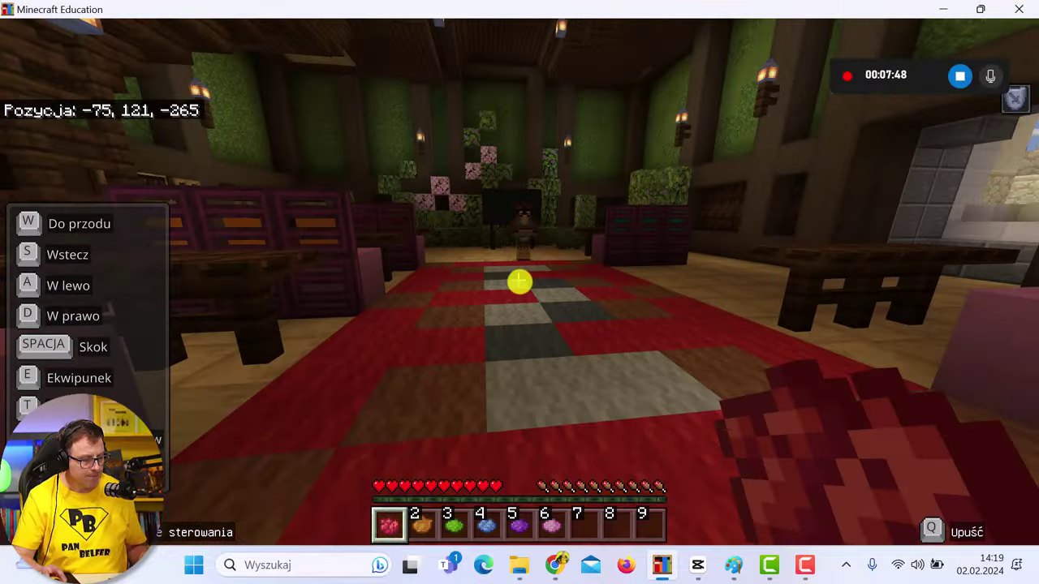
pyautogui.press('w')
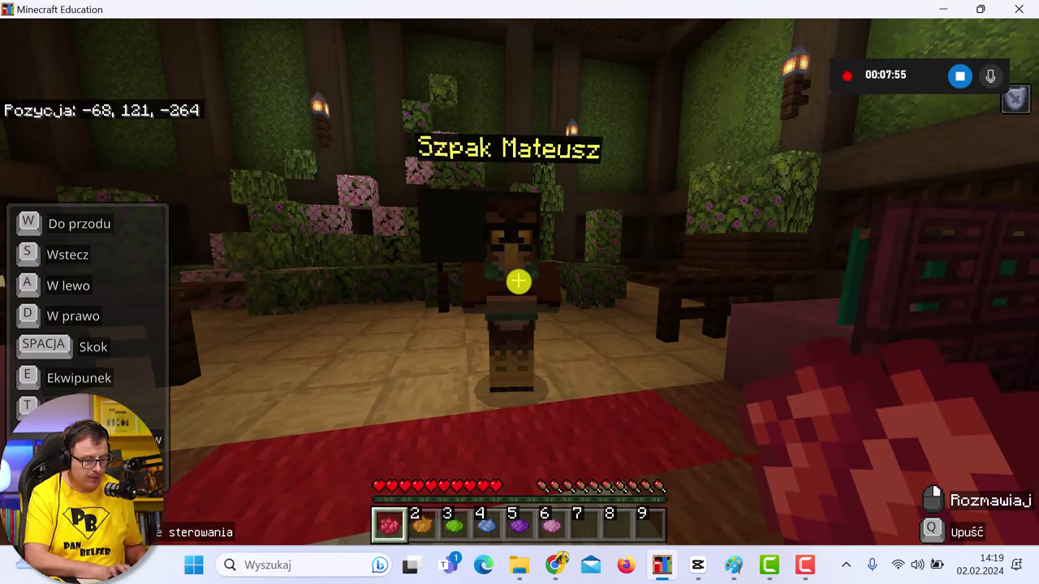
# Step: Save a screenshot of the bird character with Win+Alt+PrtScn, then pause the game with Esc
pyautogui.press('super+alt+Print')
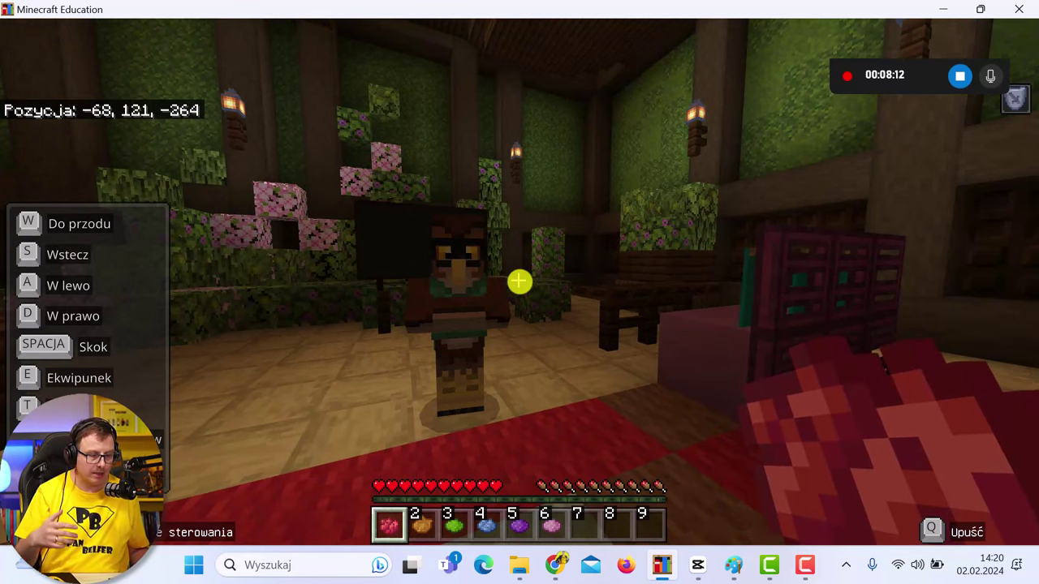
pyautogui.press('Escape')
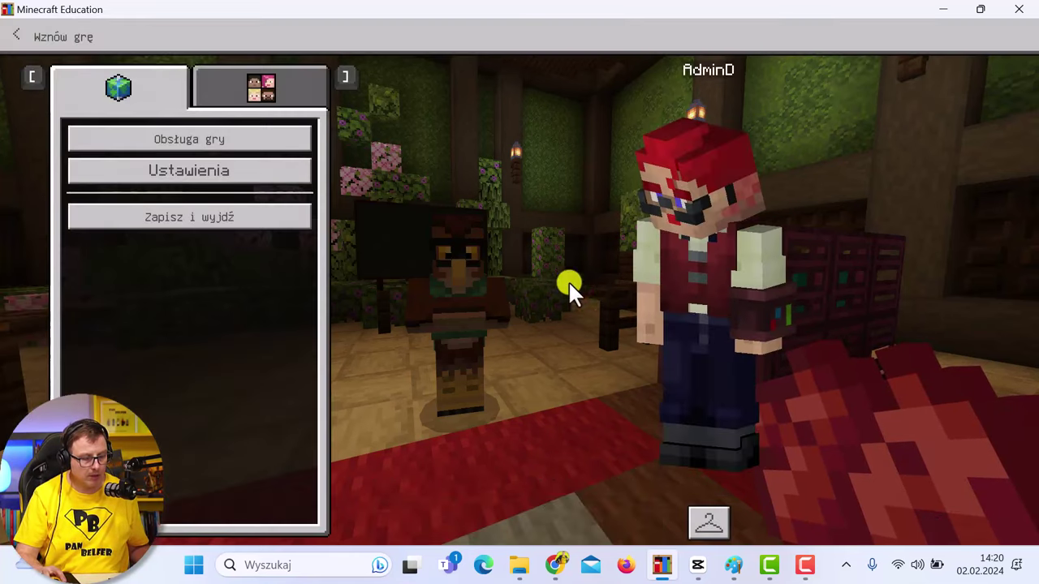
# Step: In Chrome, glance at the screen-recording search results tab, then go back to the CapCut home page
pyautogui.click(556, 565)
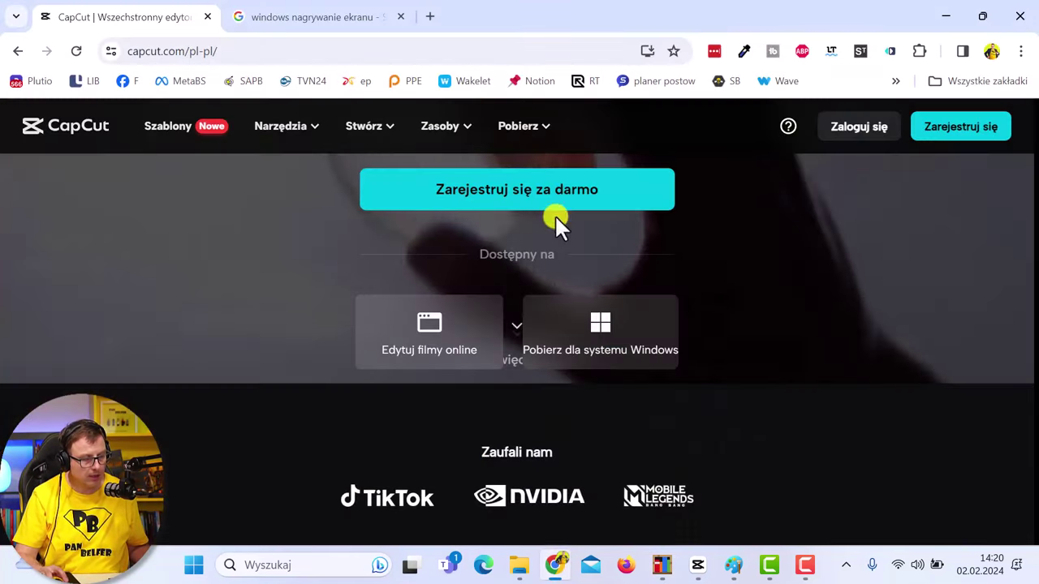
pyautogui.click(236, 24)
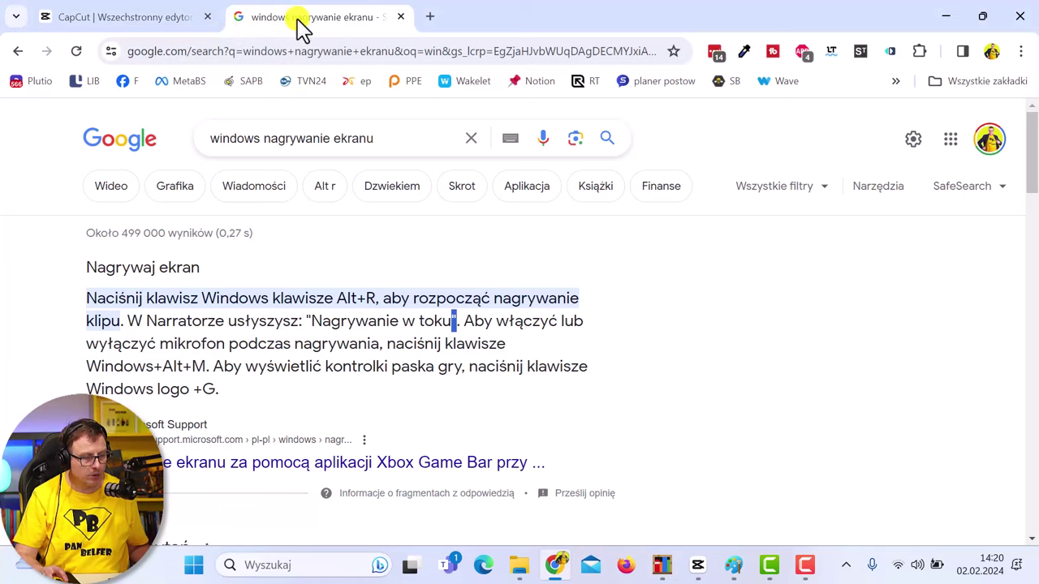
pyautogui.click(140, 20)
pyautogui.moveTo(280, 126)
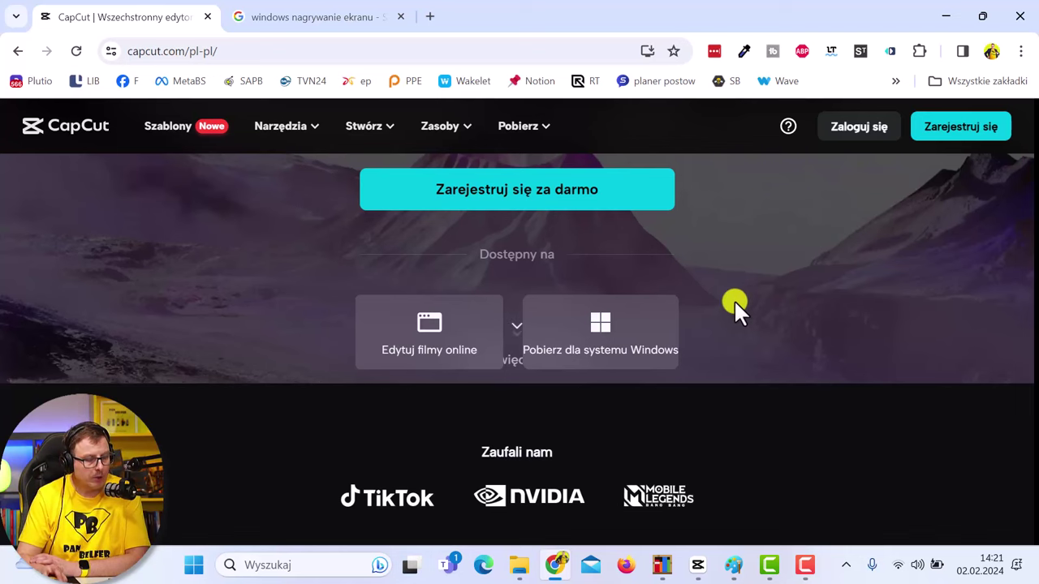
# Step: Navigate from the Warsztaty EDUKleks folder through Wideo into the Ujęcia folder
pyautogui.click(521, 564)
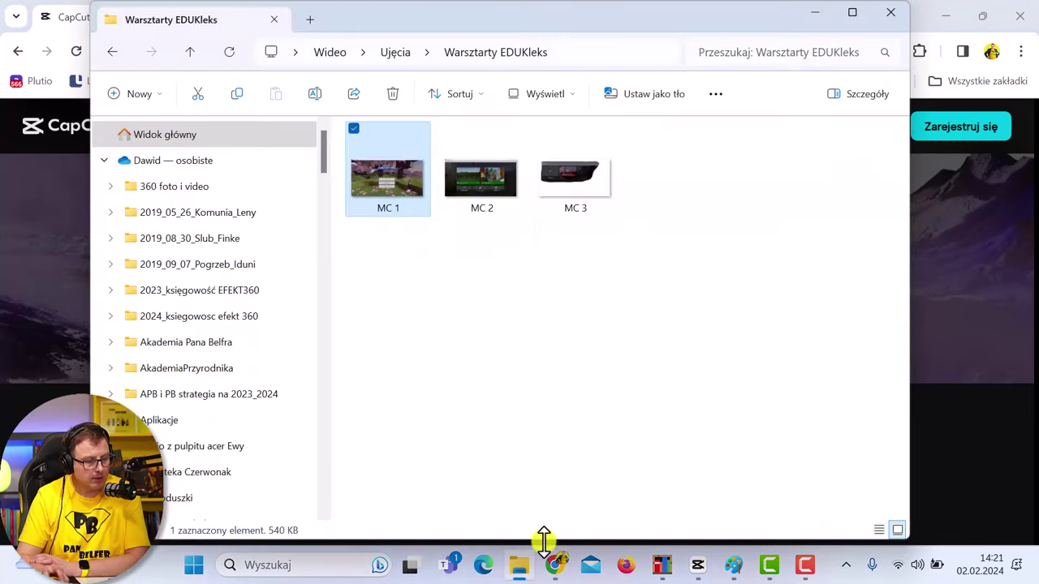
pyautogui.click(401, 52)
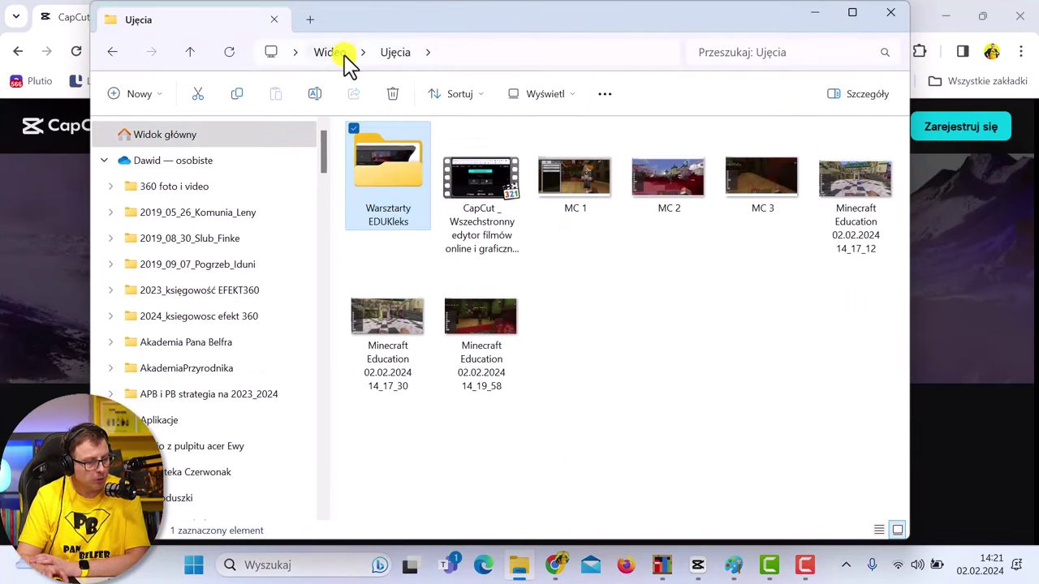
pyautogui.moveTo(323, 151); pyautogui.dragTo(309, 442)
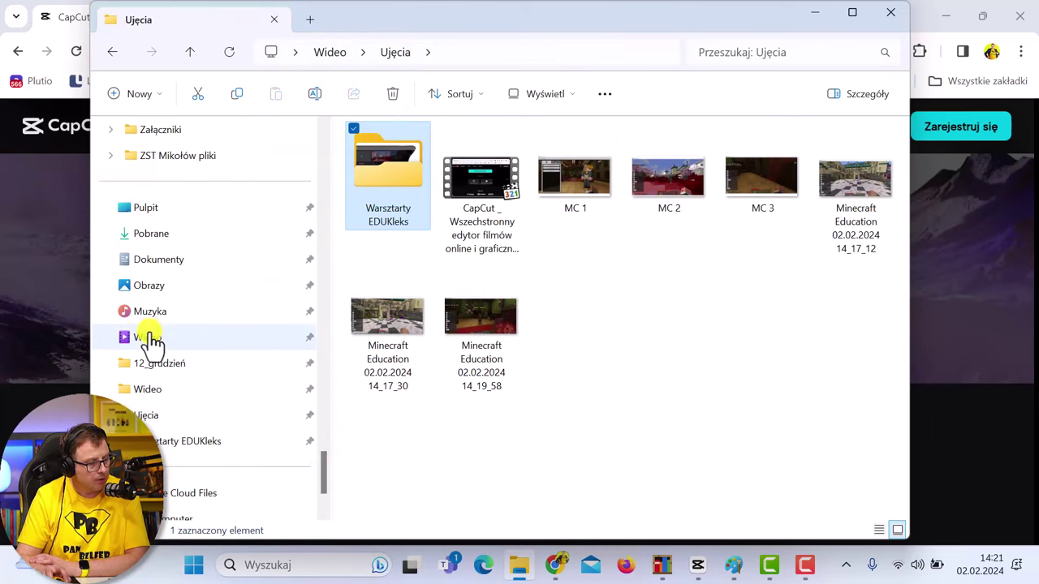
pyautogui.click(141, 340)
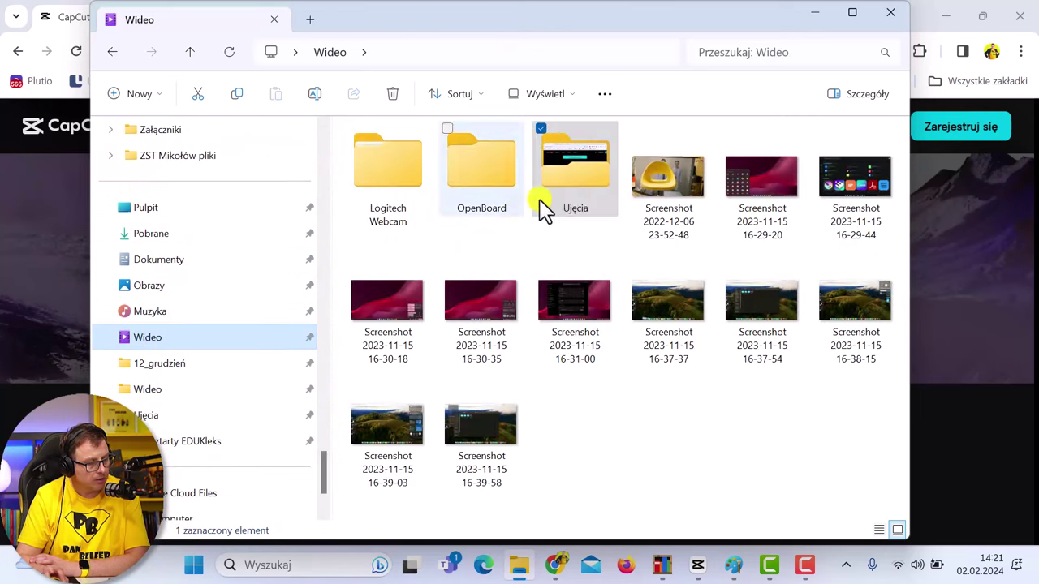
pyautogui.doubleClick(572, 185)
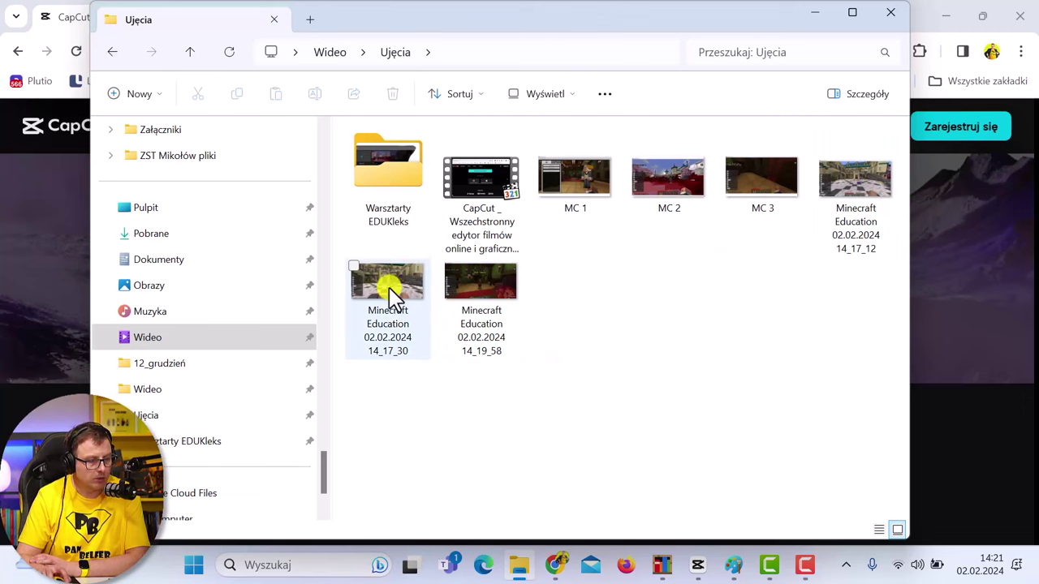
# Step: Preview the Minecraft Education 14_17_30 screenshot, then open the CapCut screen recording in MPC
pyautogui.moveTo(389, 282)
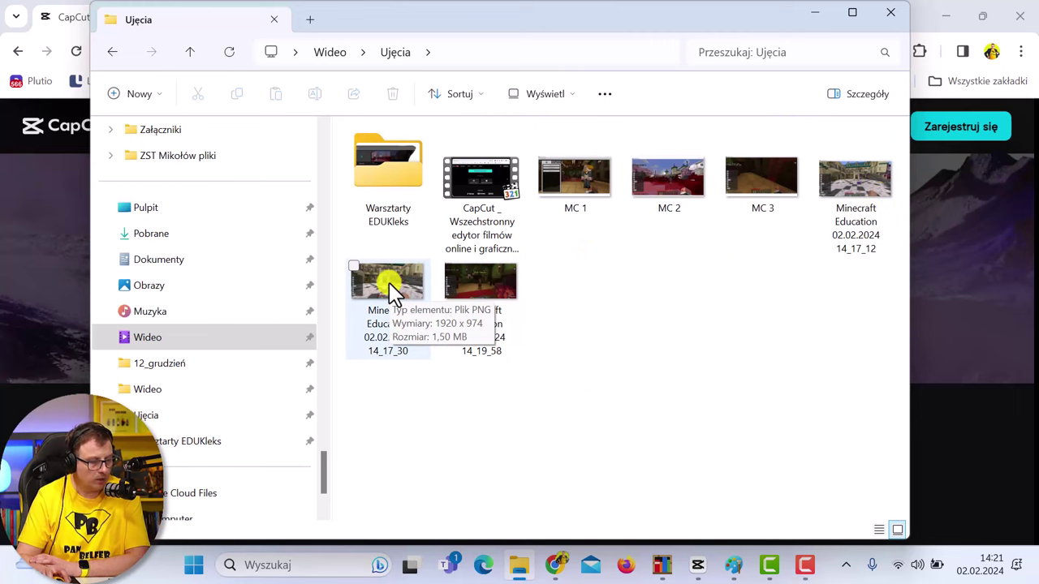
pyautogui.click(388, 285)
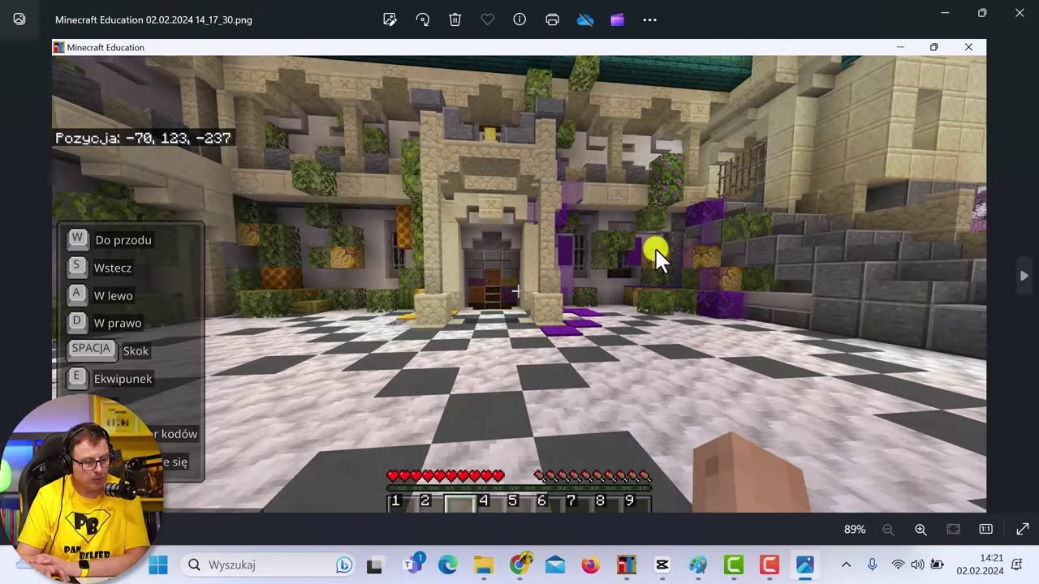
pyautogui.click(1015, 20)
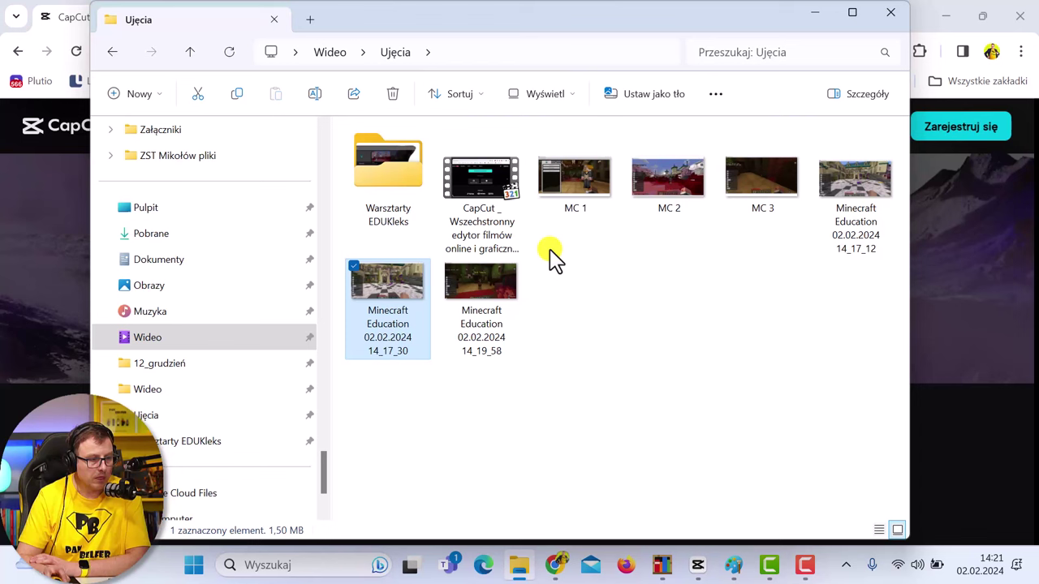
pyautogui.click(662, 316)
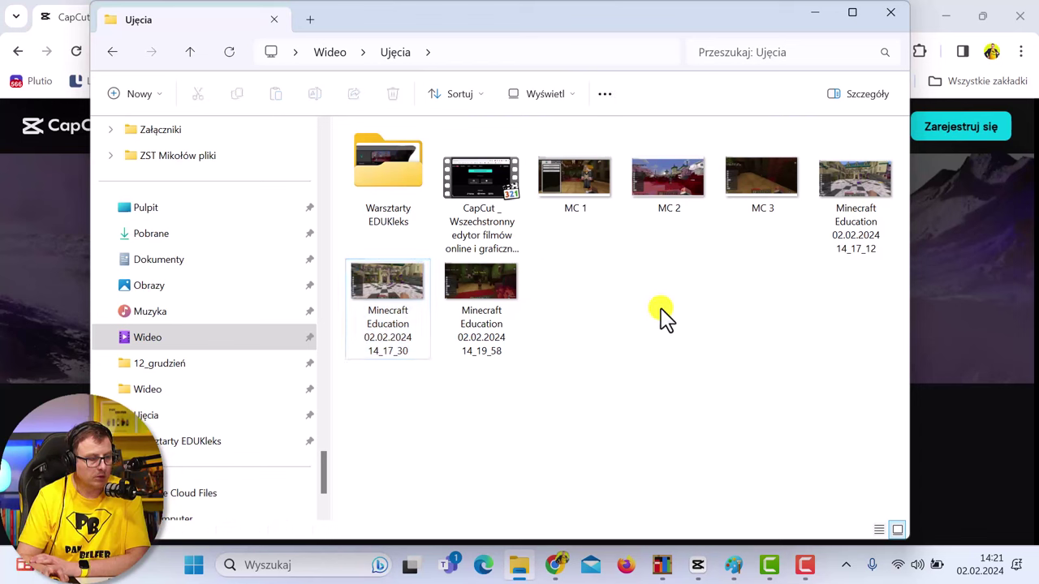
pyautogui.doubleClick(503, 233)
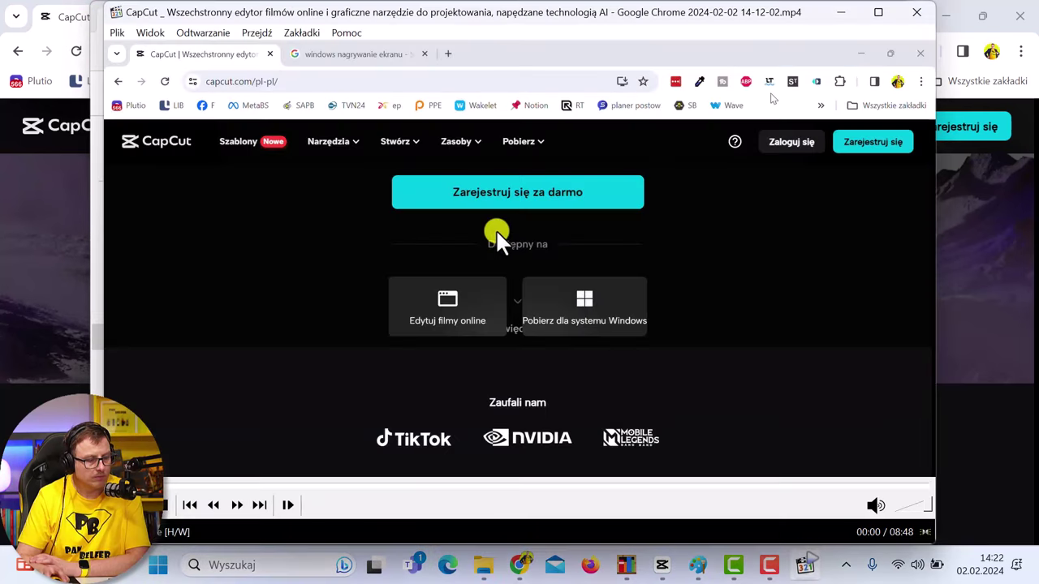
# Step: Scrub the CapCut recording from about 00:45 through 03:55 and 05:58 to its 08:29 end
pyautogui.click(278, 487)
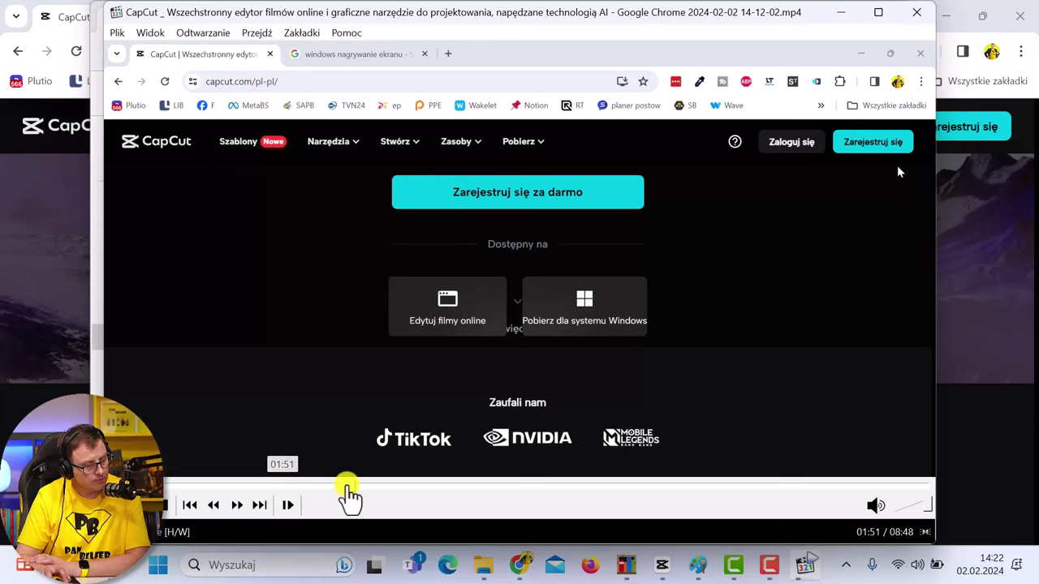
pyautogui.click(350, 487)
pyautogui.click(166, 505)
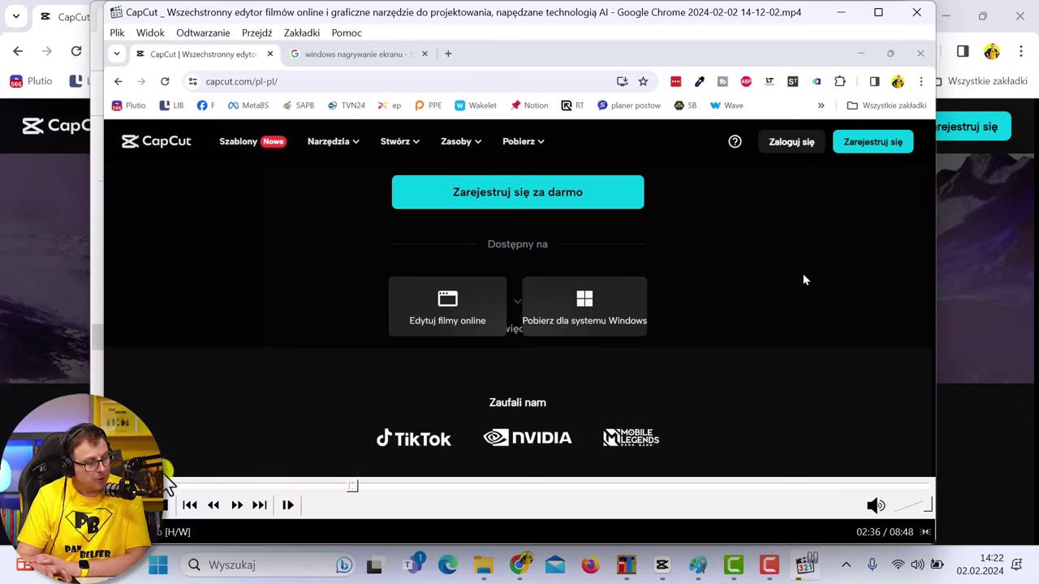
pyautogui.click(178, 487)
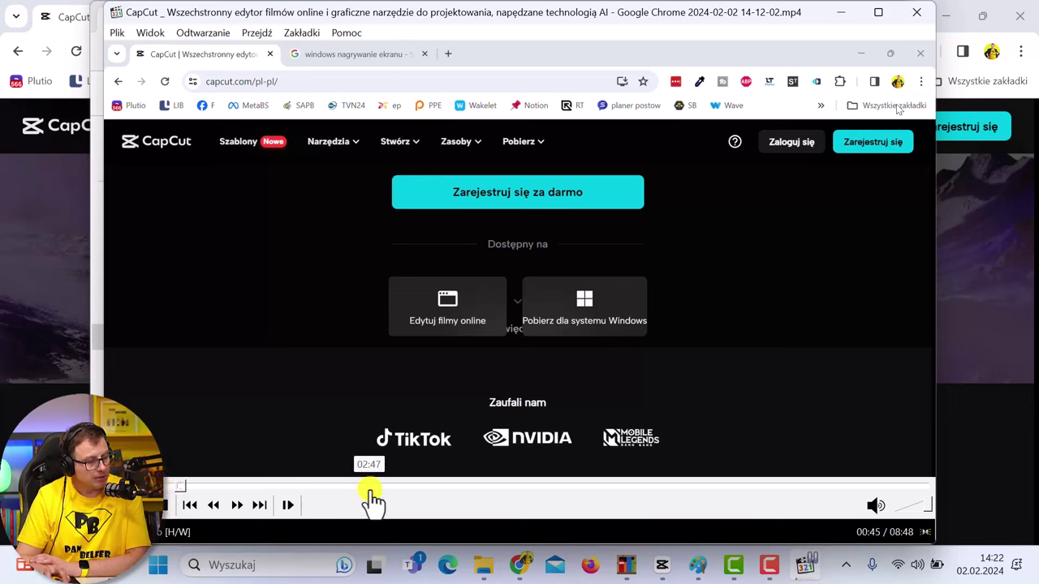
pyautogui.click(370, 487)
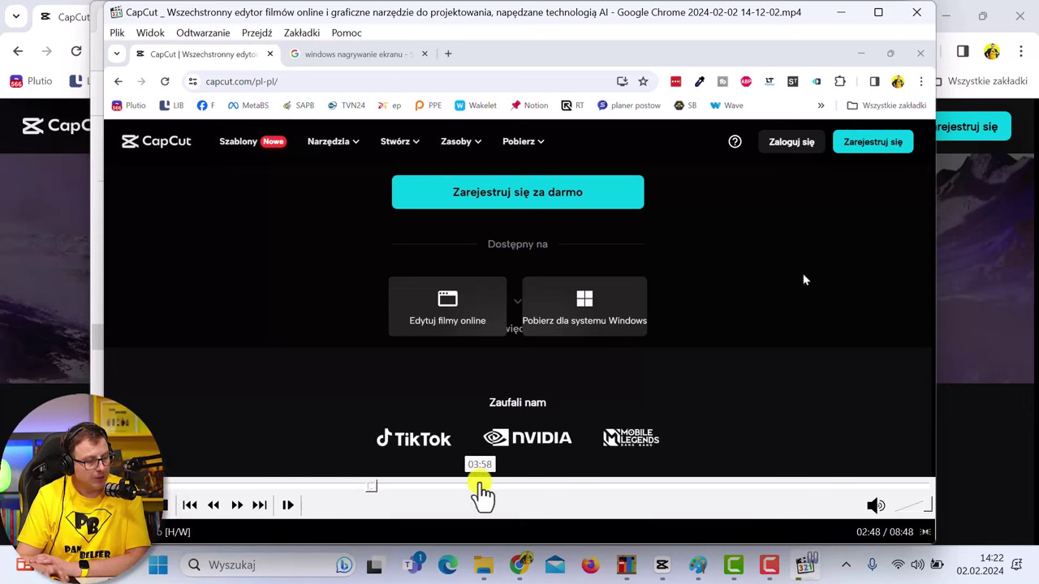
pyautogui.click(474, 486)
pyautogui.click(455, 487)
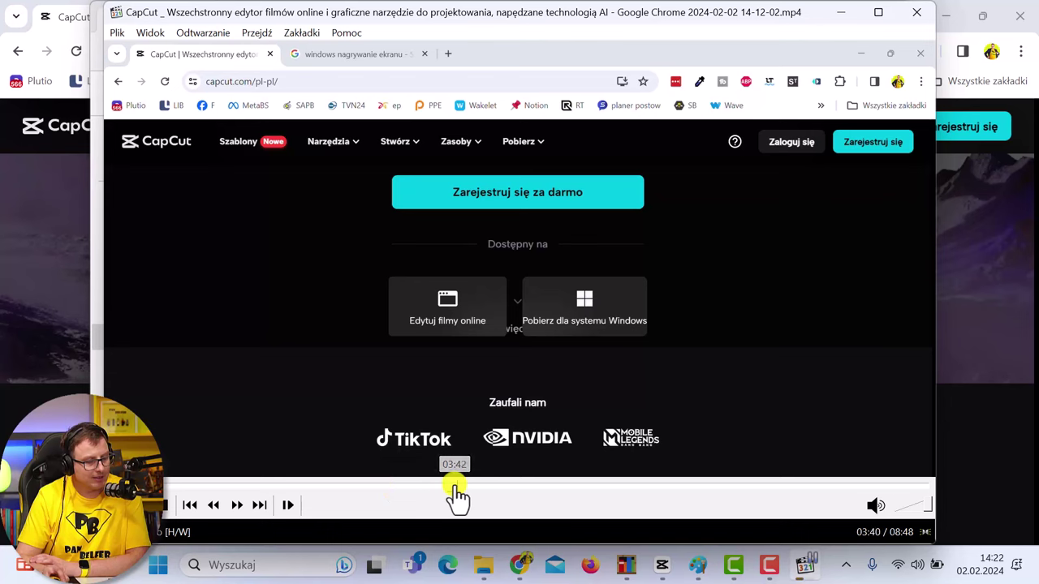
pyautogui.click(572, 487)
pyautogui.click(672, 487)
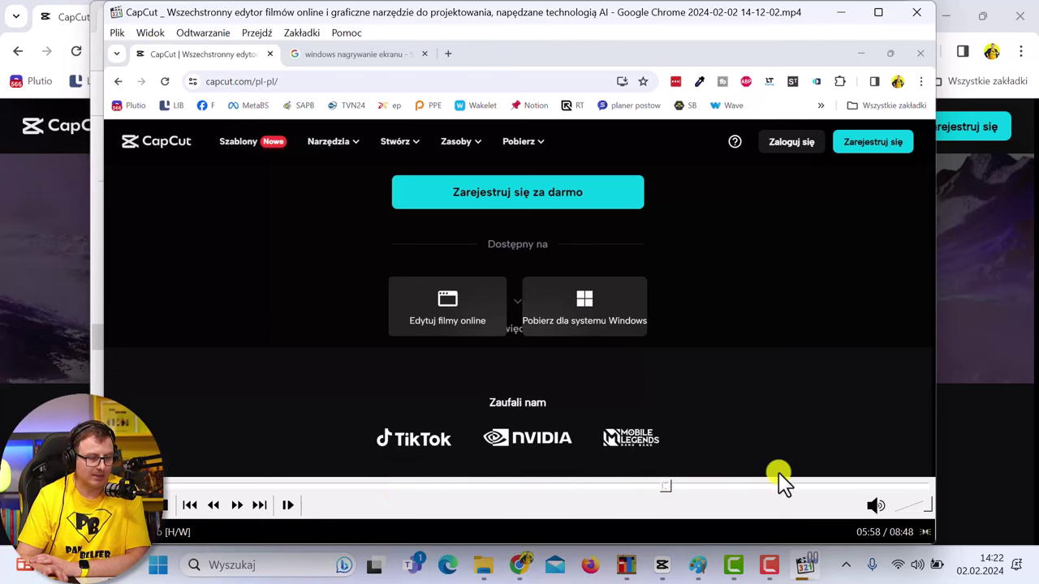
pyautogui.click(786, 487)
pyautogui.click(858, 487)
pyautogui.click(883, 487)
pyautogui.click(886, 487)
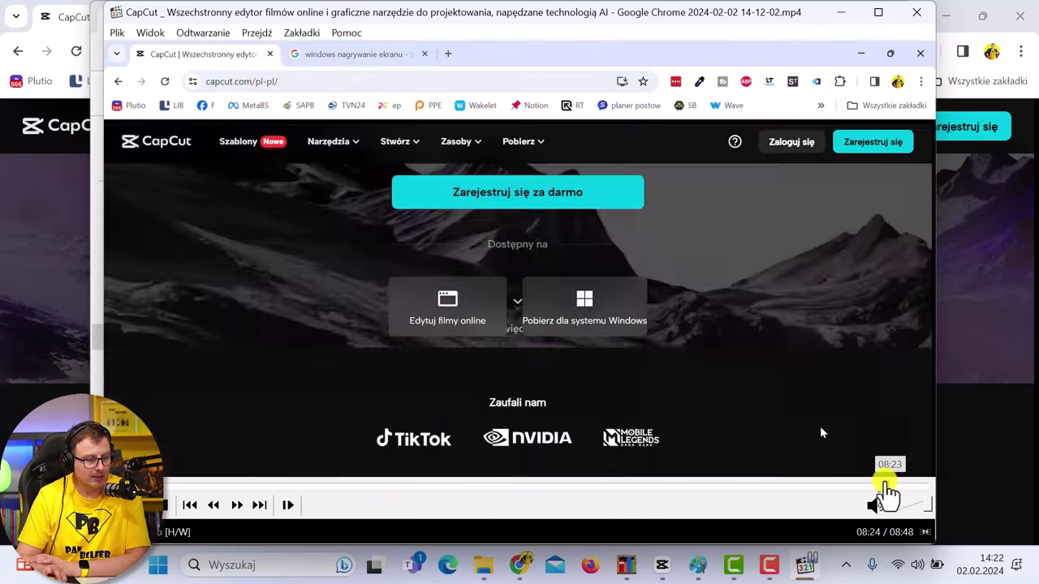
pyautogui.click(874, 487)
pyautogui.click(883, 487)
pyautogui.click(893, 489)
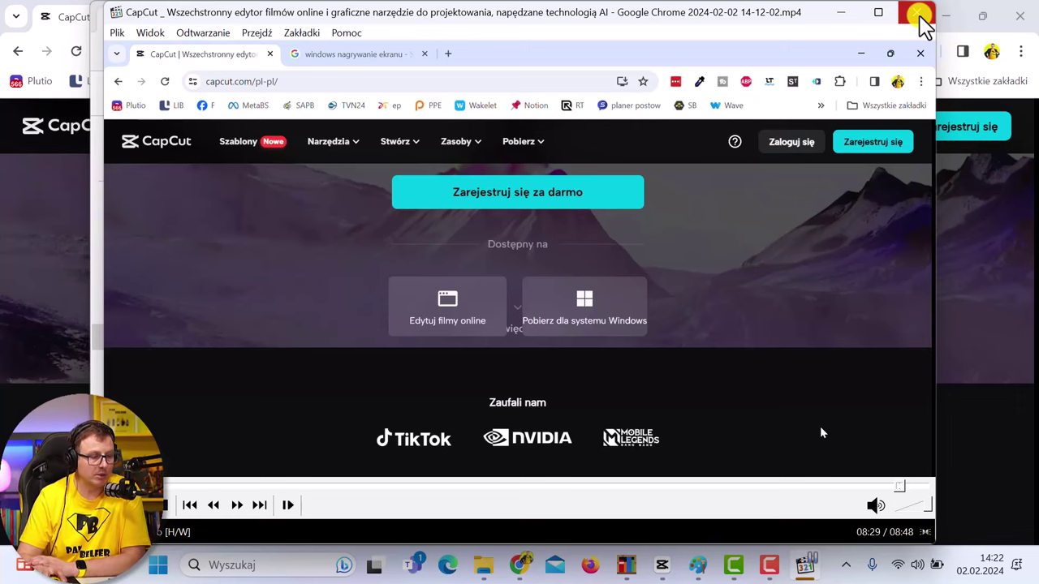
# Step: Close the player, reopen the CapCut recording, jump to about 01:30, then close it again
pyautogui.click(919, 14)
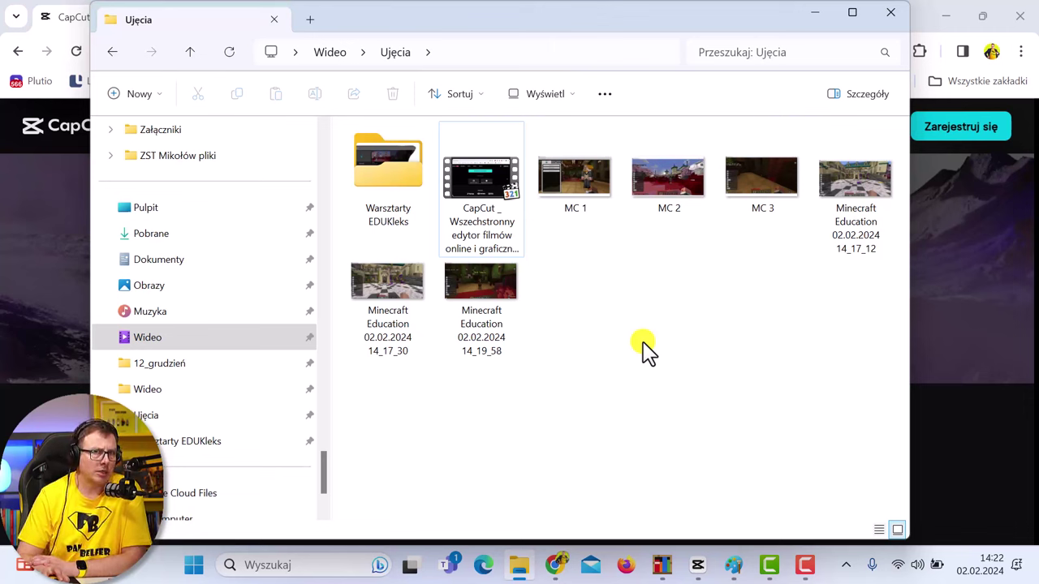
pyautogui.click(476, 218)
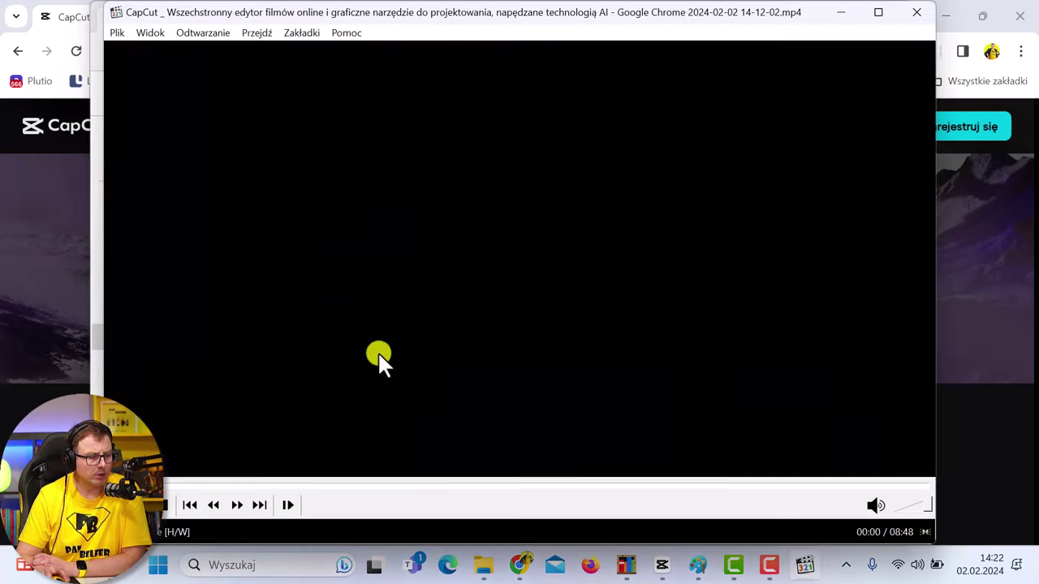
pyautogui.click(251, 487)
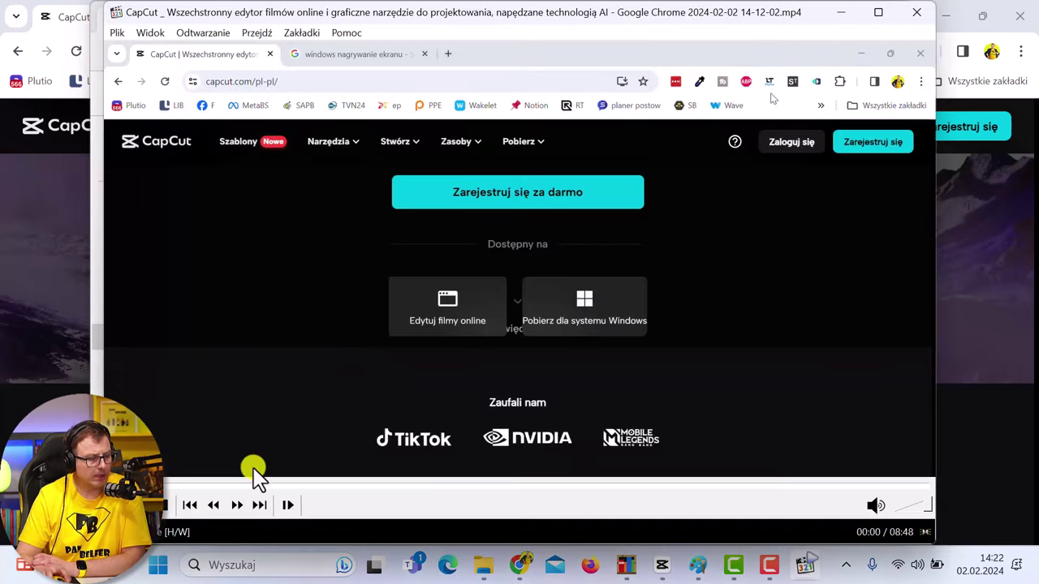
pyautogui.click(915, 13)
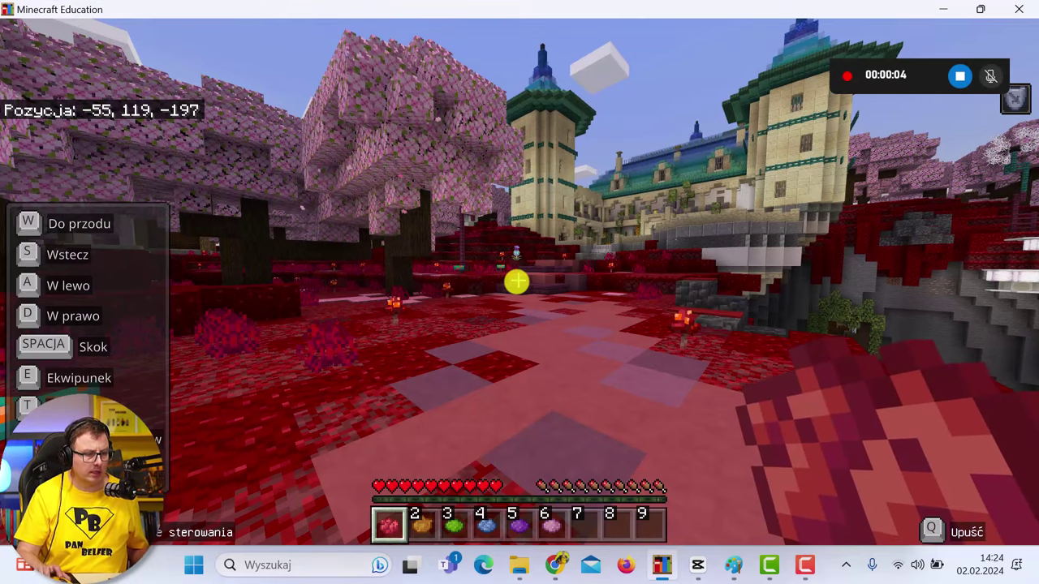
# Step: Walk to the castle, climb its stone steps into the courtyard and head for the doorway
pyautogui.press('w')
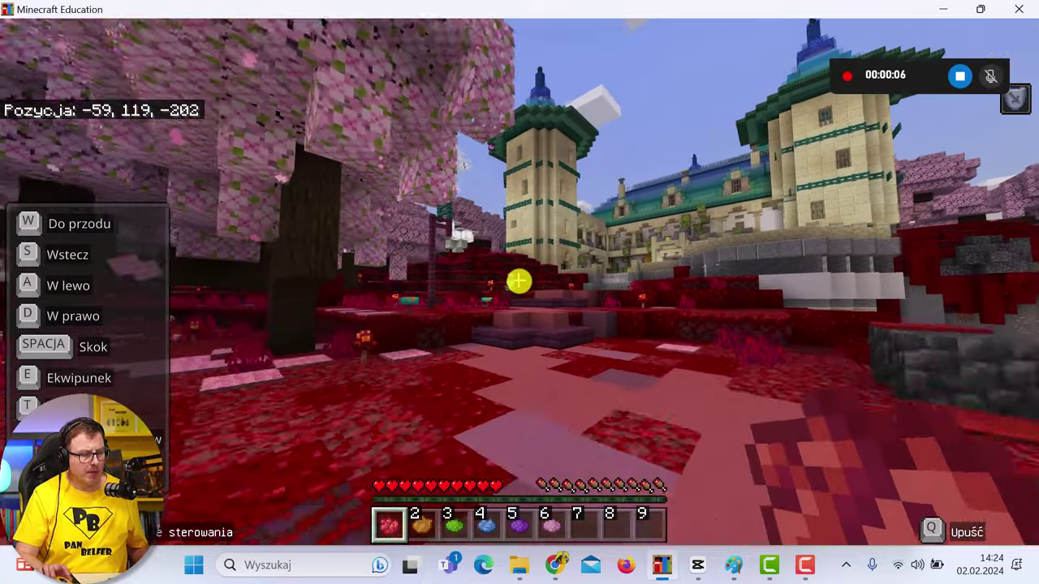
pyautogui.press('w')
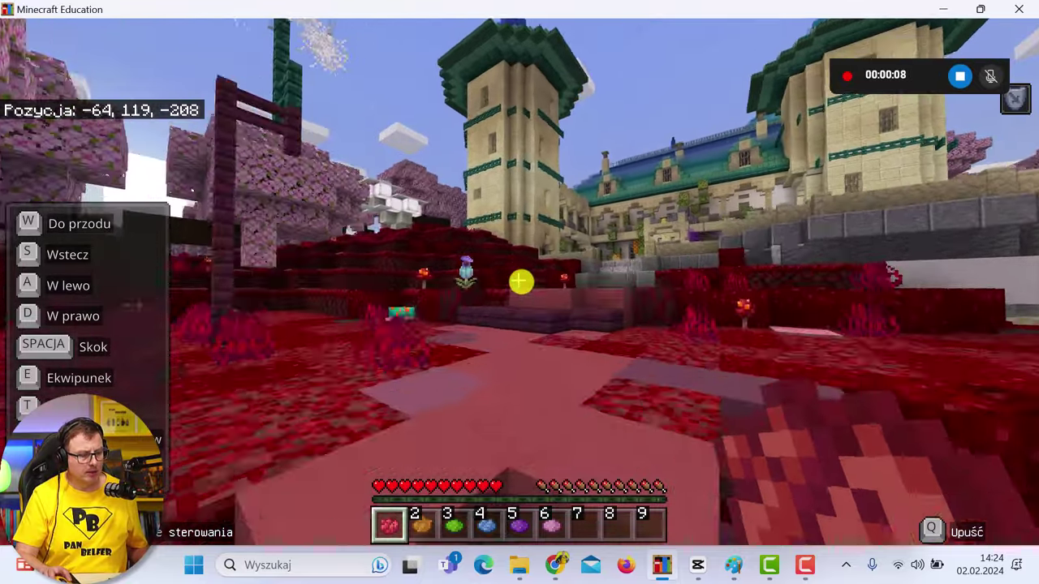
pyautogui.press('w')
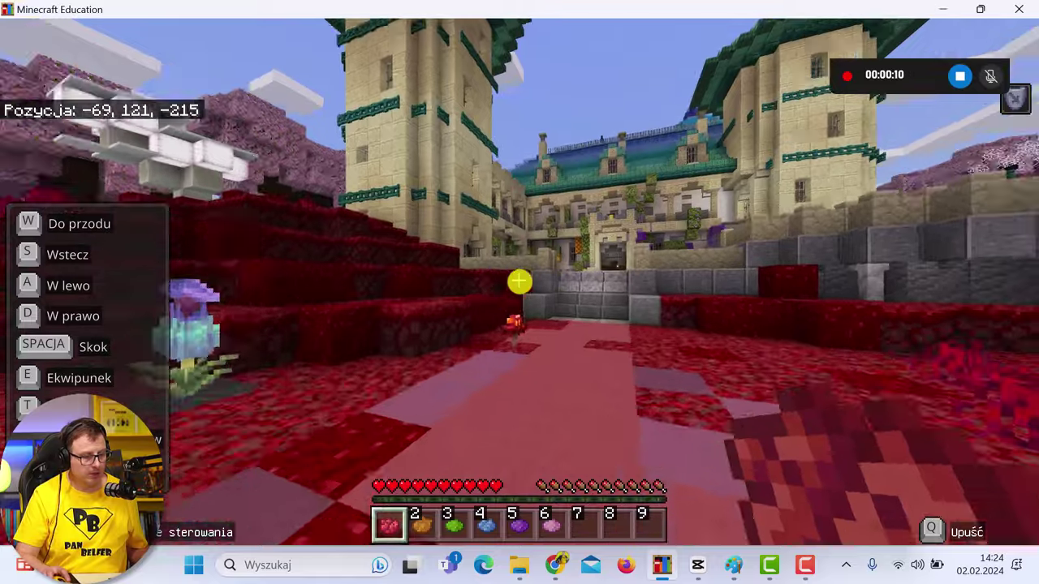
pyautogui.press('w')
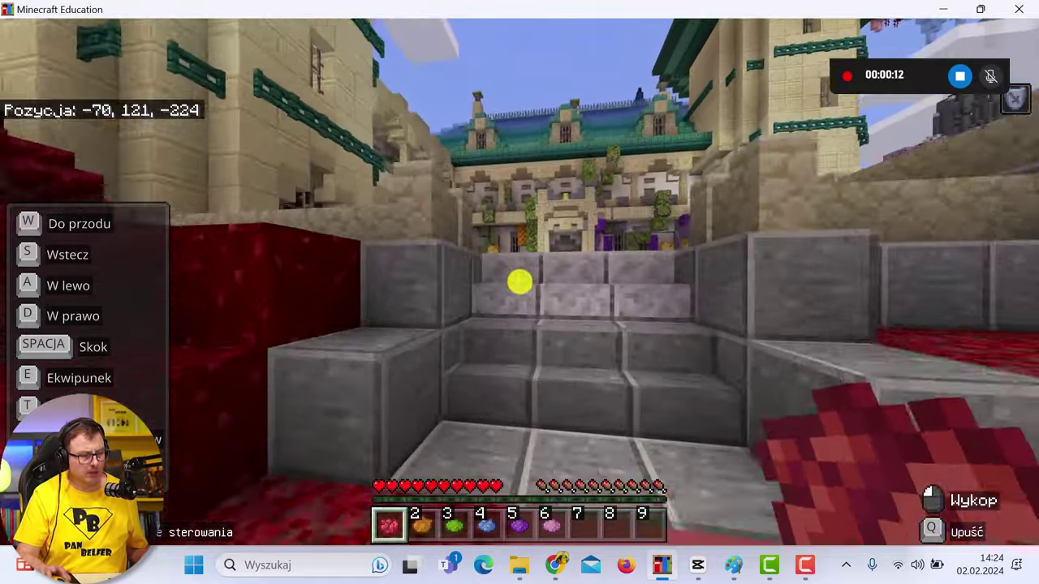
pyautogui.press('w')
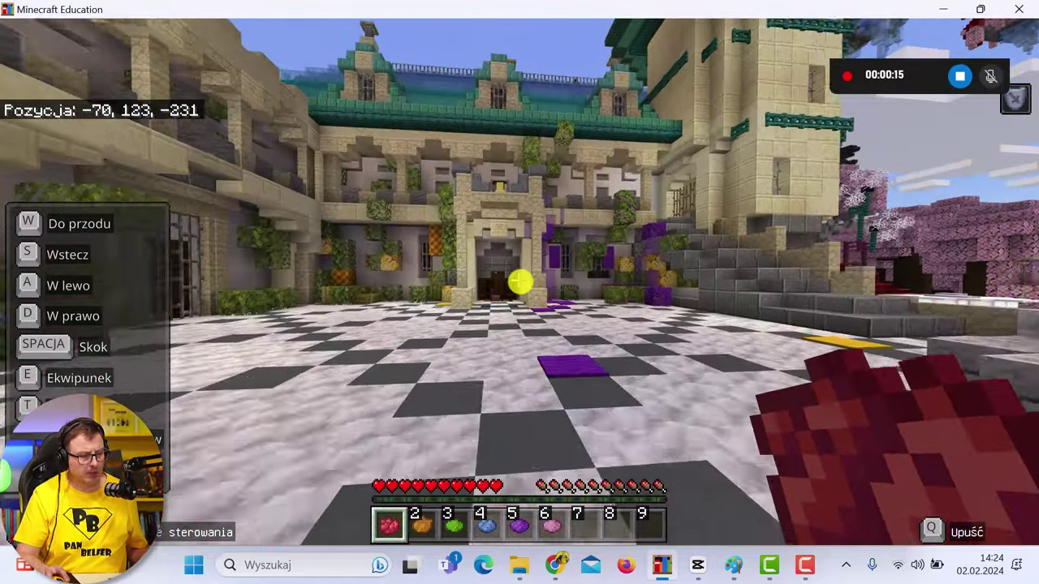
pyautogui.press('w')
pyautogui.press('w')
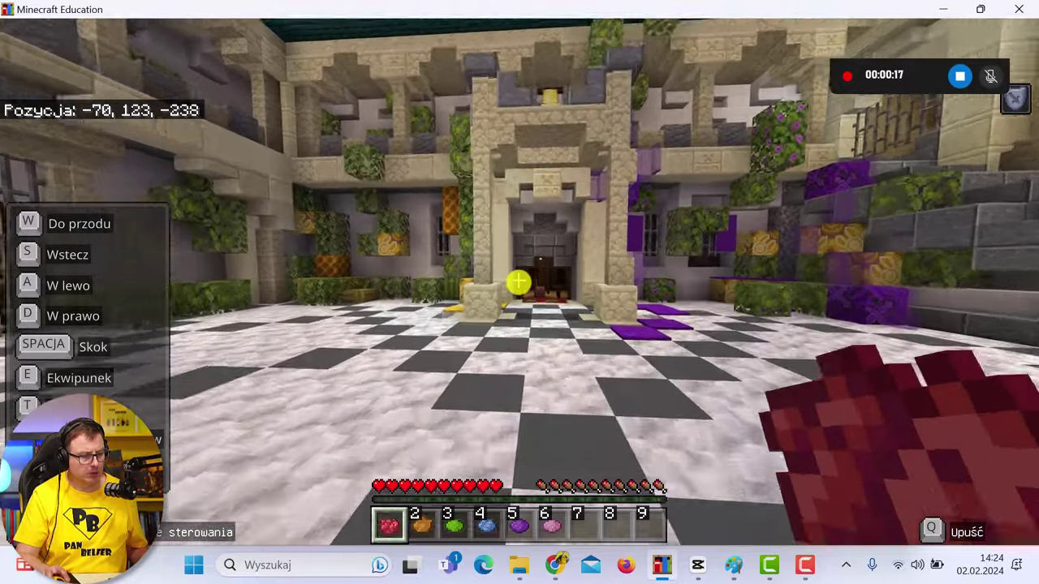
pyautogui.press('w')
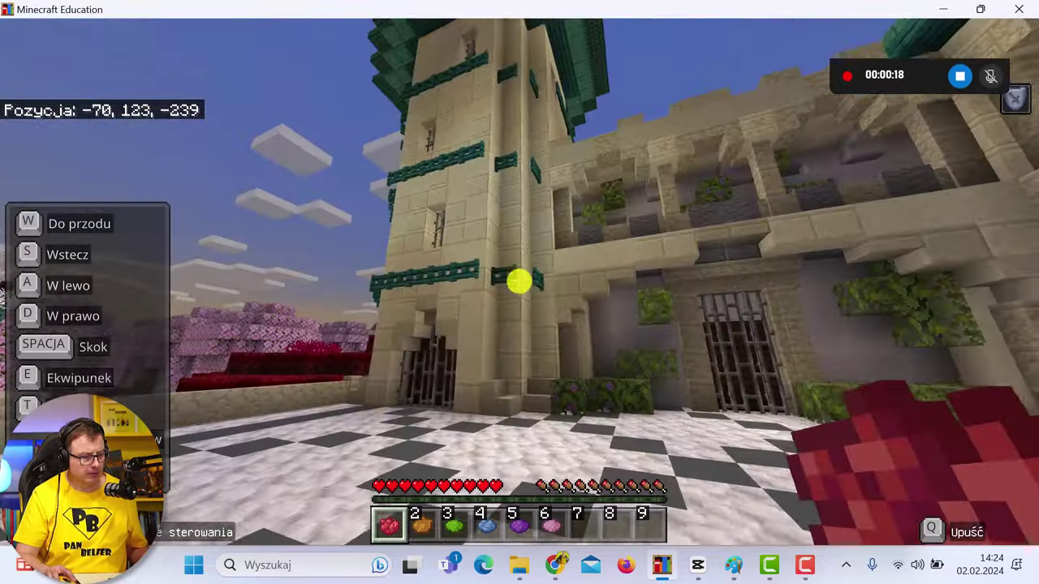
# Step: Look around at the sandstone tower and pink forest, then face the palace entrance
pyautogui.press('w')
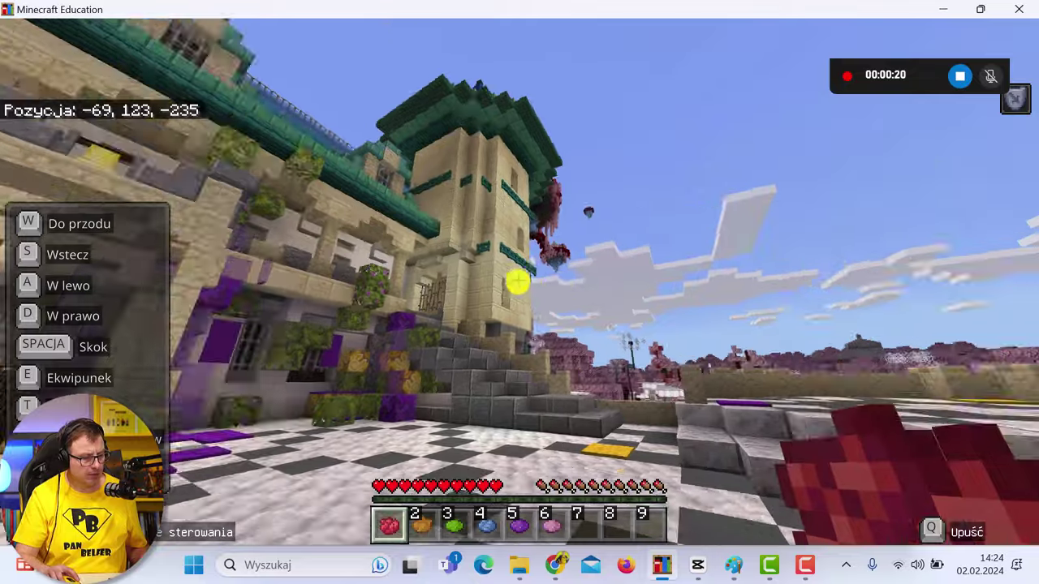
pyautogui.press('w')
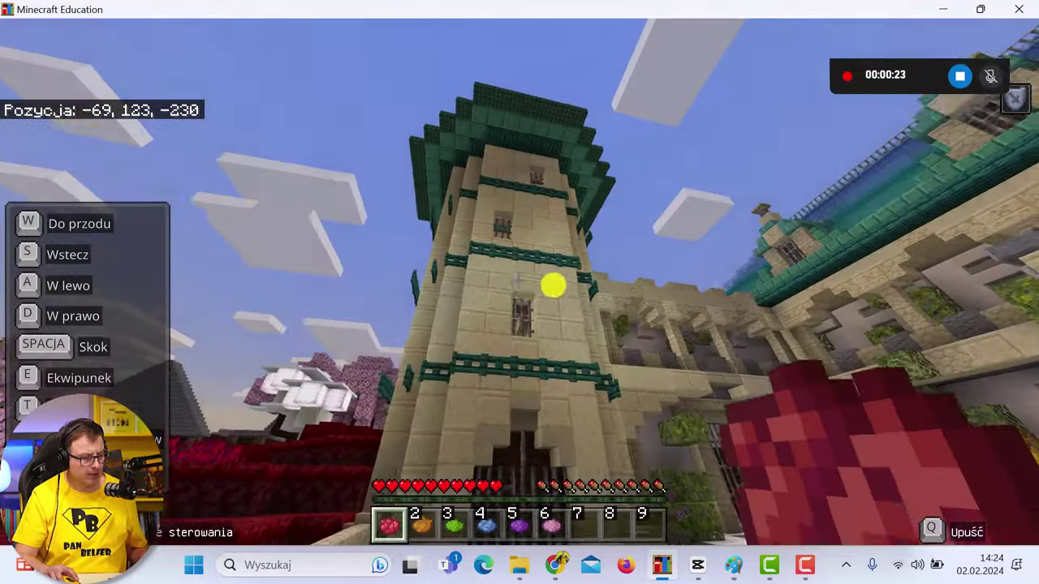
pyautogui.press('w')
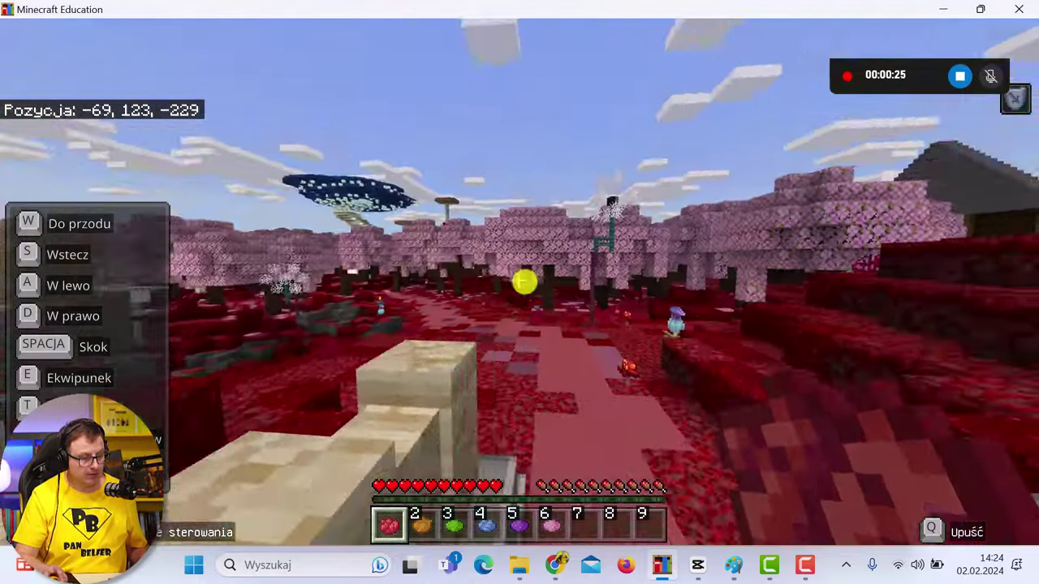
pyautogui.press('w')
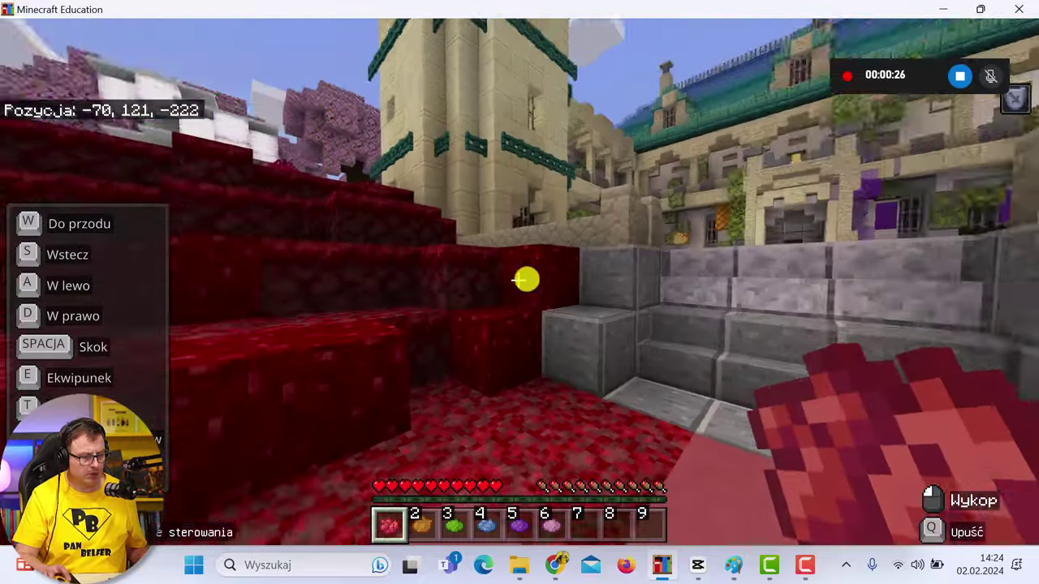
pyautogui.press('s')
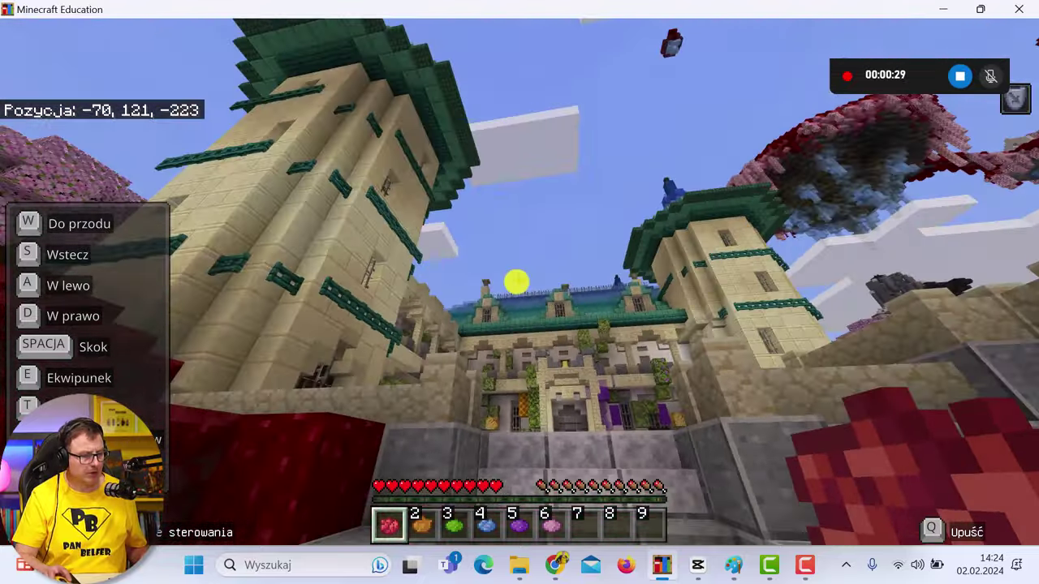
pyautogui.press('w')
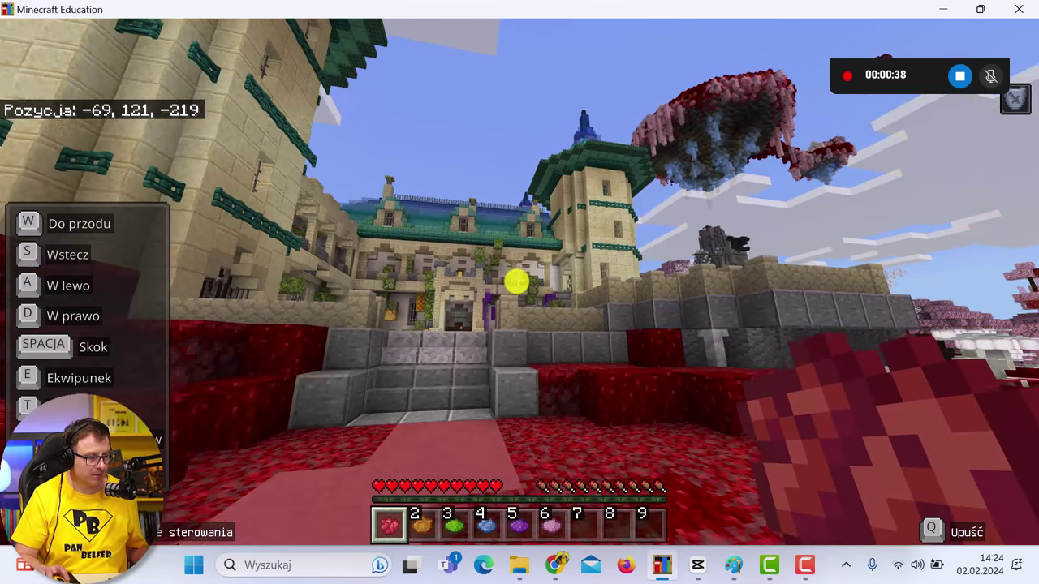
pyautogui.moveTo(520, 281)
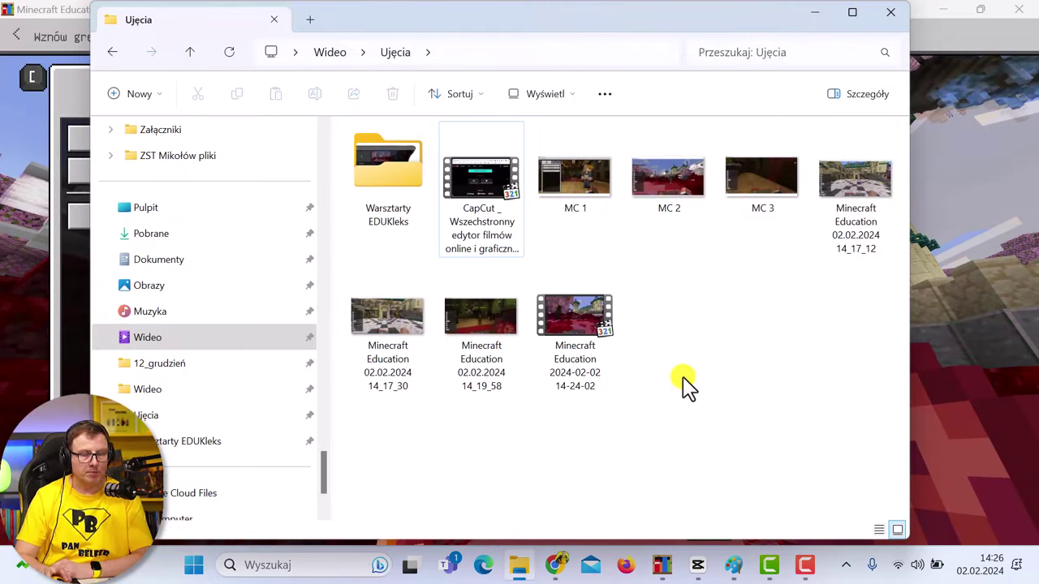
pyautogui.click(577, 328)
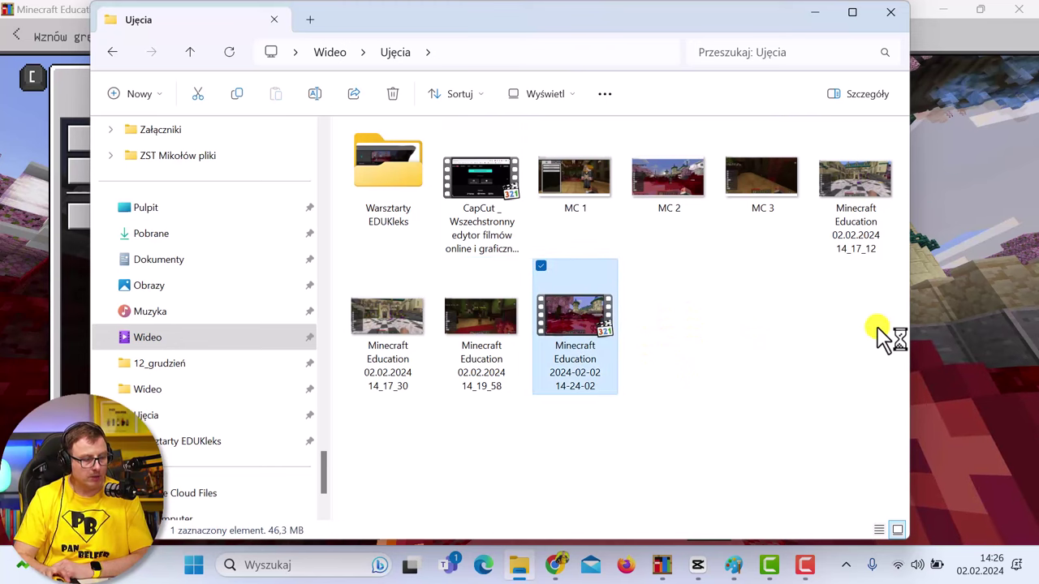
pyautogui.press('Return')
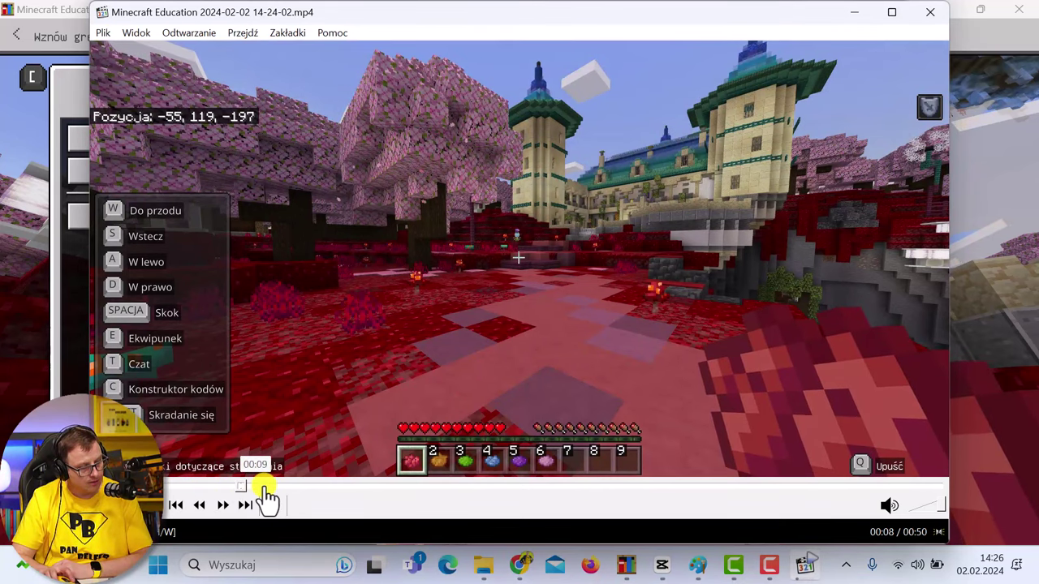
# Step: Skip ahead to around 00:26 in the new clip, then close Media Player Classic
pyautogui.click(315, 496)
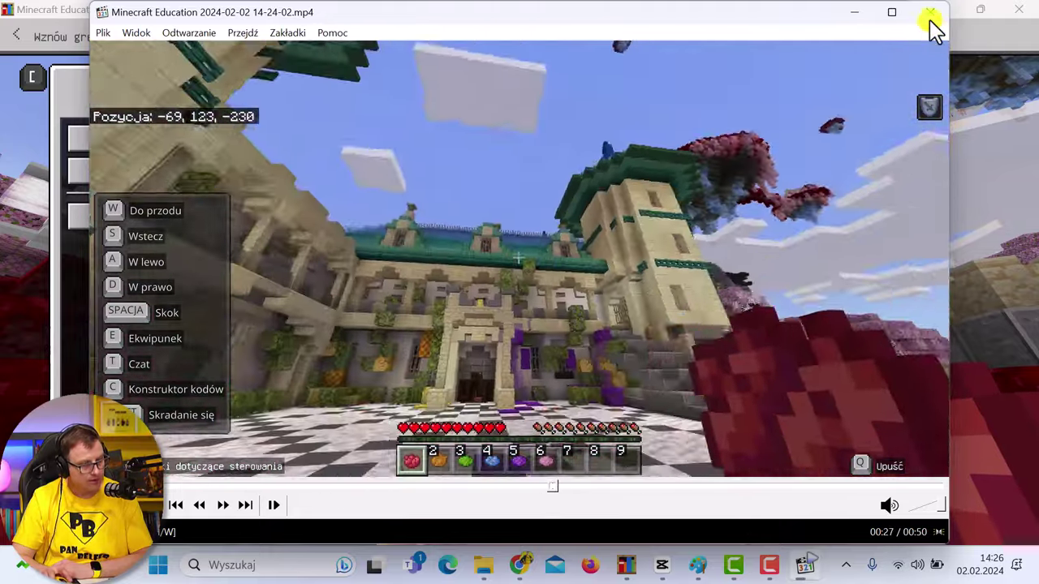
pyautogui.click(930, 13)
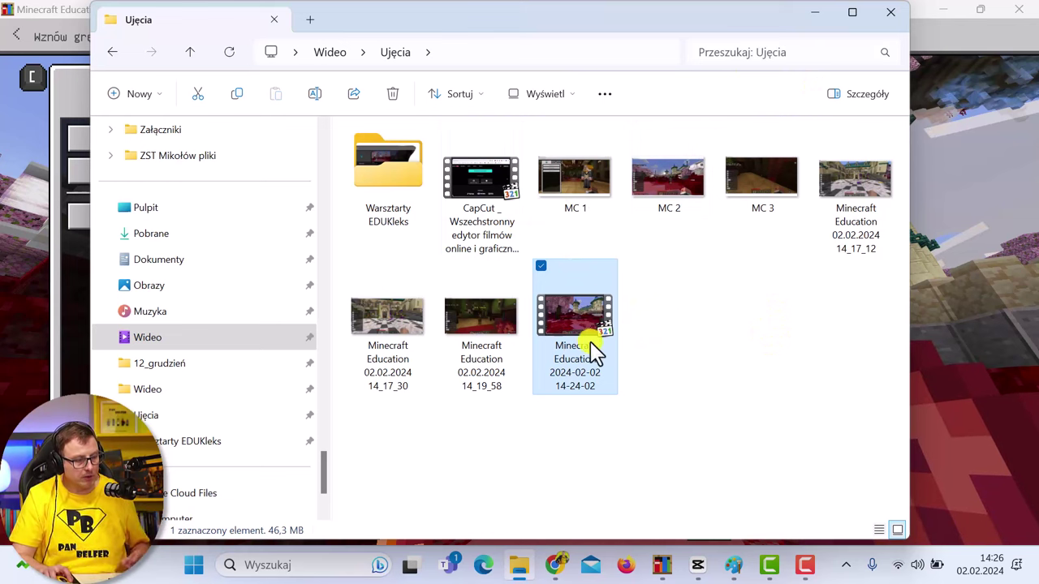
# Step: Drag the three bottom-row Minecraft Education recordings onto Warsztaty EDUKleks, then open that folder
pyautogui.click(737, 357)
pyautogui.moveTo(645, 360); pyautogui.dragTo(394, 331)
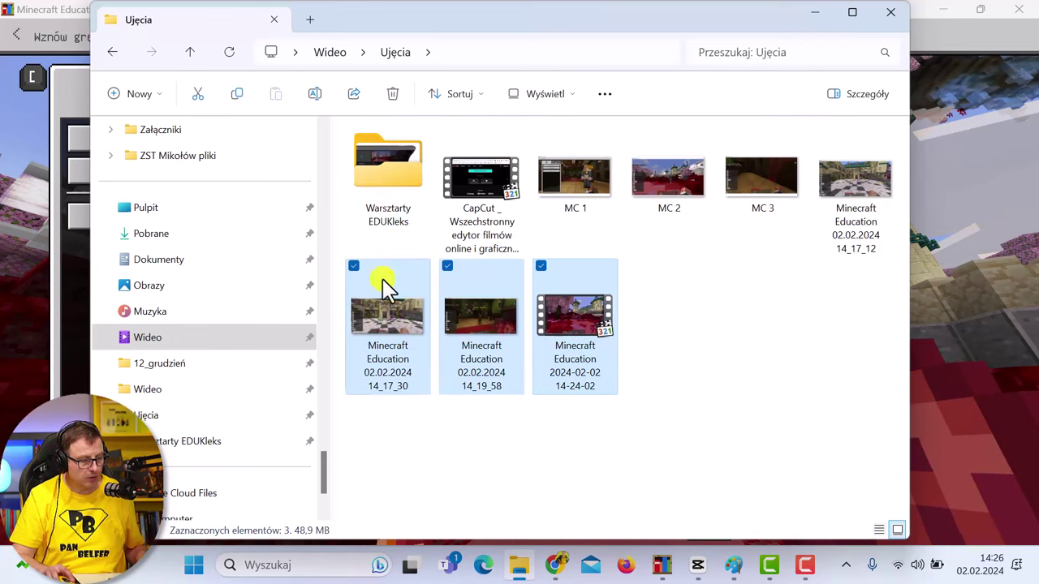
pyautogui.moveTo(387, 293); pyautogui.dragTo(390, 191)
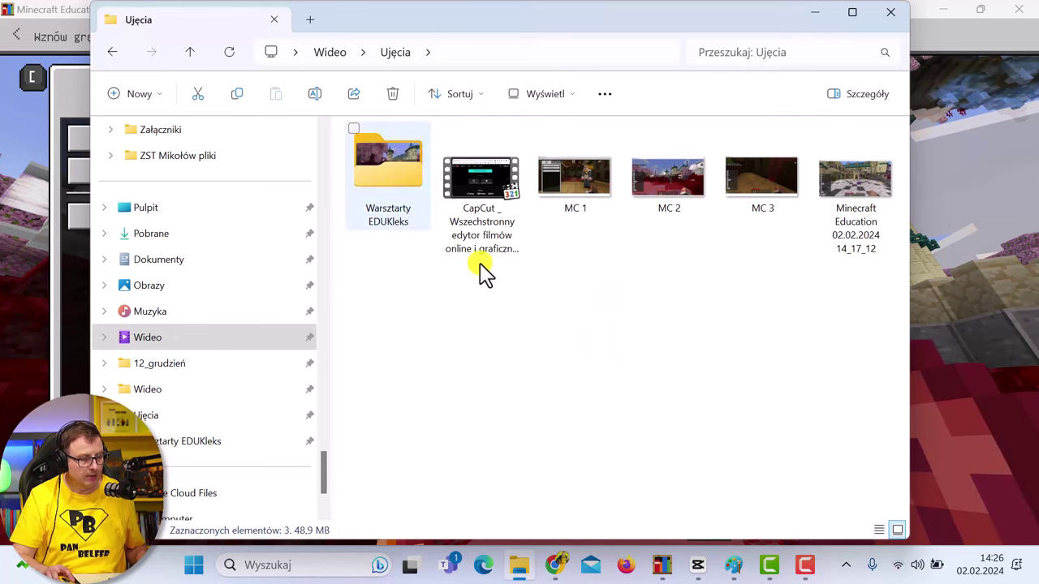
pyautogui.click(382, 186)
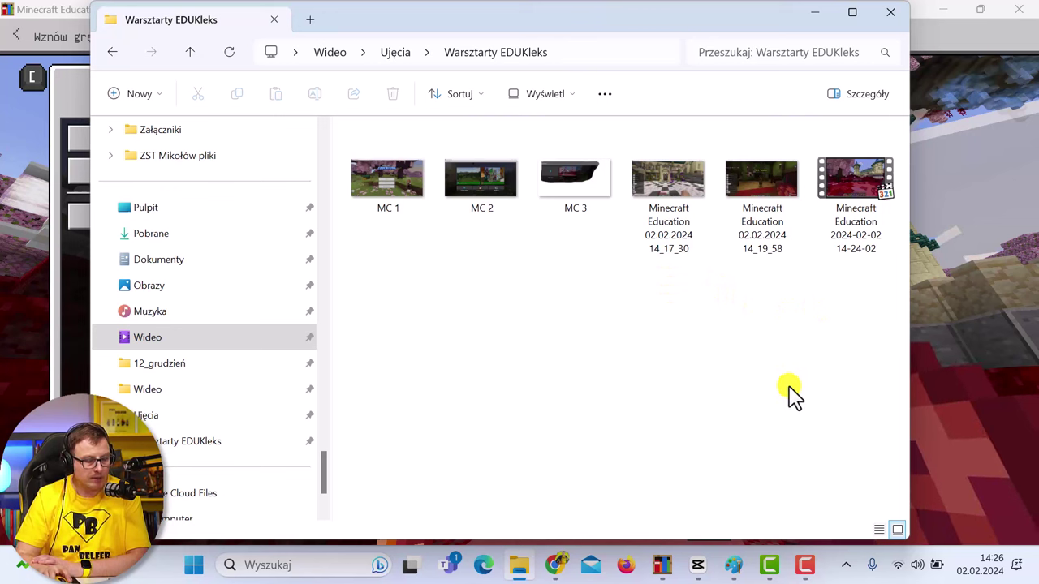
pyautogui.moveTo(697, 565)
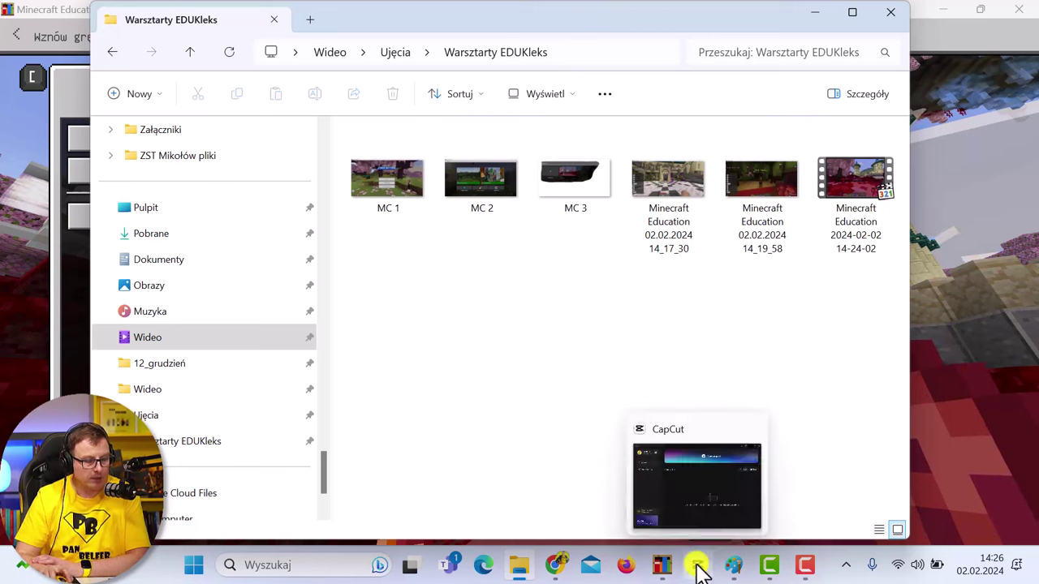
# Step: Create a new empty CapCut project, 0202, at original ratio and 25.00 fps
pyautogui.click(696, 560)
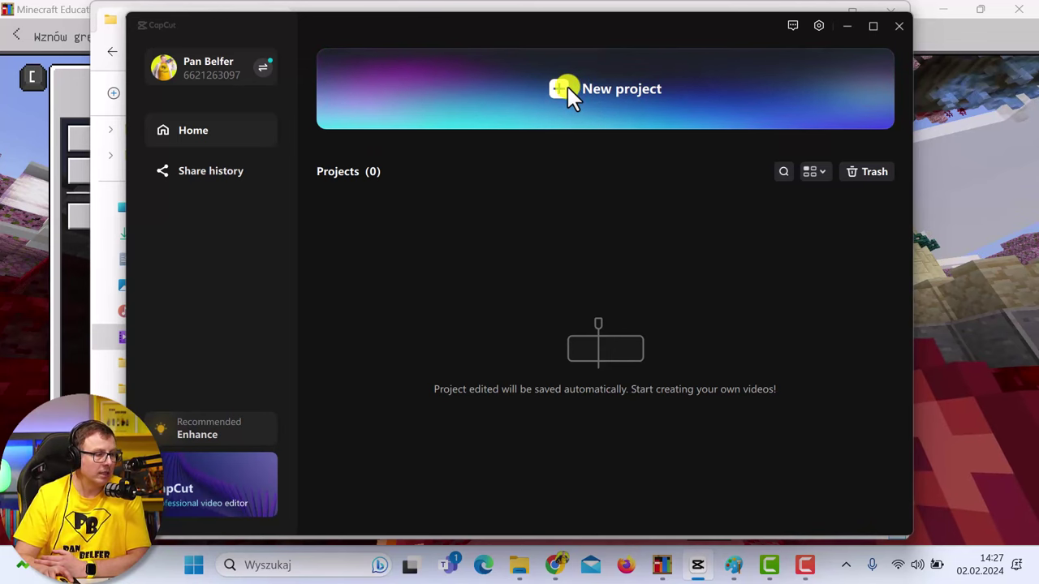
pyautogui.click(568, 85)
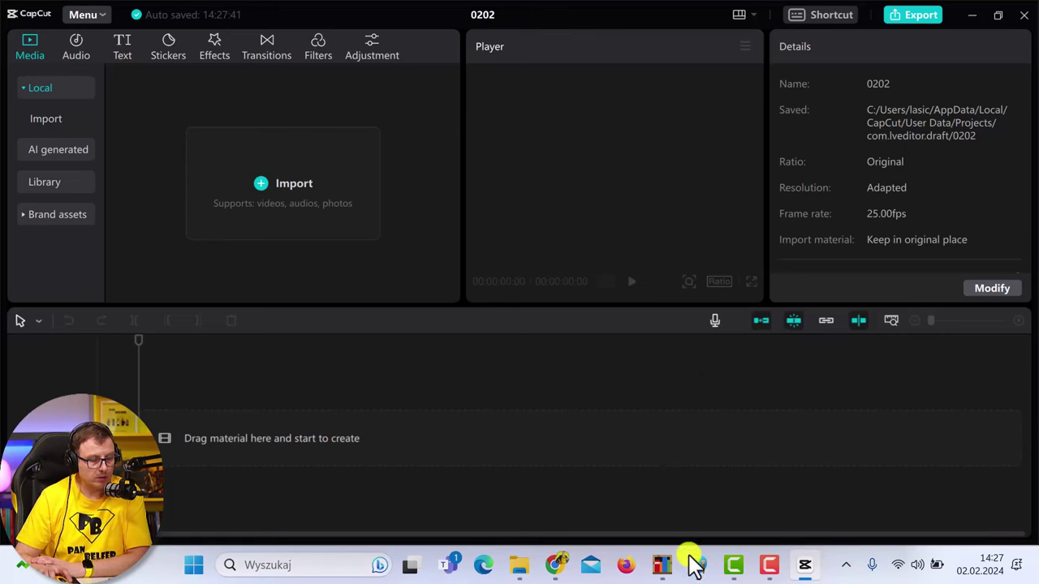
# Step: In Minecraft's Ustawienia > Dźwięk settings, drag the Główne volume slider down to 0
pyautogui.click(662, 566)
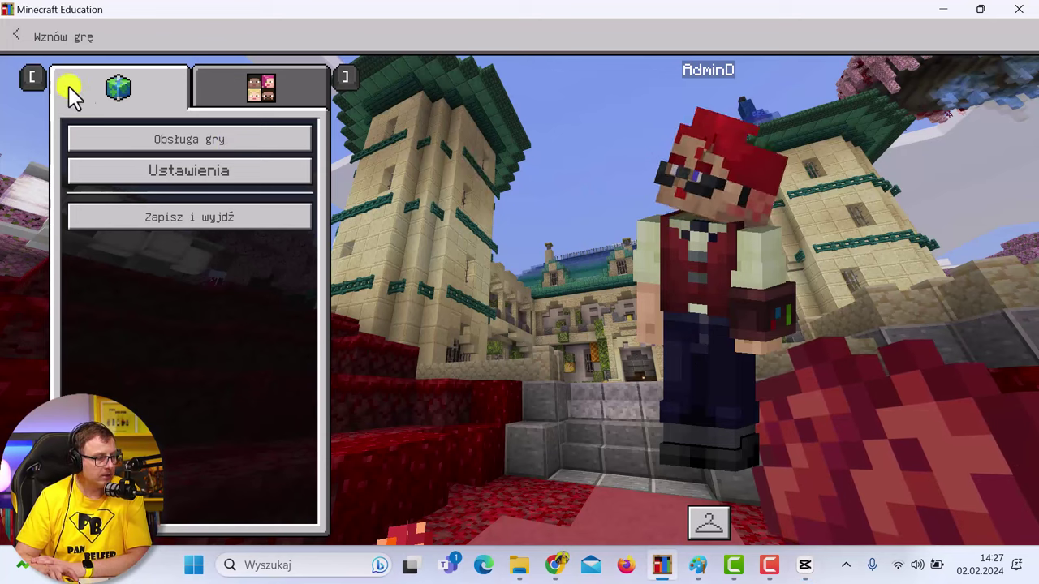
pyautogui.click(161, 173)
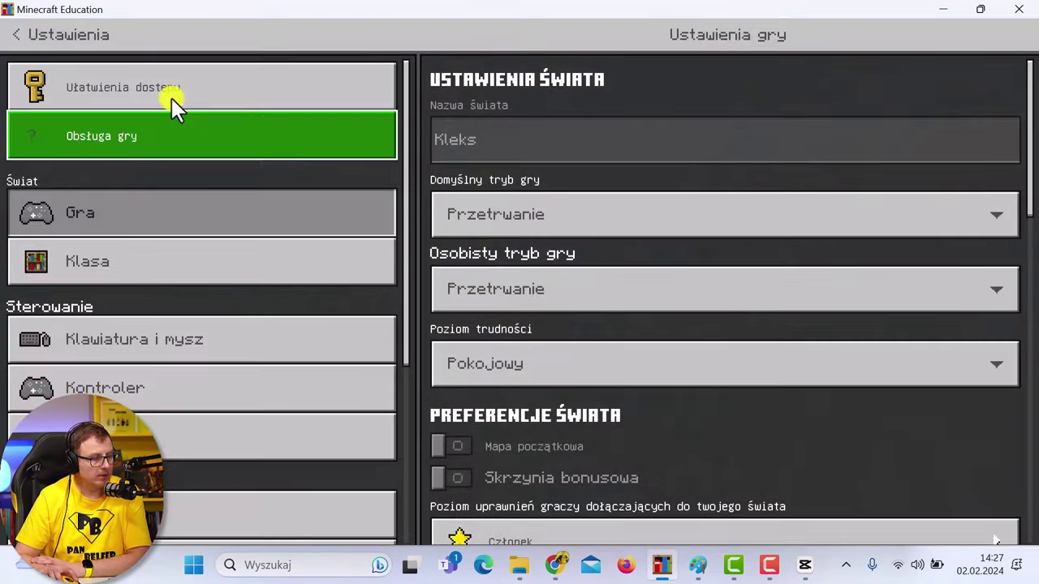
pyautogui.scroll(-2, 132, 313)
pyautogui.scroll(-3, 134, 319)
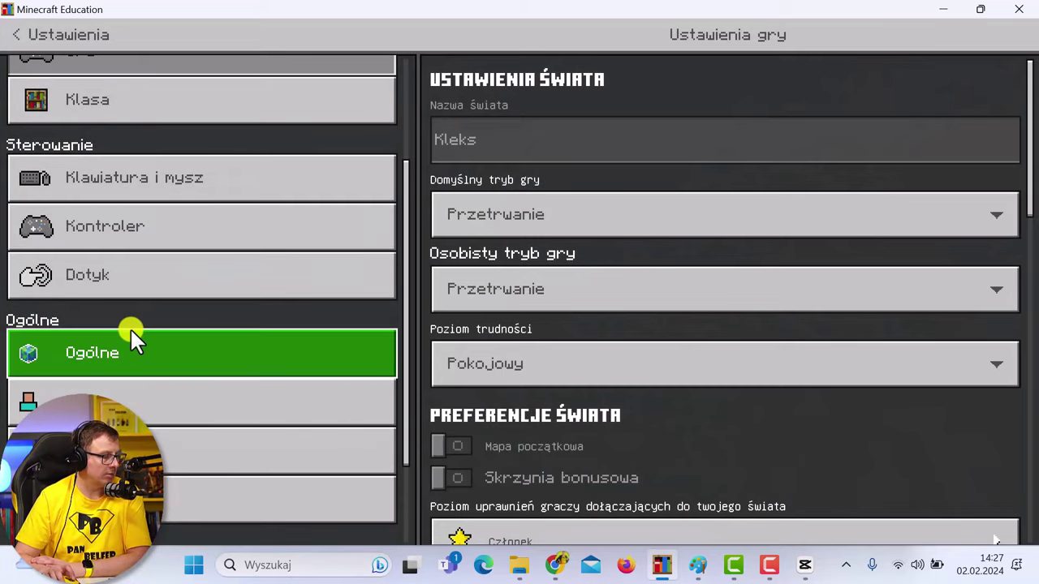
pyautogui.scroll(-2, 135, 248)
pyautogui.scroll(-1, 123, 289)
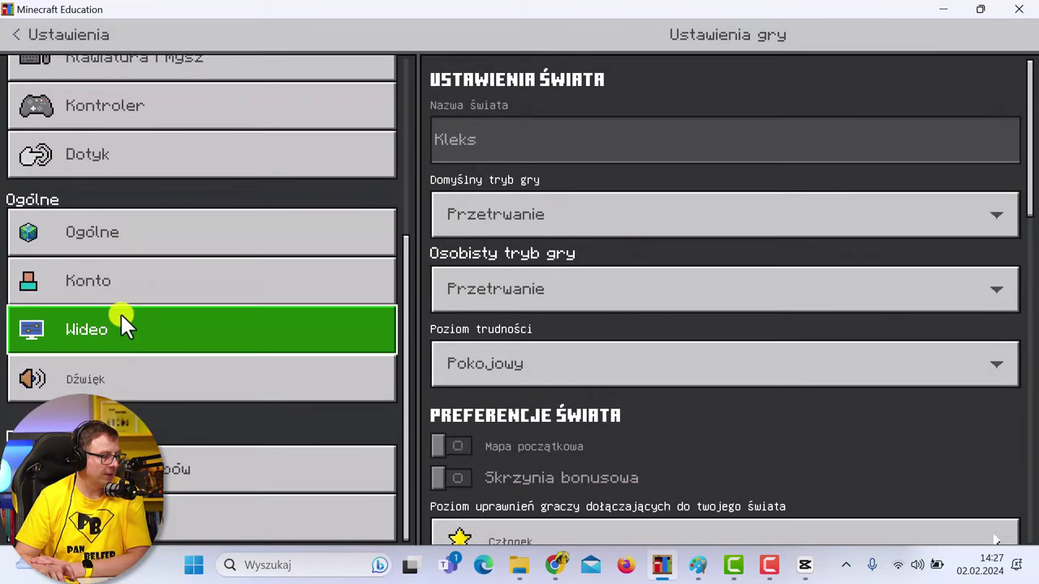
pyautogui.click(135, 369)
pyautogui.moveTo(566, 139); pyautogui.dragTo(390, 131)
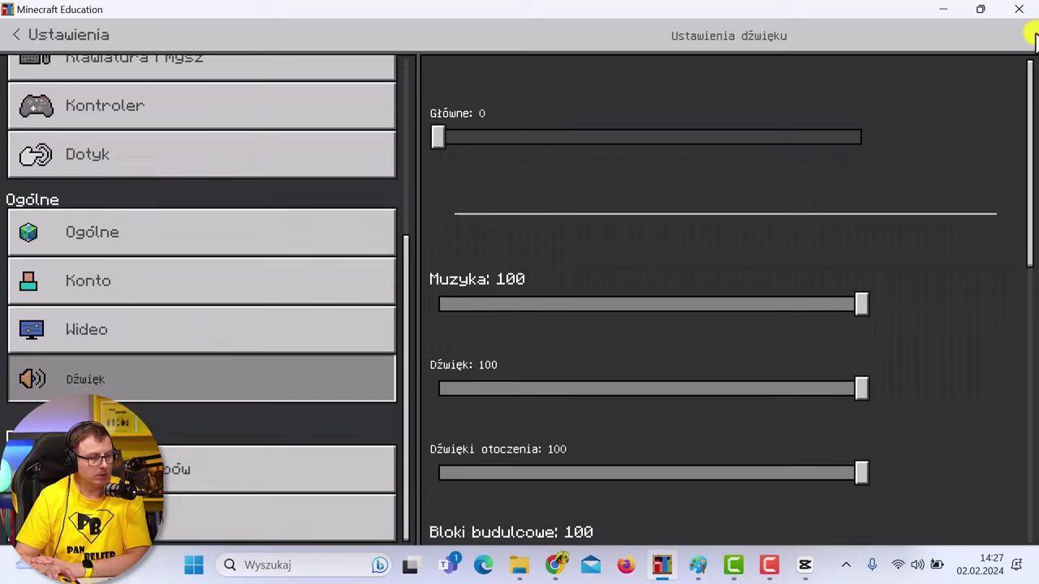
# Step: Minimize Minecraft and bring the empty CapCut project 0202 back to the front
pyautogui.click(944, 9)
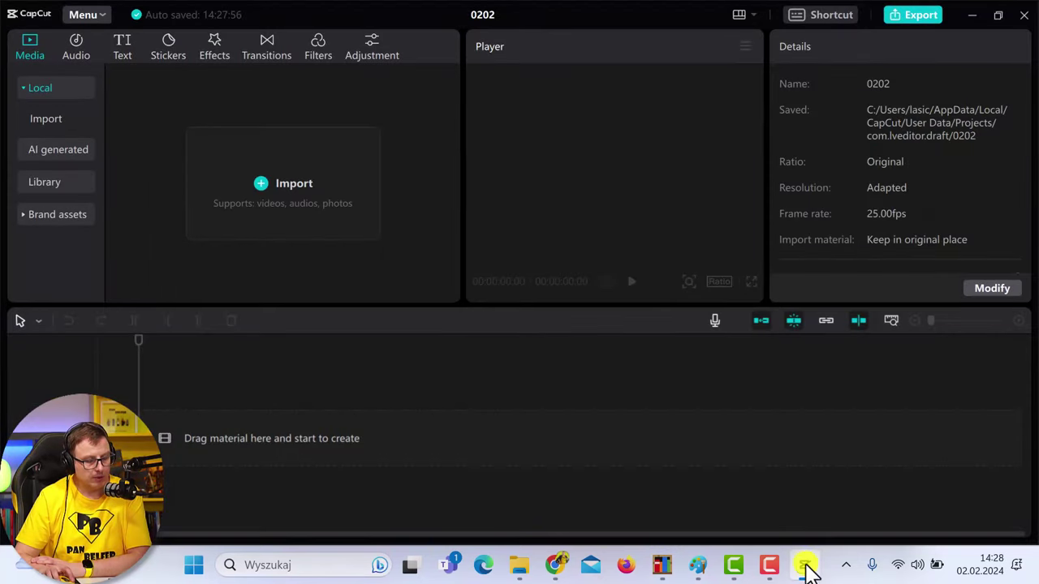
pyautogui.click(804, 567)
pyautogui.click(805, 567)
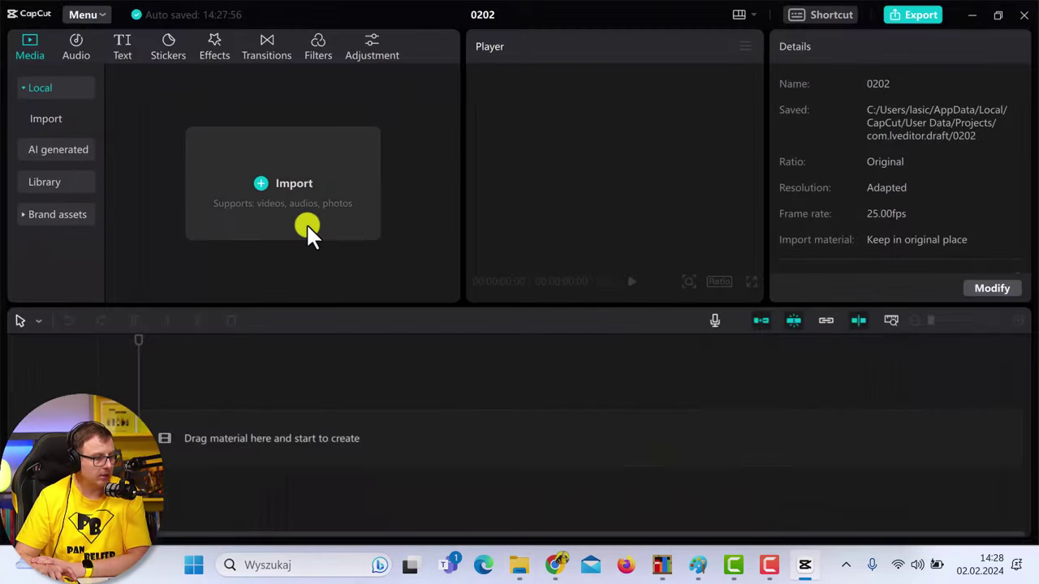
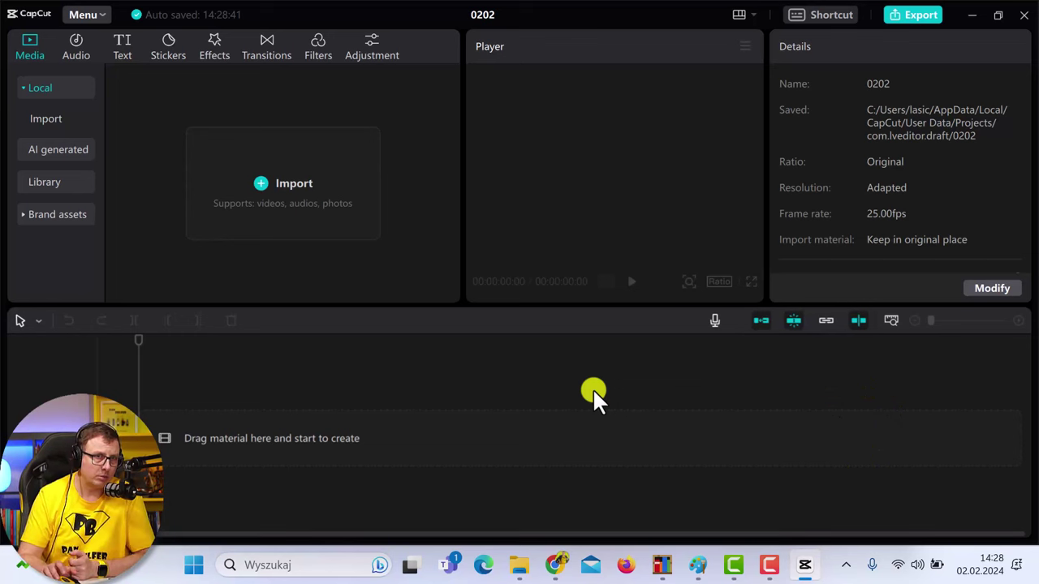
# Step: Select the six Minecraft files (MC 1–3.jpg and gameplay clips) in the Warsztarty EDUKleks folder for import
pyautogui.click(278, 188)
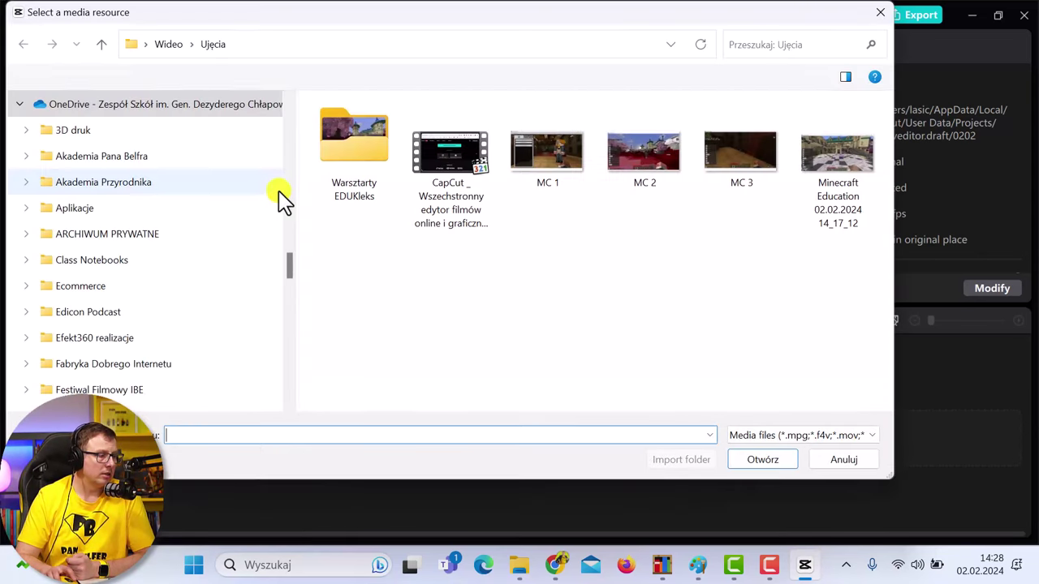
pyautogui.doubleClick(354, 154)
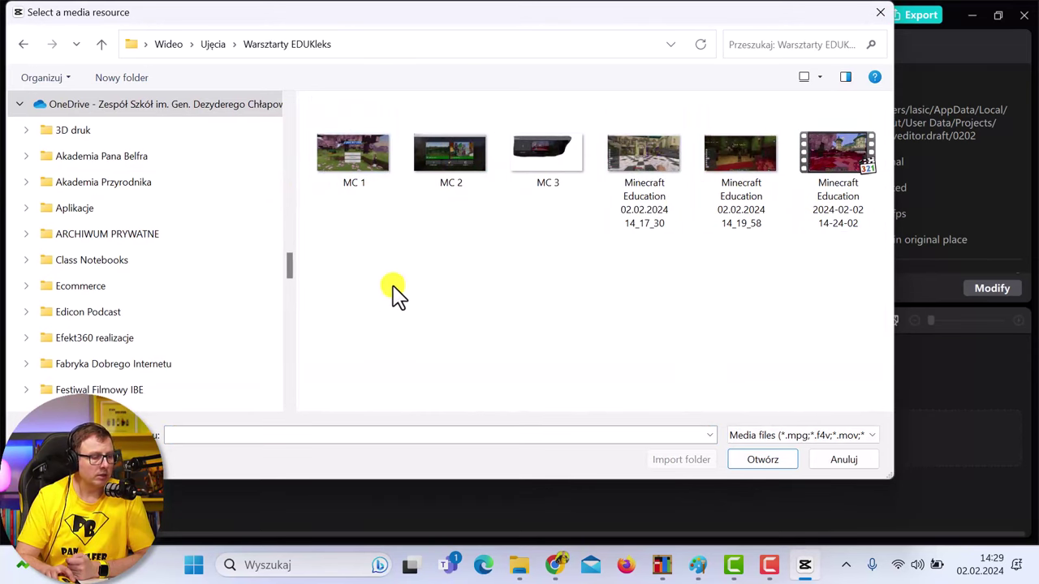
pyautogui.moveTo(345, 246)
pyautogui.mouseDown()
pyautogui.moveTo(737, 162)
pyautogui.moveTo(851, 151)
pyautogui.mouseUp()
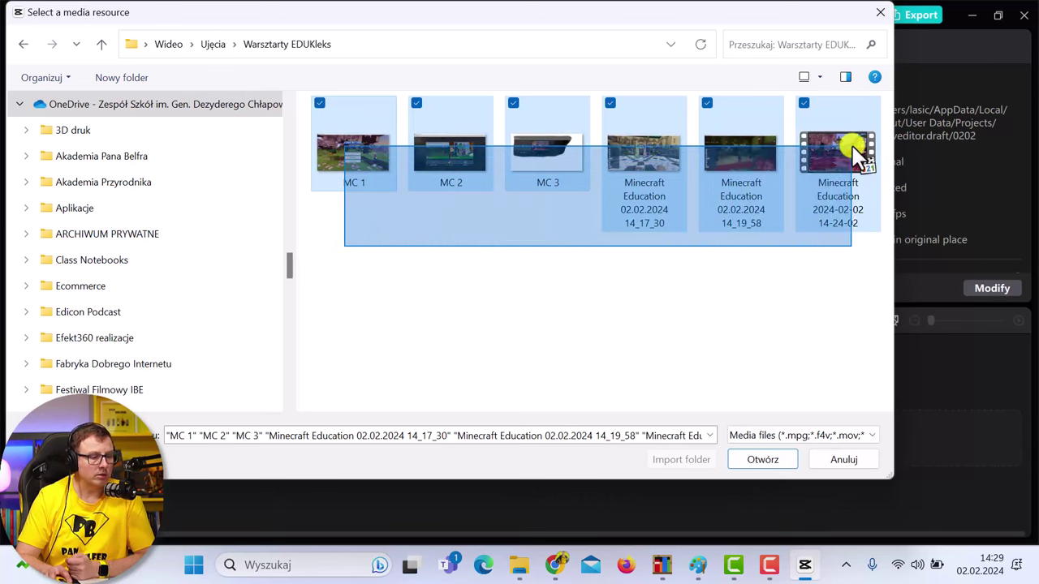
pyautogui.click(763, 459)
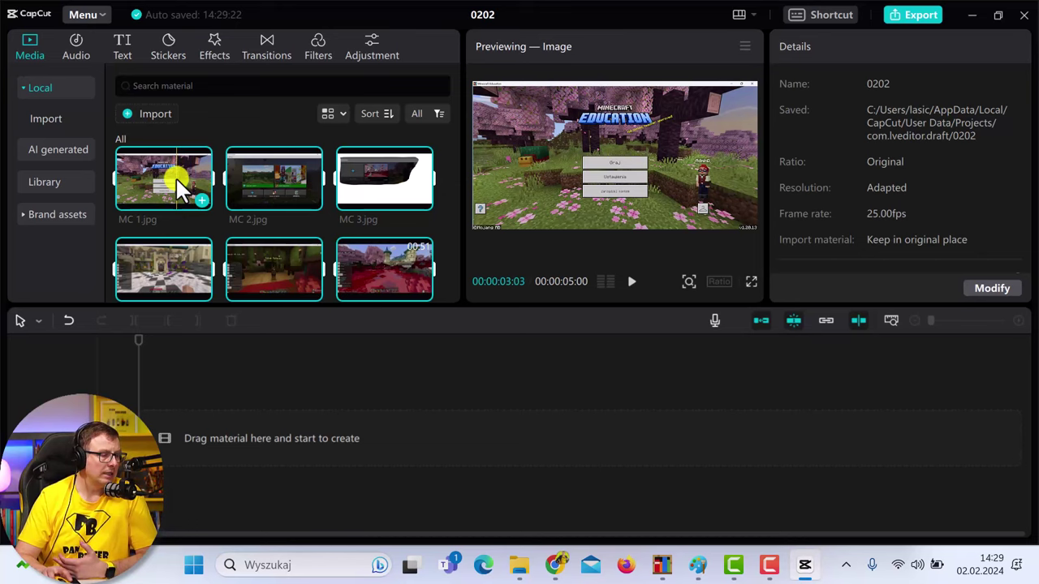
# Step: Place all imported media in a row on the timeline and scrub through the 1:15 sequence
pyautogui.moveTo(175, 176); pyautogui.dragTo(158, 426)
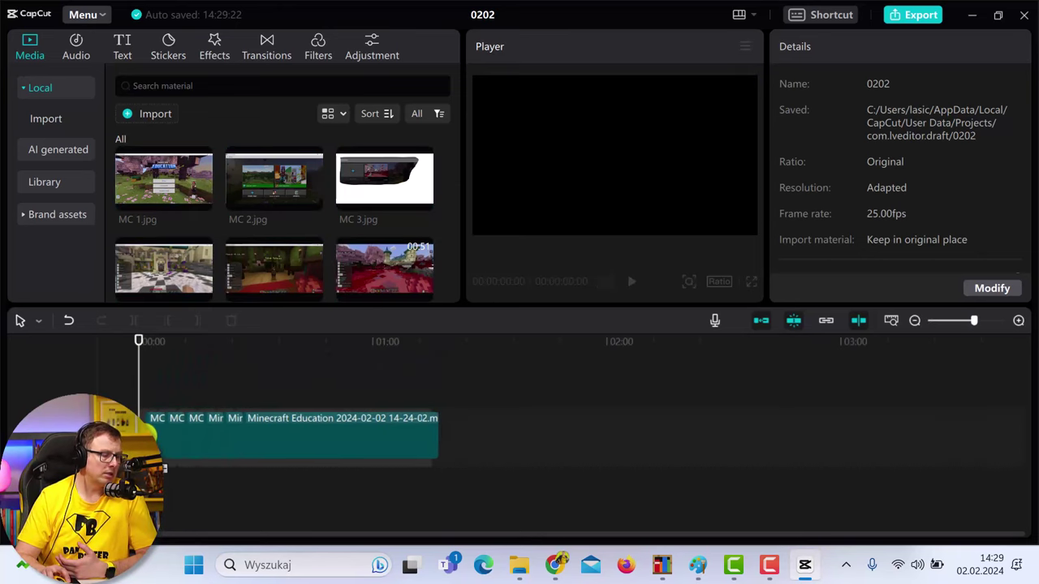
pyautogui.click(304, 420)
pyautogui.click(289, 371)
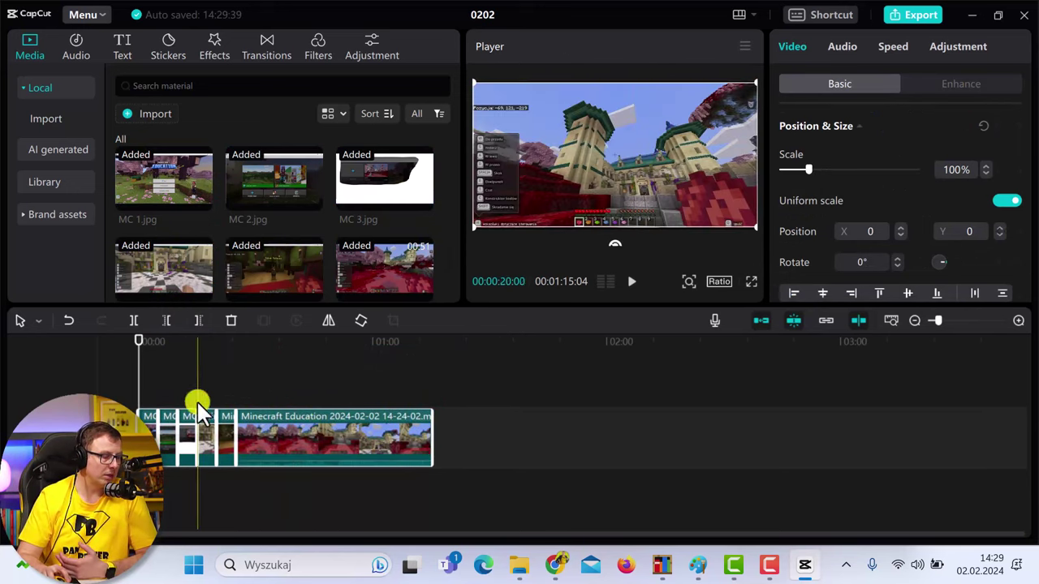
pyautogui.click(426, 334)
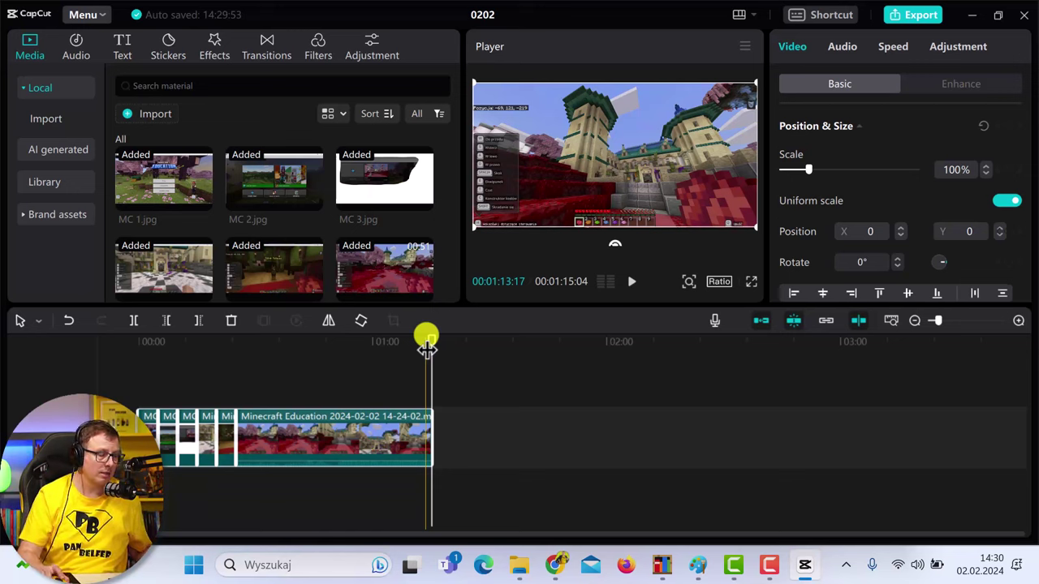
pyautogui.moveTo(427, 347); pyautogui.dragTo(297, 342)
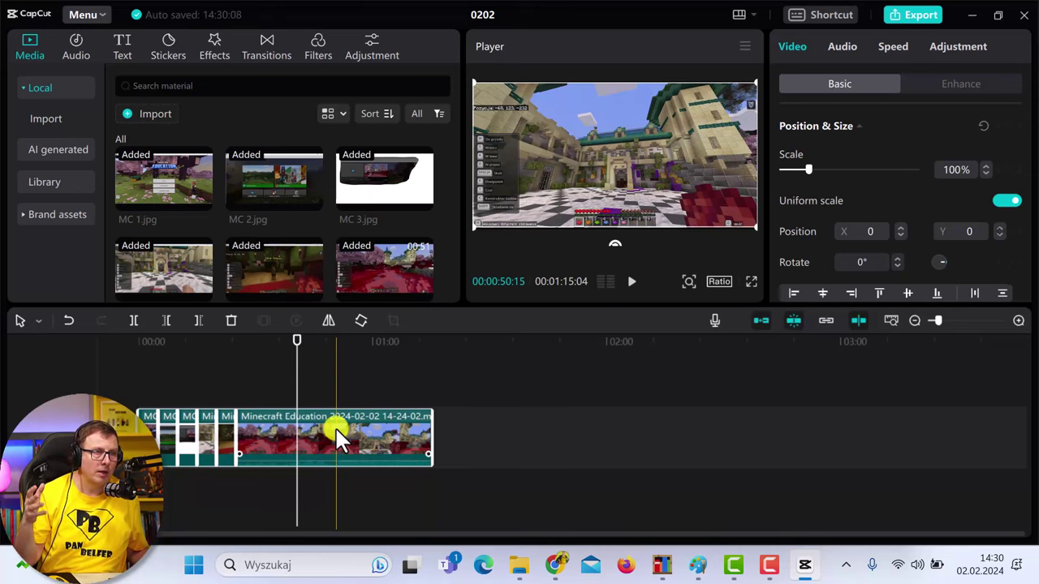
# Step: Delete every timeline clip except MC 1.jpg
pyautogui.click(493, 427)
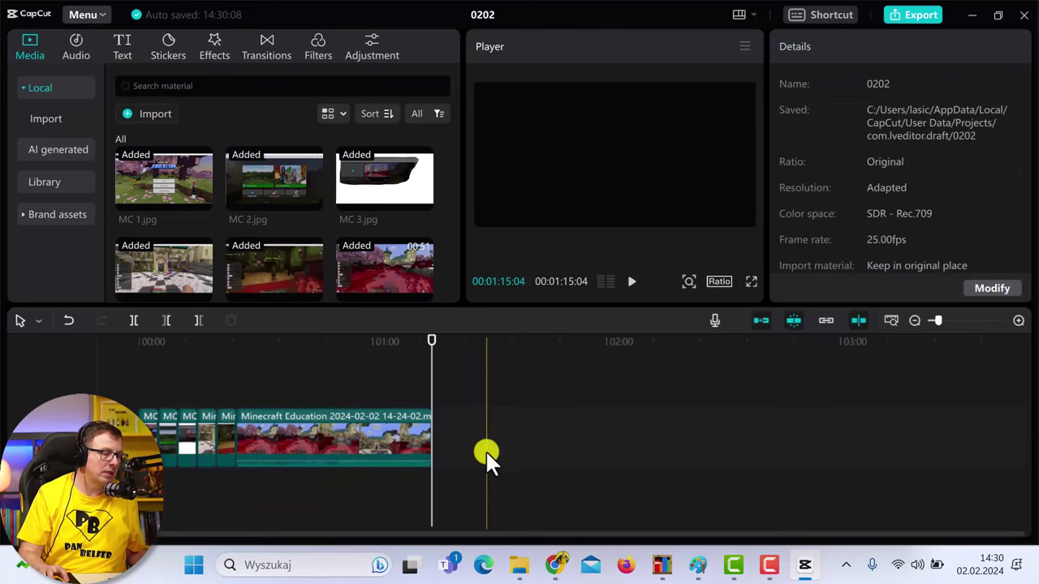
pyautogui.click(267, 424)
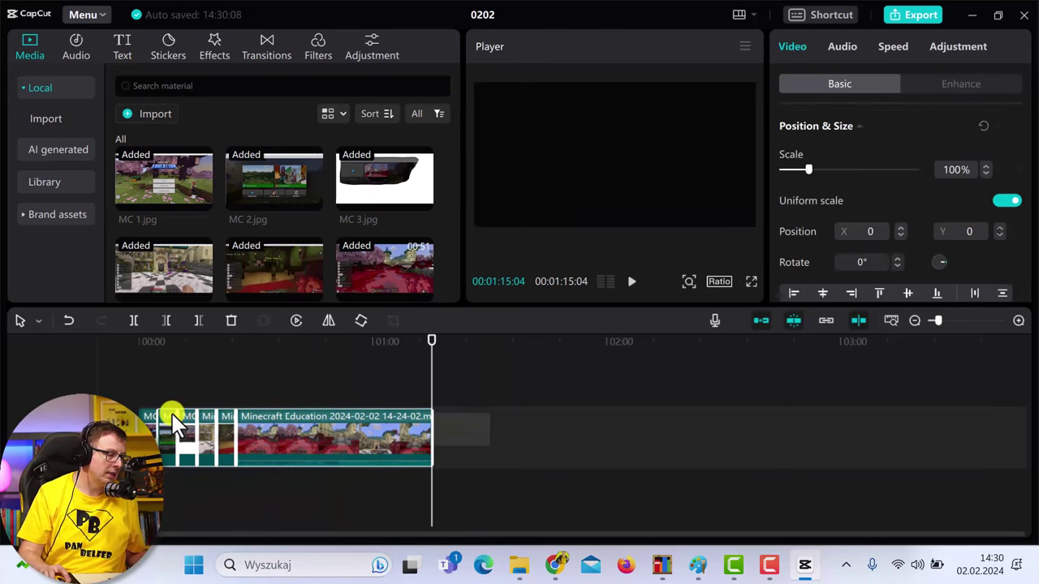
pyautogui.click(173, 422)
pyautogui.press('Delete')
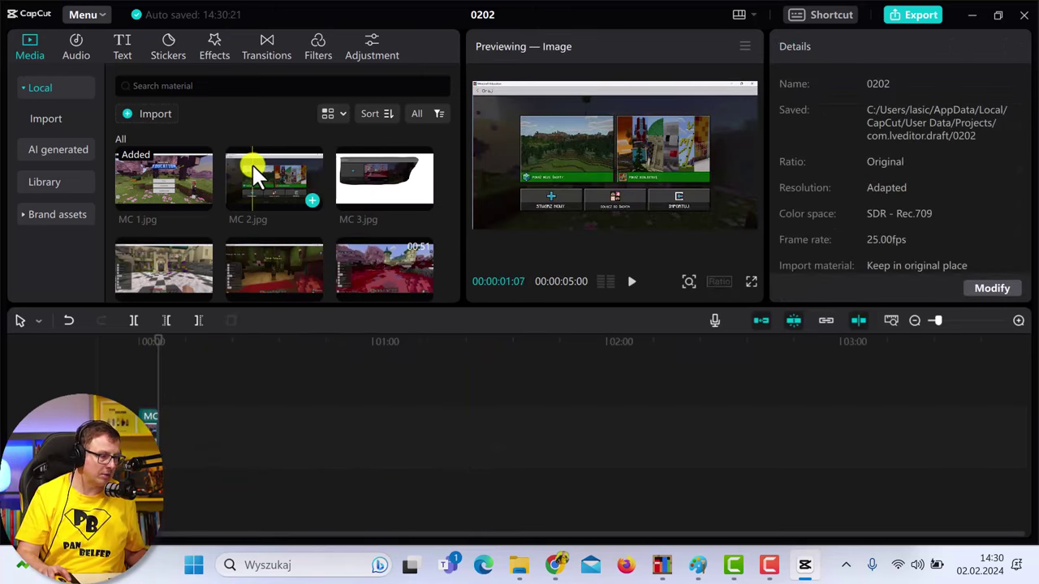
pyautogui.click(282, 174)
pyautogui.moveTo(277, 172); pyautogui.dragTo(204, 457)
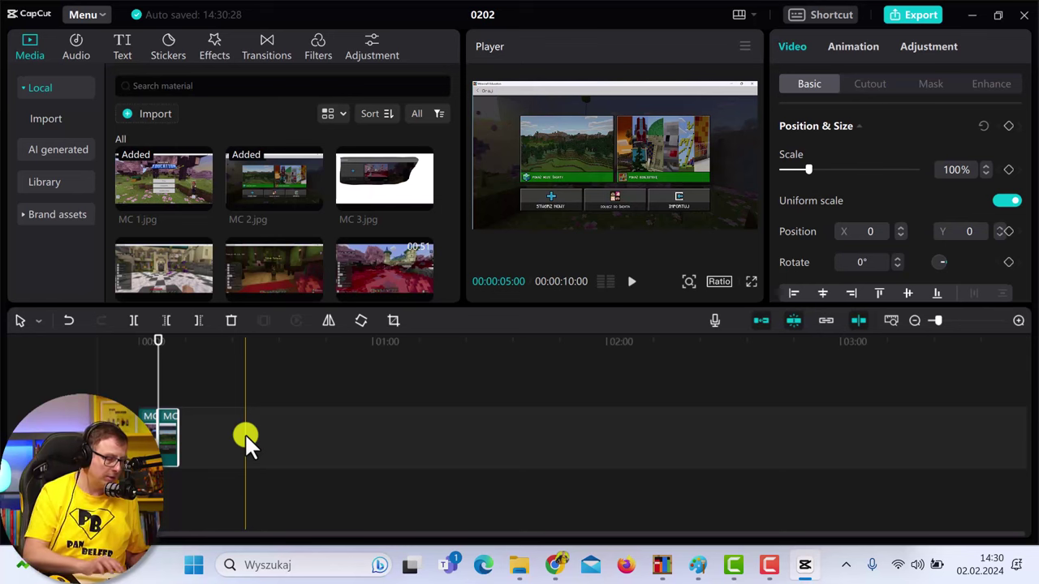
pyautogui.press('Delete')
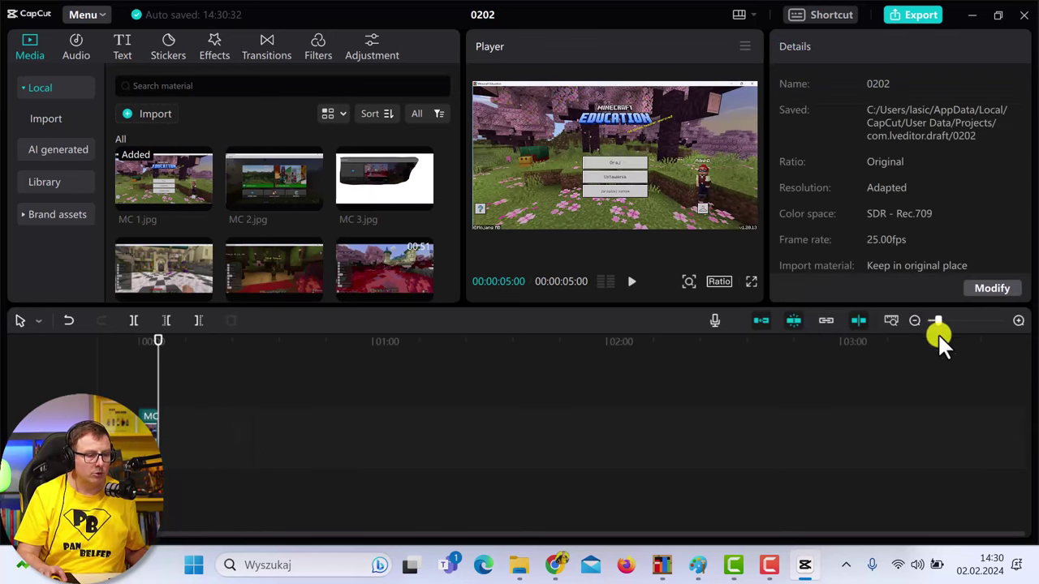
# Step: Extend MC 1.jpg from 5 to 6 seconds and play it back from the start
pyautogui.moveTo(935, 318); pyautogui.dragTo(973, 323)
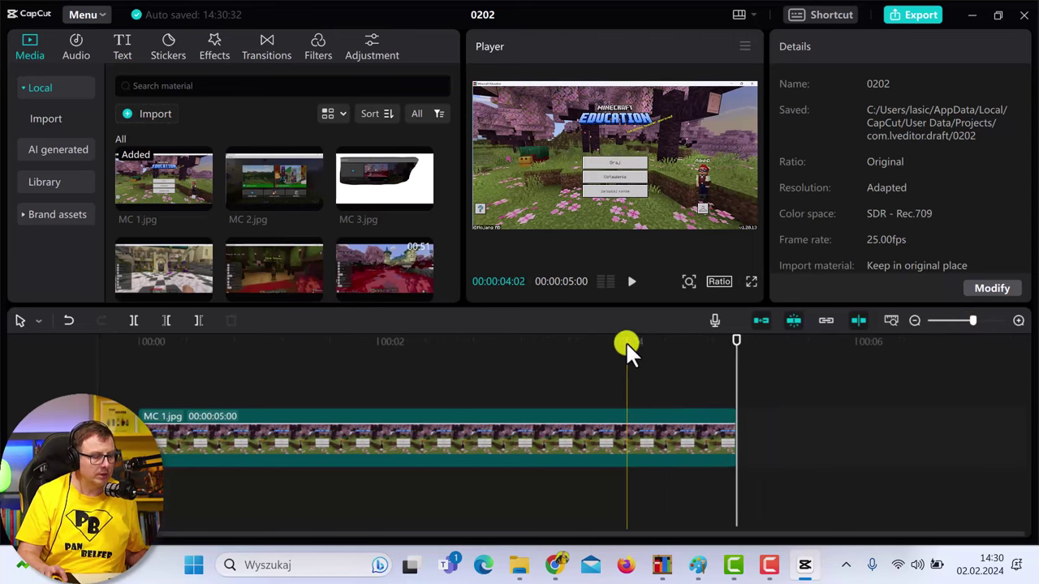
pyautogui.click(394, 454)
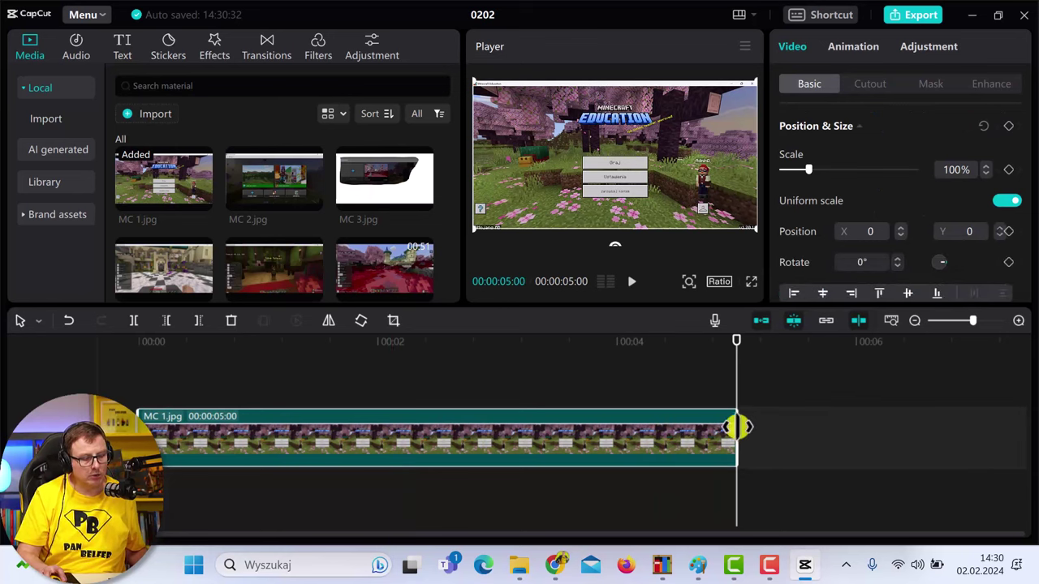
pyautogui.moveTo(737, 427); pyautogui.dragTo(851, 421)
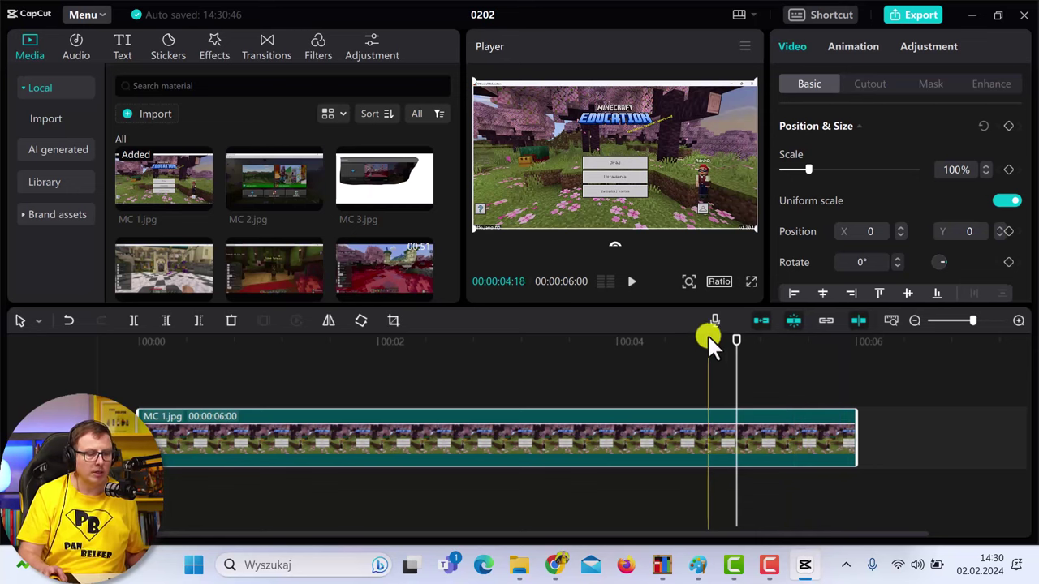
pyautogui.moveTo(735, 341); pyautogui.dragTo(146, 339)
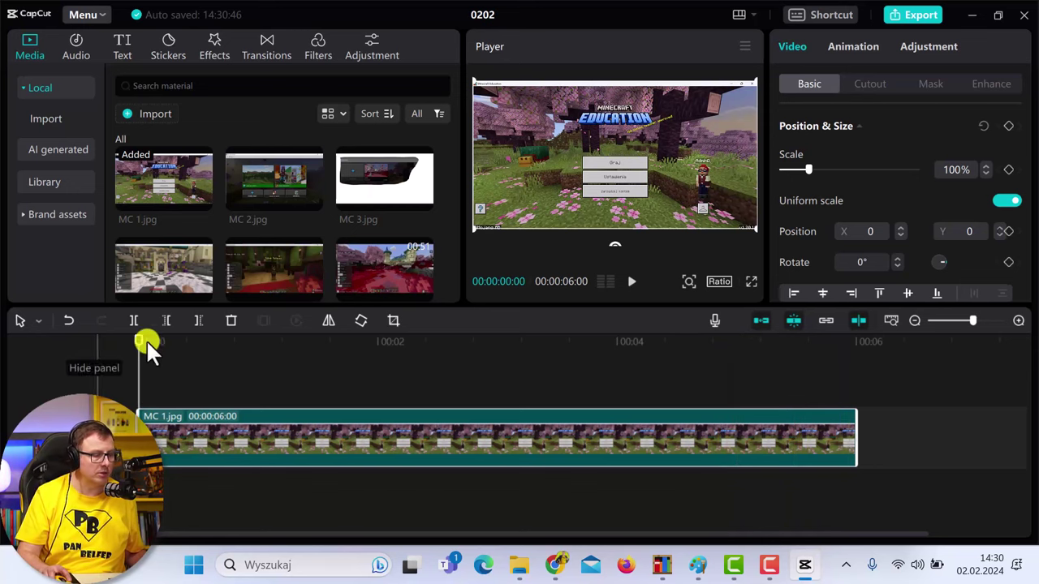
pyautogui.click(632, 281)
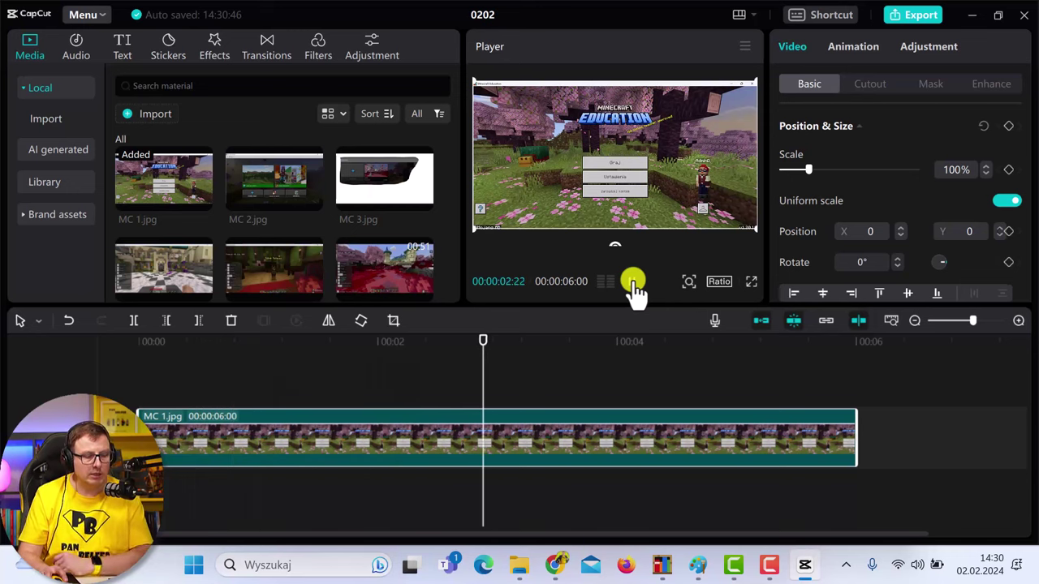
pyautogui.click(633, 282)
pyautogui.moveTo(575, 341); pyautogui.dragTo(516, 341)
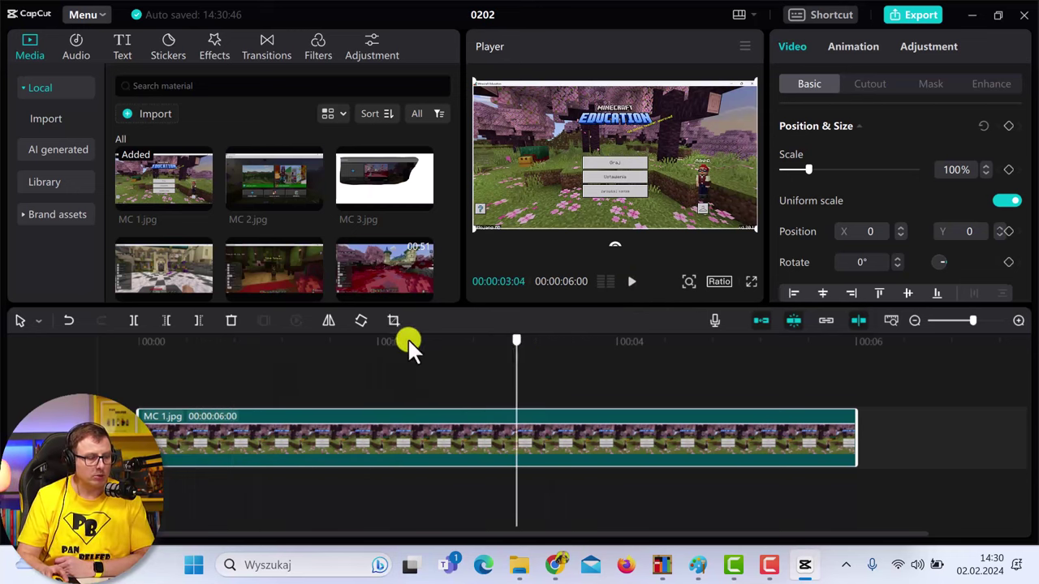
pyautogui.moveTo(408, 338); pyautogui.dragTo(100, 350)
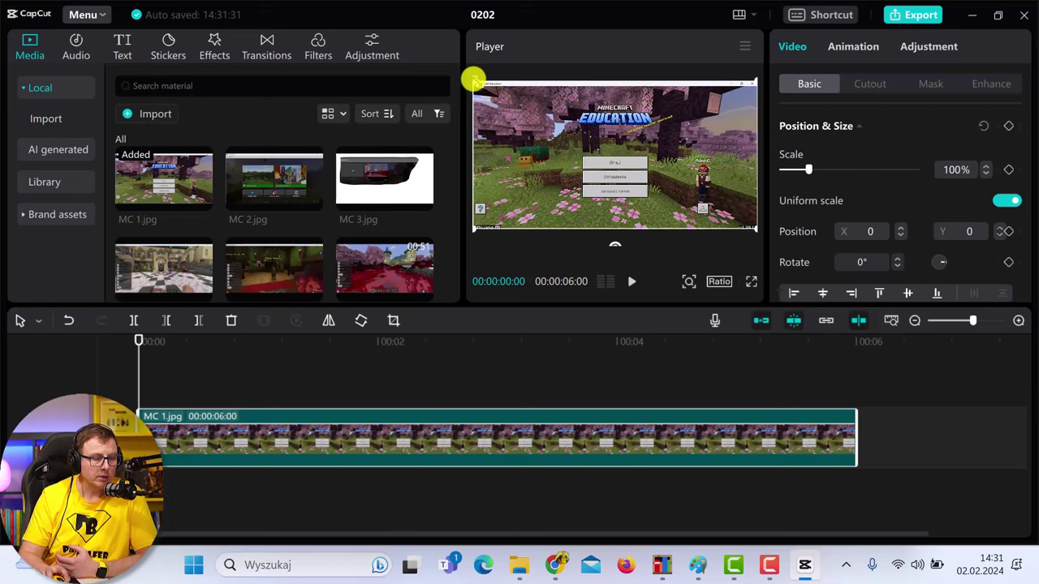
# Step: Keyframe MC 1.jpg at 117% at 0:00, then 236% framing the Minecraft Education title at 0:02
pyautogui.moveTo(473, 79); pyautogui.dragTo(444, 51)
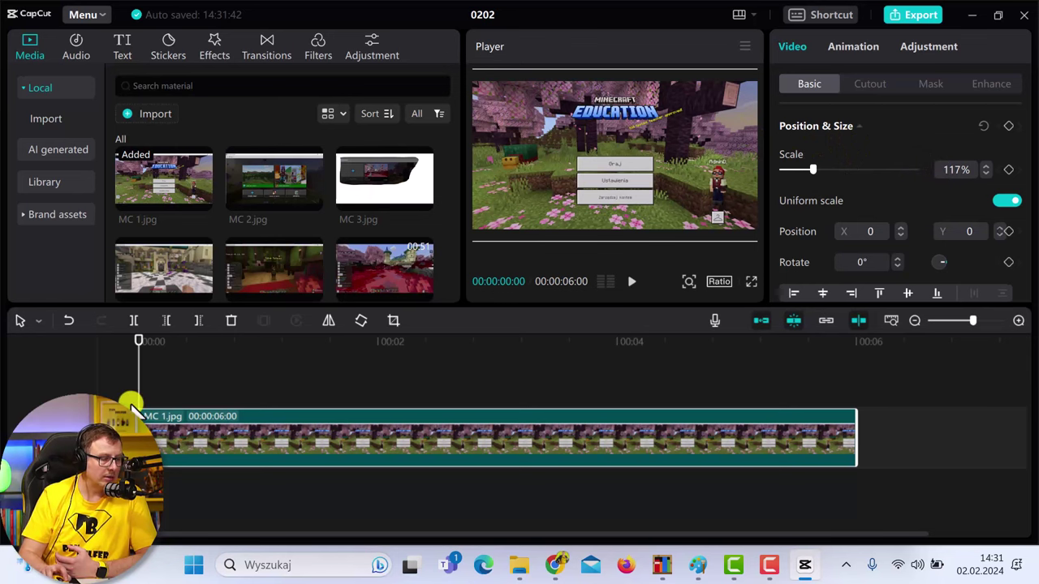
pyautogui.click(1007, 126)
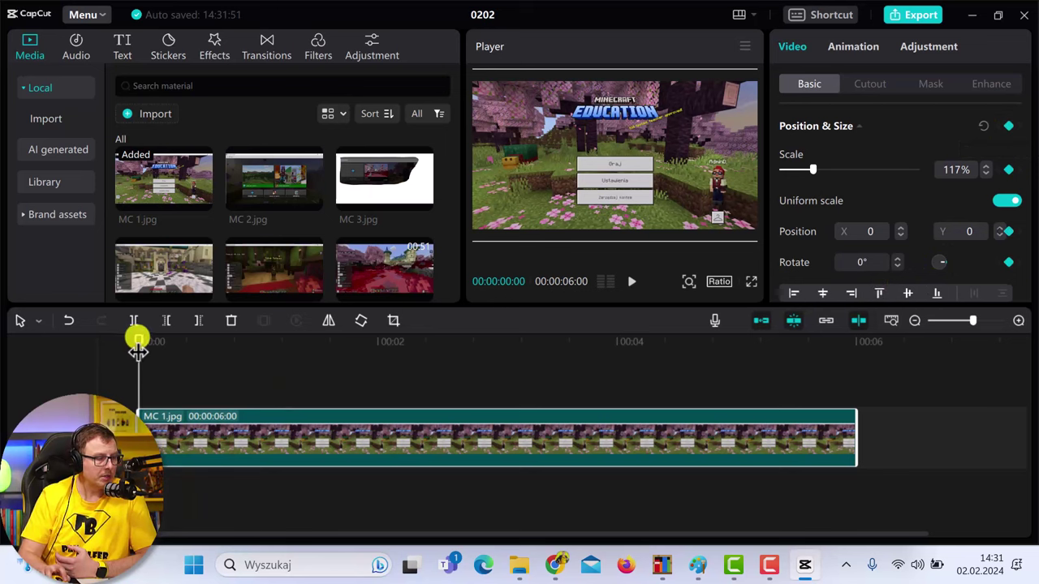
pyautogui.moveTo(138, 341); pyautogui.dragTo(363, 341)
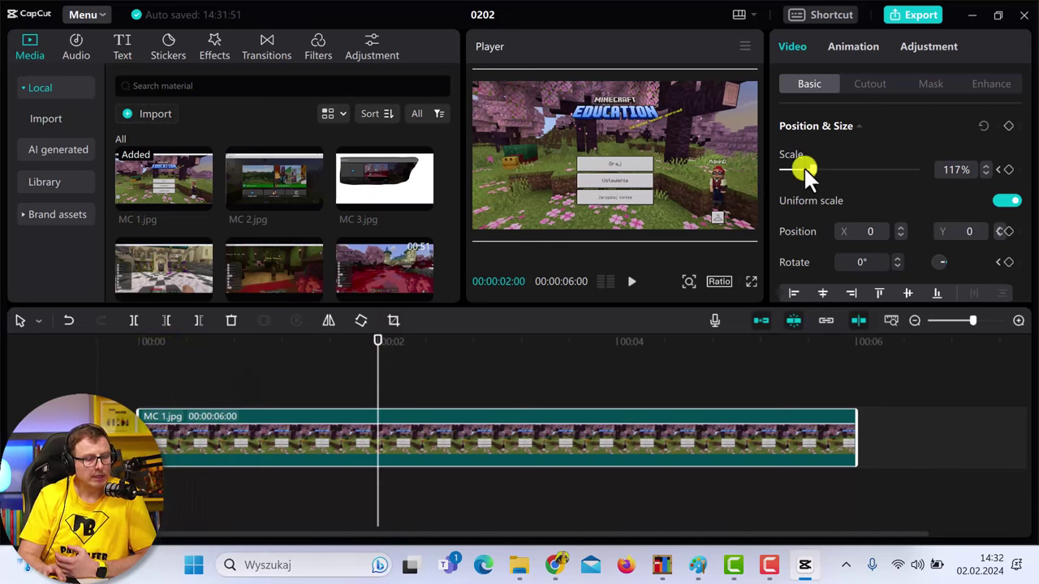
pyautogui.moveTo(806, 171); pyautogui.dragTo(829, 169)
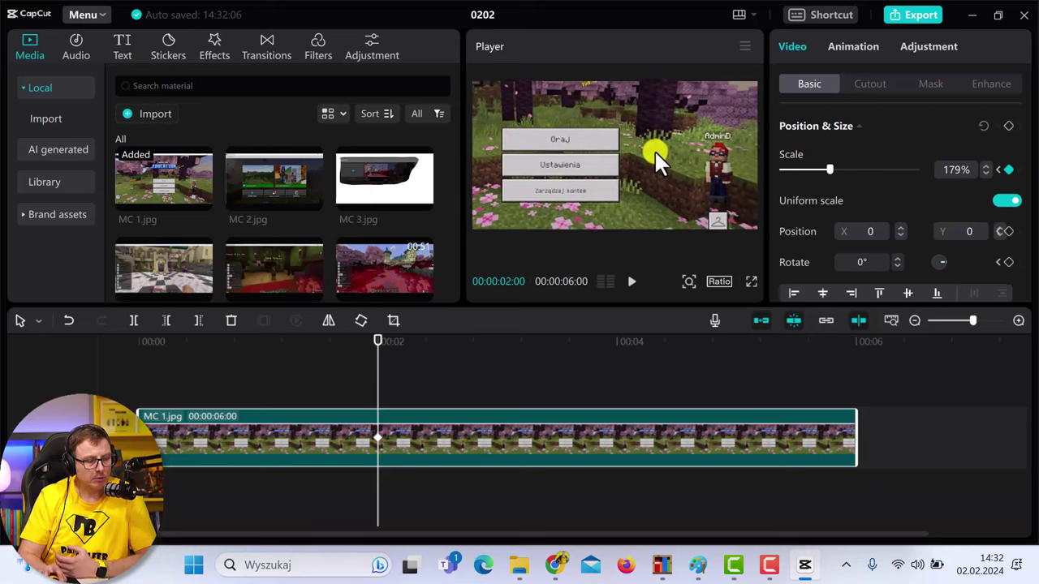
pyautogui.moveTo(654, 150)
pyautogui.mouseDown()
pyautogui.moveTo(684, 198)
pyautogui.moveTo(659, 143)
pyautogui.mouseUp()
pyautogui.moveTo(827, 170); pyautogui.dragTo(845, 169)
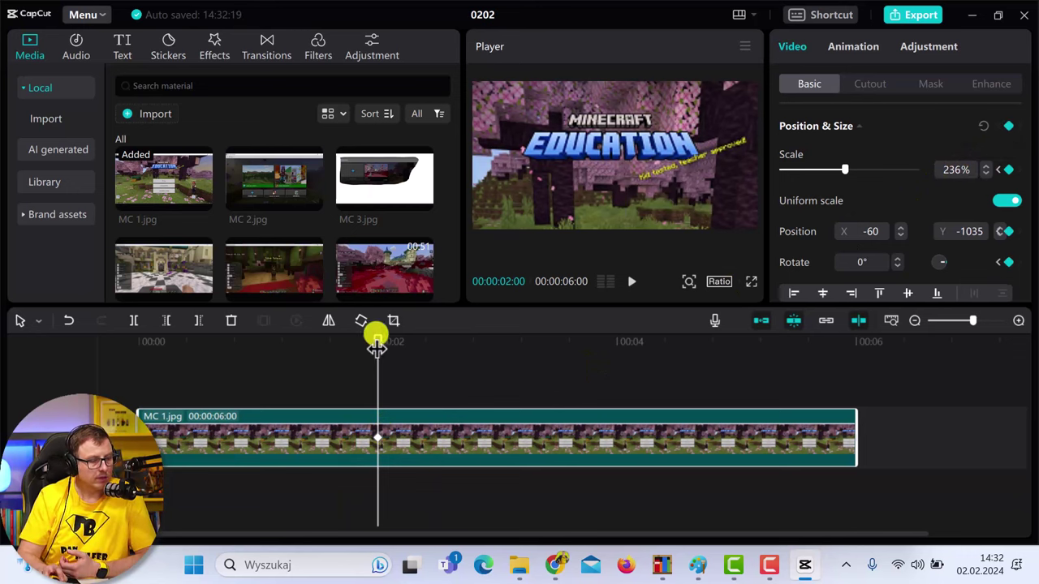
# Step: Play the zoom animation from the start and move the playhead past two seconds
pyautogui.moveTo(378, 345); pyautogui.dragTo(51, 342)
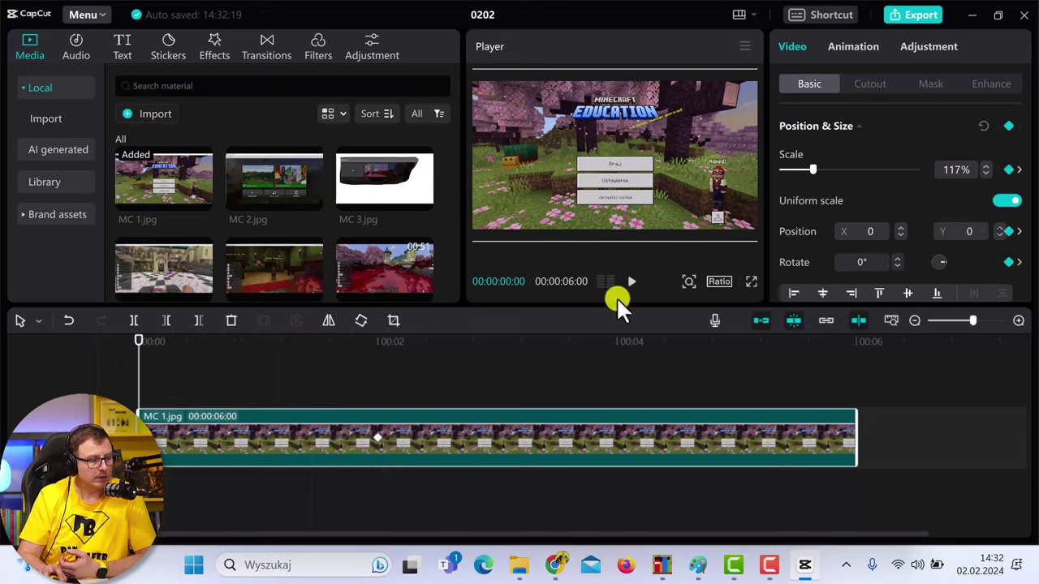
pyautogui.click(631, 282)
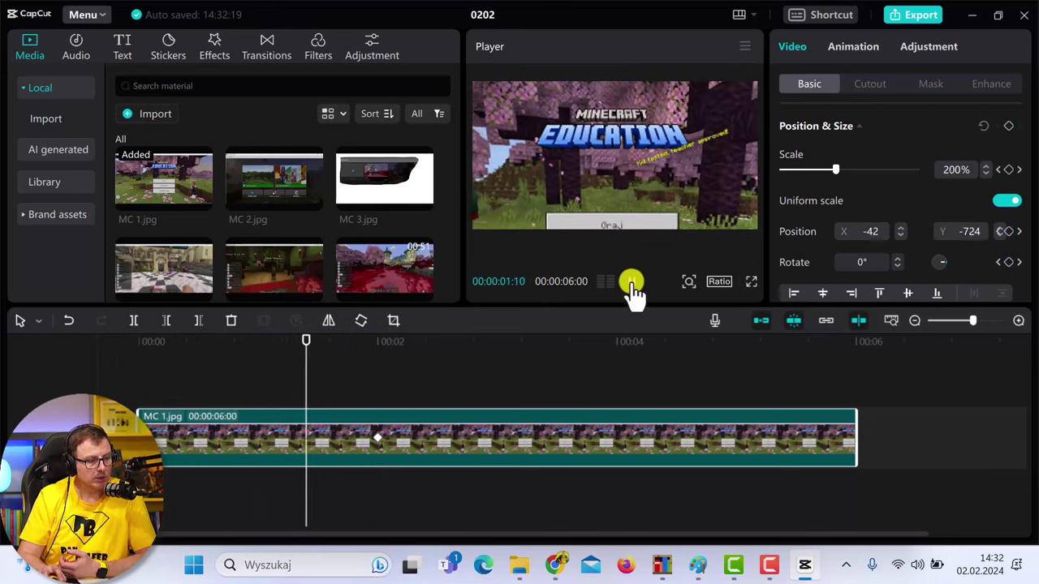
pyautogui.click(631, 283)
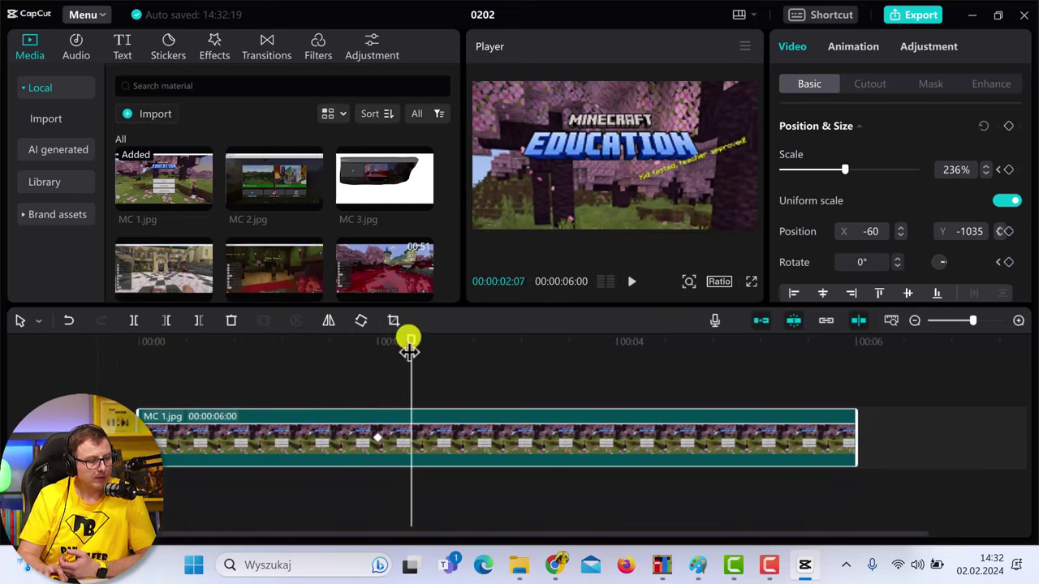
pyautogui.moveTo(408, 343); pyautogui.dragTo(849, 349)
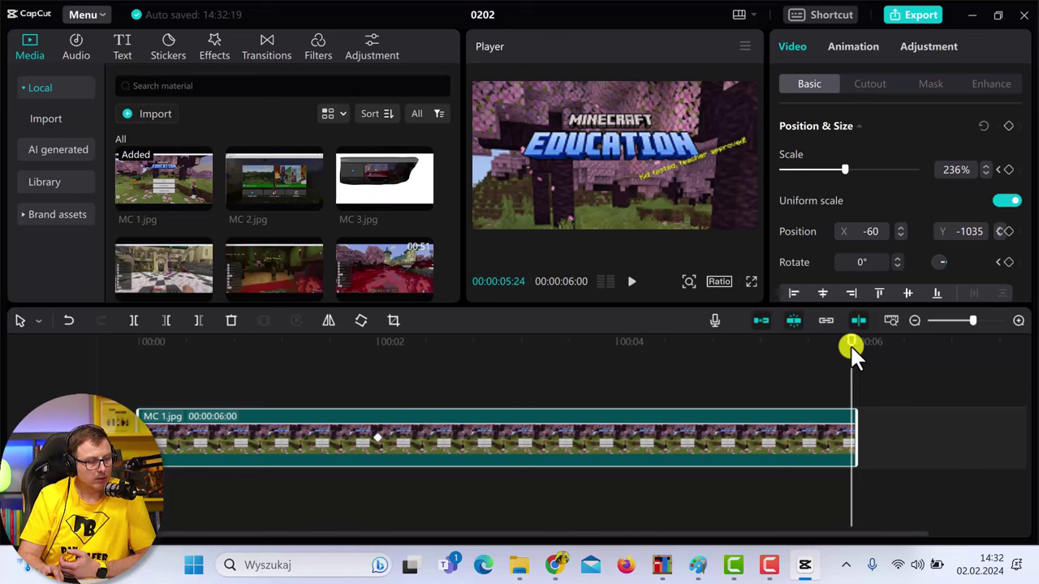
# Step: Add an end keyframe panning MC 1.jpg to -2306, 942 on the player character, then preview
pyautogui.click(1008, 126)
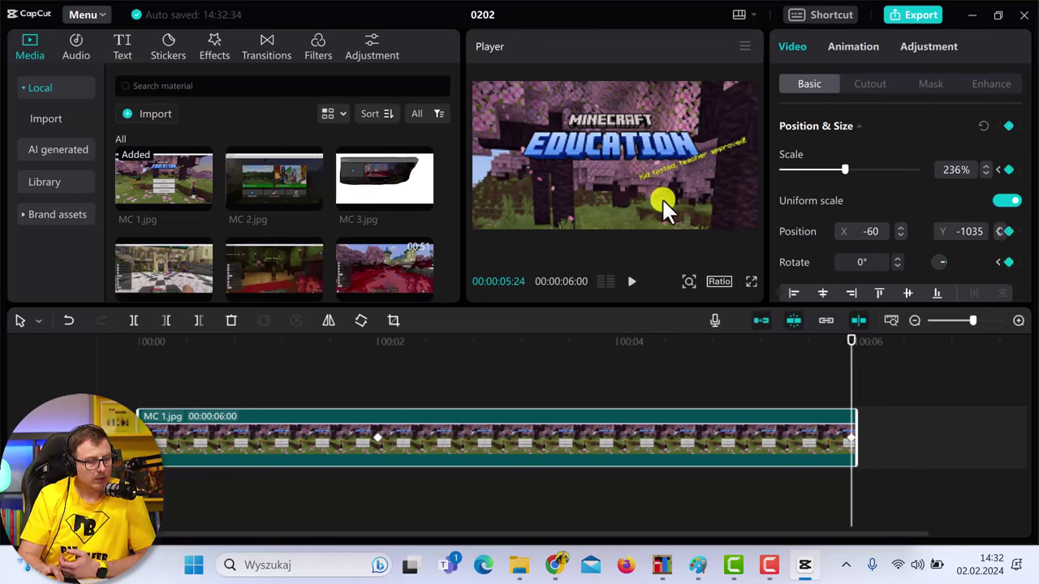
pyautogui.moveTo(661, 197)
pyautogui.mouseDown()
pyautogui.moveTo(653, 179)
pyautogui.moveTo(560, 124)
pyautogui.mouseUp()
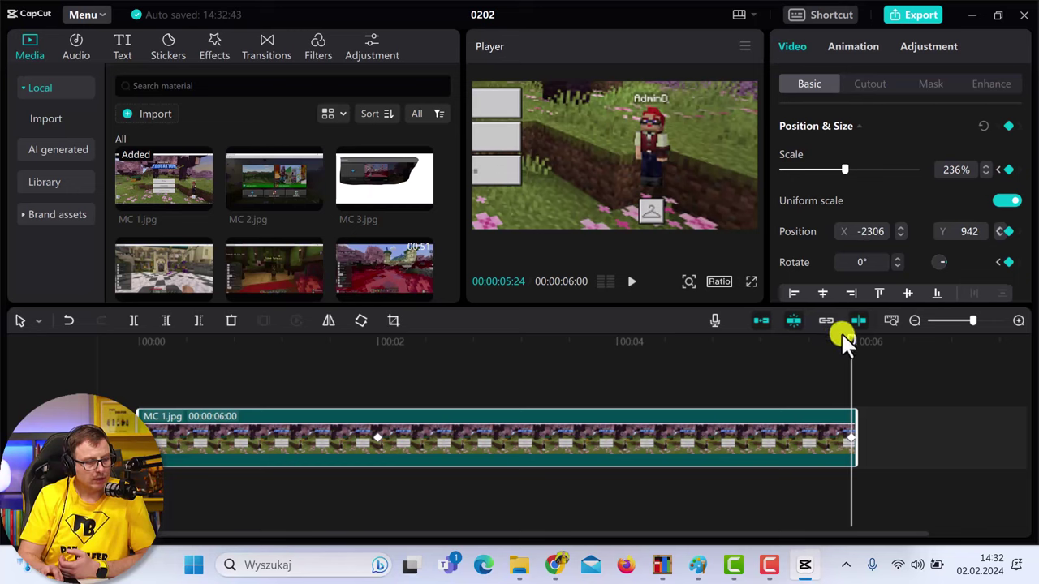
pyautogui.moveTo(849, 345); pyautogui.dragTo(21, 348)
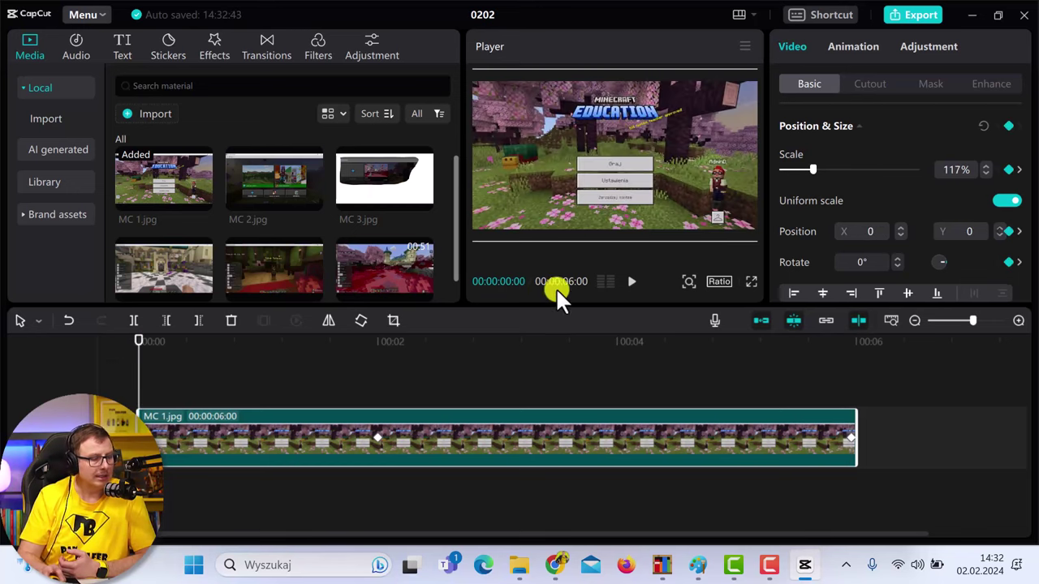
pyautogui.click(631, 282)
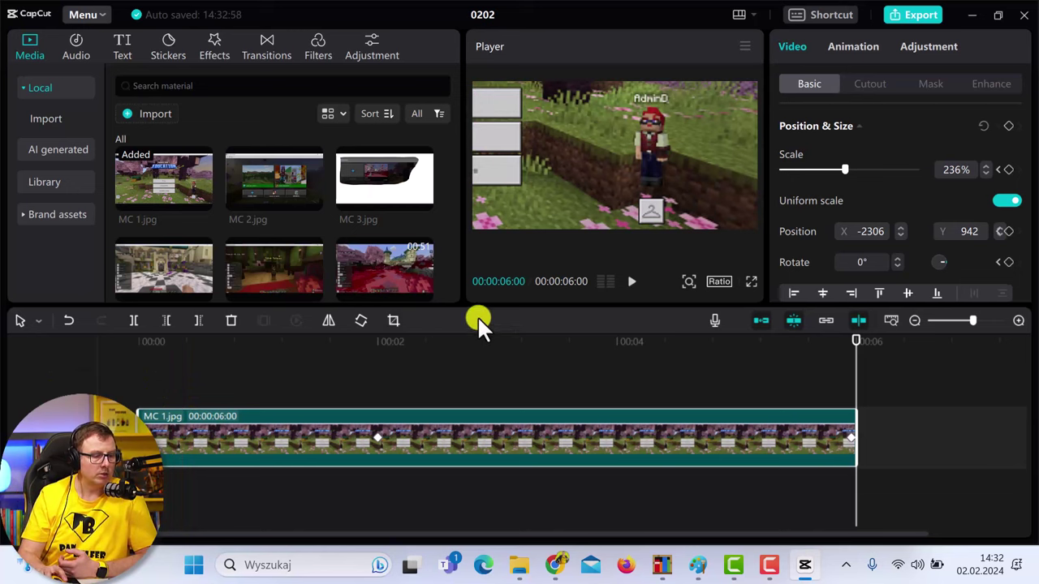
pyautogui.click(1009, 234)
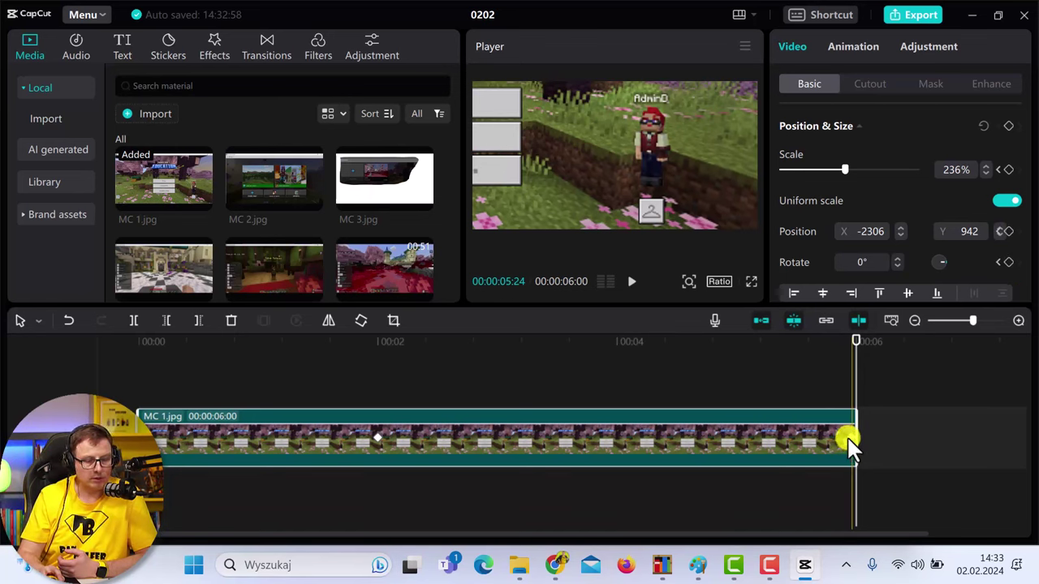
pyautogui.click(850, 439)
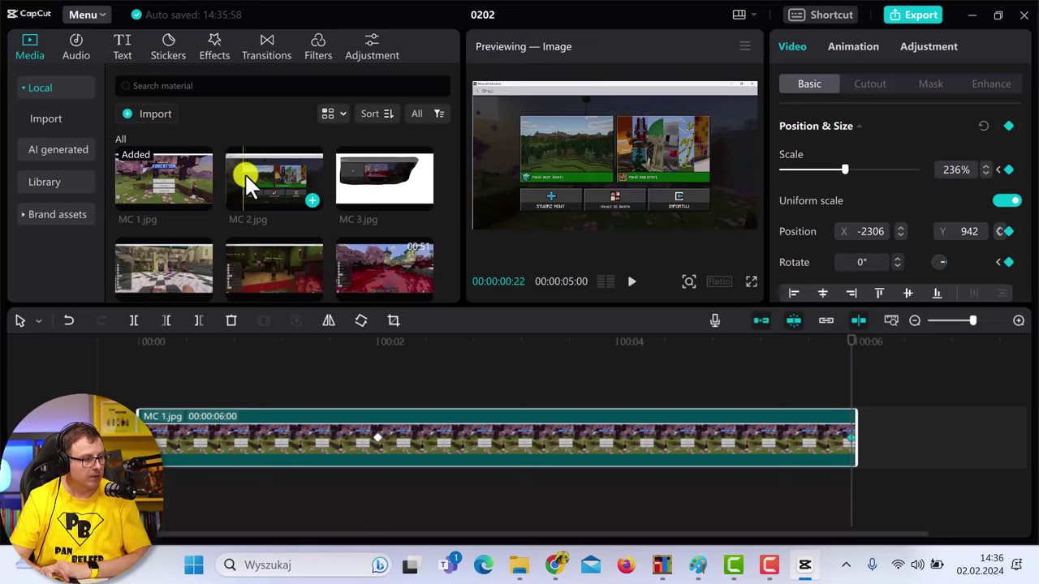
# Step: Add MC 2.jpg after MC 1, scaled to 131% and shifted down in the frame
pyautogui.moveTo(245, 173); pyautogui.dragTo(856, 435)
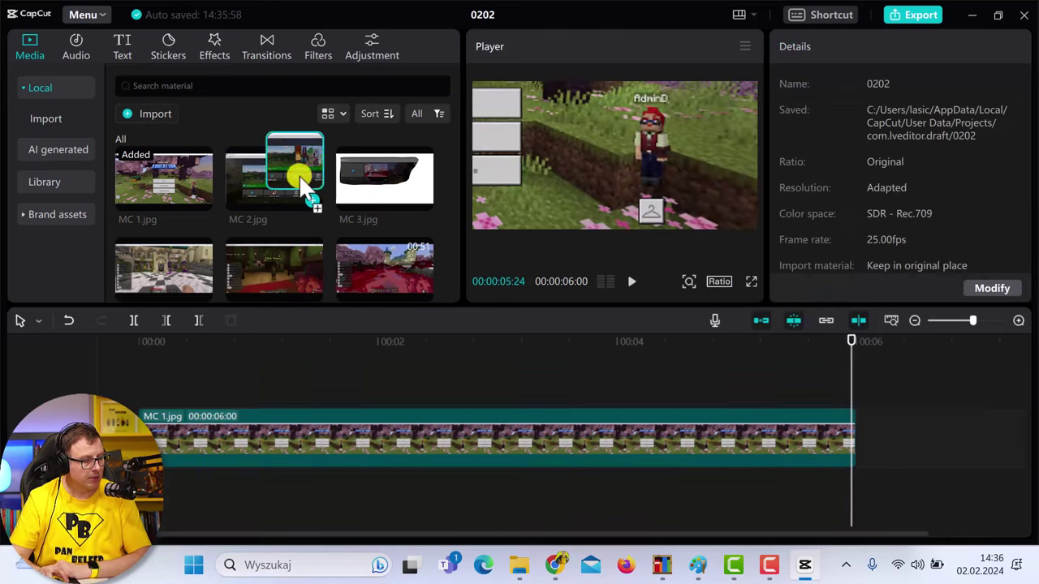
pyautogui.moveTo(838, 345); pyautogui.dragTo(875, 345)
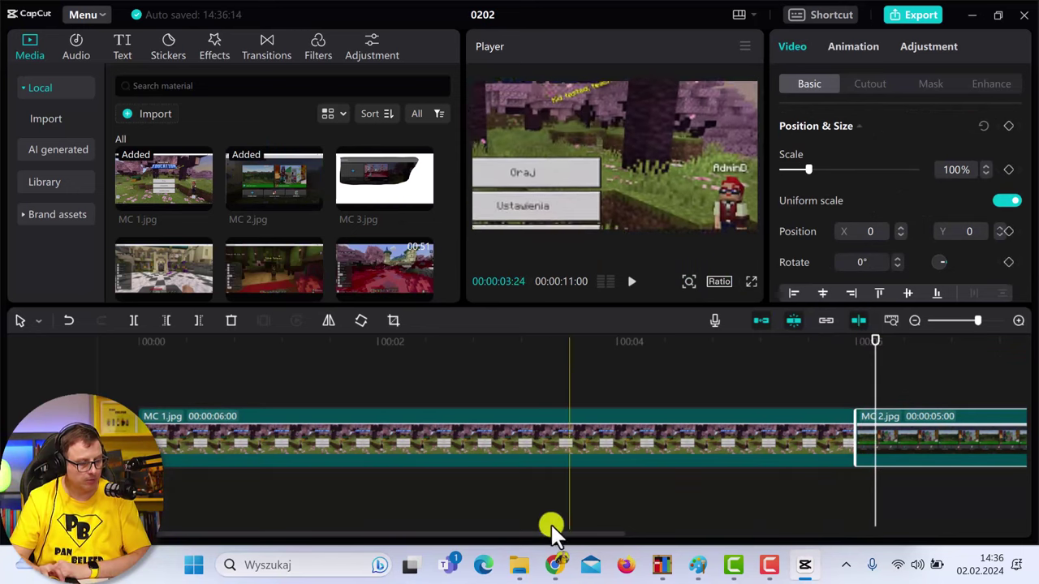
pyautogui.moveTo(544, 534); pyautogui.dragTo(744, 531)
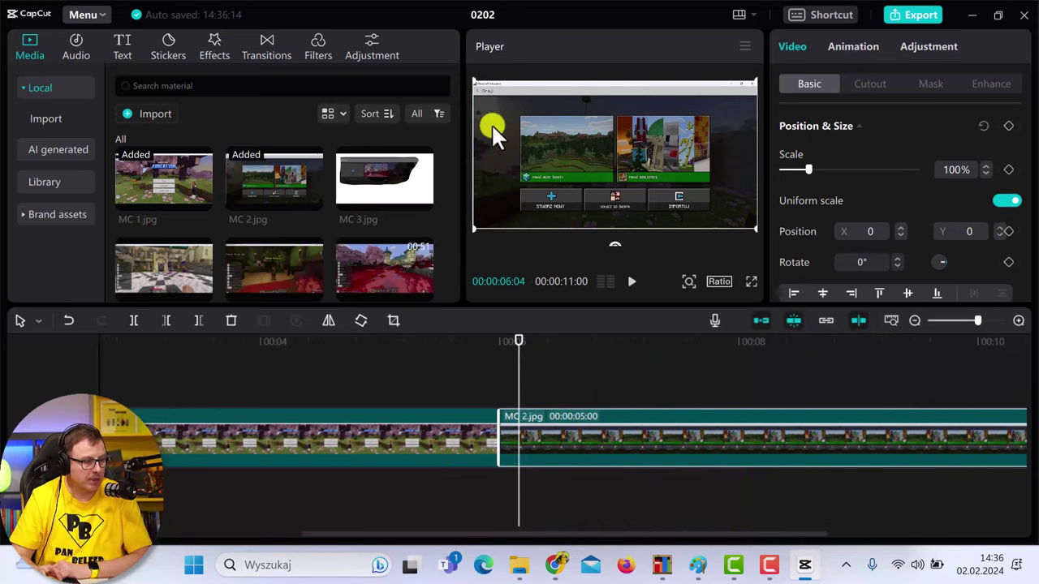
pyautogui.moveTo(476, 80); pyautogui.dragTo(412, 48)
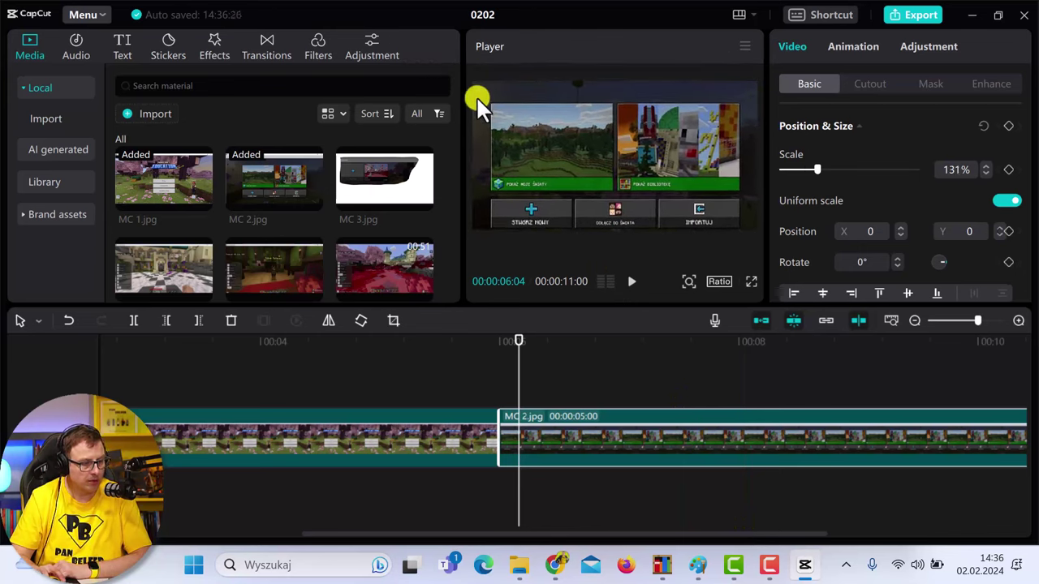
pyautogui.moveTo(519, 106); pyautogui.dragTo(606, 136)
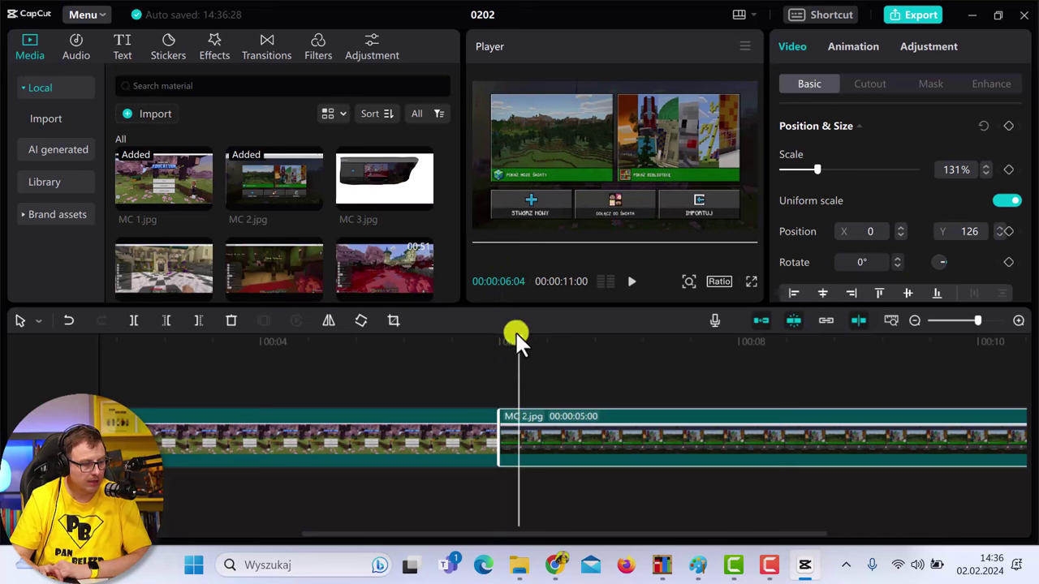
# Step: At 7:02, keyframe MC 2.jpg zoomed to 259% with the IMPORTUJ button centred
pyautogui.click(490, 341)
pyautogui.moveTo(488, 338); pyautogui.dragTo(593, 340)
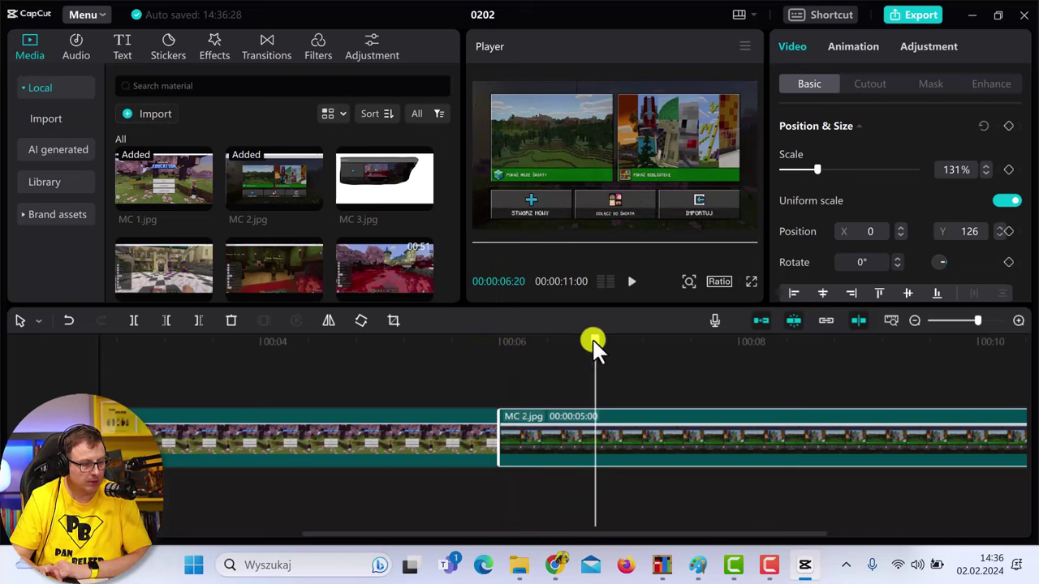
pyautogui.moveTo(593, 339); pyautogui.dragTo(733, 339)
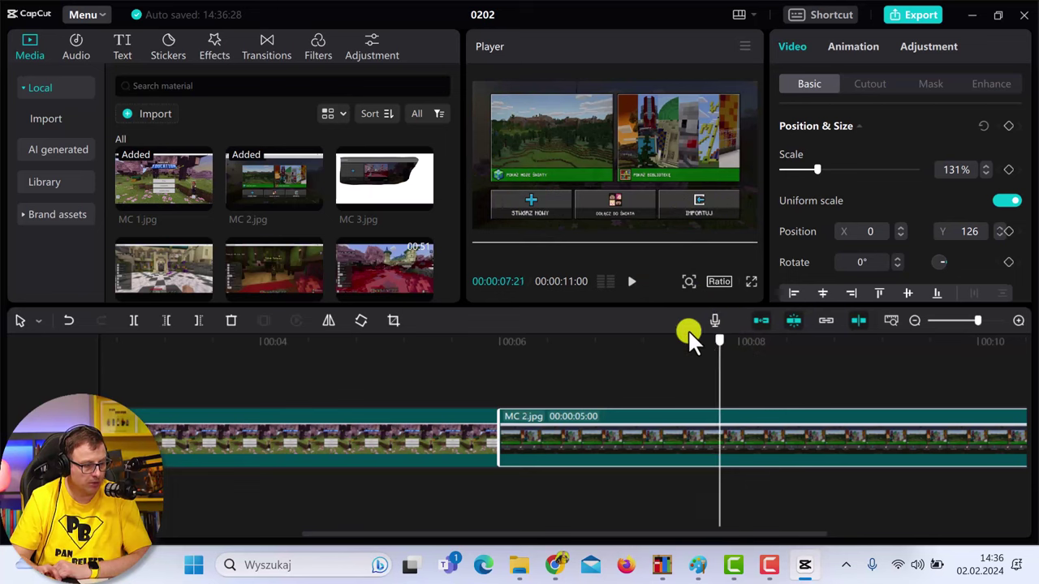
pyautogui.click(588, 341)
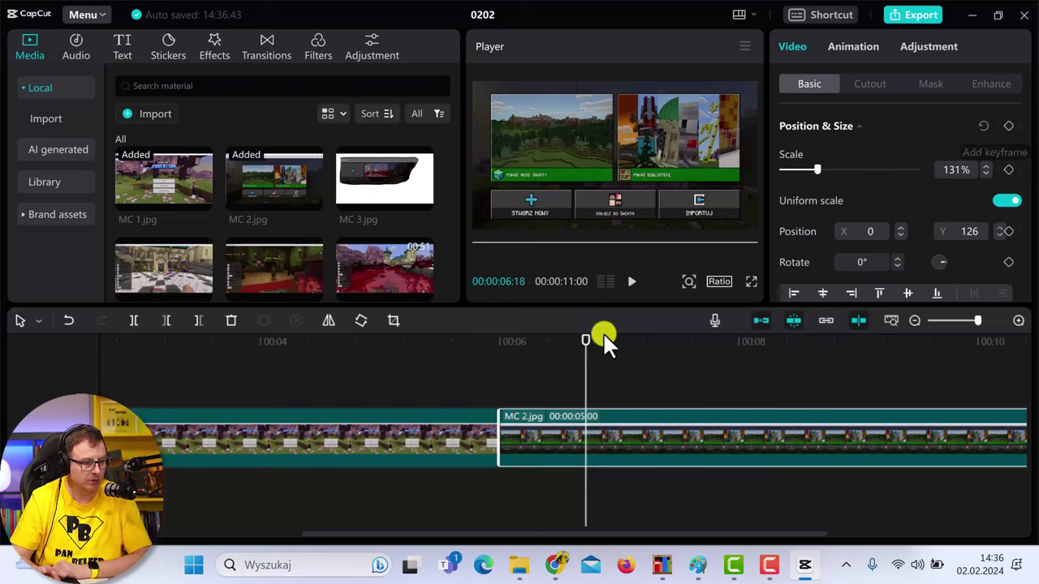
pyautogui.moveTo(584, 333); pyautogui.dragTo(504, 354)
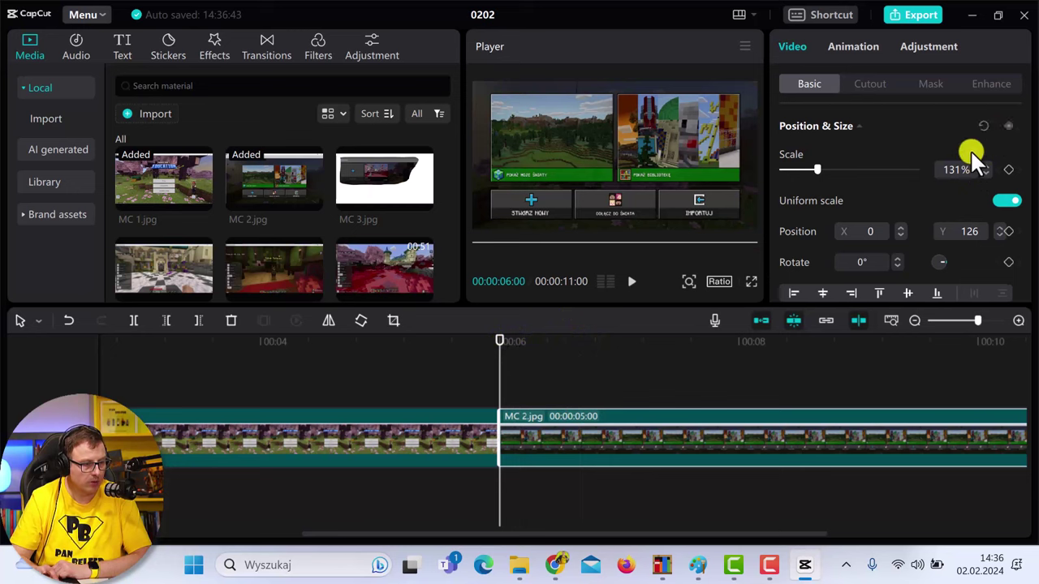
pyautogui.moveTo(500, 349); pyautogui.dragTo(628, 348)
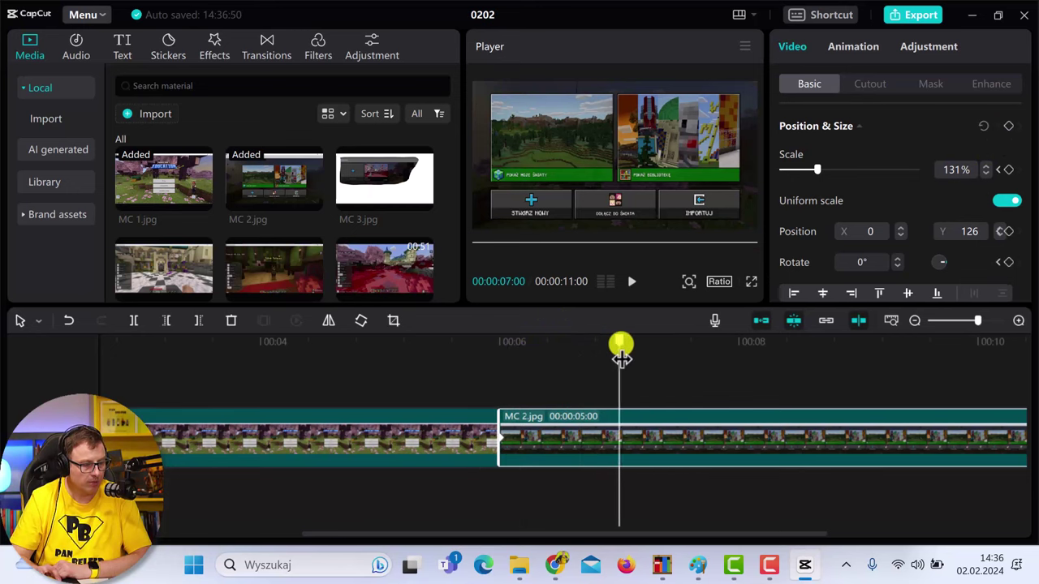
pyautogui.click(1008, 126)
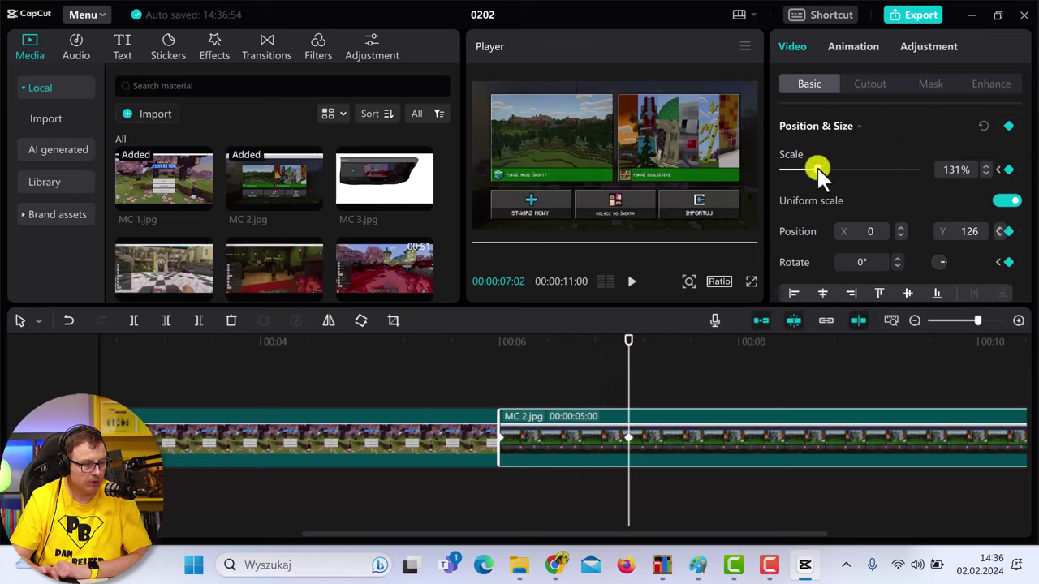
pyautogui.moveTo(818, 168); pyautogui.dragTo(839, 169)
pyautogui.moveTo(730, 165); pyautogui.dragTo(650, 127)
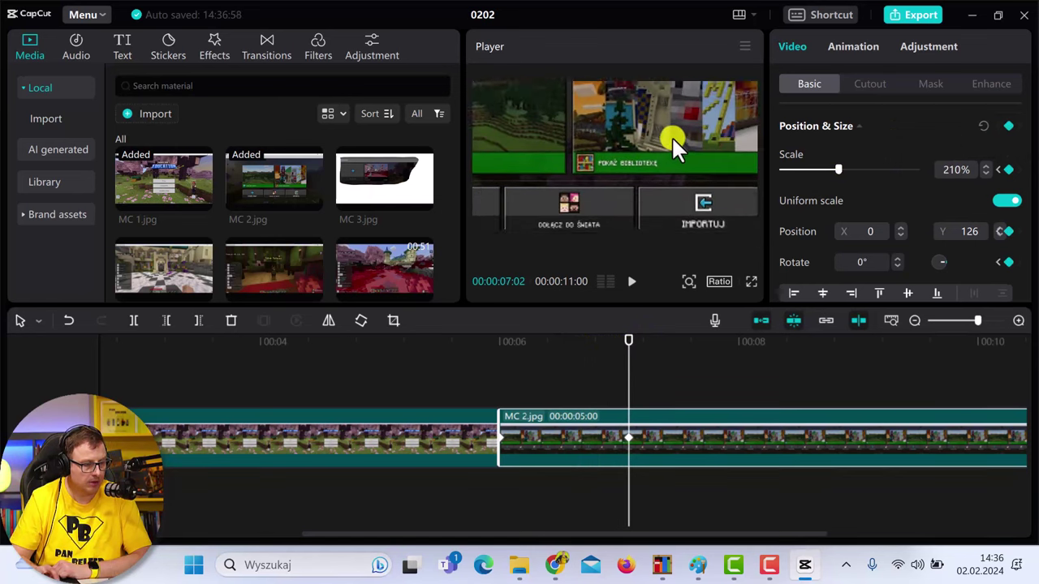
pyautogui.moveTo(839, 170); pyautogui.dragTo(850, 169)
pyautogui.moveTo(659, 162); pyautogui.dragTo(634, 114)
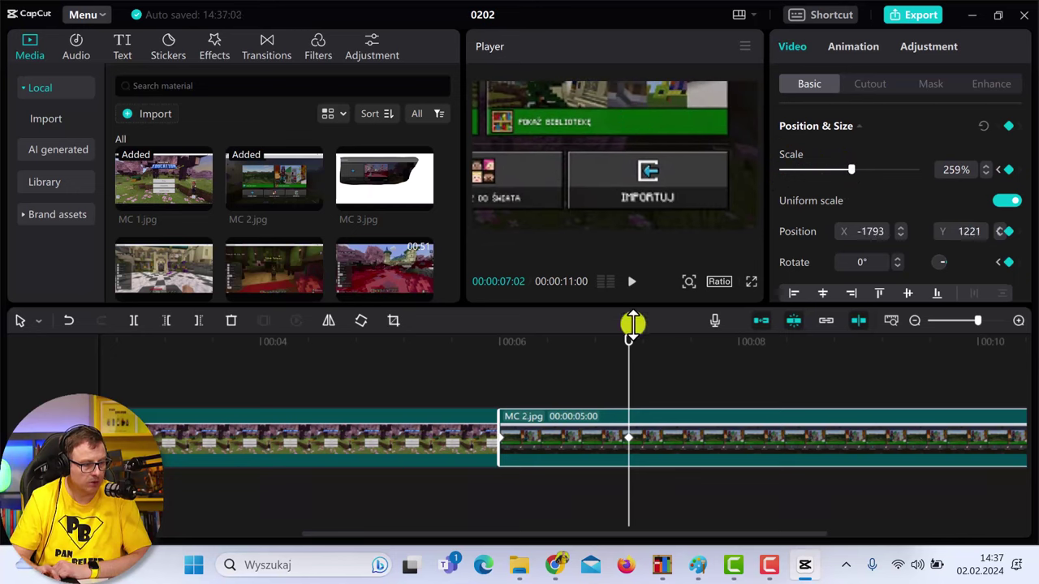
# Step: At 8:24, keyframe MC 2.jpg at 243% framing the POKAŻ MOJE ŚWIATY panel
pyautogui.moveTo(628, 347)
pyautogui.mouseDown()
pyautogui.moveTo(818, 322)
pyautogui.moveTo(853, 351)
pyautogui.mouseUp()
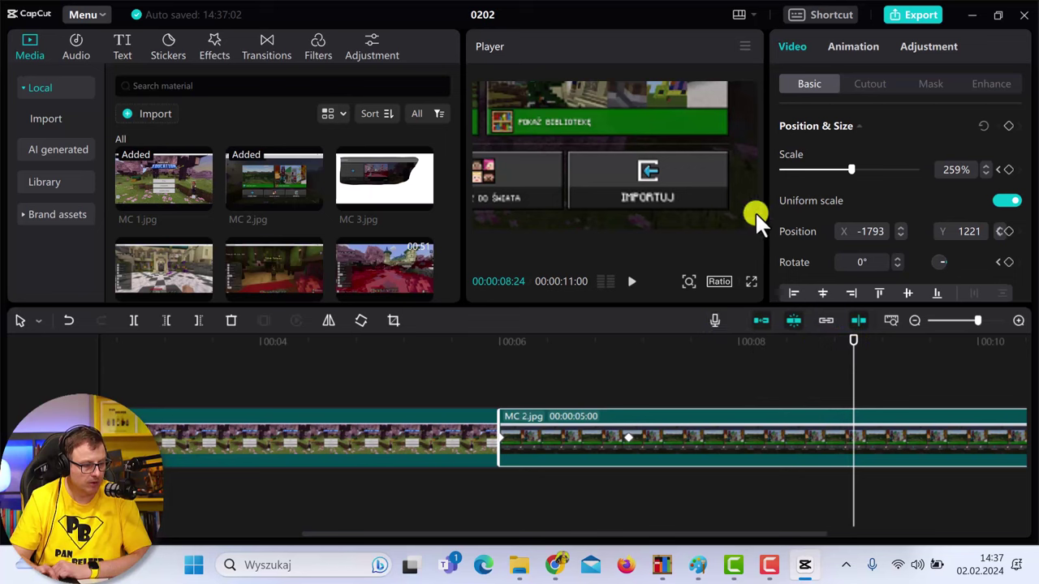
pyautogui.click(1009, 126)
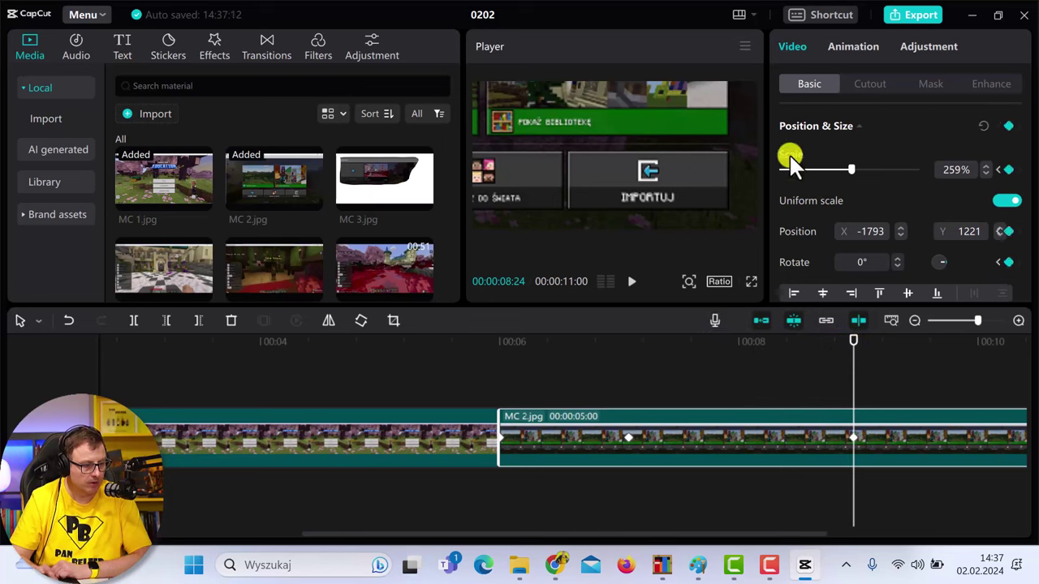
pyautogui.moveTo(848, 169); pyautogui.dragTo(818, 169)
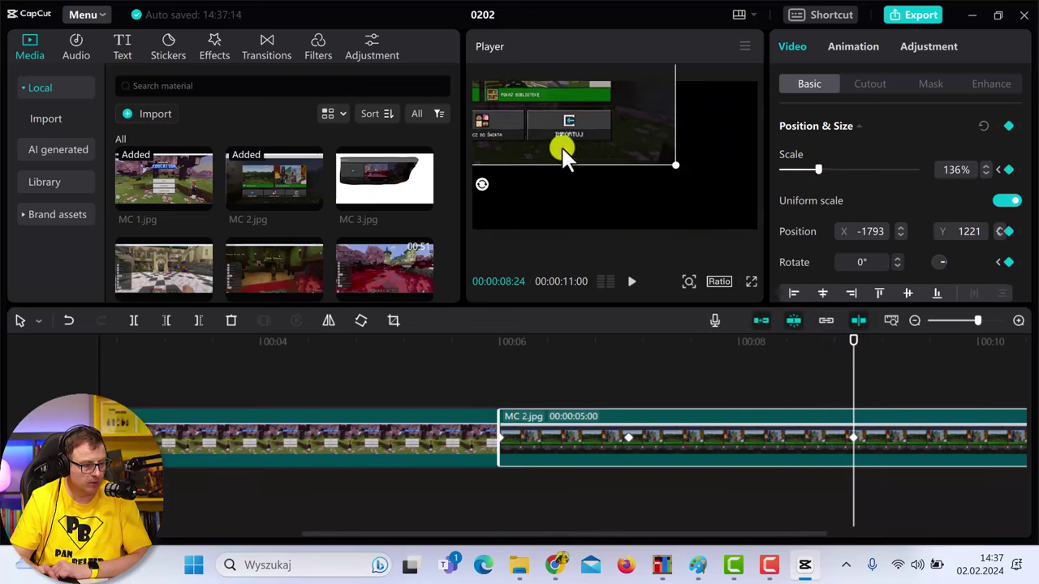
pyautogui.moveTo(563, 157)
pyautogui.mouseDown()
pyautogui.moveTo(616, 177)
pyautogui.moveTo(633, 170)
pyautogui.mouseUp()
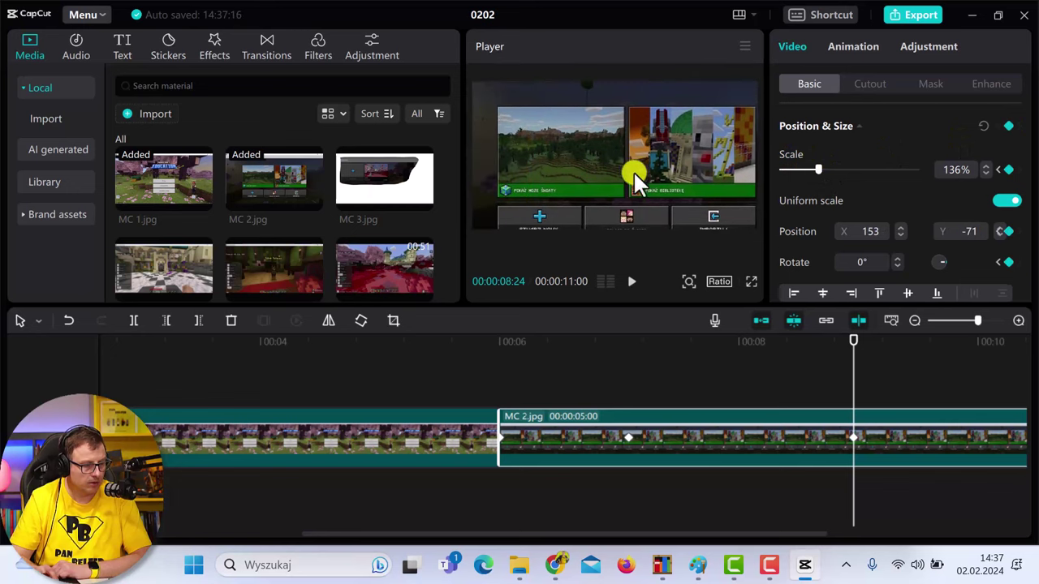
pyautogui.moveTo(814, 169); pyautogui.dragTo(841, 169)
pyautogui.moveTo(721, 165); pyautogui.dragTo(744, 147)
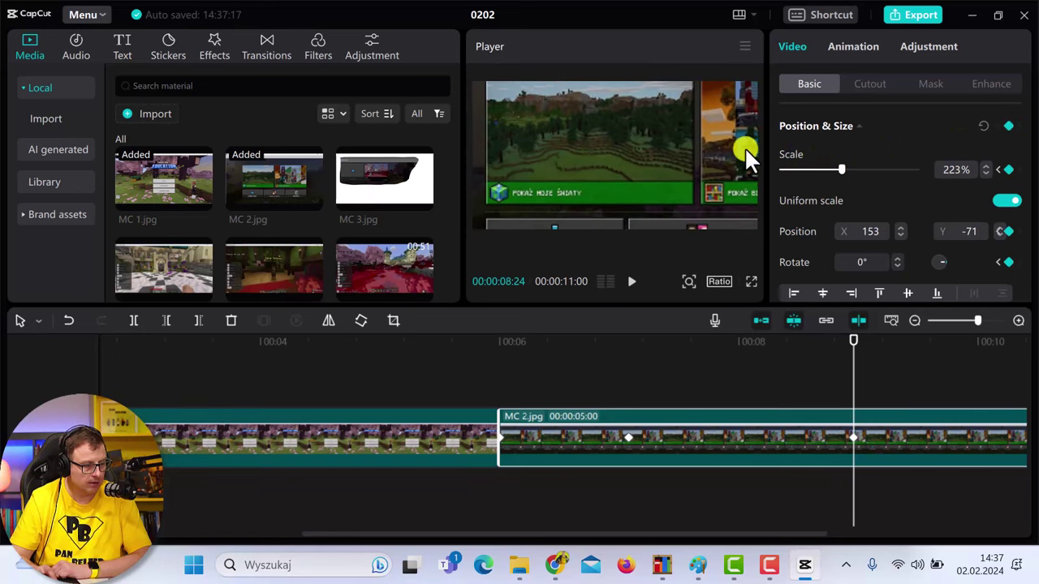
pyautogui.moveTo(839, 169); pyautogui.dragTo(847, 169)
pyautogui.moveTo(615, 159); pyautogui.dragTo(670, 169)
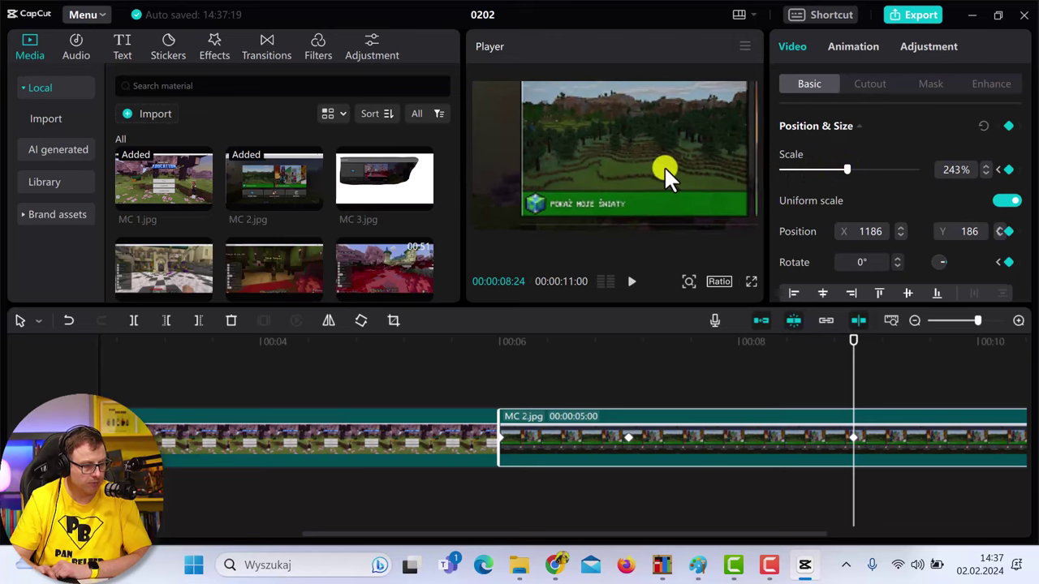
pyautogui.moveTo(661, 164); pyautogui.dragTo(727, 218)
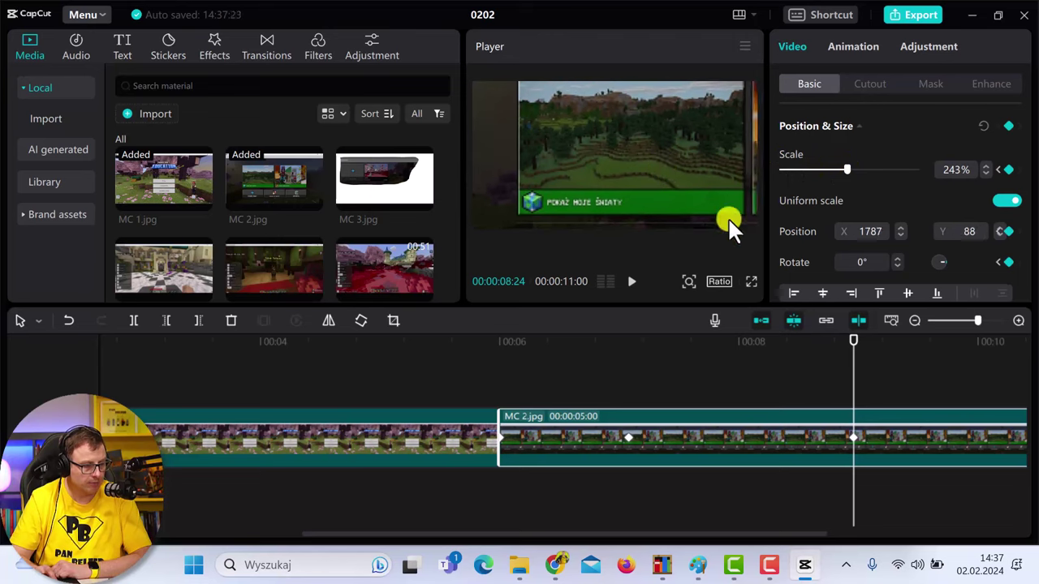
pyautogui.click(456, 345)
# Step: Preview the MC 2 animation and trim MC 2.jpg to 4:13 so the sequence ends at 10:13
pyautogui.click(632, 282)
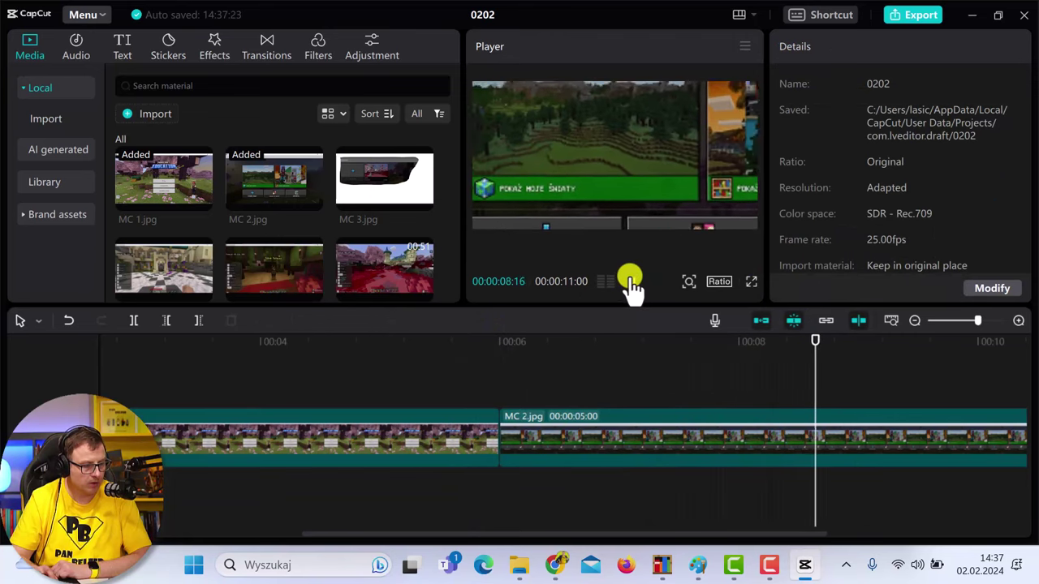
pyautogui.click(631, 281)
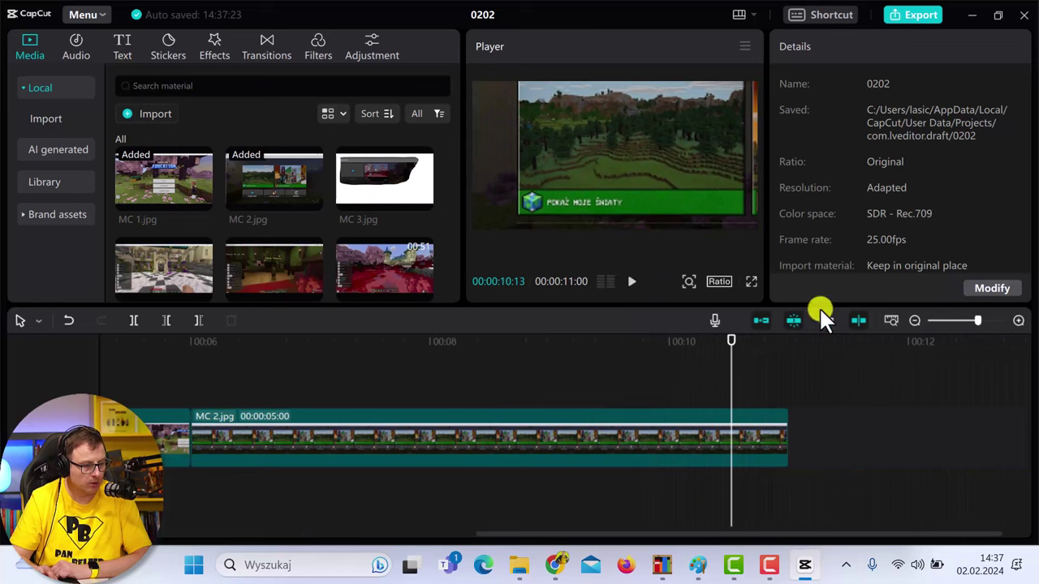
pyautogui.moveTo(787, 439); pyautogui.dragTo(727, 438)
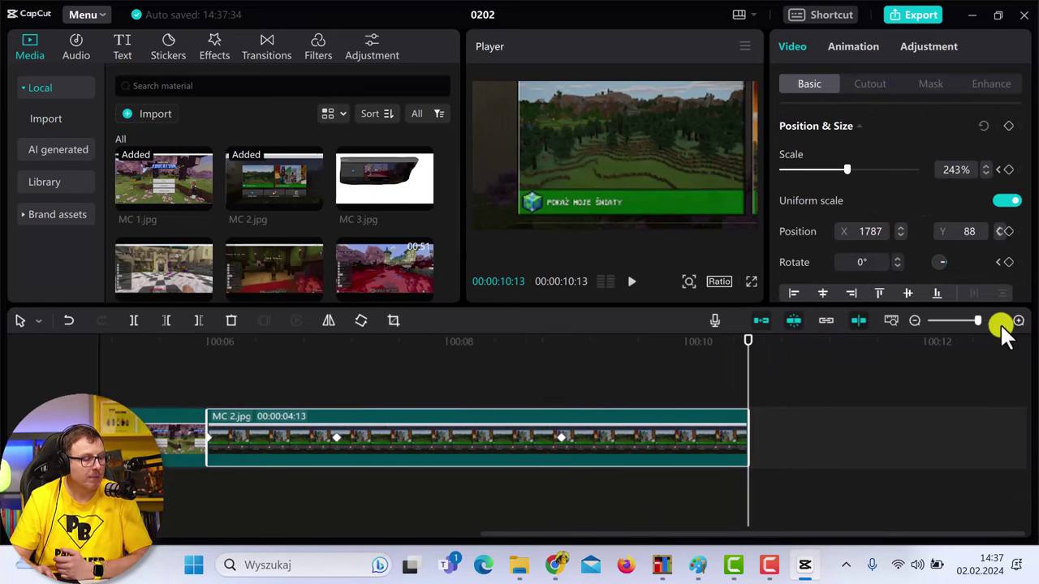
pyautogui.moveTo(982, 321); pyautogui.dragTo(957, 321)
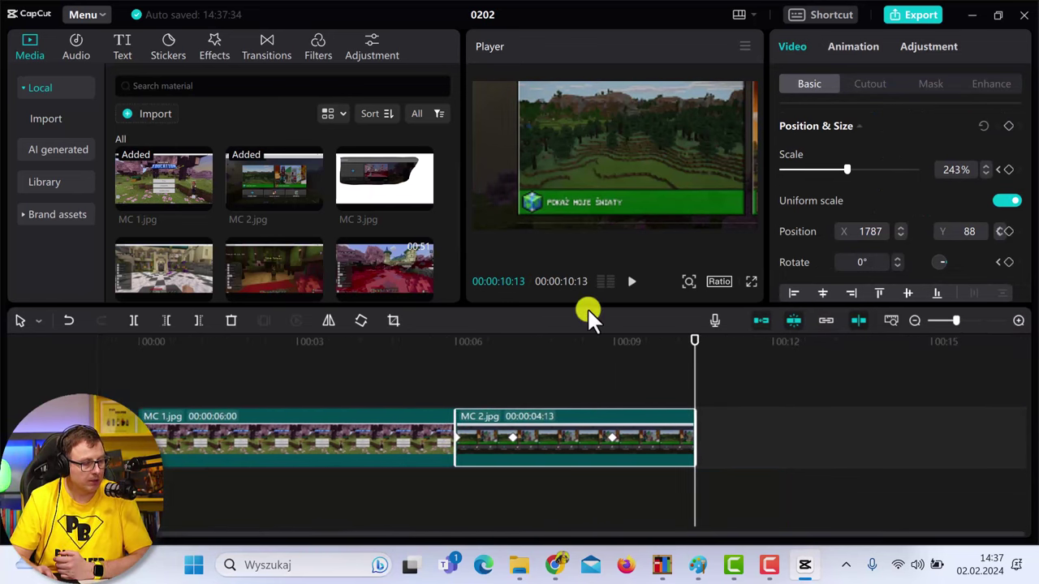
pyautogui.scroll(-1, 271, 249)
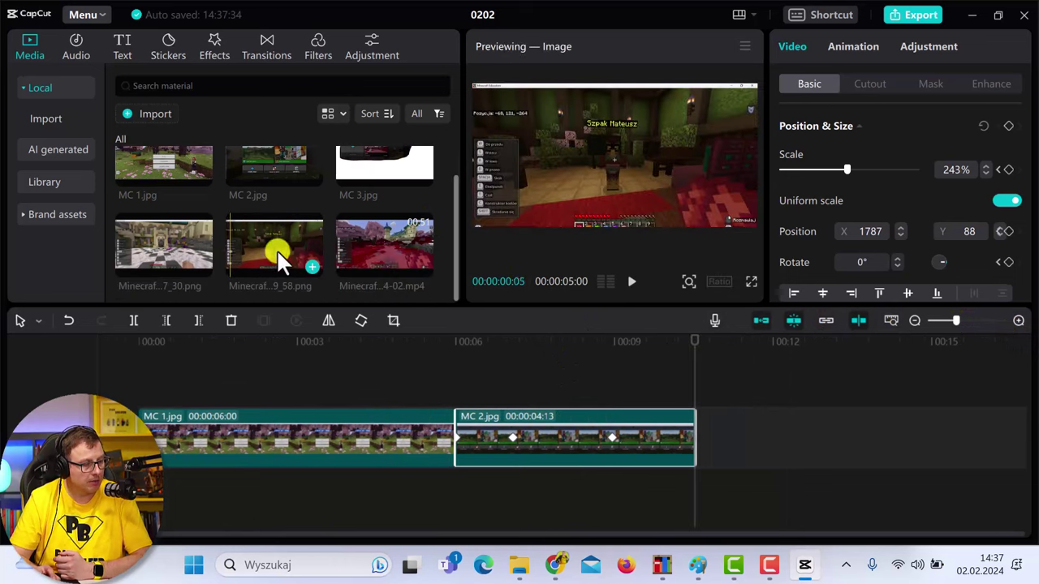
# Step: Place the 50-second Minecraft Education gameplay video after MC 2.jpg, making the sequence 1:00:17
pyautogui.click(373, 244)
pyautogui.moveTo(379, 241); pyautogui.dragTo(698, 429)
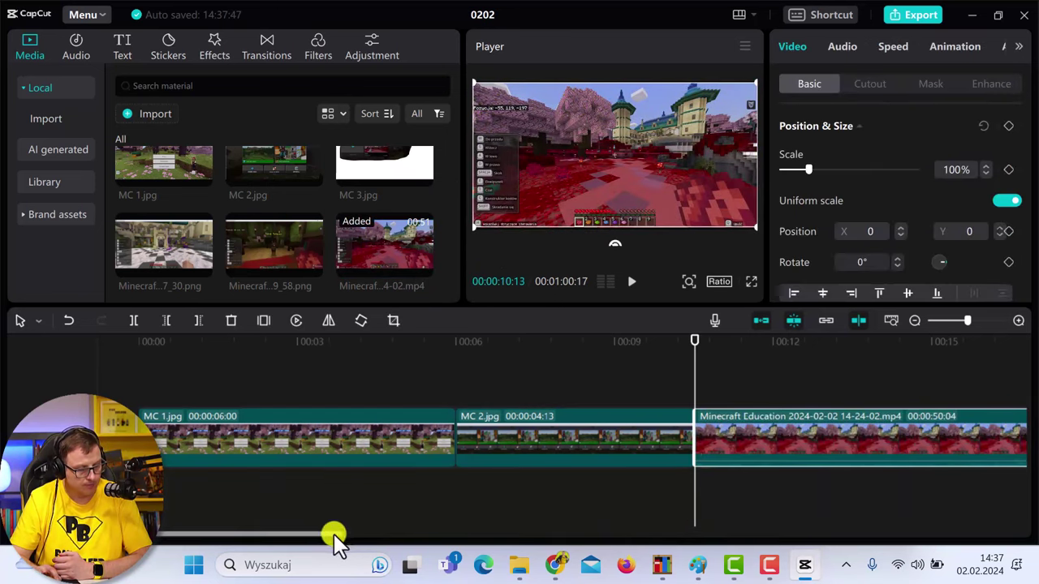
pyautogui.moveTo(321, 537); pyautogui.dragTo(438, 535)
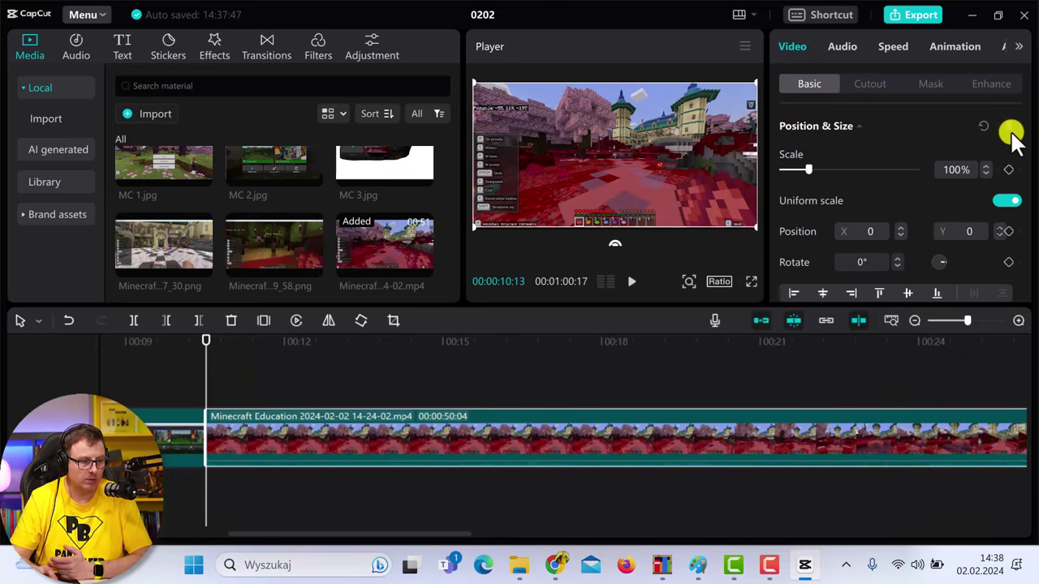
pyautogui.click(842, 46)
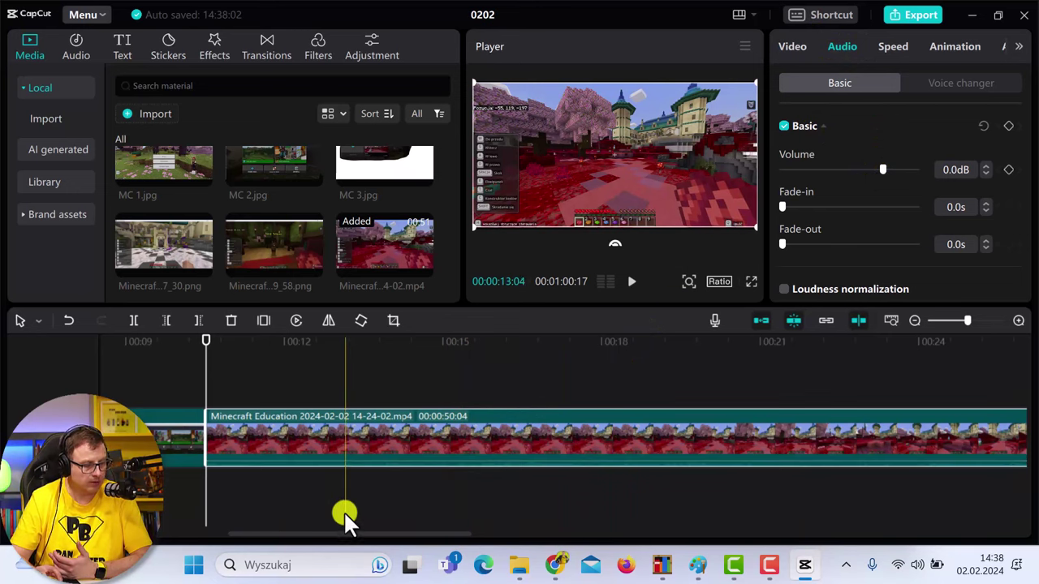
pyautogui.moveTo(346, 535); pyautogui.dragTo(300, 536)
# Step: Play the gameplay clip and park the playhead near 00:17, where its unwanted opening ends
pyautogui.click(294, 440)
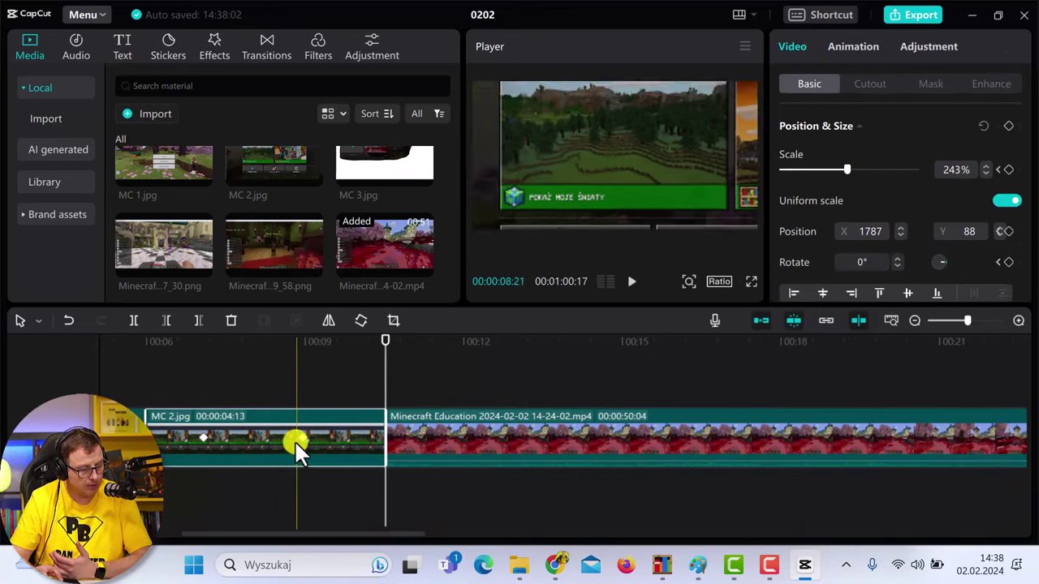
pyautogui.click(445, 450)
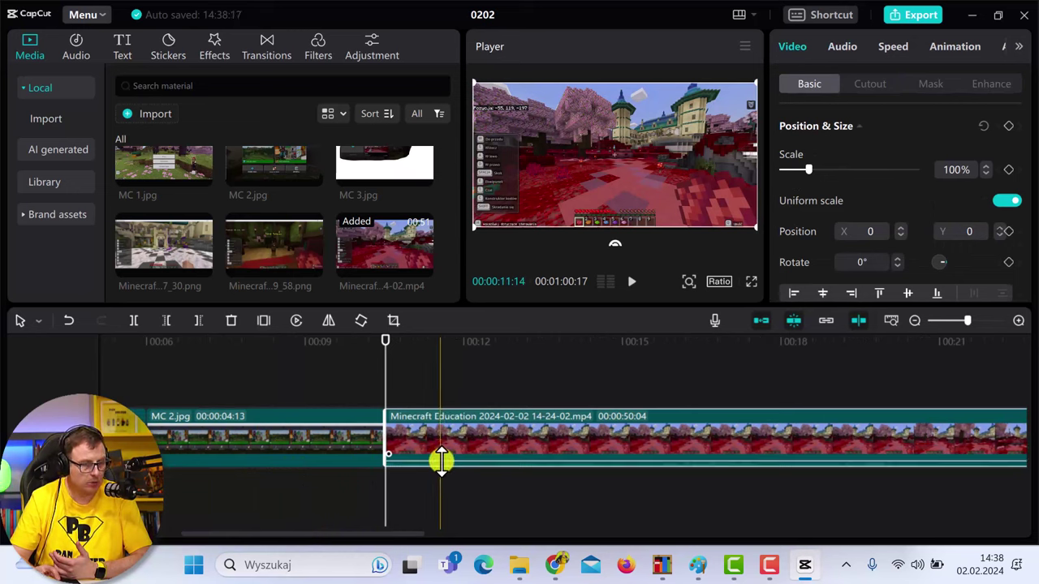
pyautogui.moveTo(382, 534); pyautogui.dragTo(414, 534)
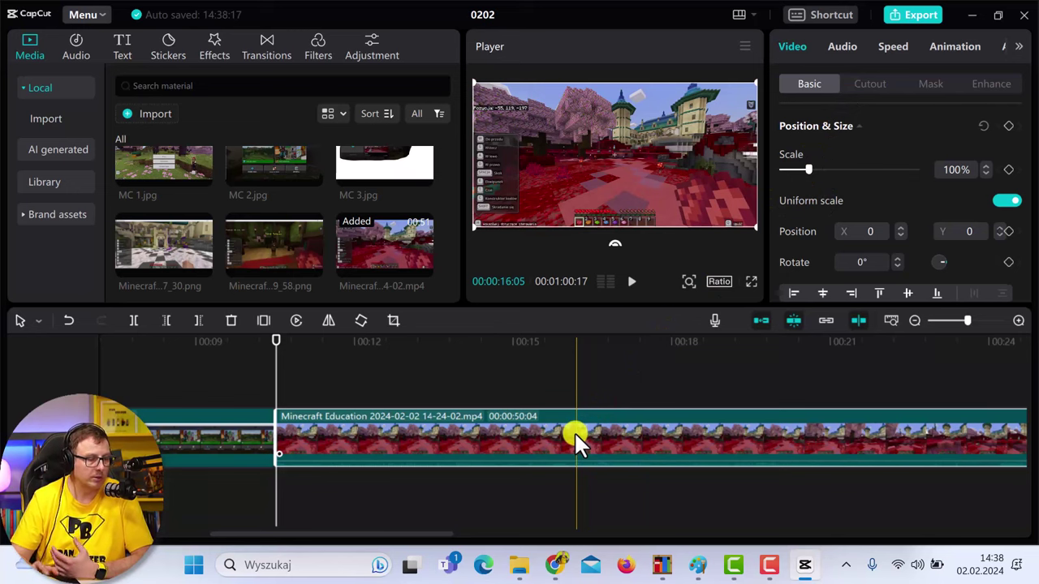
pyautogui.click(635, 284)
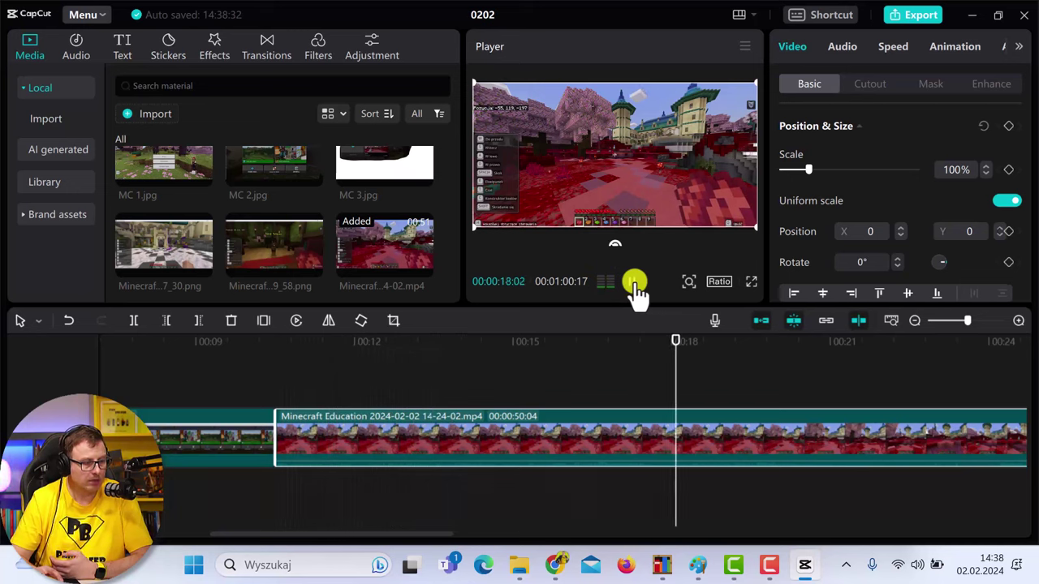
pyautogui.moveTo(963, 320); pyautogui.dragTo(930, 321)
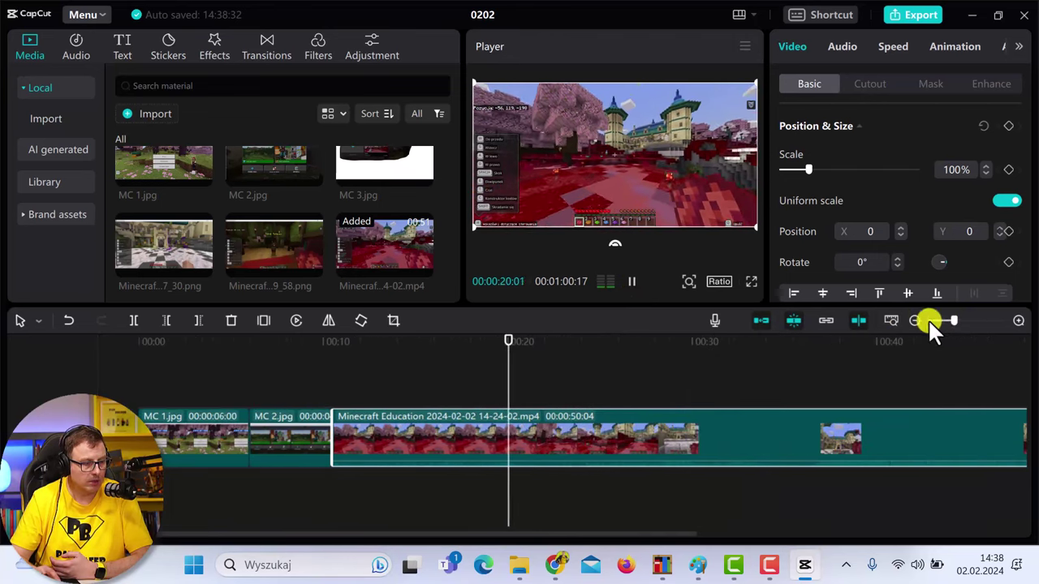
pyautogui.click(631, 281)
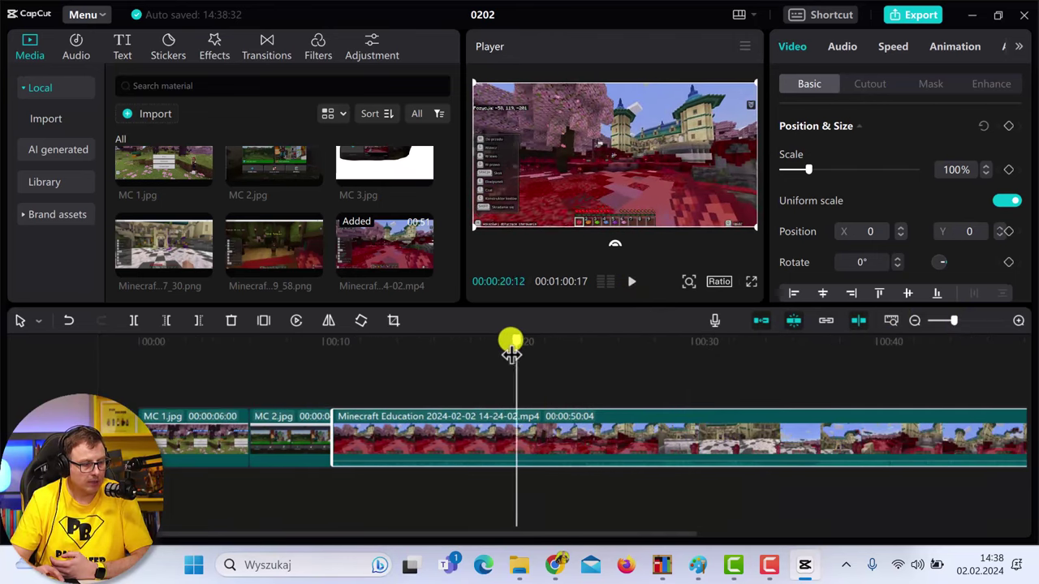
pyautogui.moveTo(512, 350); pyautogui.dragTo(469, 357)
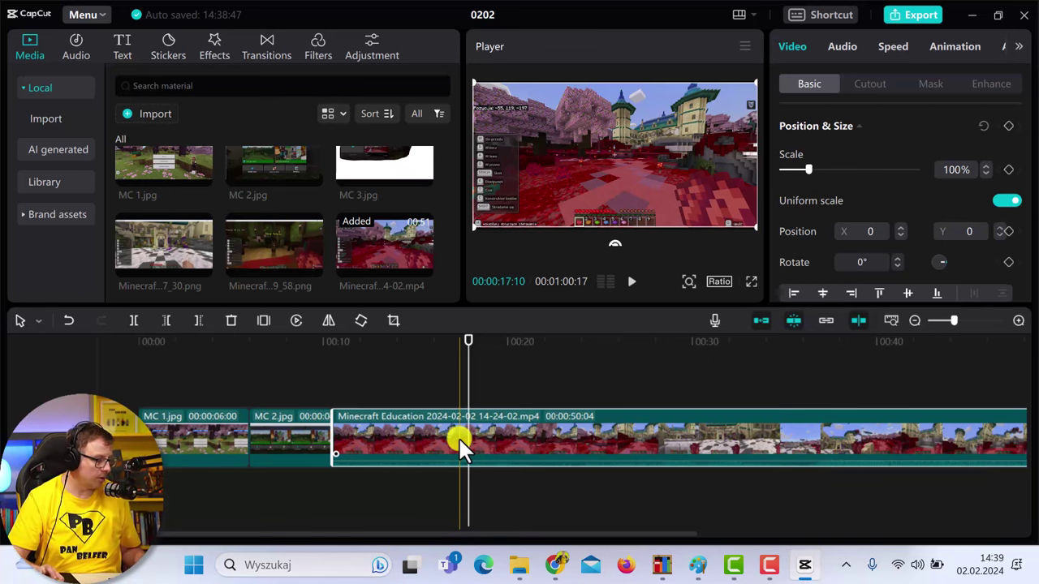
# Step: Split the gameplay clip at 00:00:17:21 and delete the opening part, leaving a 42:21 clip
pyautogui.click(35, 323)
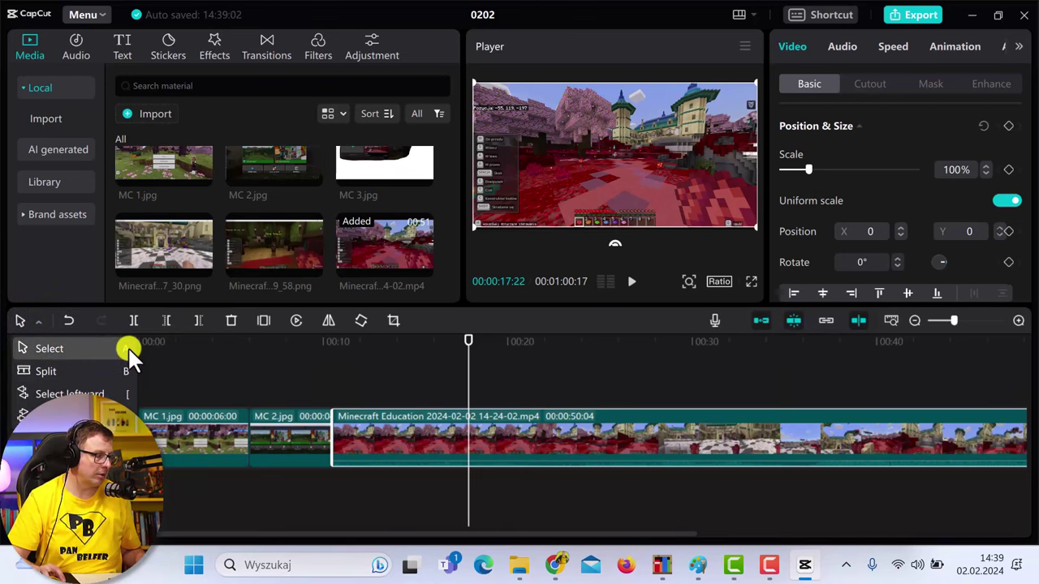
pyautogui.click(468, 347)
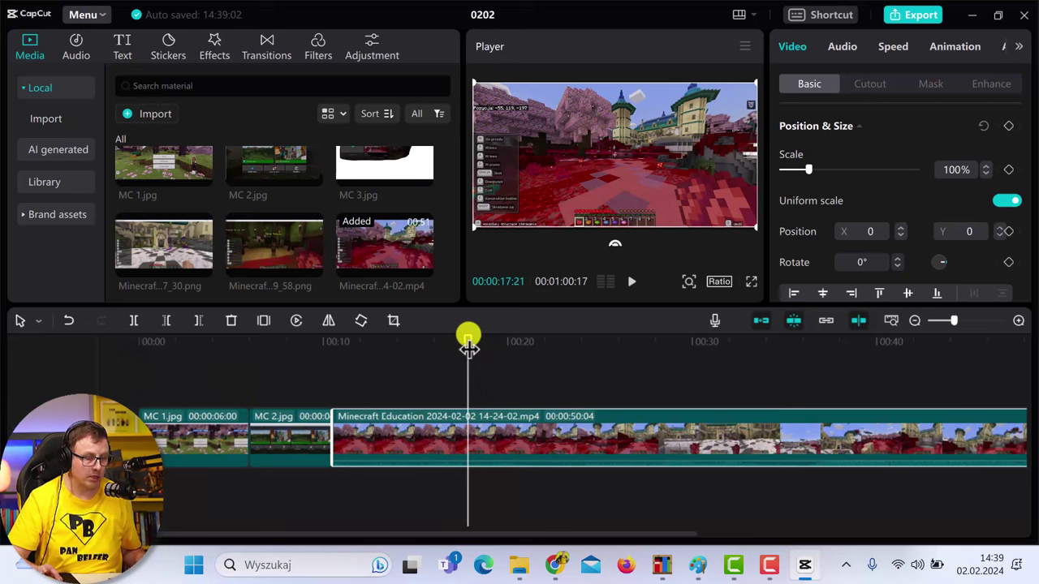
pyautogui.press('b')
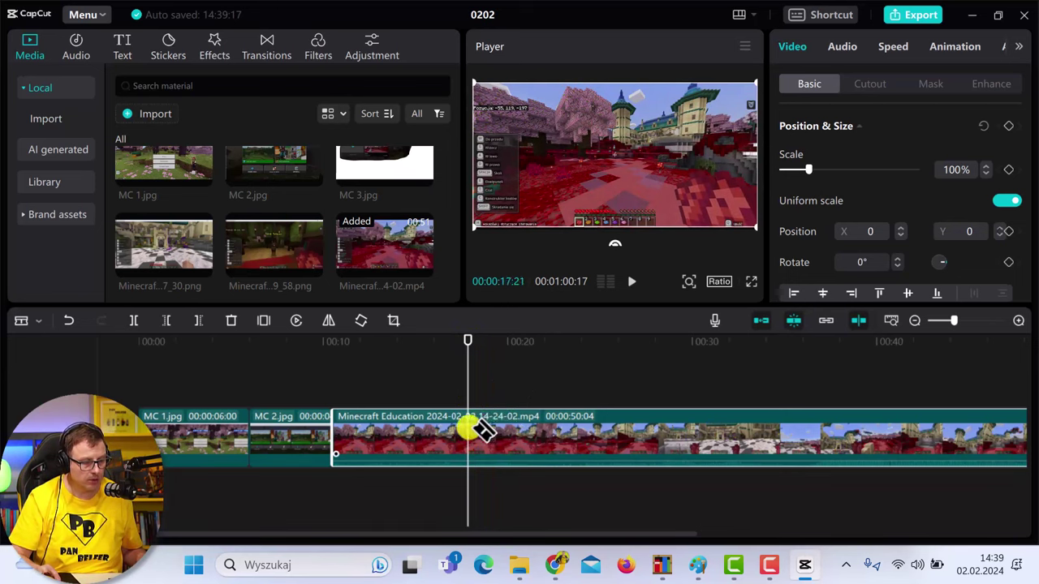
pyautogui.click(468, 428)
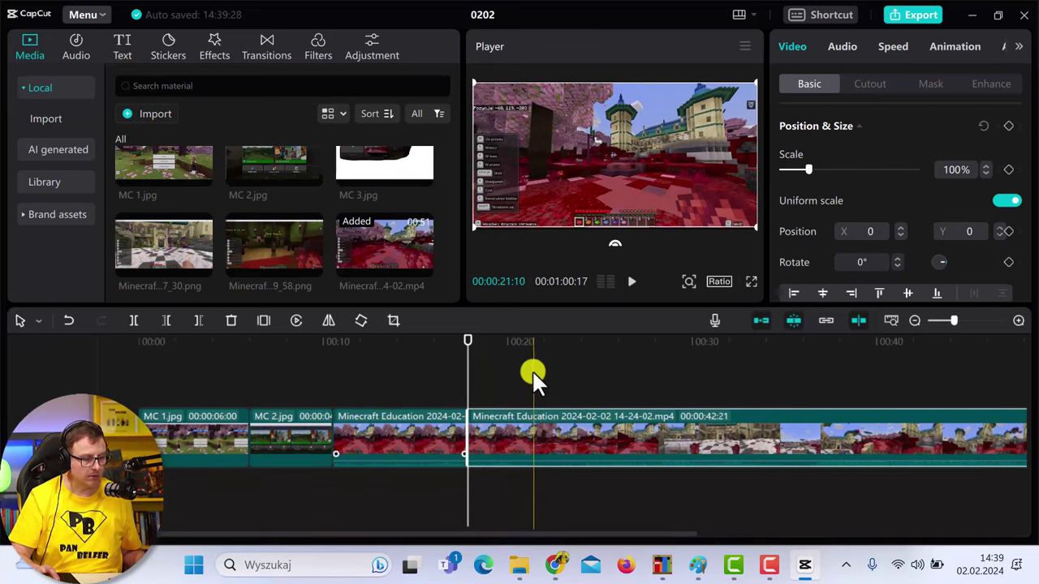
pyautogui.press('a')
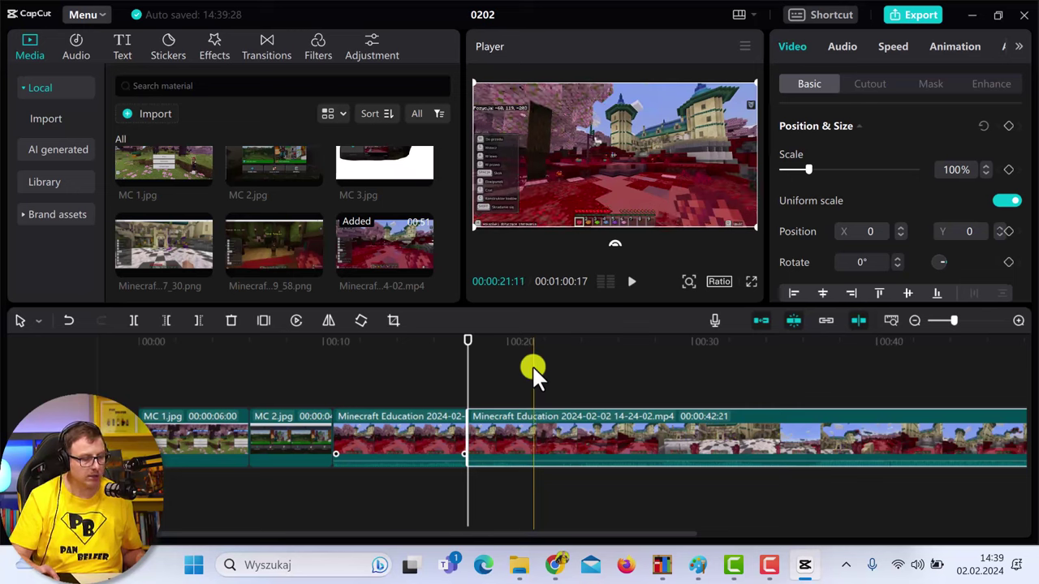
pyautogui.click(424, 422)
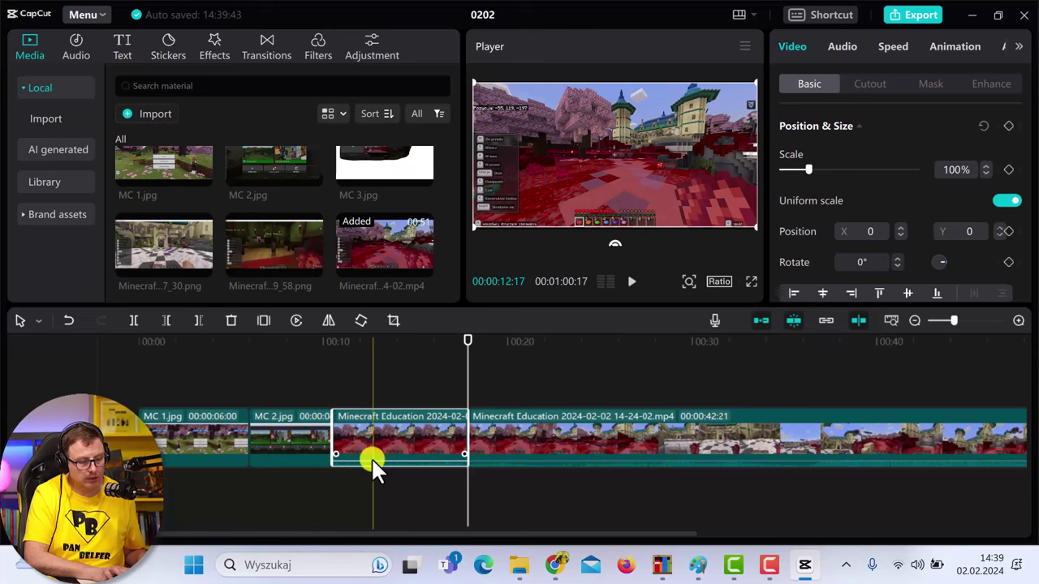
pyautogui.press('Delete')
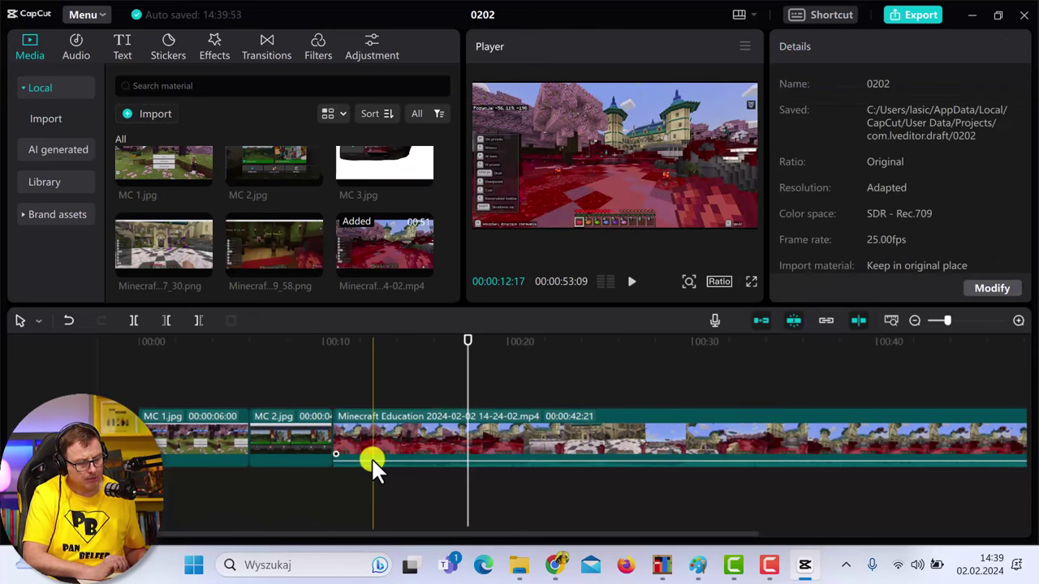
pyautogui.click(316, 341)
pyautogui.click(630, 282)
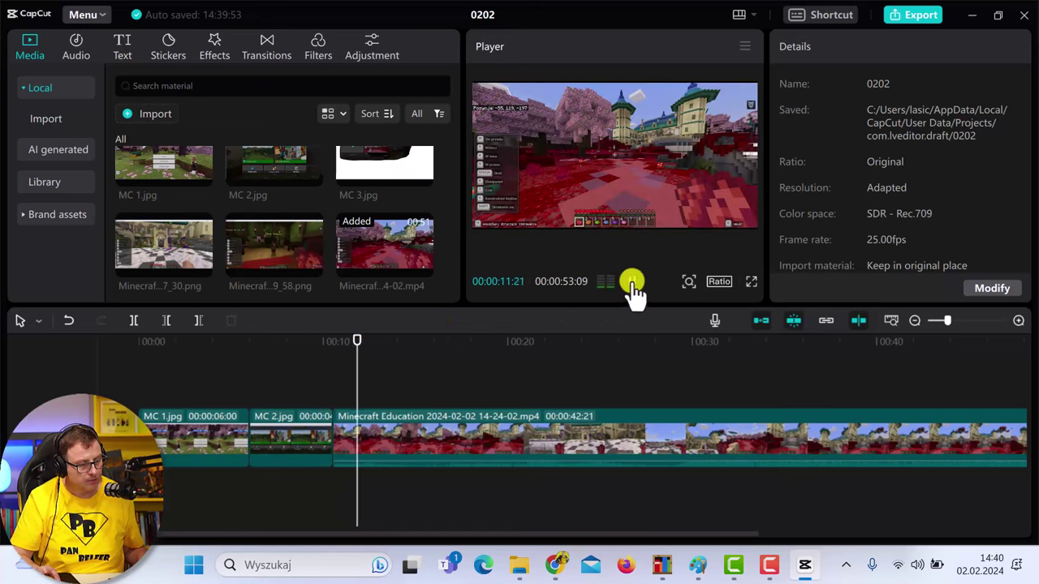
pyautogui.click(633, 284)
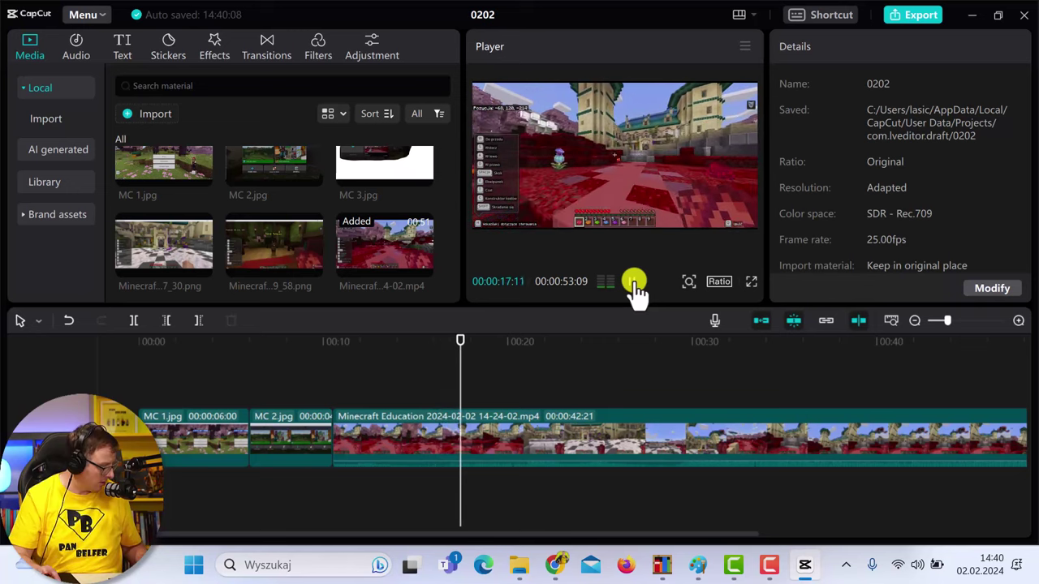
pyautogui.click(632, 282)
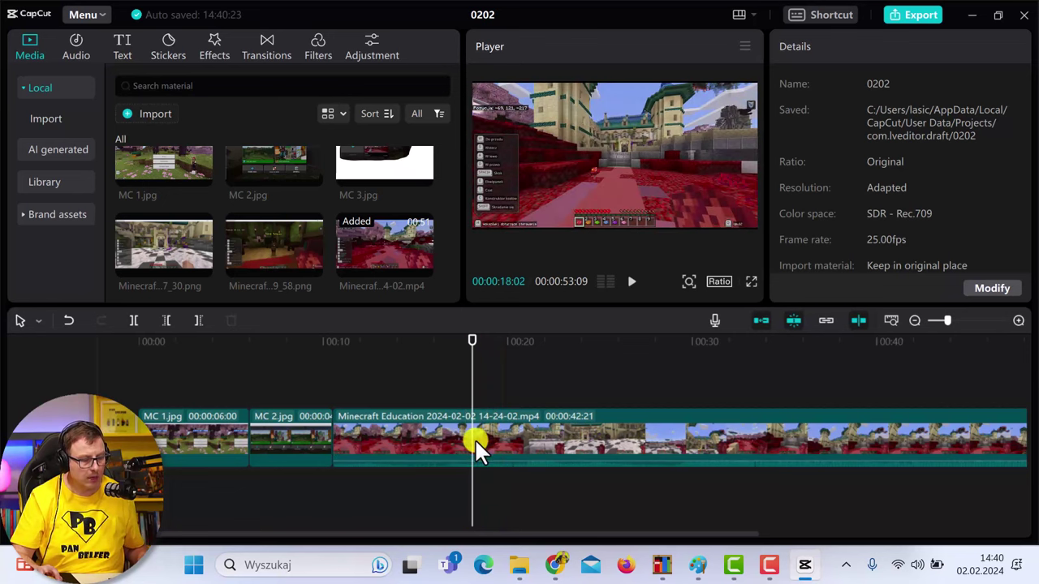
pyautogui.moveTo(473, 344); pyautogui.dragTo(439, 348)
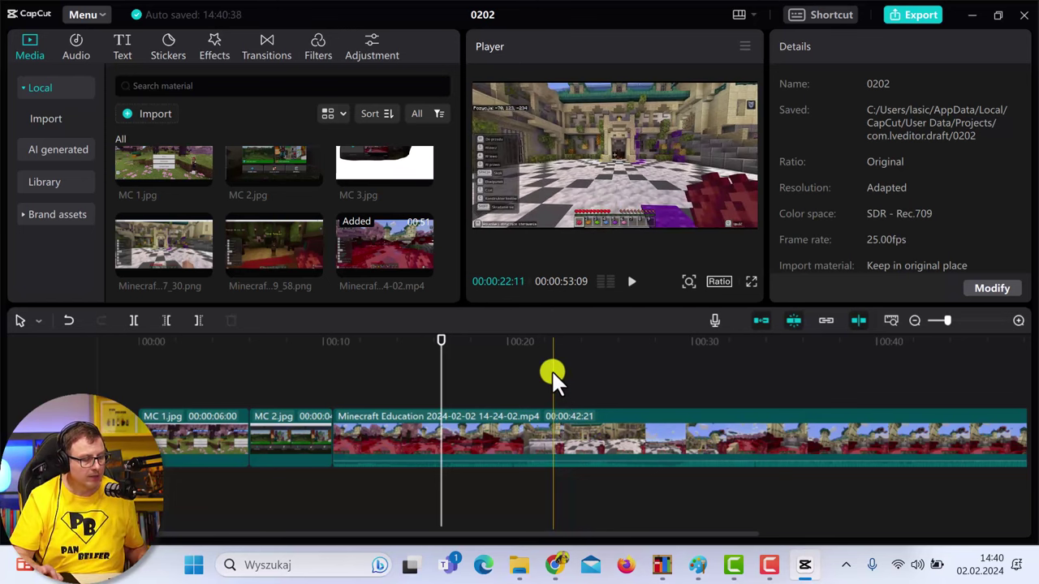
# Step: Keyframe the gameplay clip's volume at 16:10, then drop it to -∞dB at 16:18
pyautogui.click(448, 452)
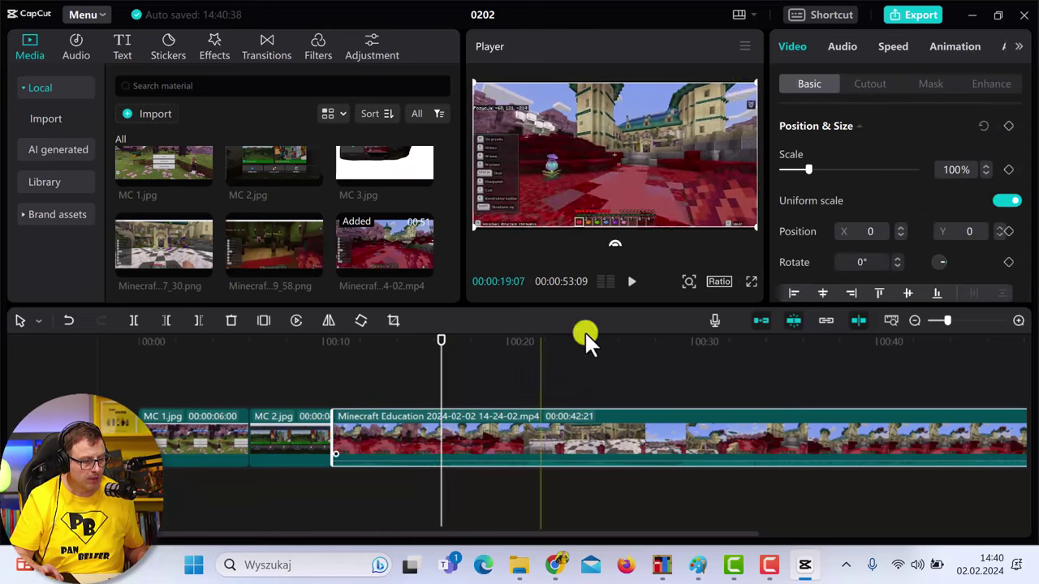
pyautogui.click(836, 46)
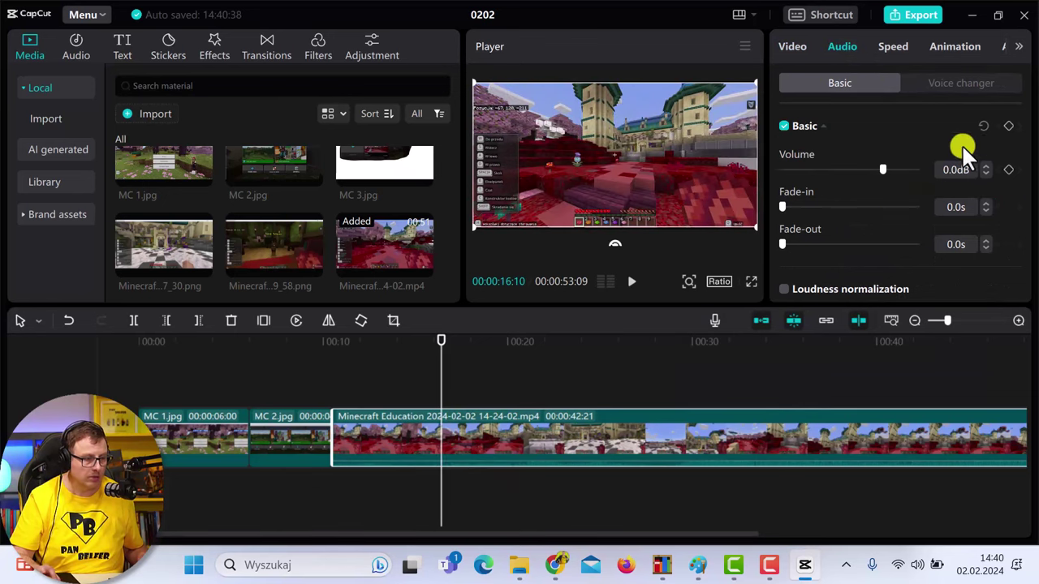
pyautogui.click(1008, 125)
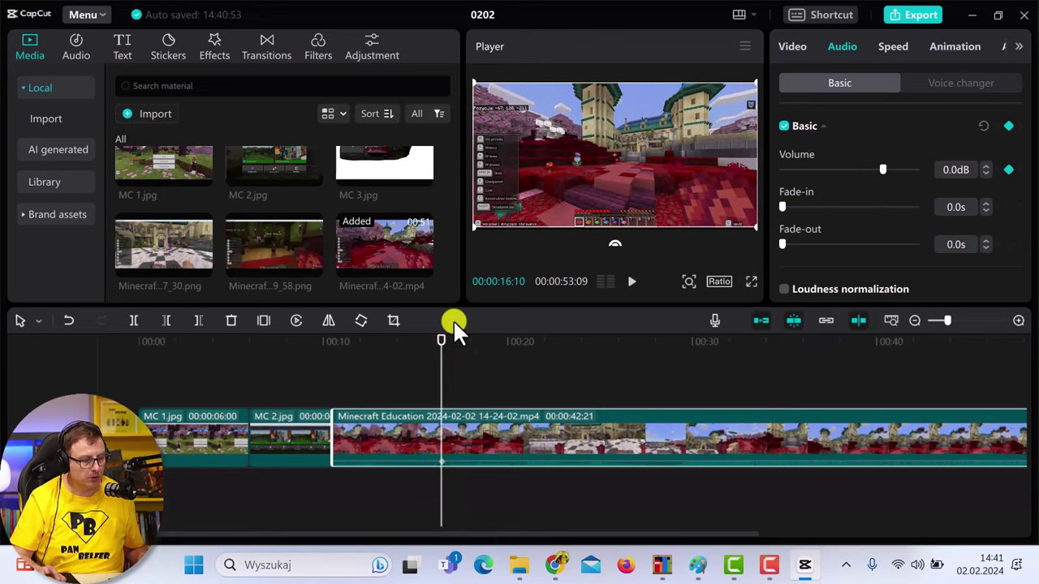
pyautogui.moveTo(443, 348); pyautogui.dragTo(447, 343)
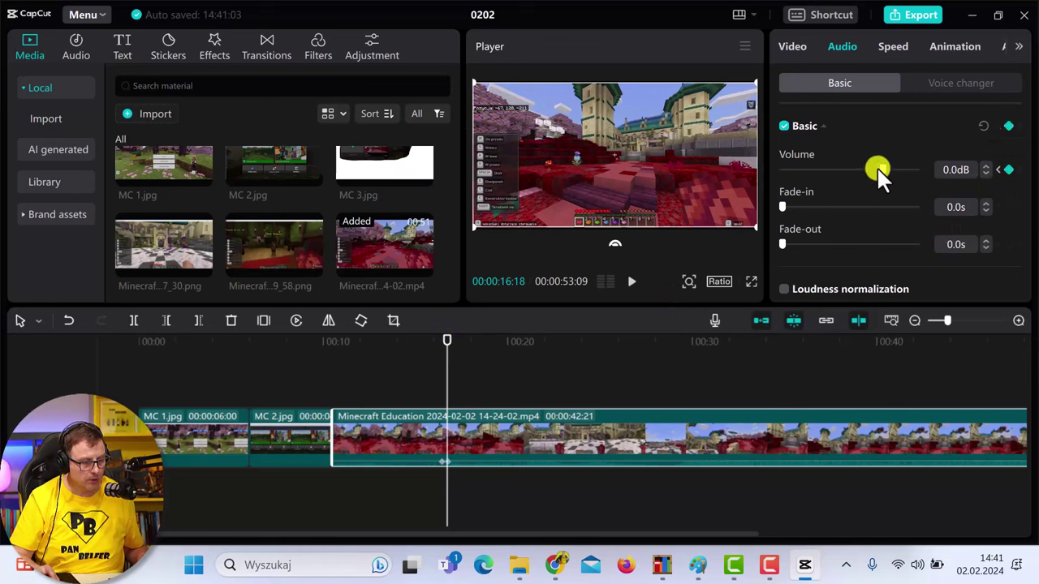
pyautogui.moveTo(876, 166)
pyautogui.mouseDown()
pyautogui.moveTo(896, 167)
pyautogui.moveTo(800, 162)
pyautogui.mouseUp()
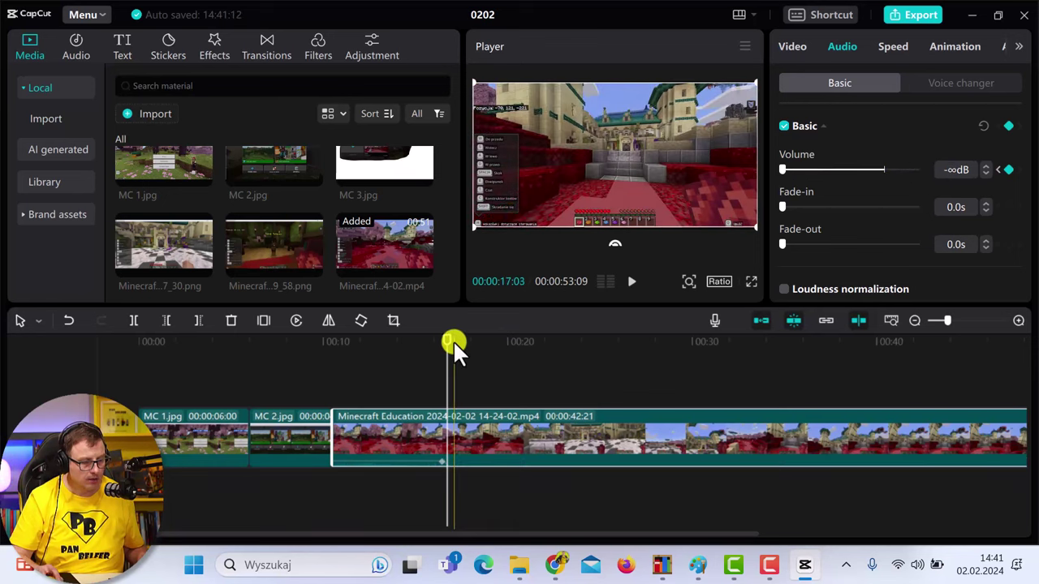
# Step: Play back from about 13 seconds to check the volume fade
pyautogui.moveTo(449, 342); pyautogui.dragTo(379, 341)
pyautogui.click(630, 283)
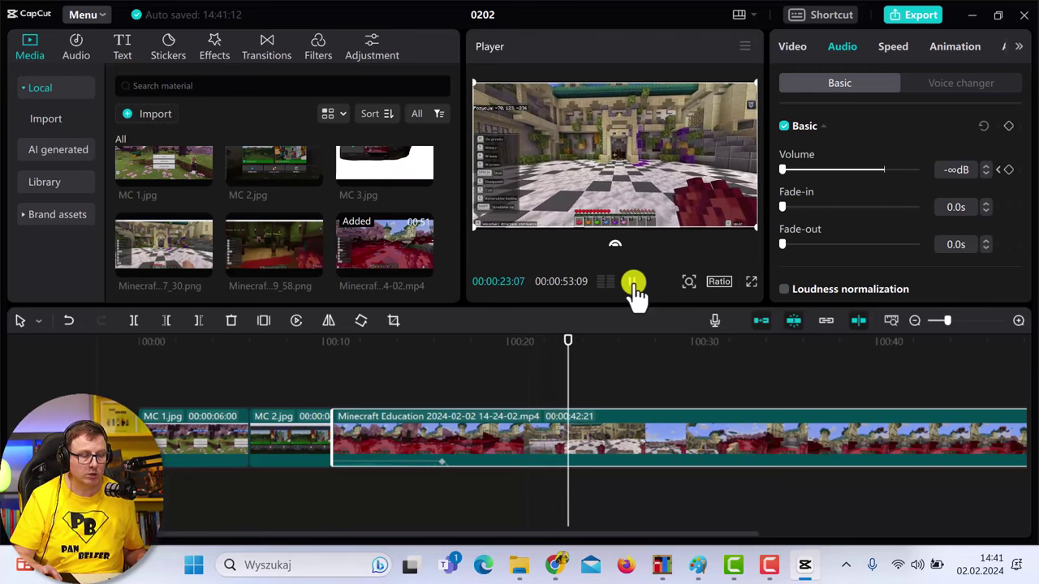
pyautogui.click(634, 284)
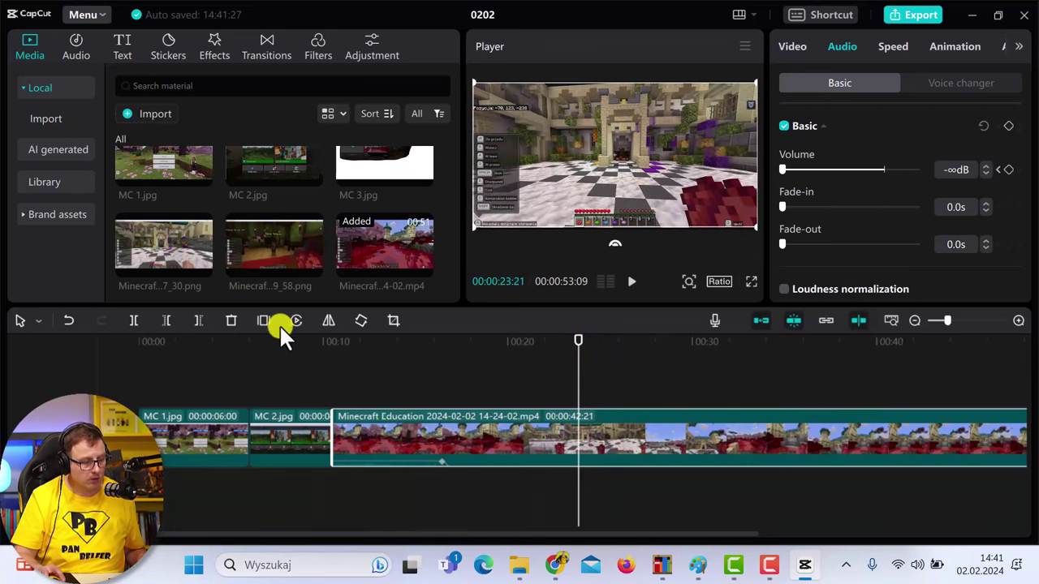
# Step: Split the gameplay clip twice and delete the short middle piece
pyautogui.click(584, 426)
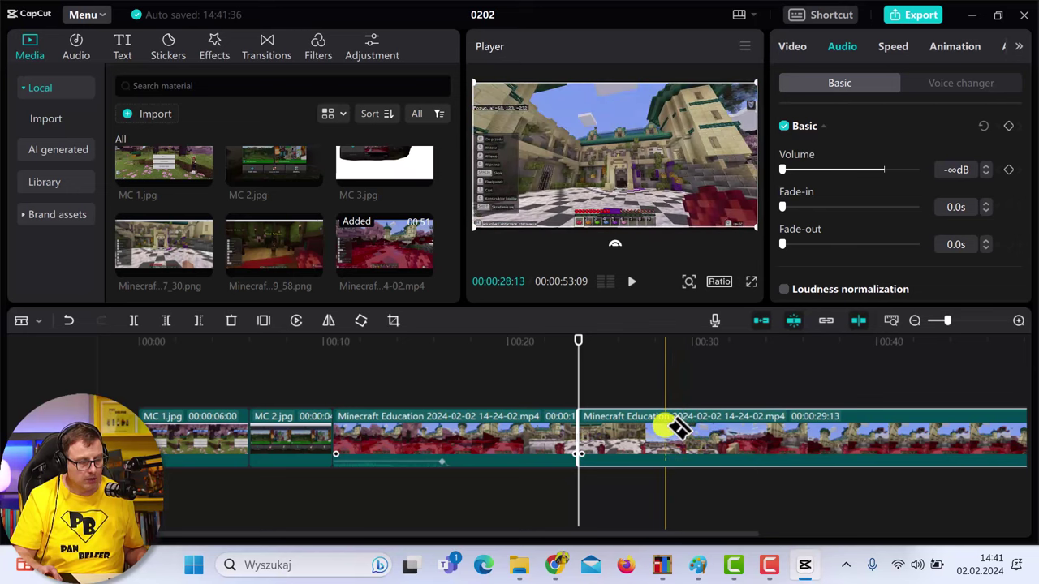
pyautogui.click(666, 426)
pyautogui.click(641, 438)
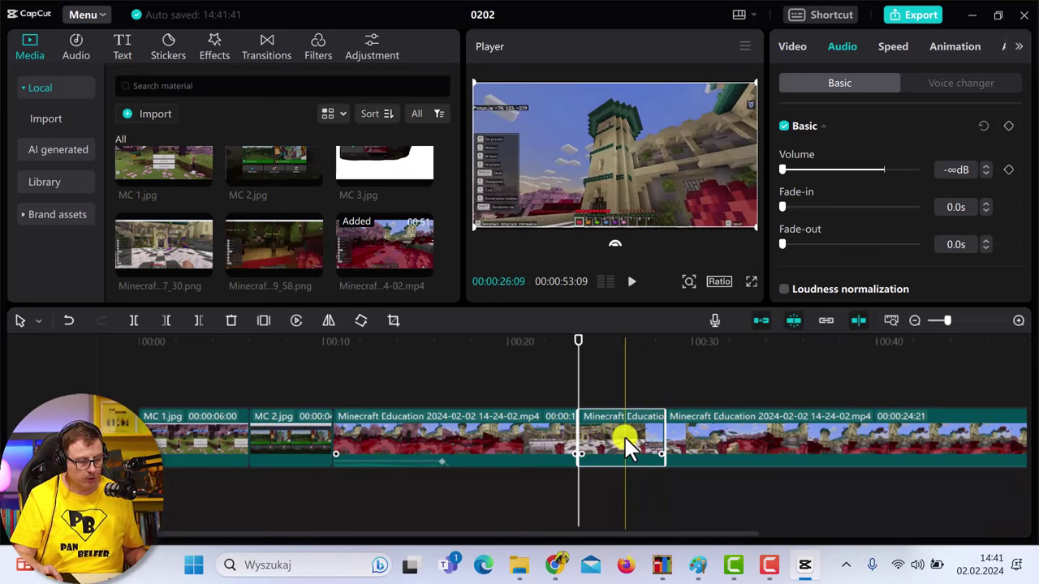
pyautogui.press('Delete')
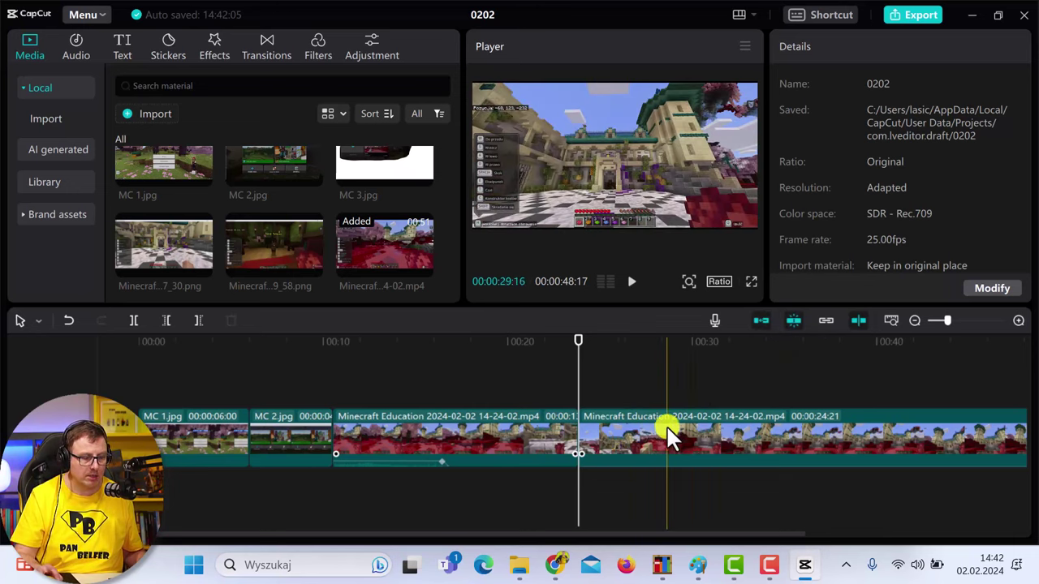
# Step: Turn off the main-track magnet and slide the second gameplay clip back against the first
pyautogui.moveTo(666, 430); pyautogui.dragTo(659, 446)
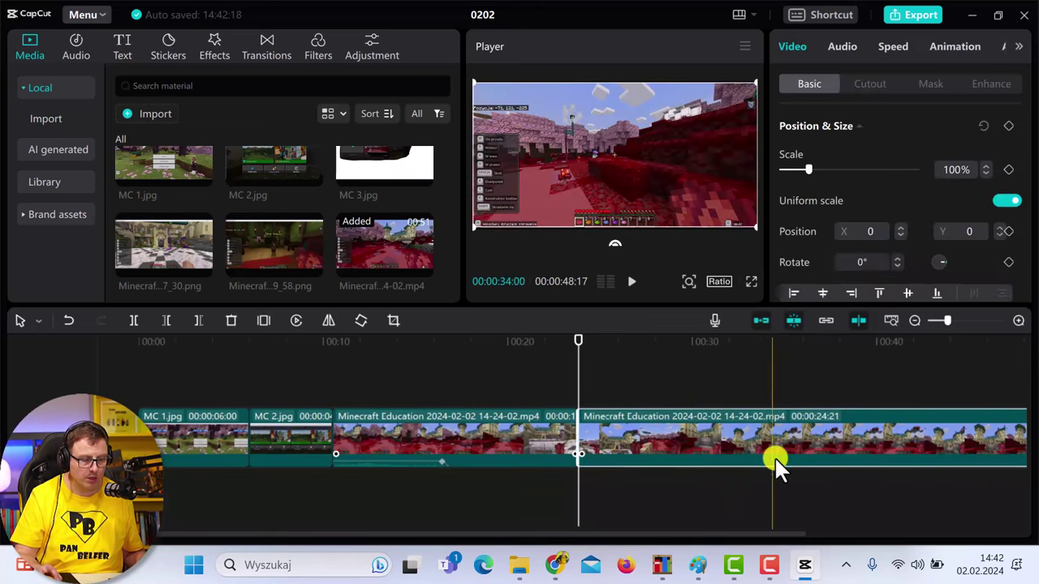
pyautogui.click(761, 320)
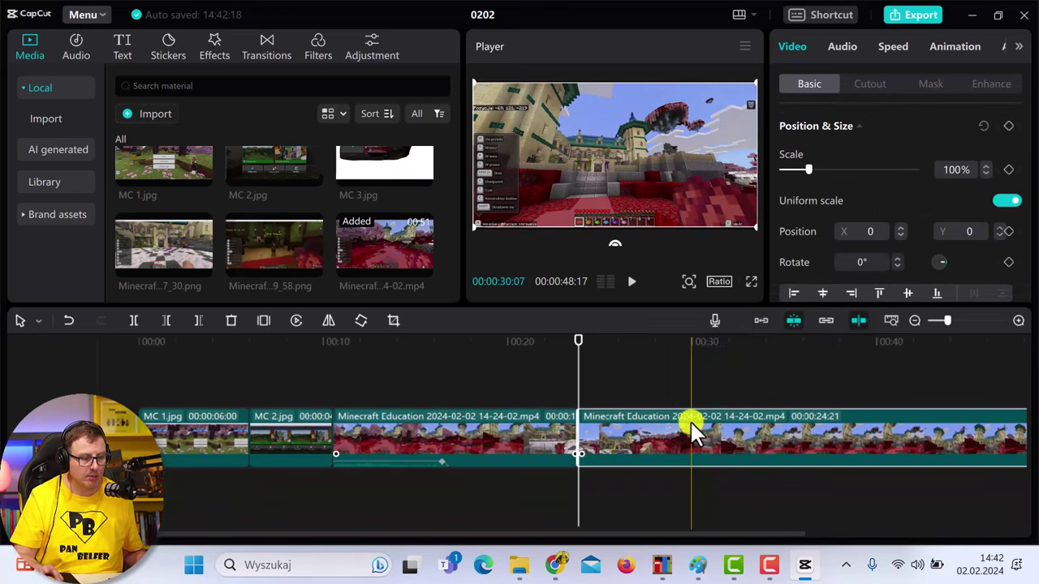
pyautogui.moveTo(689, 428); pyautogui.dragTo(772, 448)
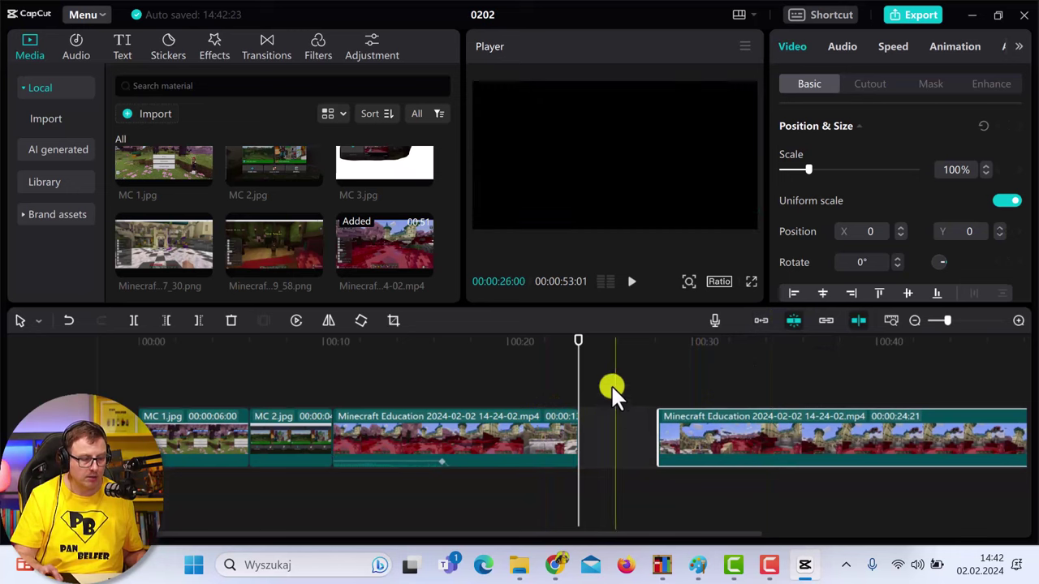
pyautogui.moveTo(714, 429); pyautogui.dragTo(637, 429)
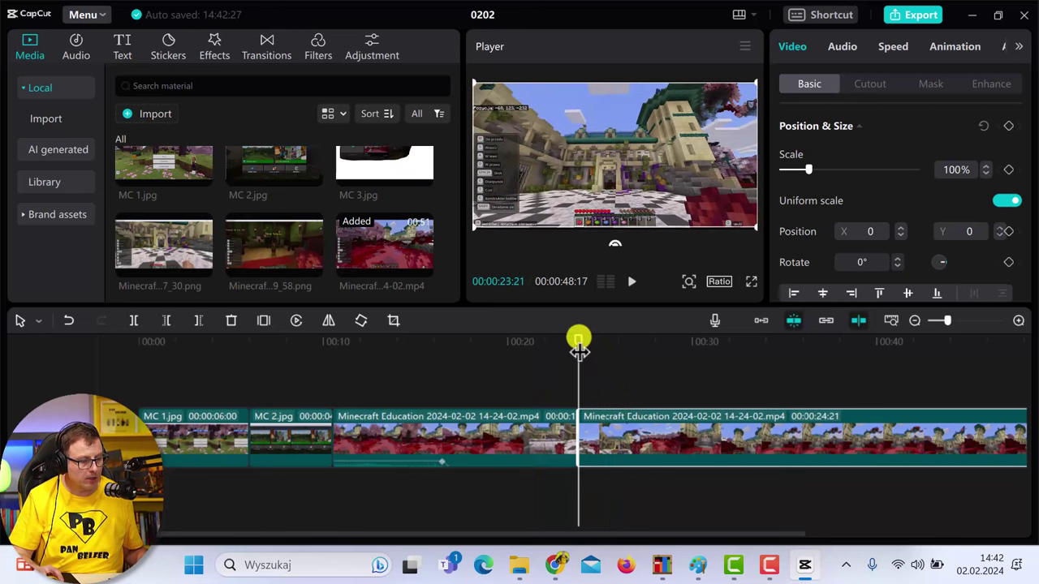
pyautogui.moveTo(578, 341); pyautogui.dragTo(710, 357)
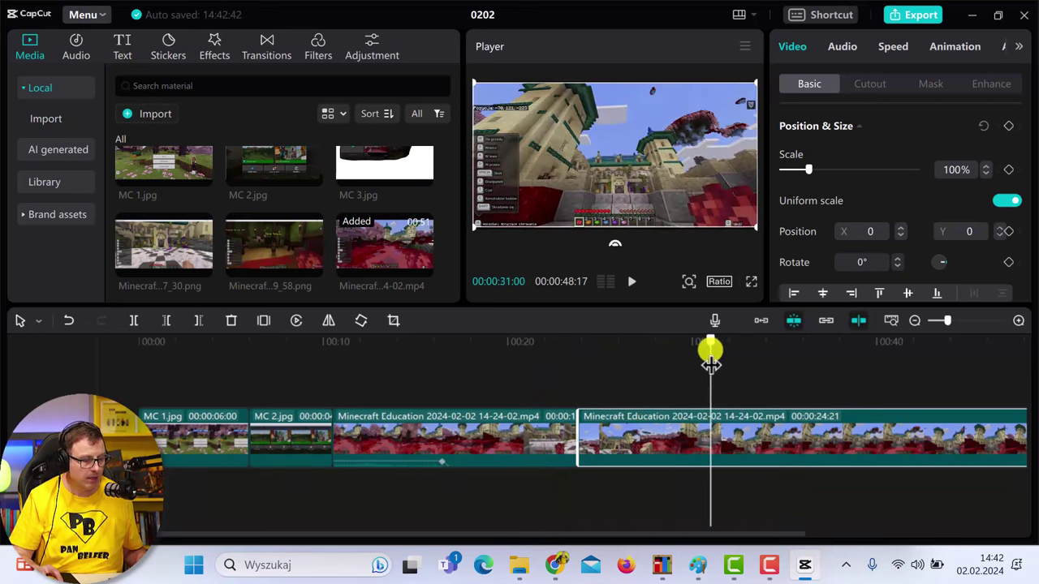
# Step: Split the gameplay clip at 00:30, speed its first piece to 5.9x, and close the gap
pyautogui.click(704, 427)
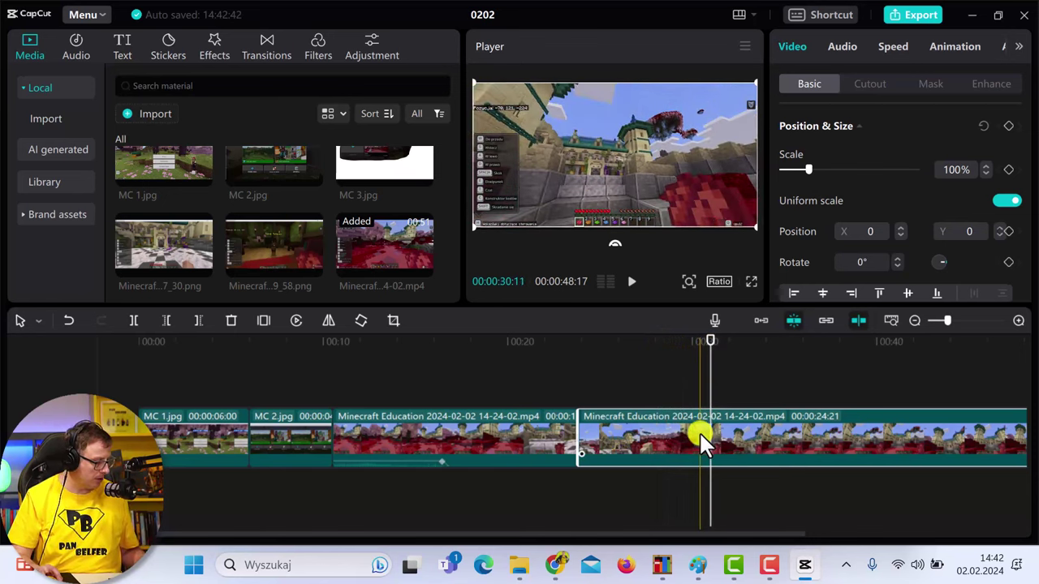
pyautogui.hotkey('ctrl', 'b')
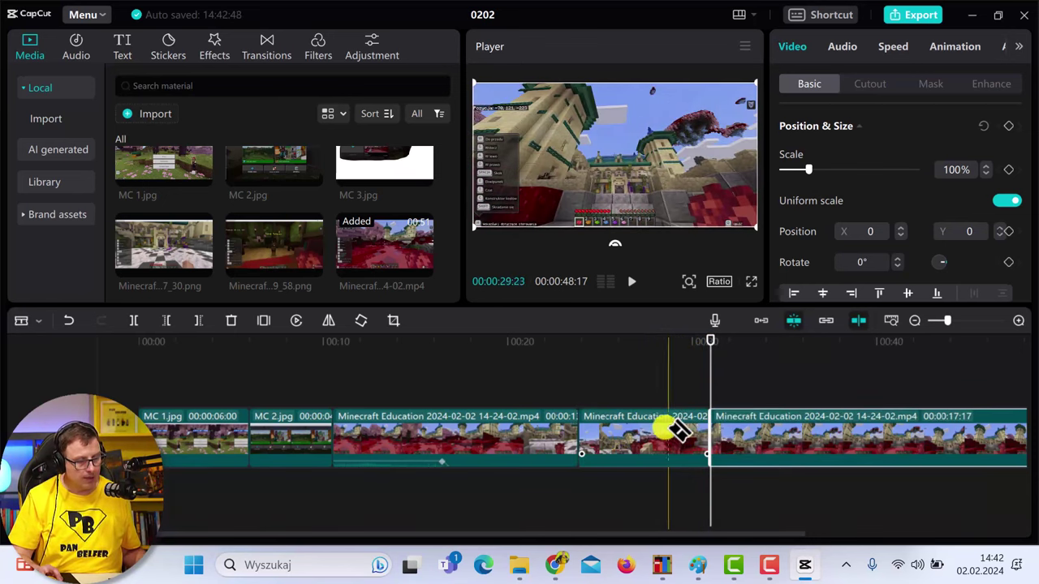
pyautogui.click(653, 429)
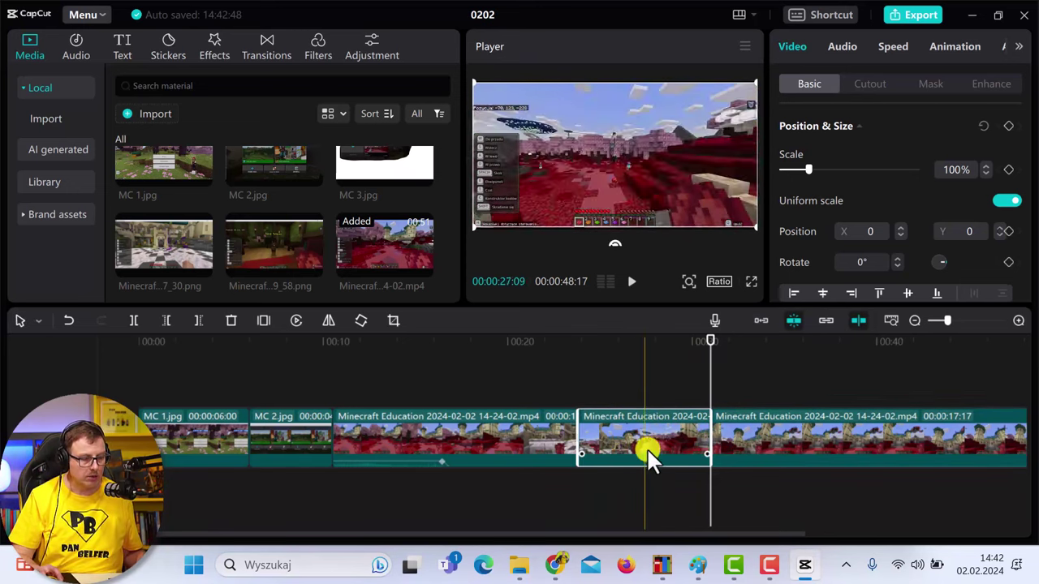
pyautogui.click(891, 46)
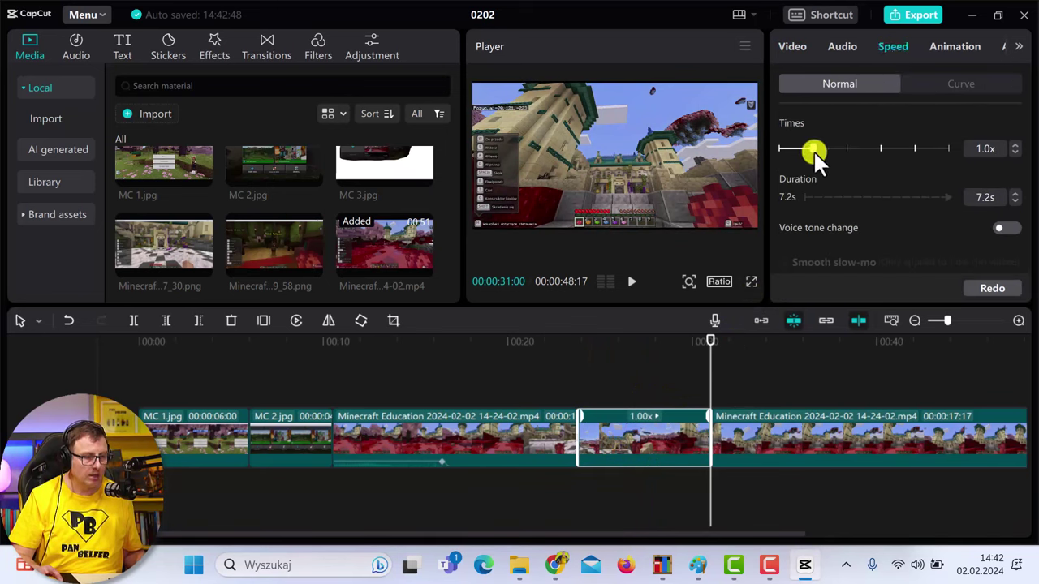
pyautogui.moveTo(818, 145); pyautogui.dragTo(846, 148)
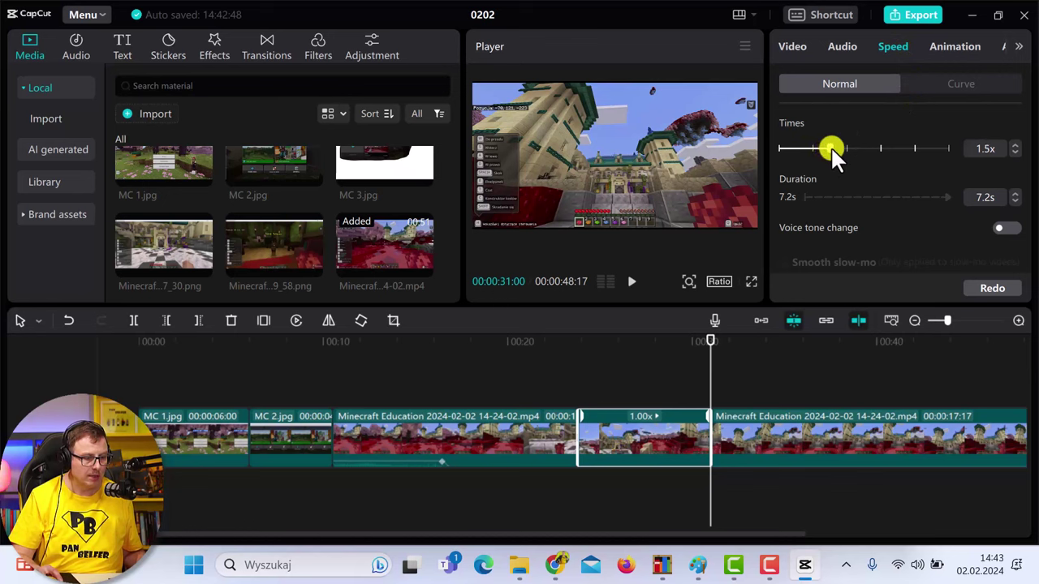
pyautogui.moveTo(622, 431); pyautogui.dragTo(625, 438)
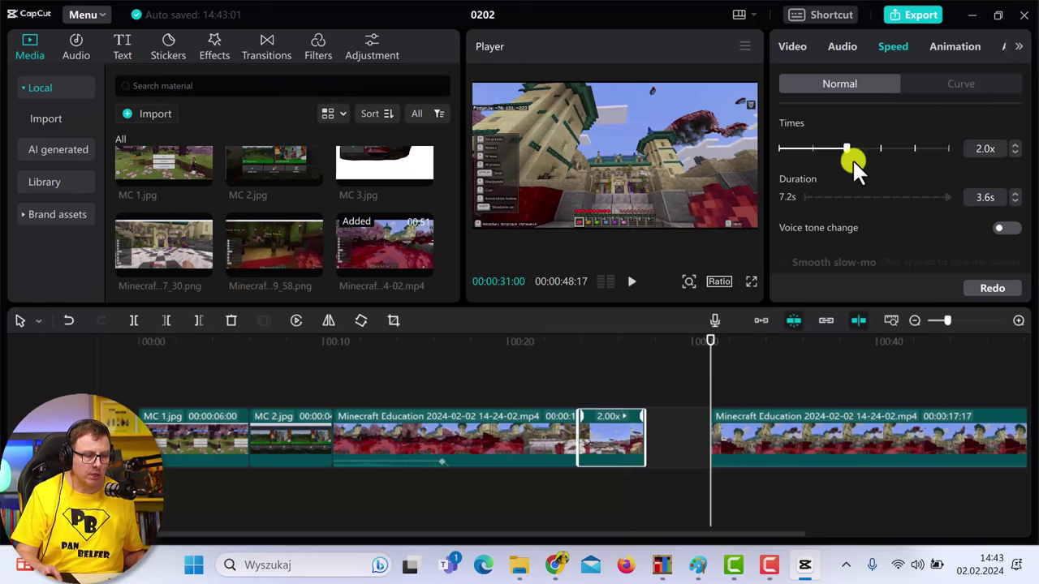
pyautogui.moveTo(889, 156); pyautogui.dragTo(888, 156)
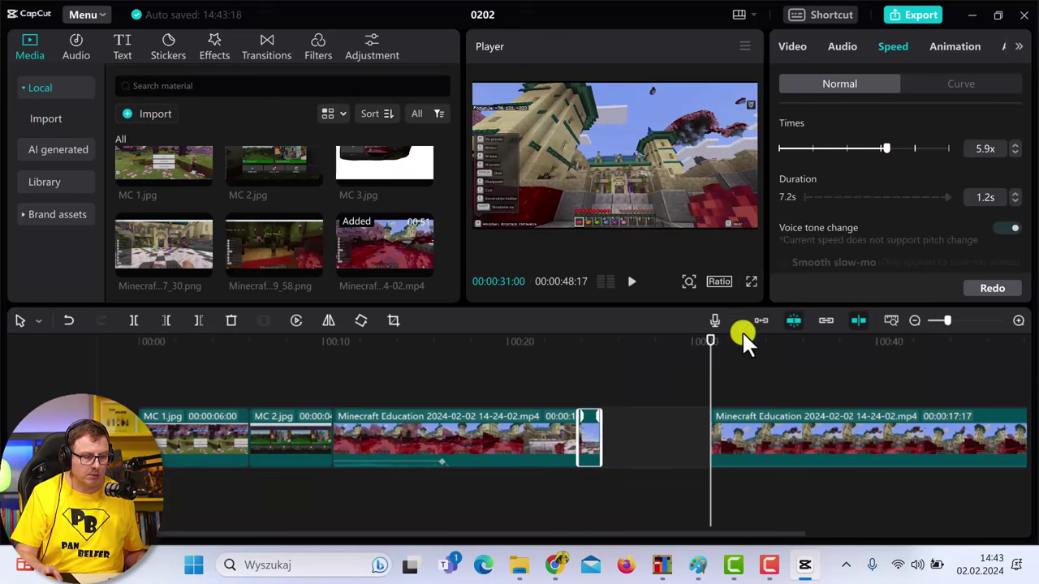
pyautogui.moveTo(570, 341); pyautogui.dragTo(553, 347)
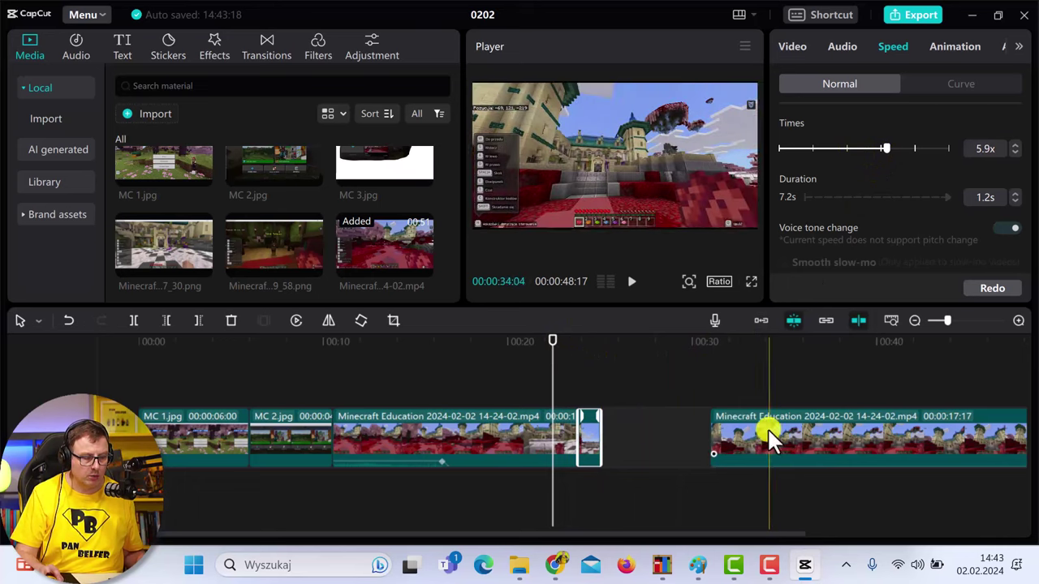
pyautogui.moveTo(780, 432); pyautogui.dragTo(671, 442)
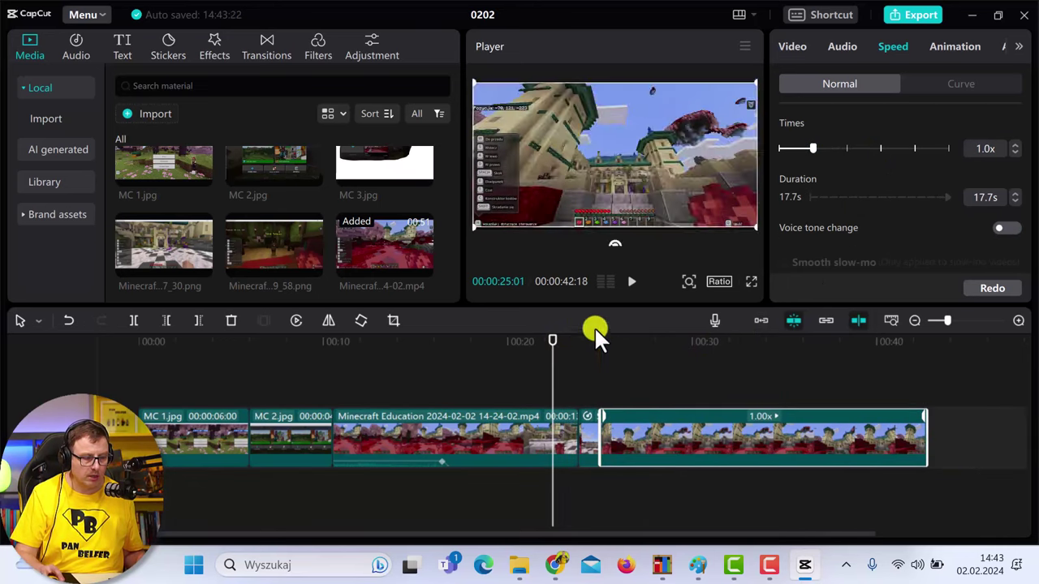
# Step: Split the final gameplay clip at 00:24:19 and delete its last 4-second piece
pyautogui.click(631, 281)
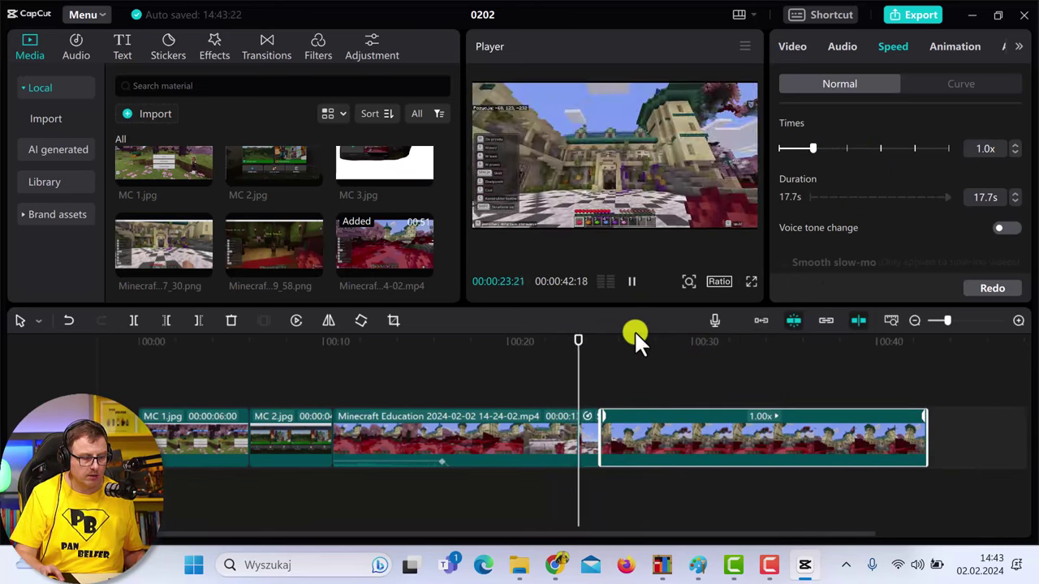
pyautogui.click(631, 281)
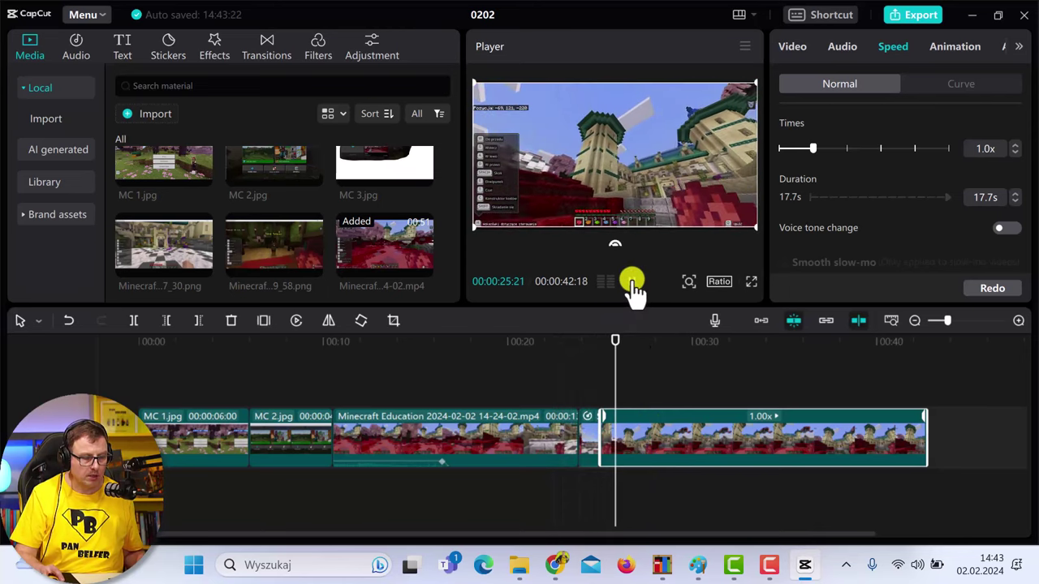
pyautogui.moveTo(608, 333); pyautogui.dragTo(591, 335)
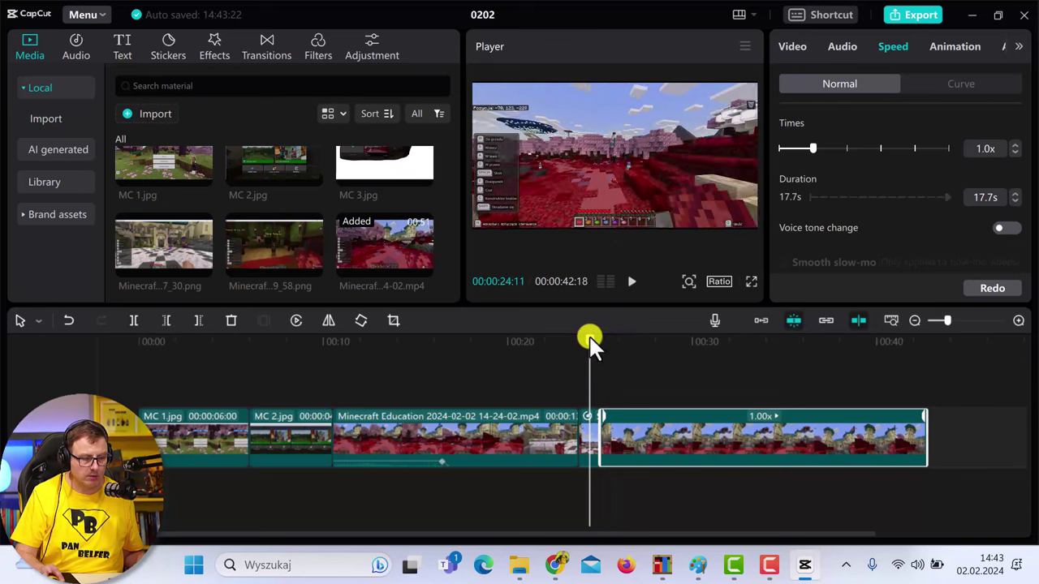
pyautogui.moveTo(590, 336)
pyautogui.mouseDown()
pyautogui.moveTo(650, 347)
pyautogui.moveTo(904, 345)
pyautogui.moveTo(882, 348)
pyautogui.moveTo(918, 332)
pyautogui.moveTo(869, 327)
pyautogui.moveTo(922, 322)
pyautogui.moveTo(800, 325)
pyautogui.moveTo(852, 331)
pyautogui.mouseUp()
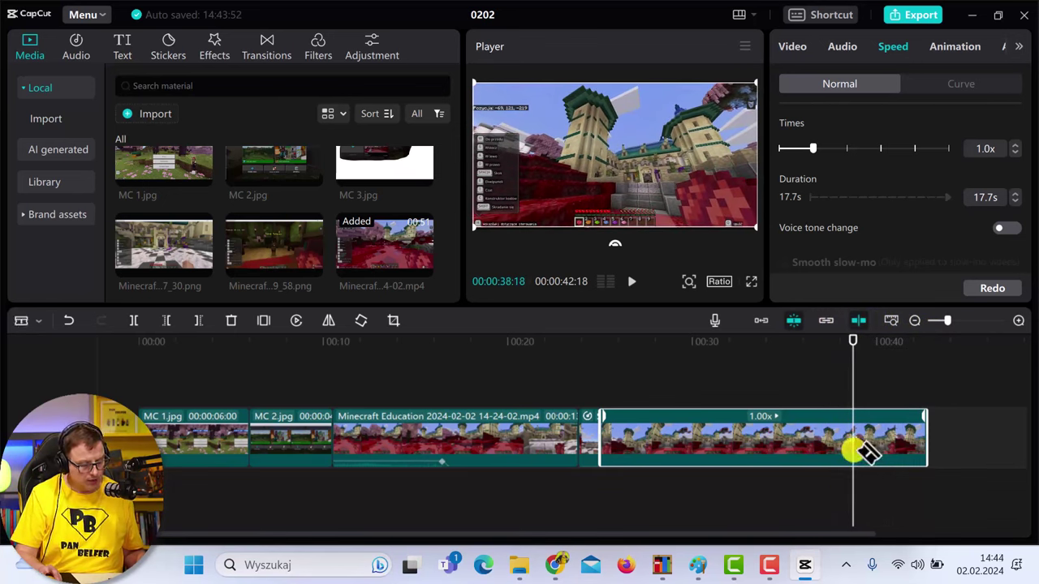
pyautogui.hotkey('ctrl', 'b')
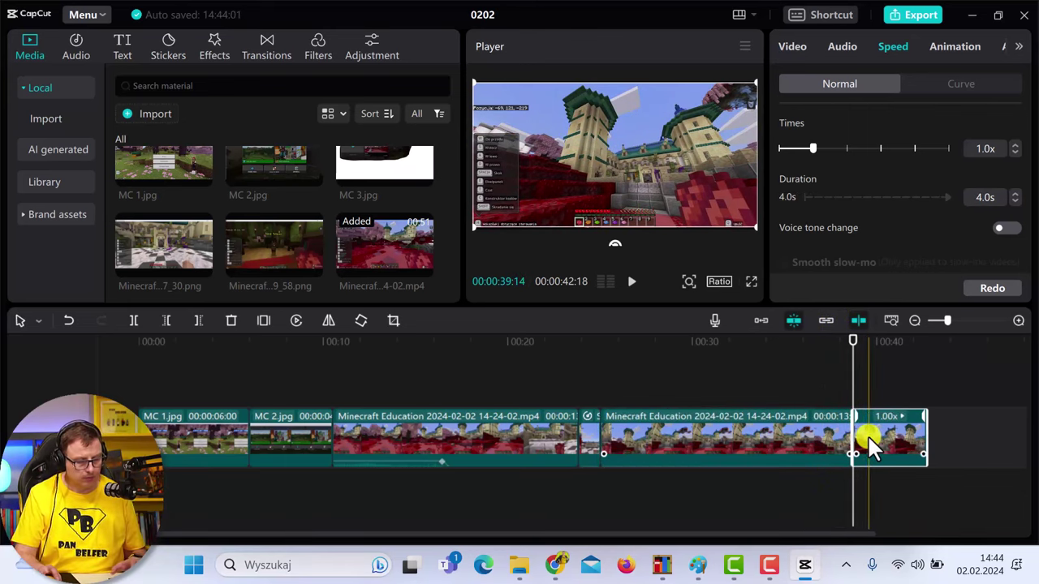
pyautogui.press('Delete')
pyautogui.click(867, 435)
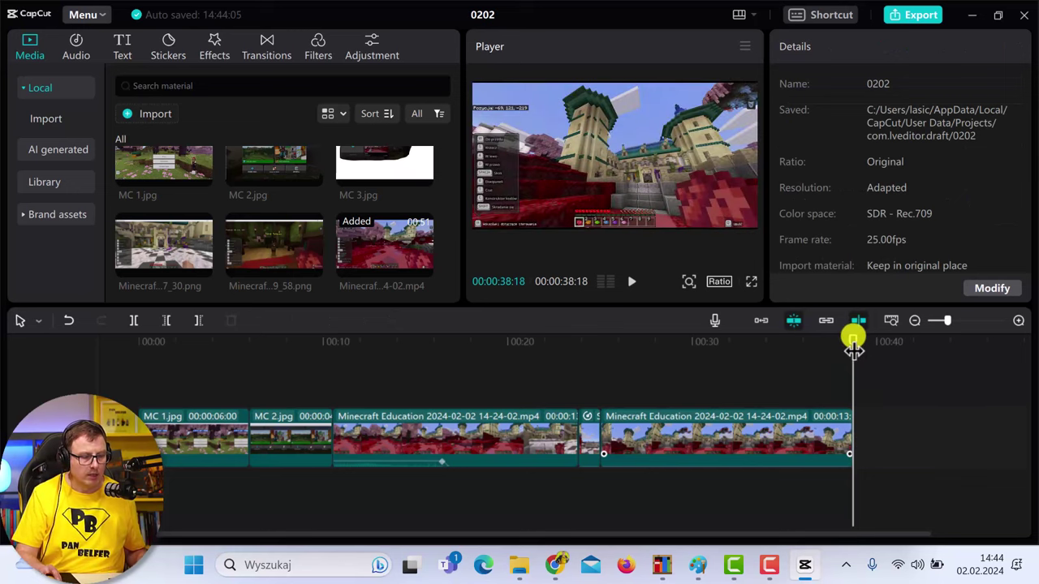
pyautogui.moveTo(852, 341); pyautogui.dragTo(725, 342)
pyautogui.moveTo(542, 350); pyautogui.dragTo(30, 353)
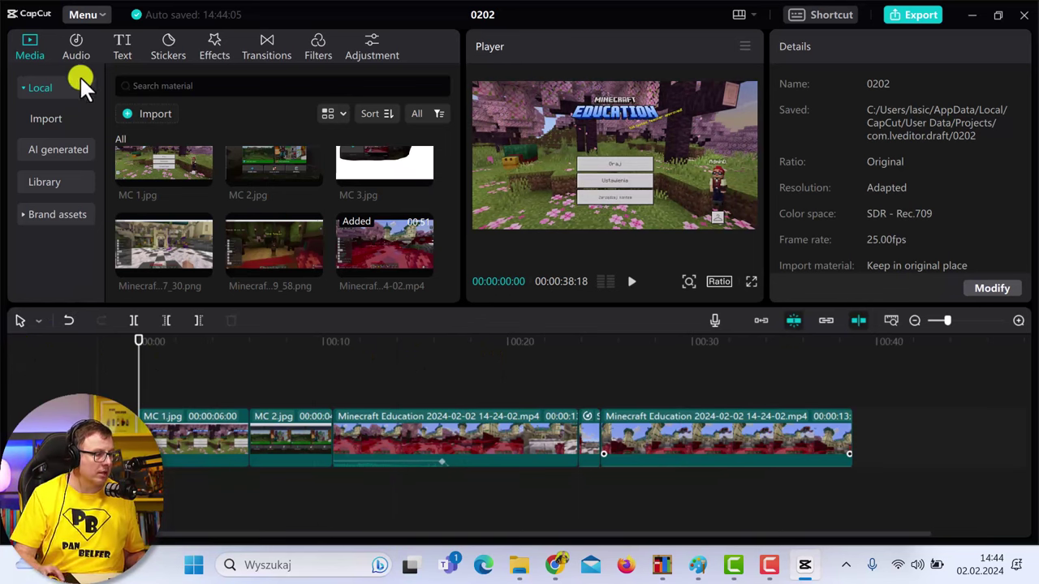
# Step: Preview the Vlog song 'Hall of Fame' in the Music library and add it to the timeline
pyautogui.click(77, 41)
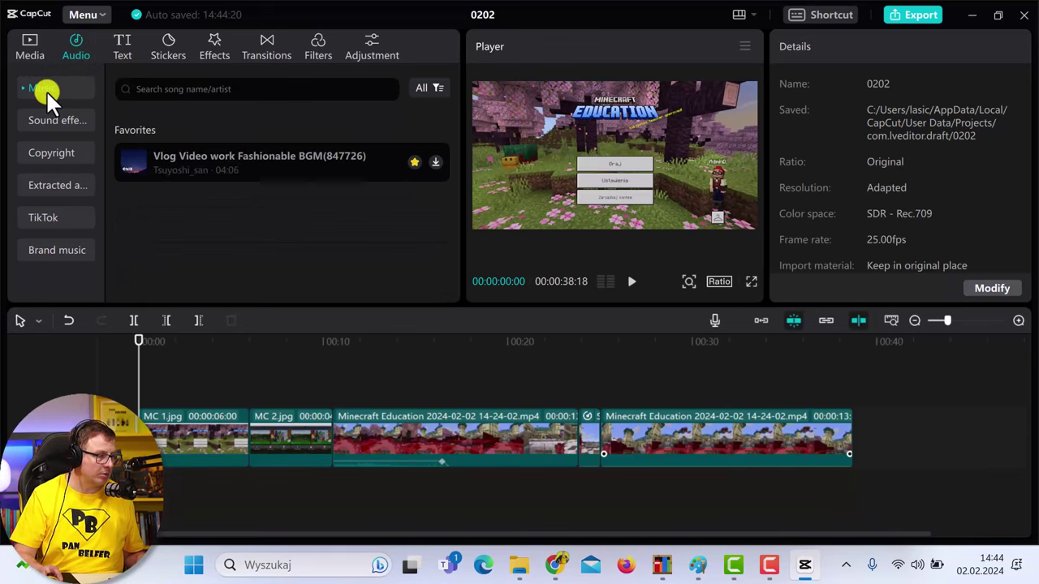
pyautogui.click(28, 86)
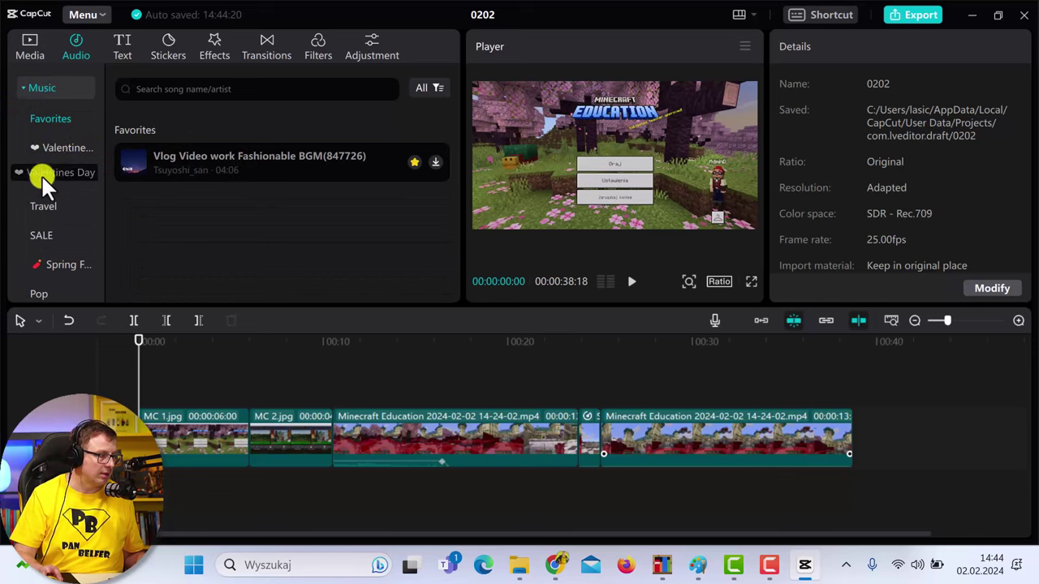
pyautogui.click(42, 180)
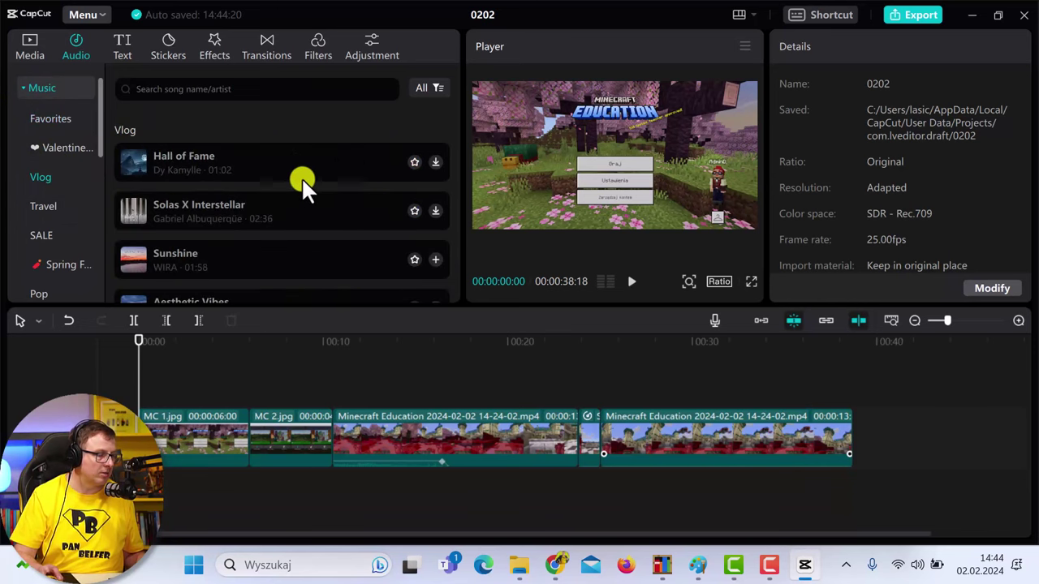
pyautogui.click(132, 163)
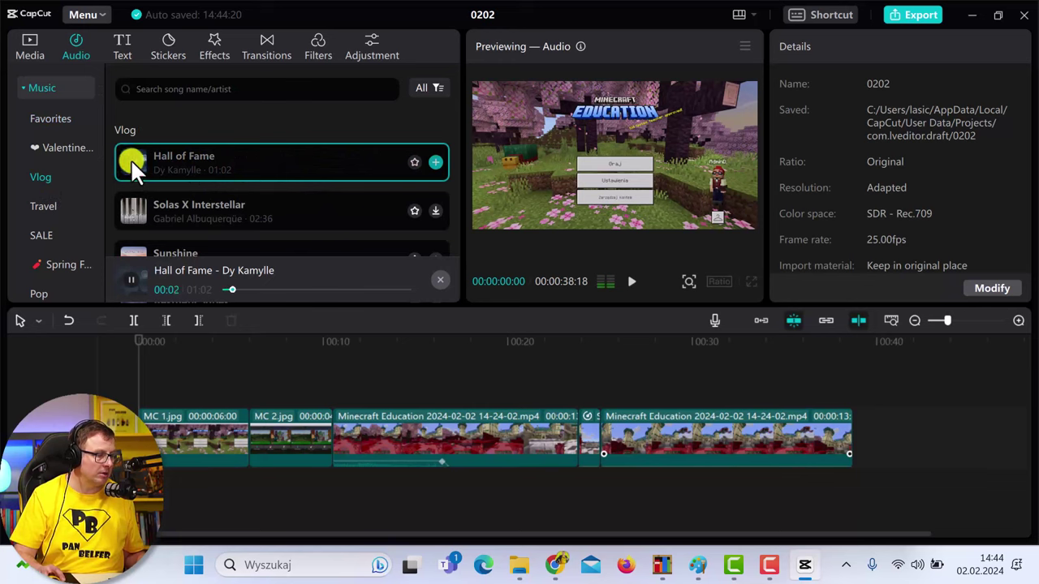
pyautogui.click(130, 159)
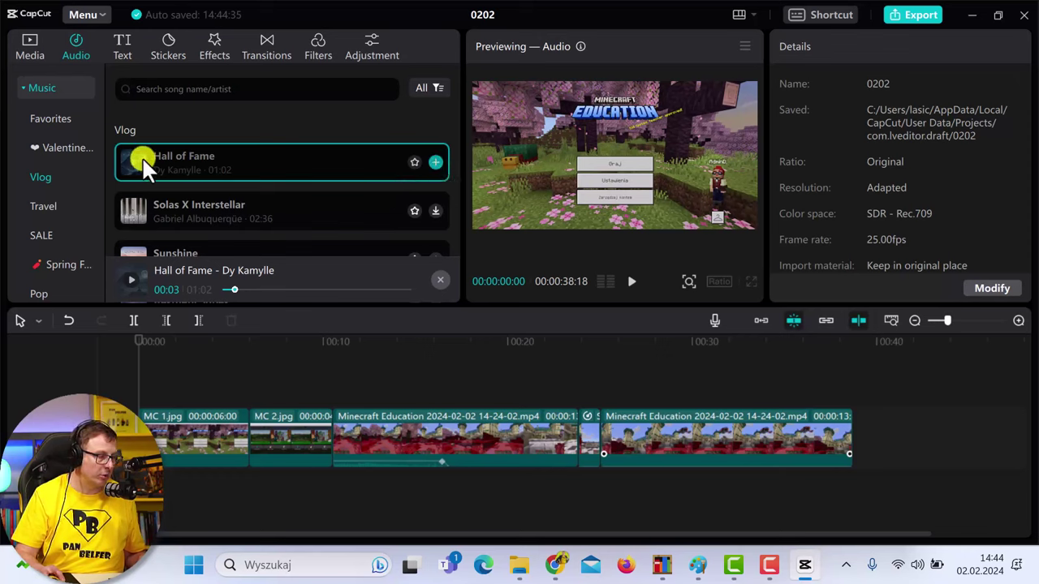
pyautogui.click(436, 161)
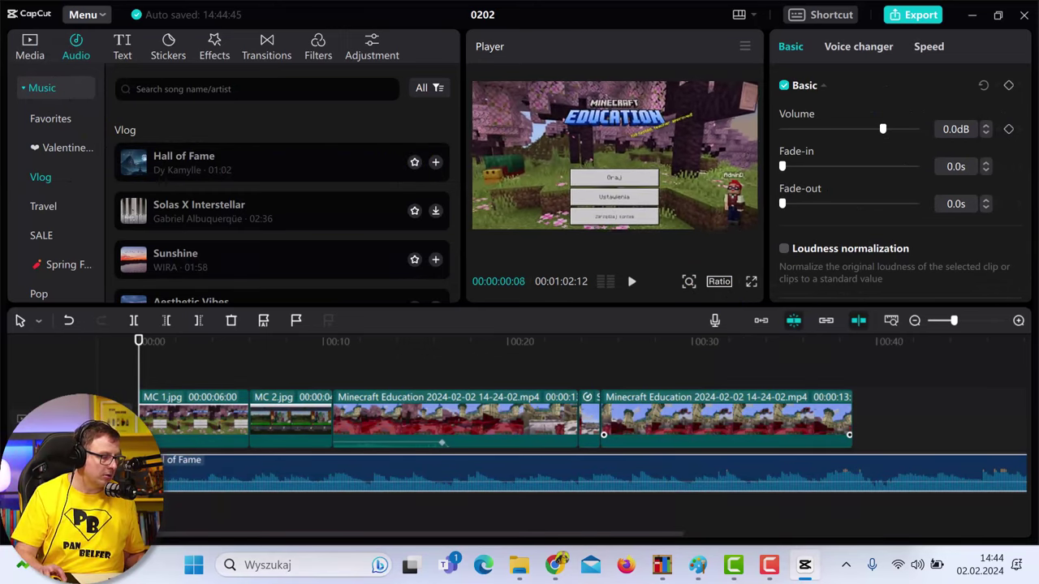
# Step: Align Hall of Fame with the video start and cut off the music past the video's end
pyautogui.moveTo(178, 477); pyautogui.dragTo(170, 477)
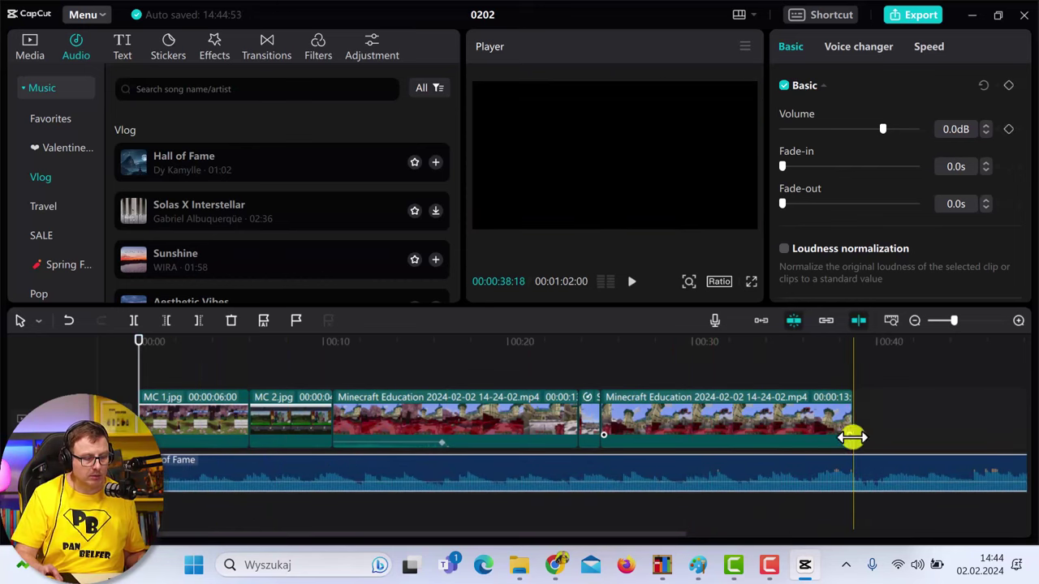
pyautogui.click(858, 454)
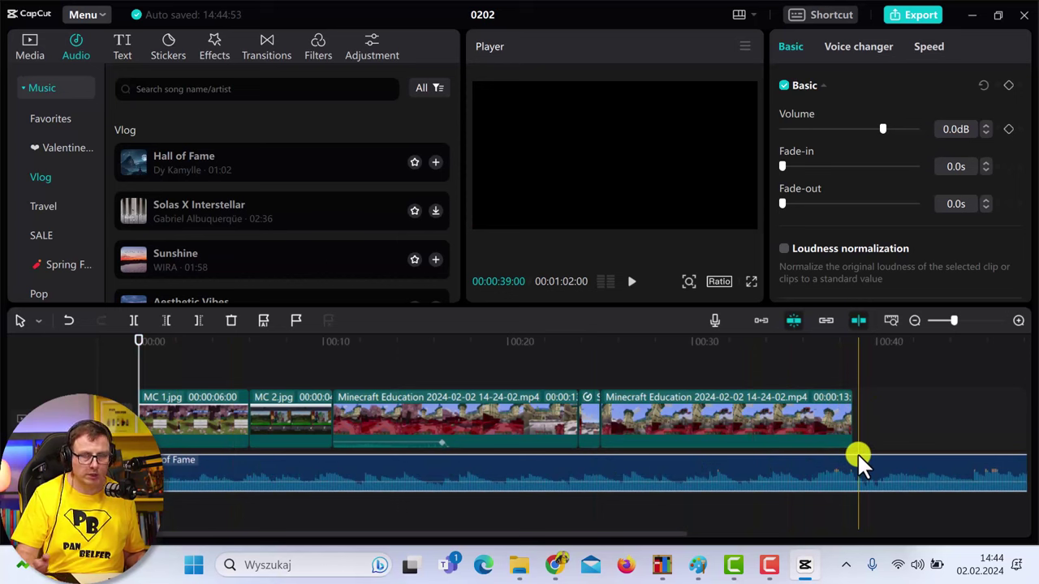
pyautogui.click(855, 452)
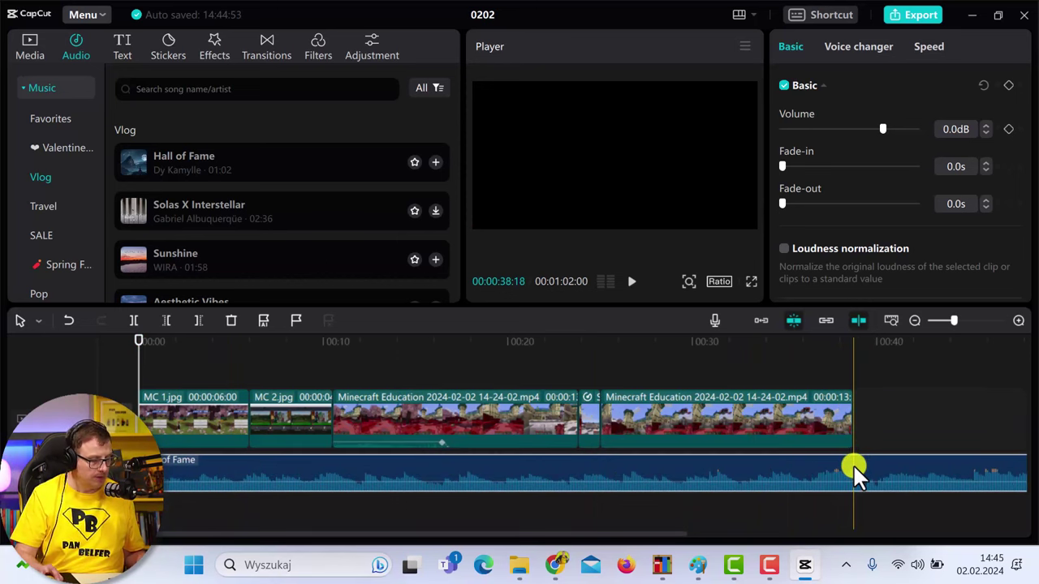
pyautogui.press('b')
pyautogui.click(853, 464)
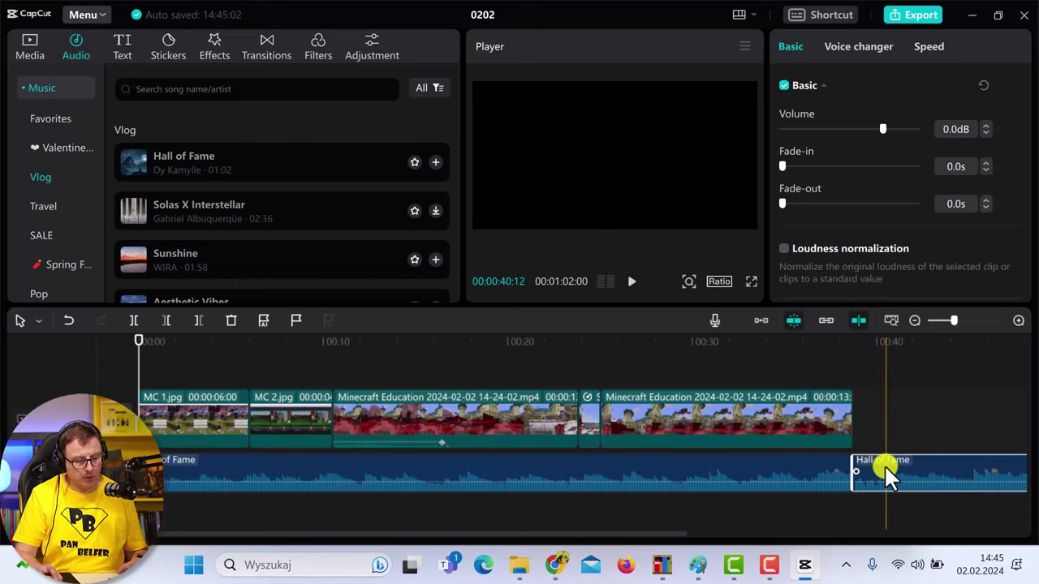
pyautogui.press('Delete')
pyautogui.click(828, 466)
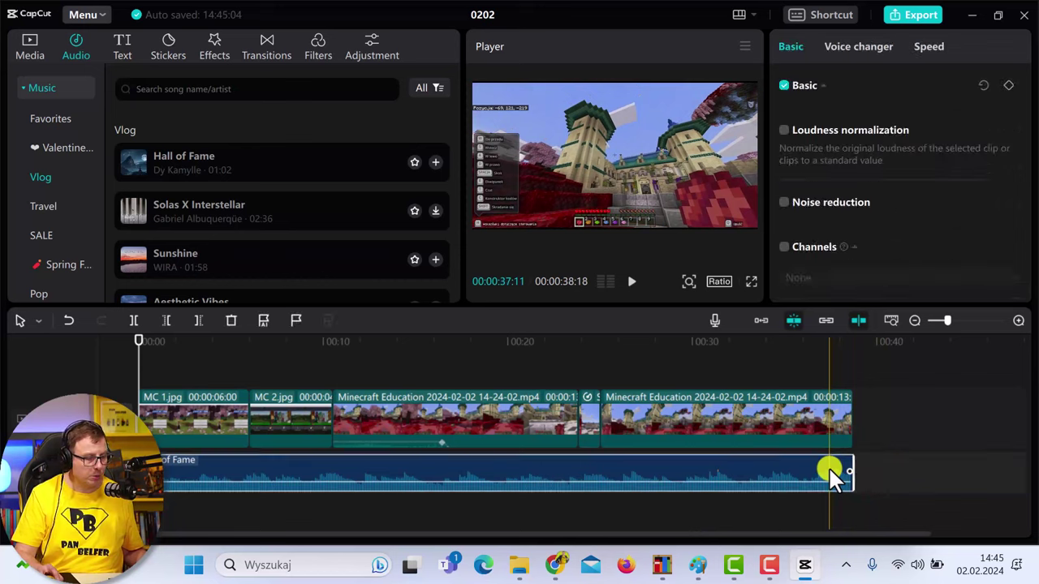
pyautogui.press('Down')
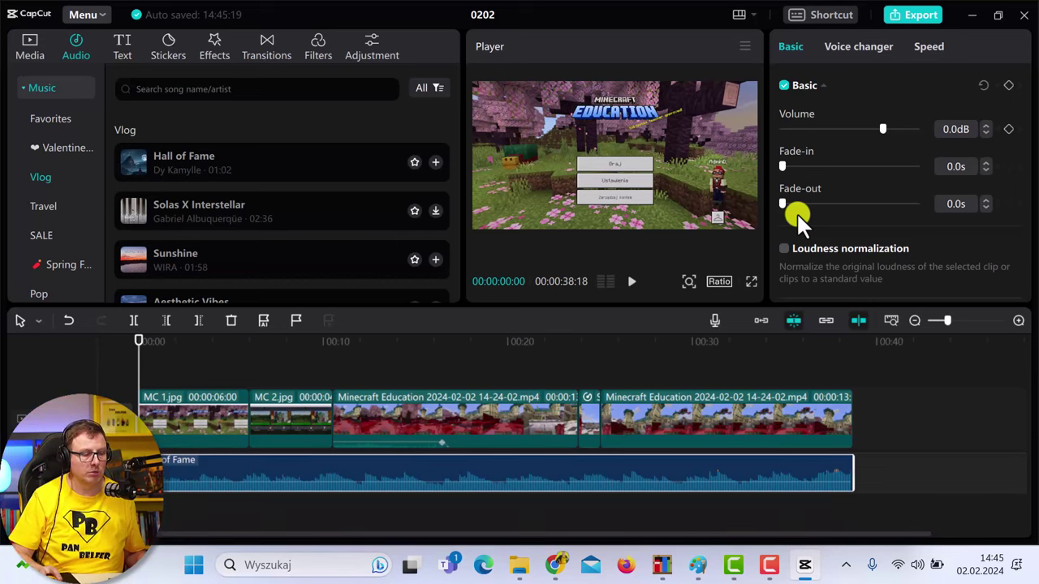
# Step: Set Hall of Fame's Fade-out to 3.0s, preview it, and lower its Volume to -19.6dB
pyautogui.moveTo(784, 203); pyautogui.dragTo(823, 203)
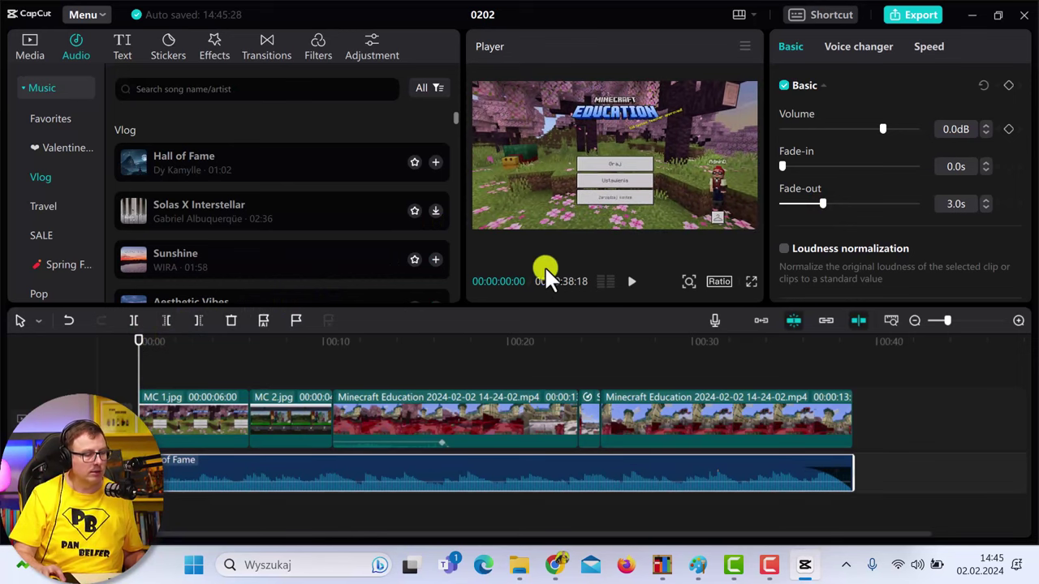
pyautogui.click(634, 283)
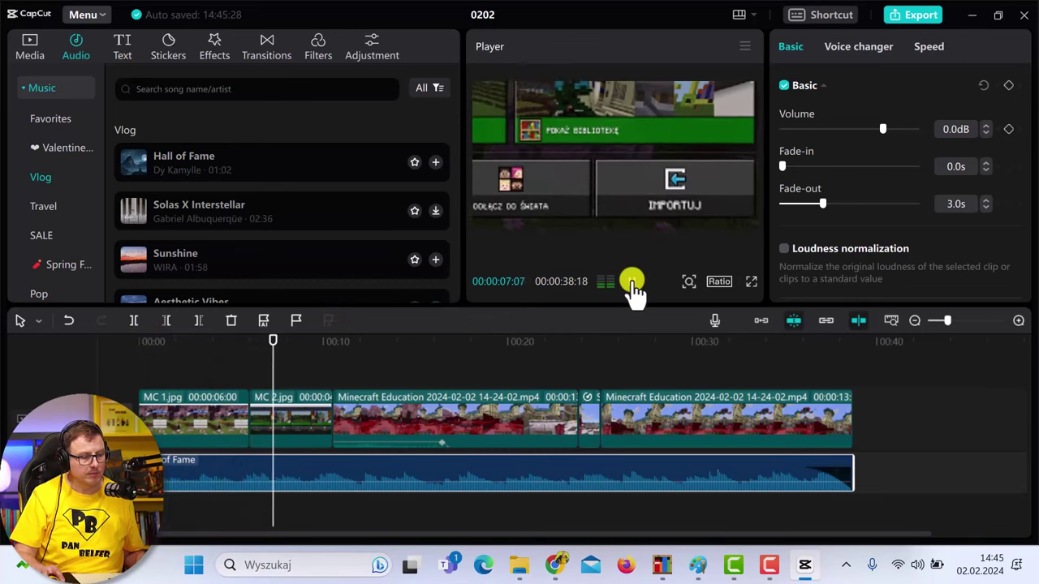
pyautogui.click(631, 283)
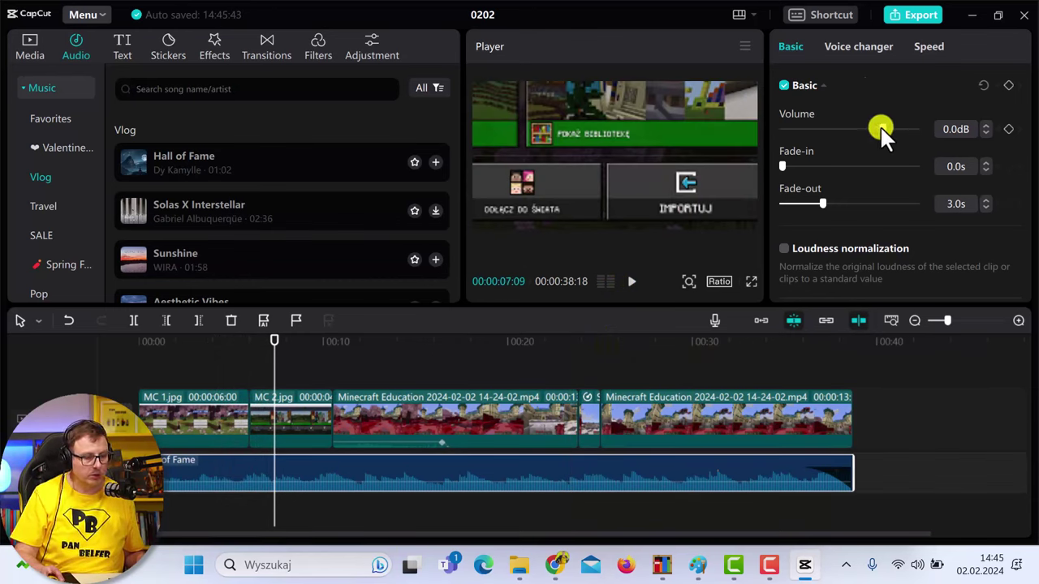
pyautogui.moveTo(882, 129); pyautogui.dragTo(854, 129)
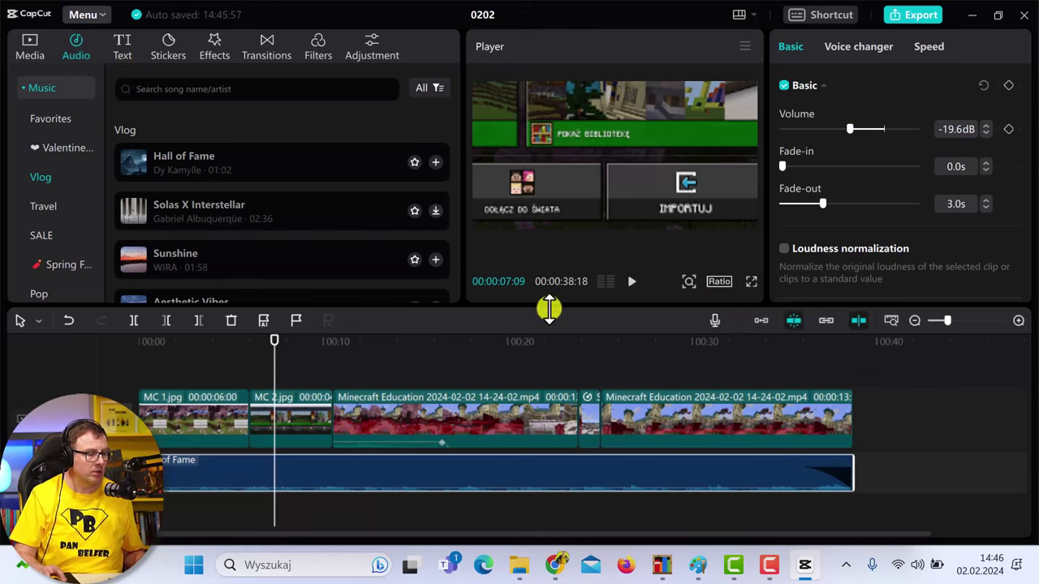
pyautogui.moveTo(274, 341); pyautogui.dragTo(130, 342)
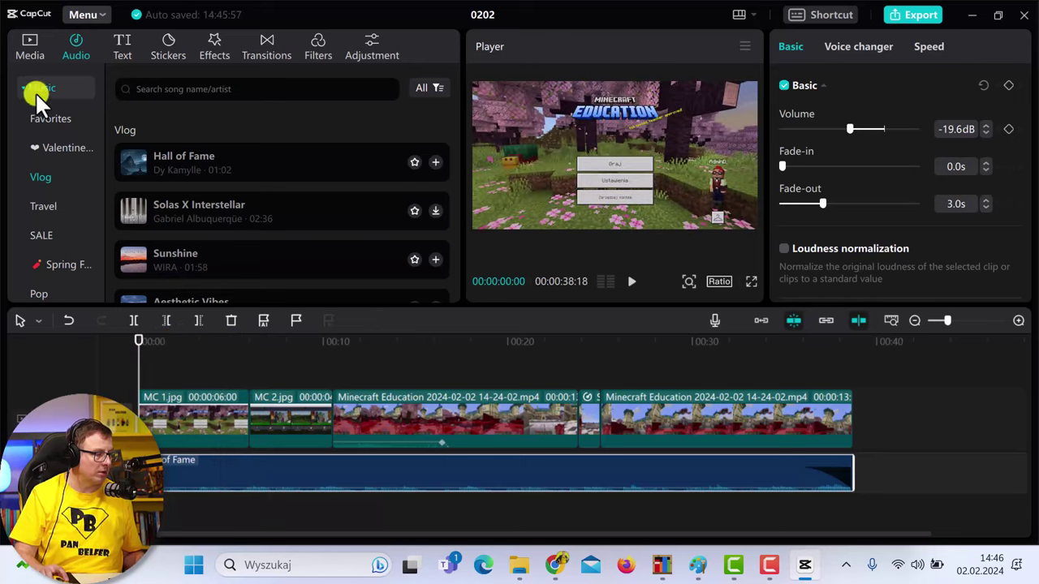
# Step: Return from Media to the Audio library and collapse the Music category list
pyautogui.click(34, 43)
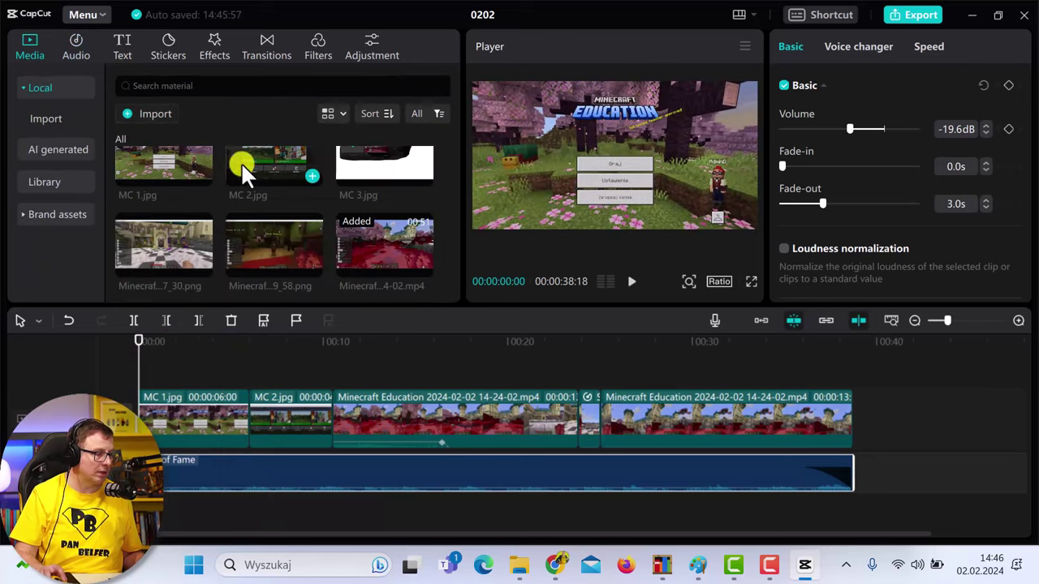
pyautogui.click(74, 43)
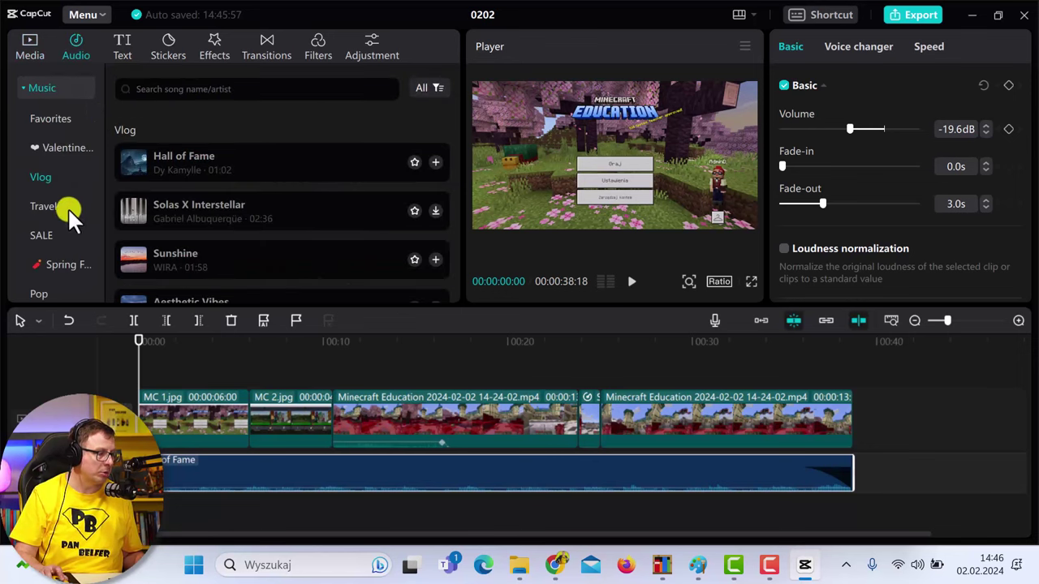
pyautogui.scroll(-3, 67, 207)
pyautogui.scroll(3, 68, 207)
pyautogui.click(20, 86)
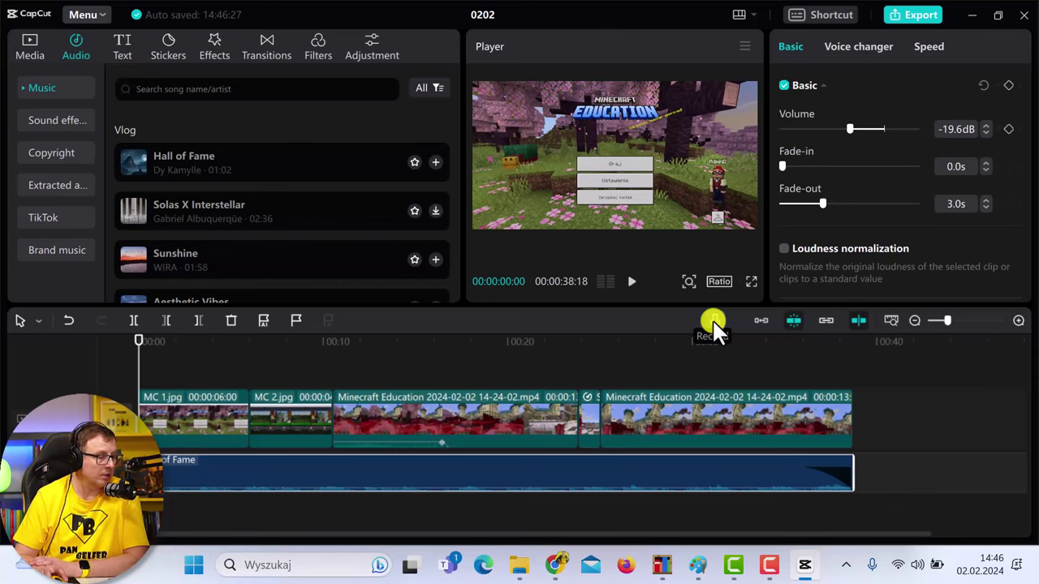
# Step: Record a spoken narration with the timeline microphone, creating the Record1 voiceover track
pyautogui.click(713, 319)
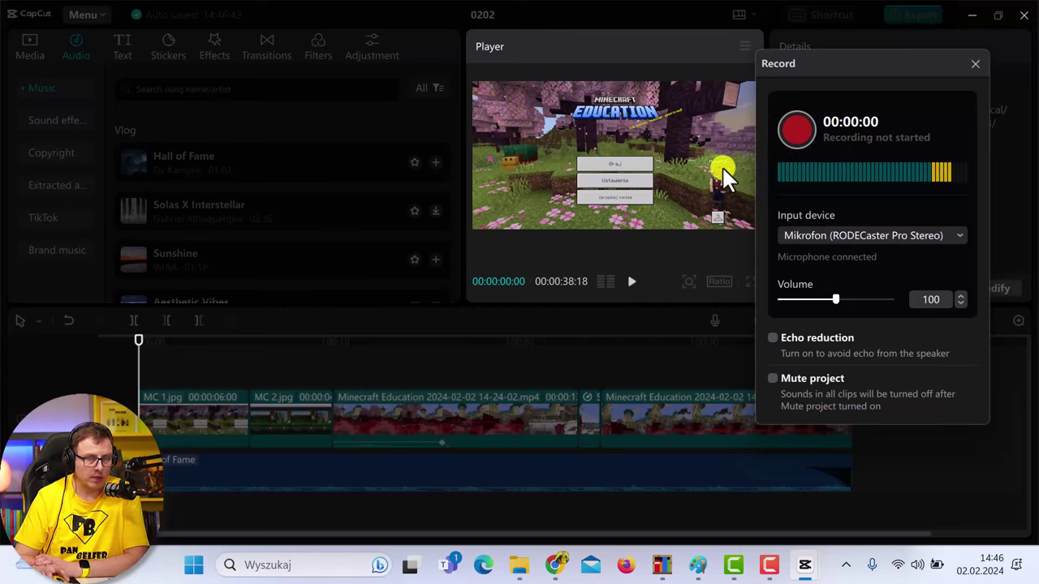
pyautogui.click(794, 130)
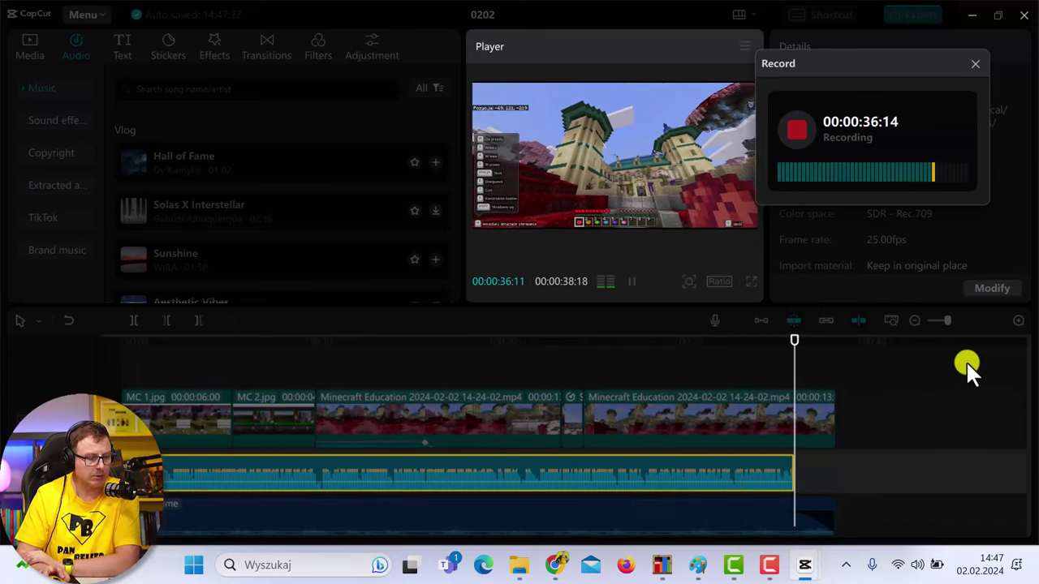
pyautogui.click(794, 129)
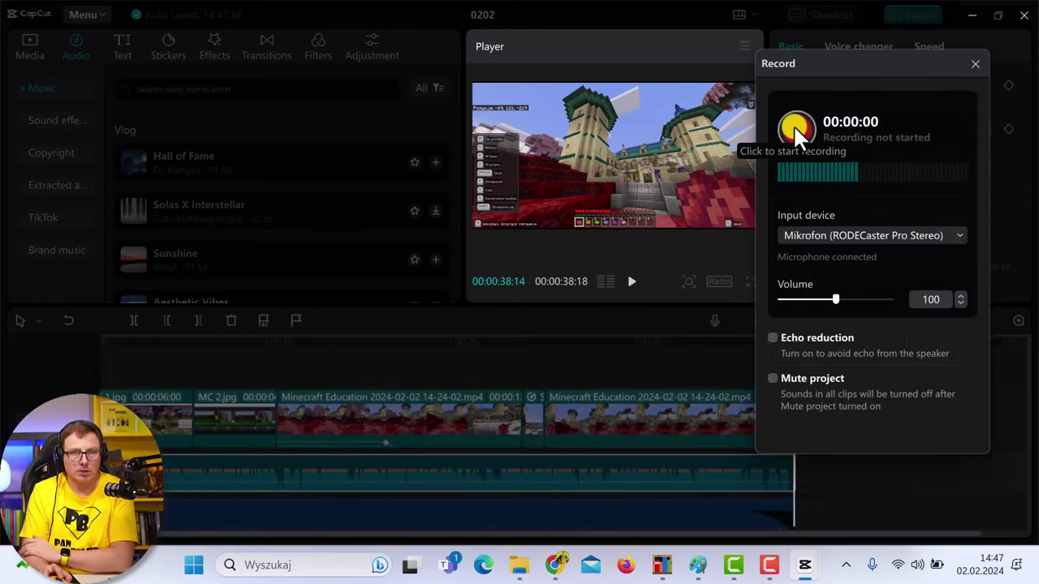
pyautogui.click(973, 63)
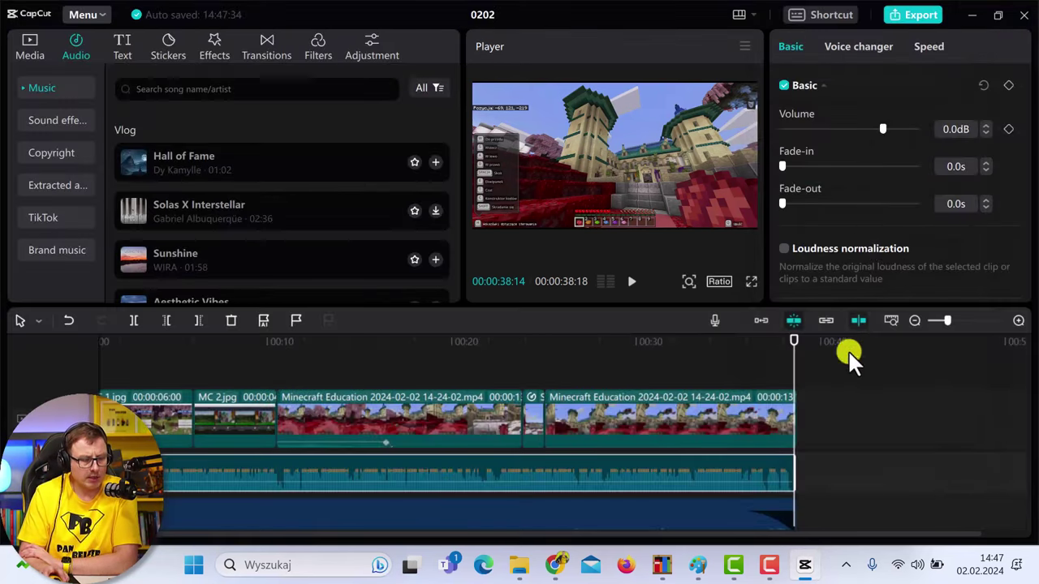
pyautogui.moveTo(795, 334); pyautogui.dragTo(56, 341)
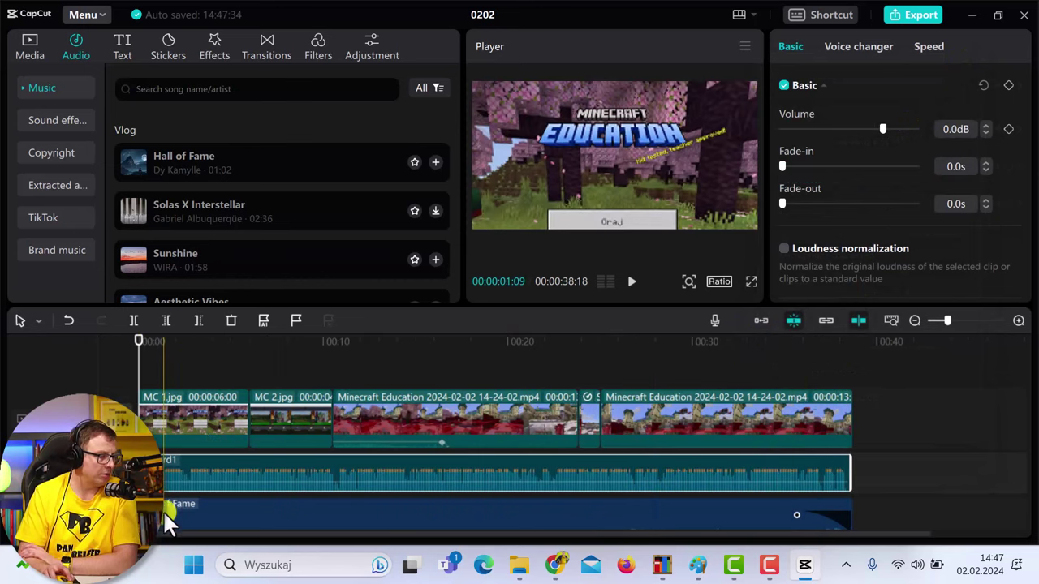
pyautogui.click(629, 284)
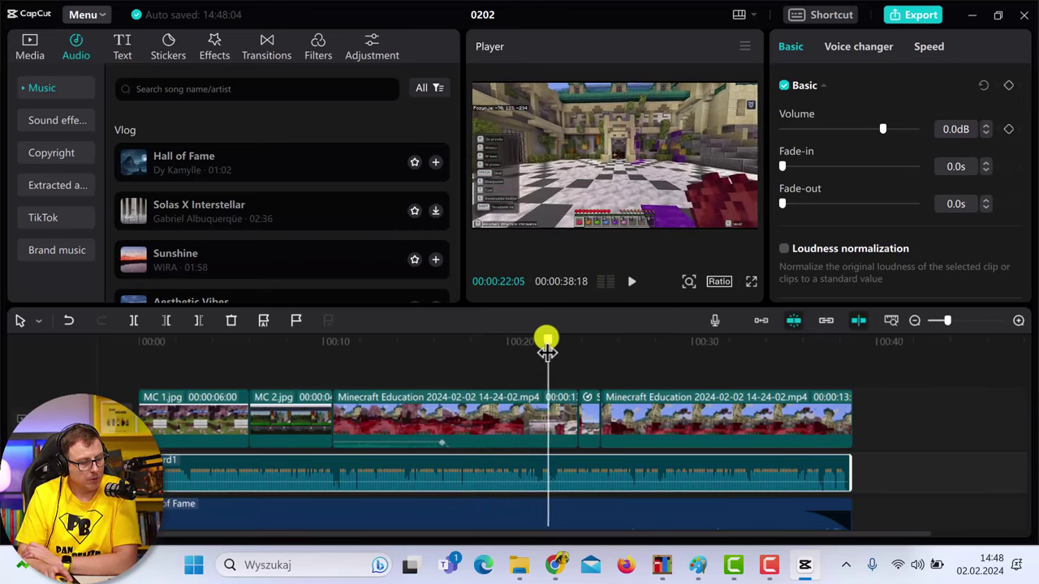
# Step: Zoom into the timeline near 20 seconds and play the voiceover to find the cut point
pyautogui.moveTo(548, 347); pyautogui.dragTo(511, 342)
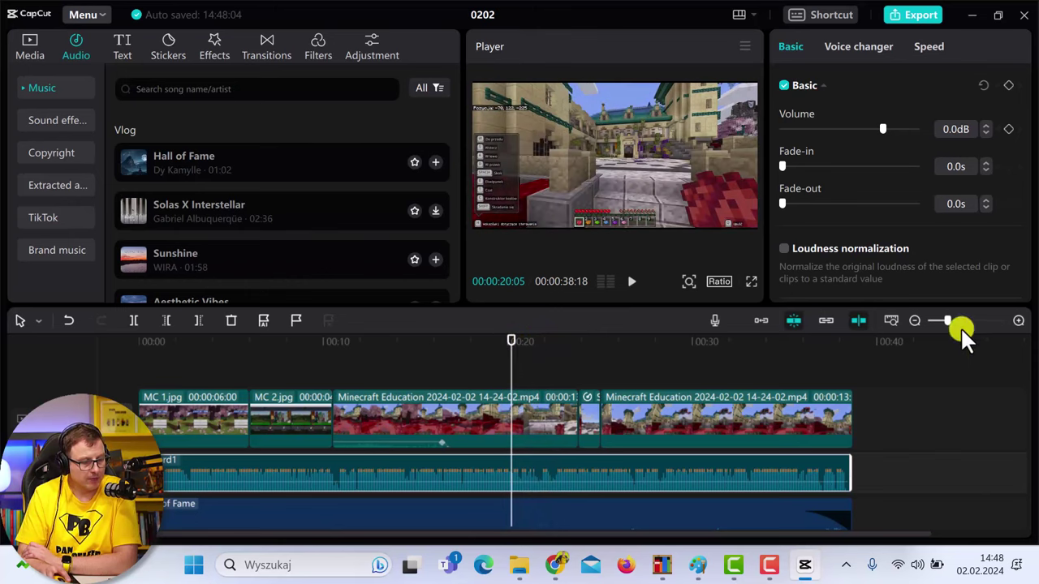
pyautogui.moveTo(947, 322); pyautogui.dragTo(971, 333)
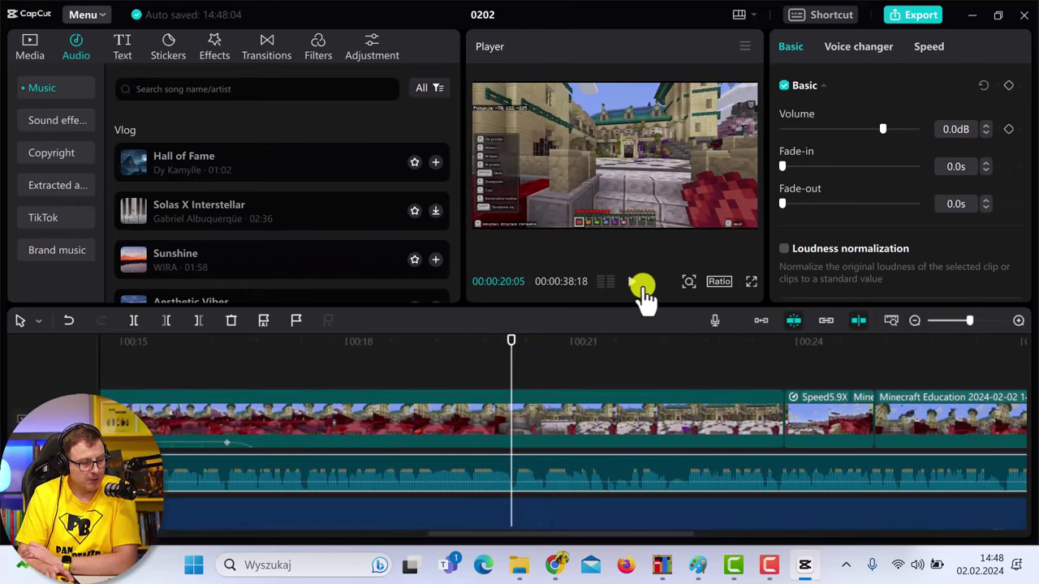
pyautogui.click(631, 284)
pyautogui.click(560, 323)
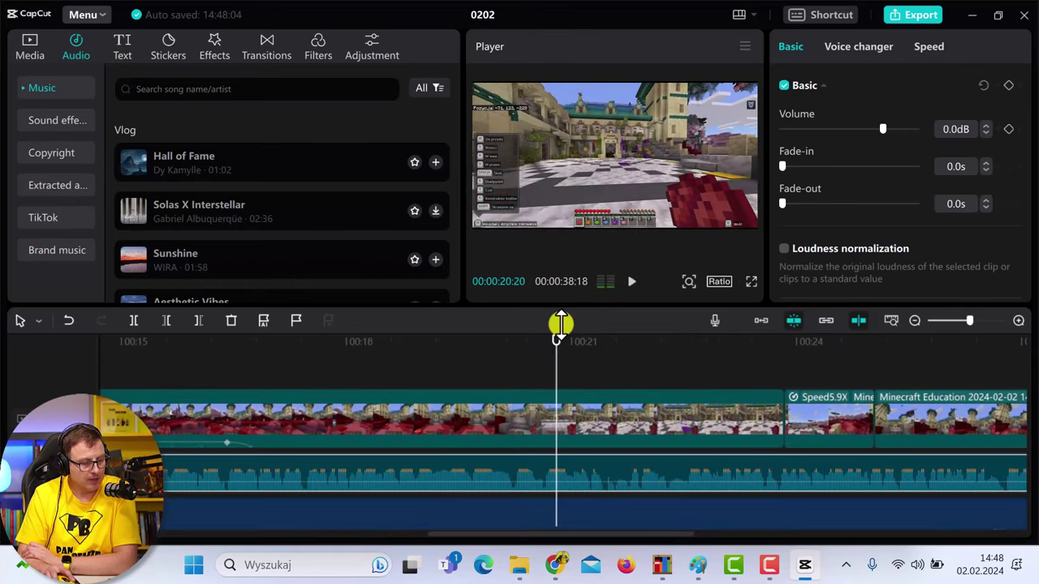
pyautogui.moveTo(553, 341); pyautogui.dragTo(460, 343)
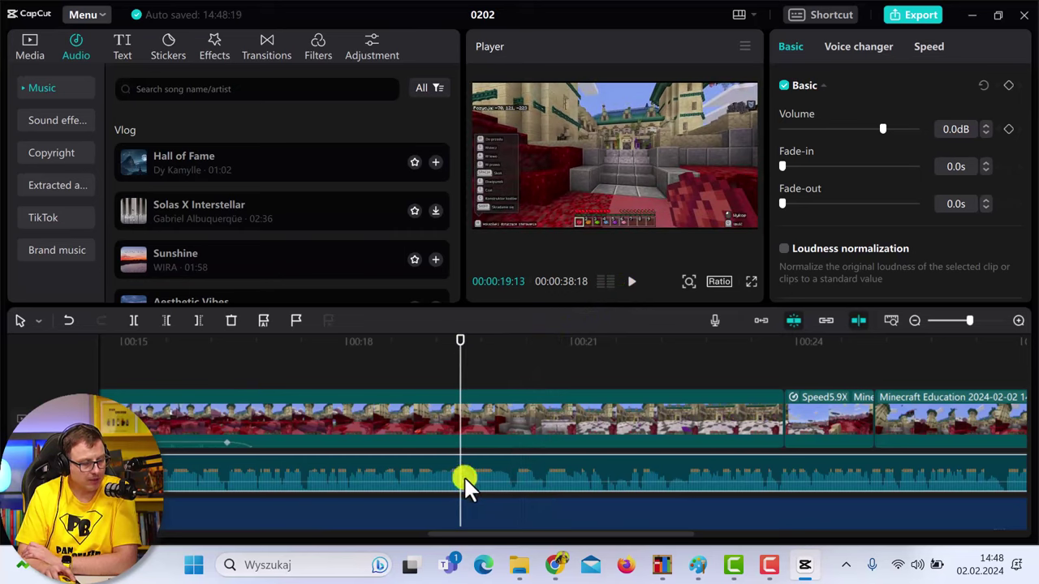
pyautogui.click(631, 284)
pyautogui.click(631, 285)
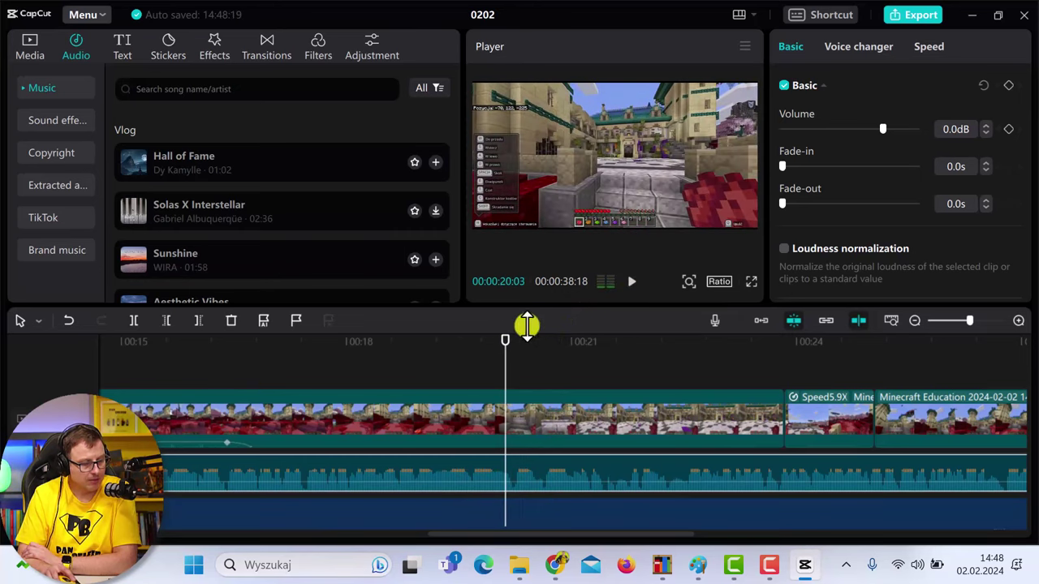
pyautogui.moveTo(528, 327); pyautogui.dragTo(470, 354)
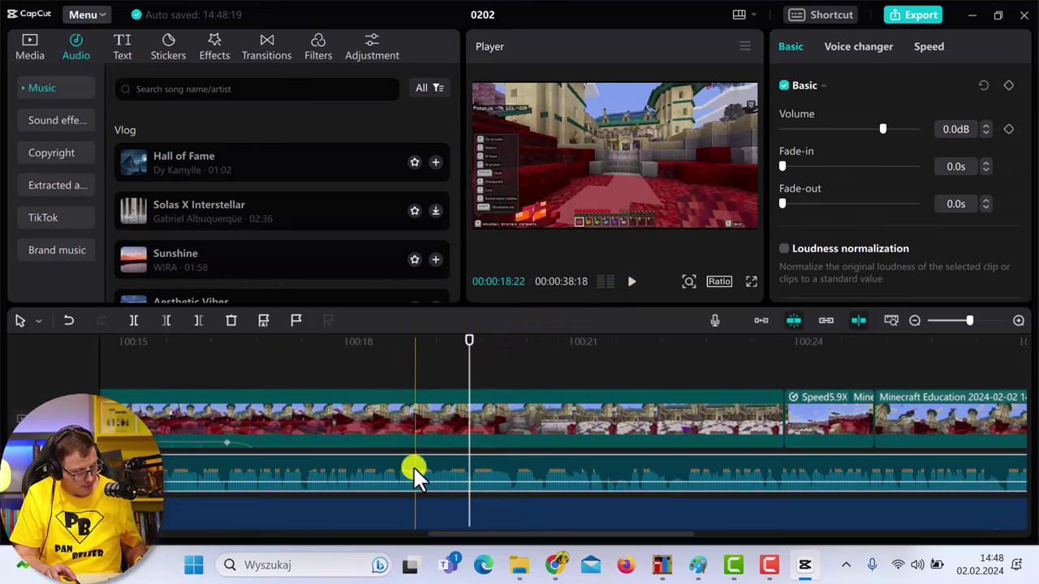
# Step: Cut the voiceover with the blade tool near 19 seconds and replay the section around it
pyautogui.press('b')
pyautogui.click(470, 471)
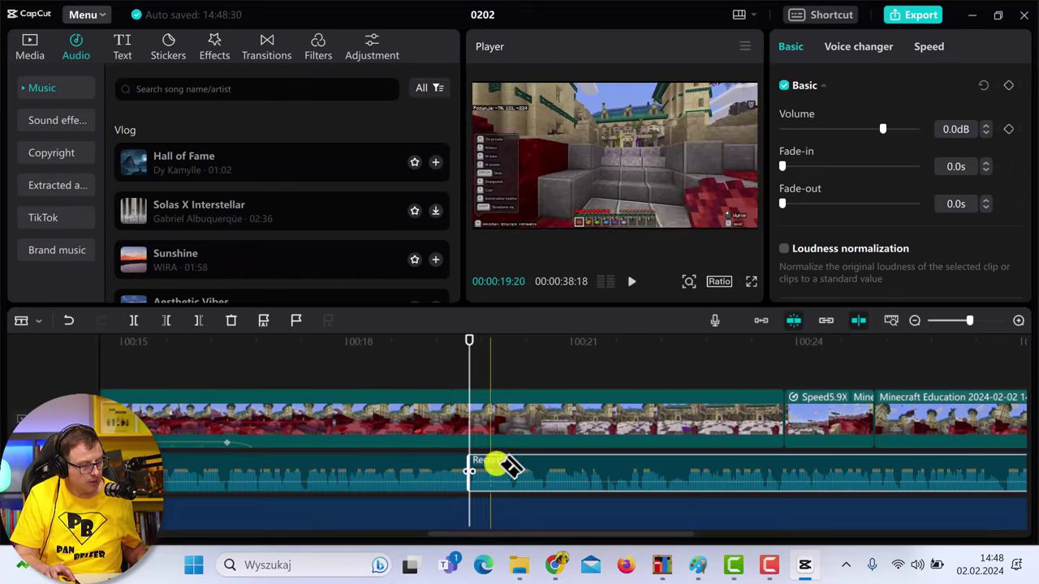
pyautogui.click(632, 282)
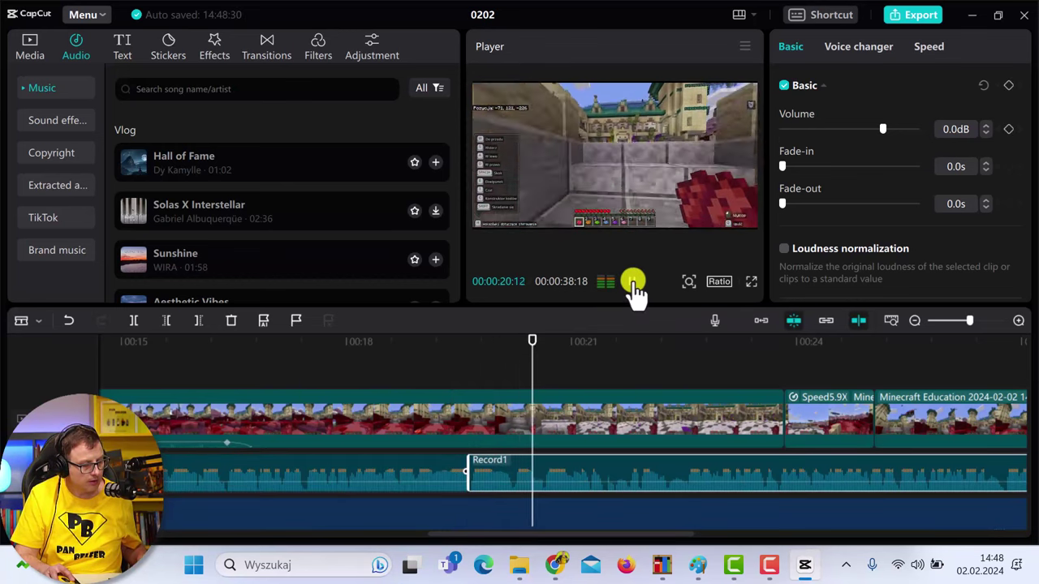
pyautogui.click(631, 283)
pyautogui.click(631, 282)
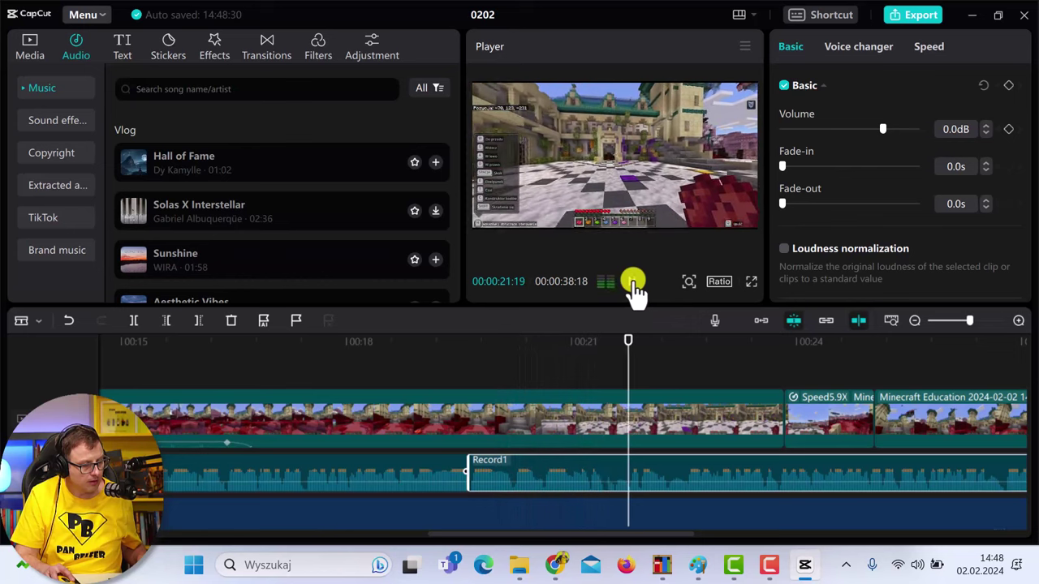
pyautogui.click(631, 283)
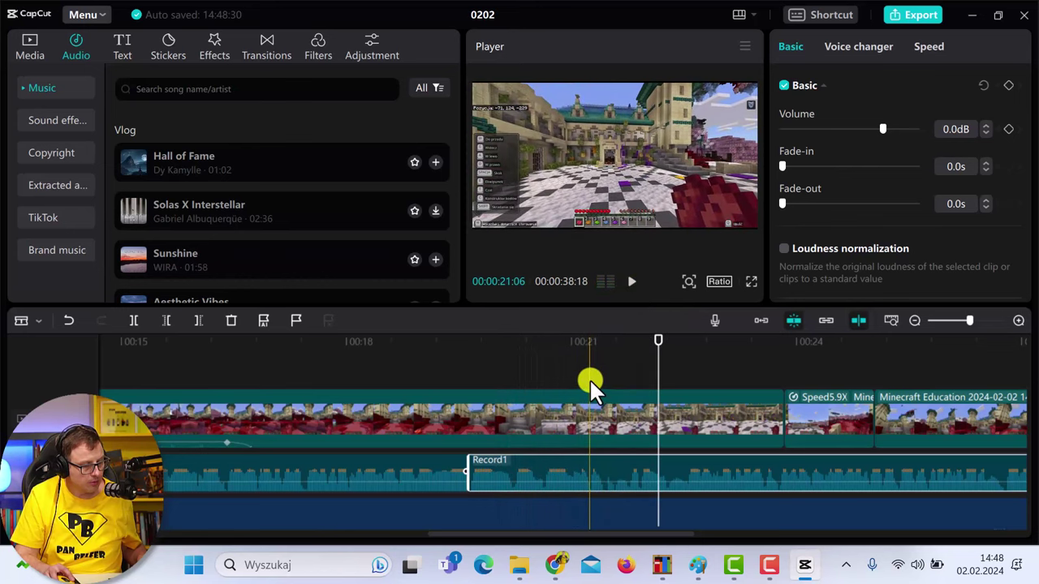
pyautogui.moveTo(657, 344); pyautogui.dragTo(590, 333)
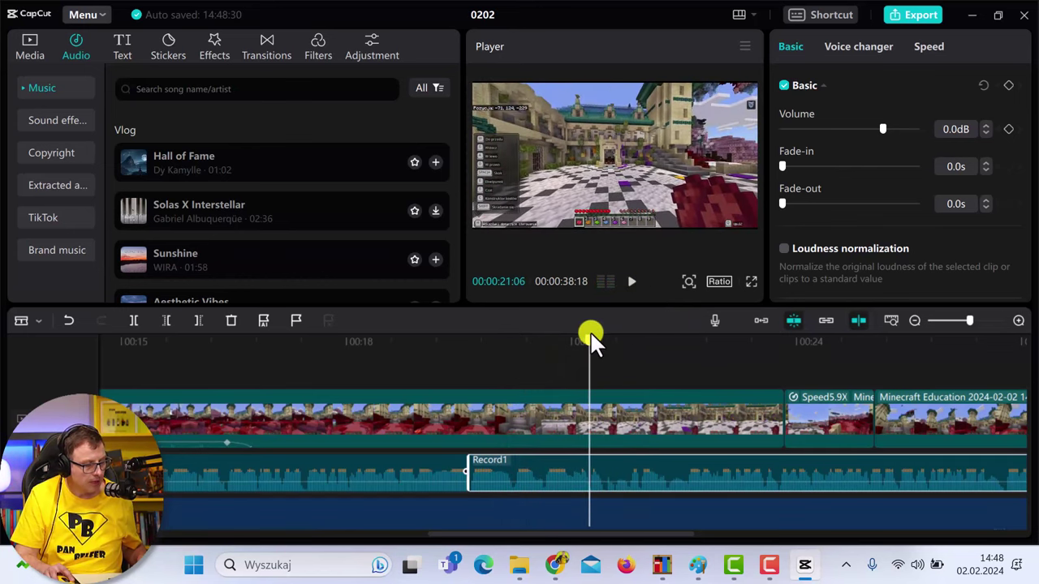
pyautogui.click(633, 282)
pyautogui.moveTo(625, 341); pyautogui.dragTo(570, 330)
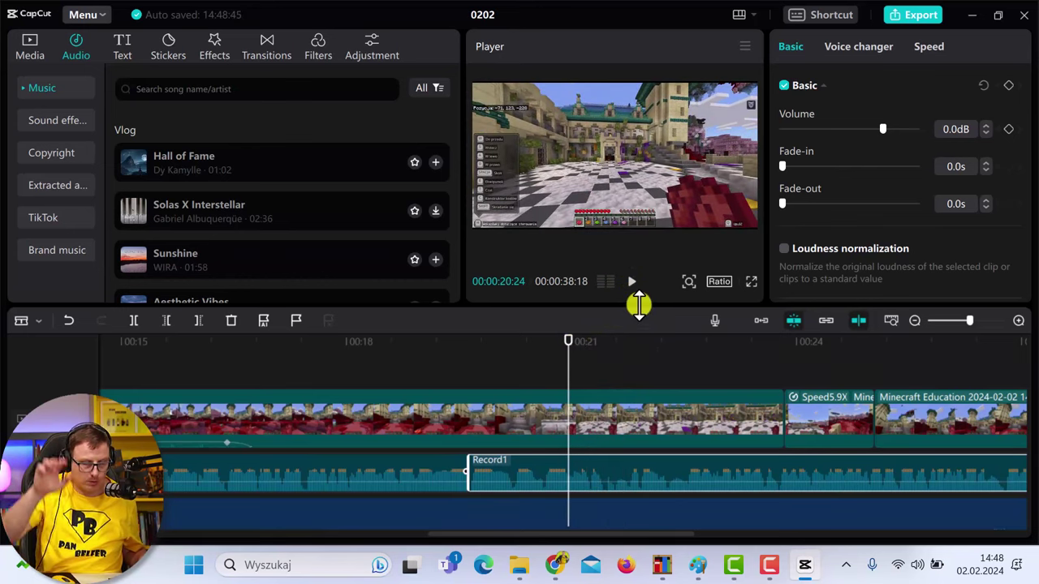
pyautogui.click(635, 284)
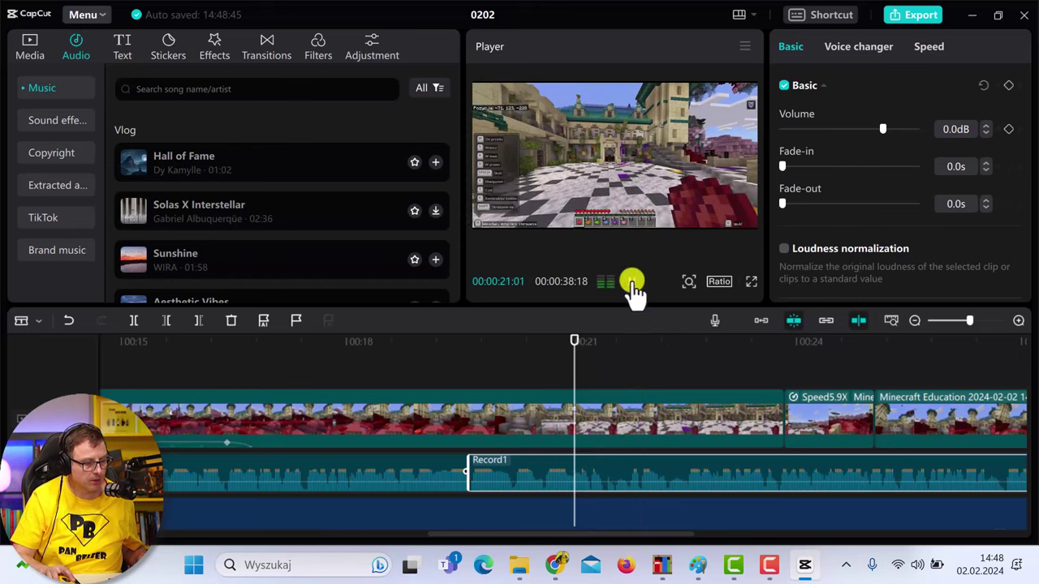
pyautogui.moveTo(608, 339); pyautogui.dragTo(572, 341)
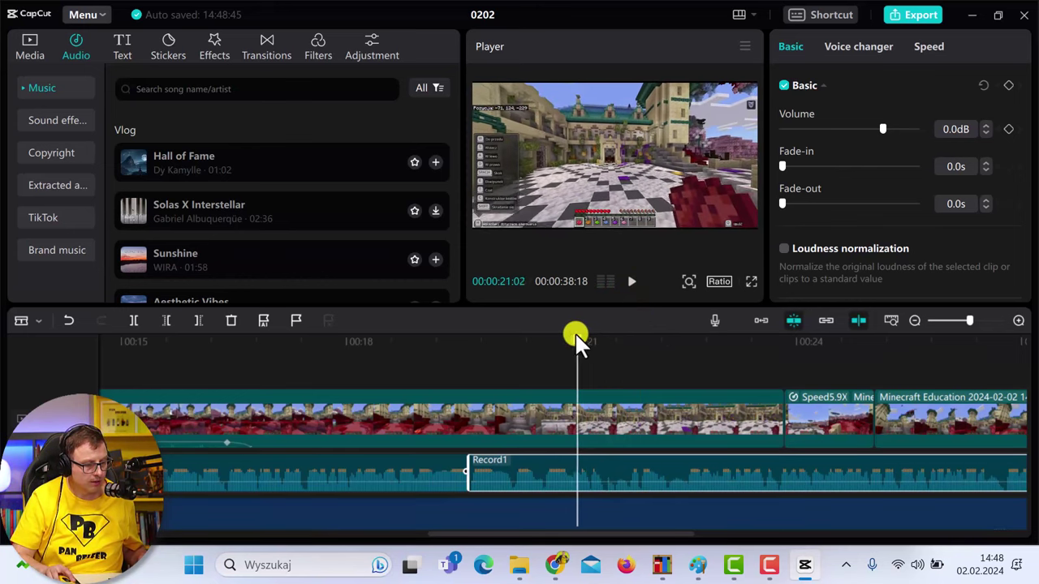
# Step: Split Record1 at 21:03, delete the left piece, and slide the rest left
pyautogui.click(577, 471)
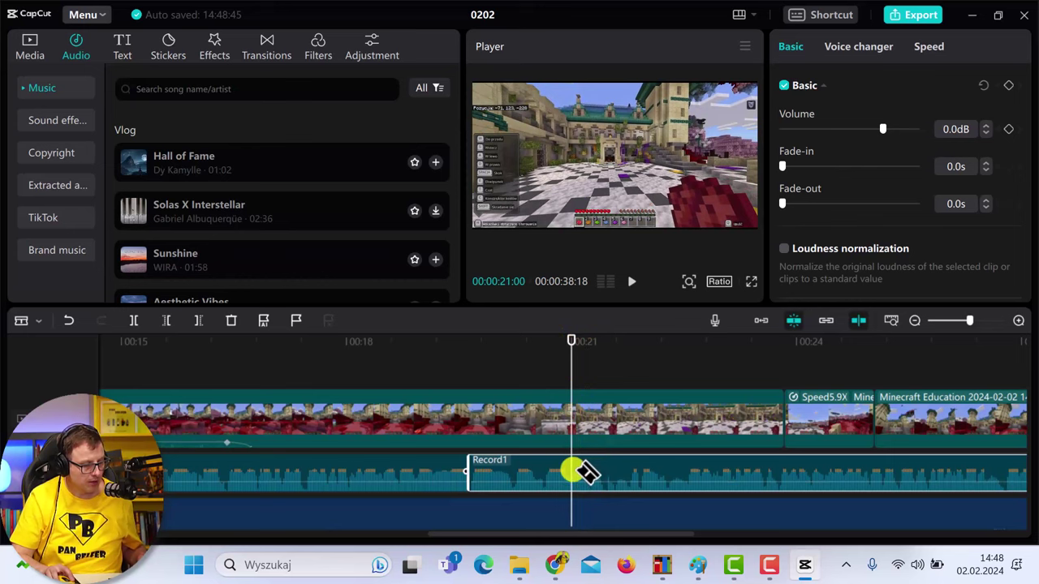
pyautogui.hotkey('ctrl', 'b')
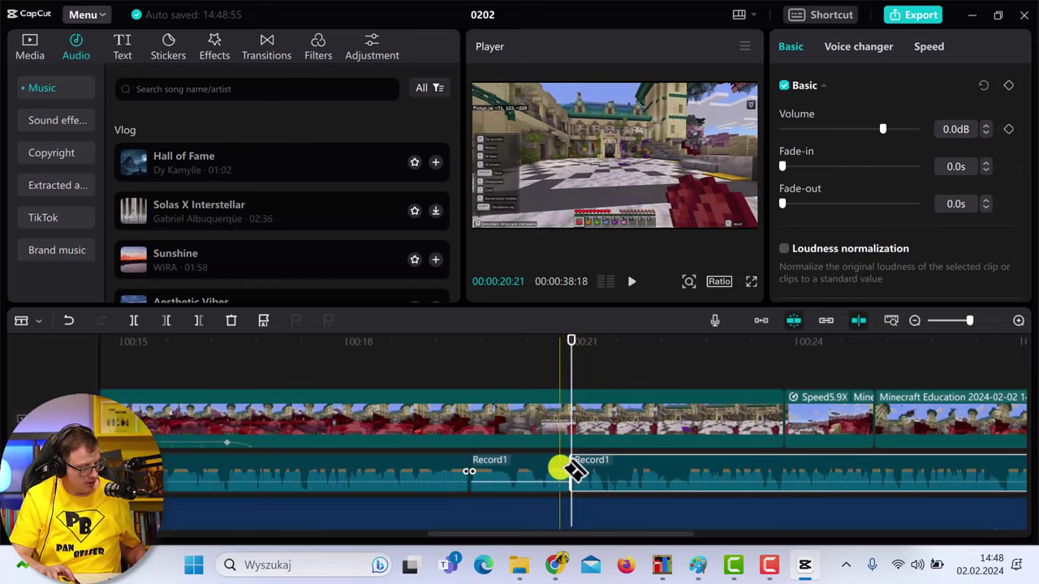
pyautogui.click(554, 472)
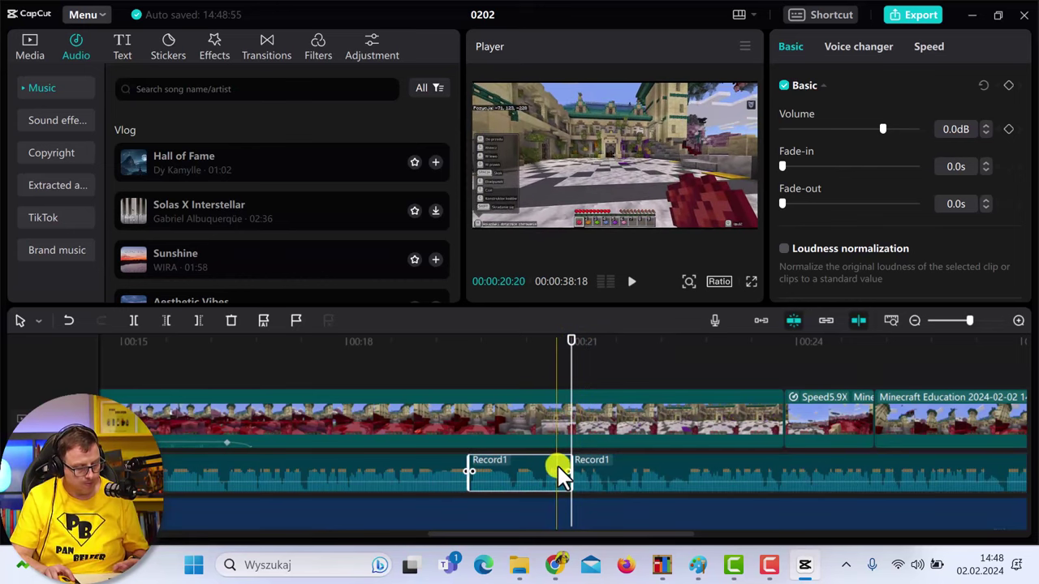
pyautogui.press('Delete')
pyautogui.moveTo(622, 475); pyautogui.dragTo(523, 475)
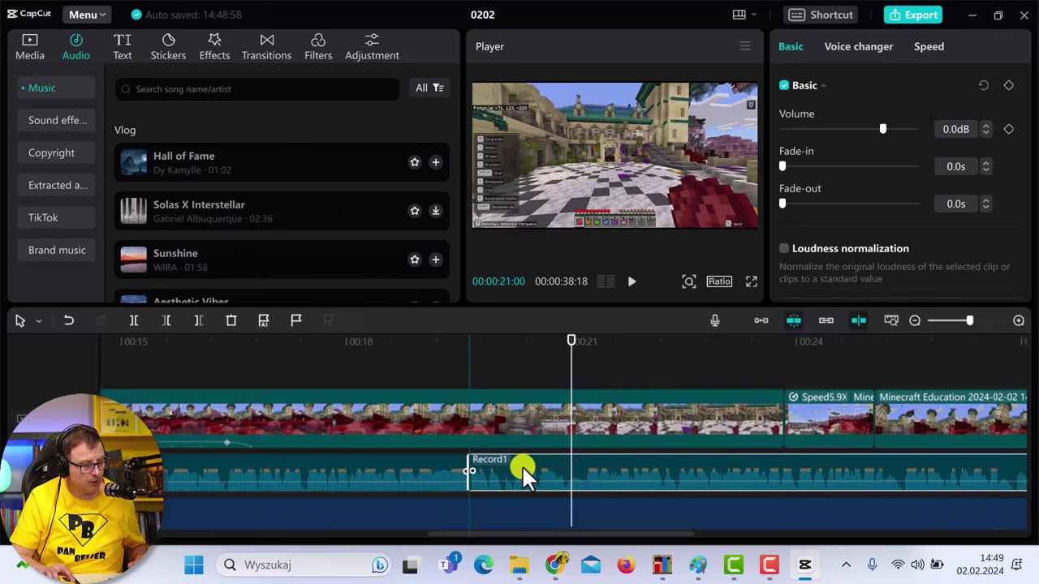
# Step: Play back from 18:24 to check the edit, then zoom the timeline out
pyautogui.click(418, 352)
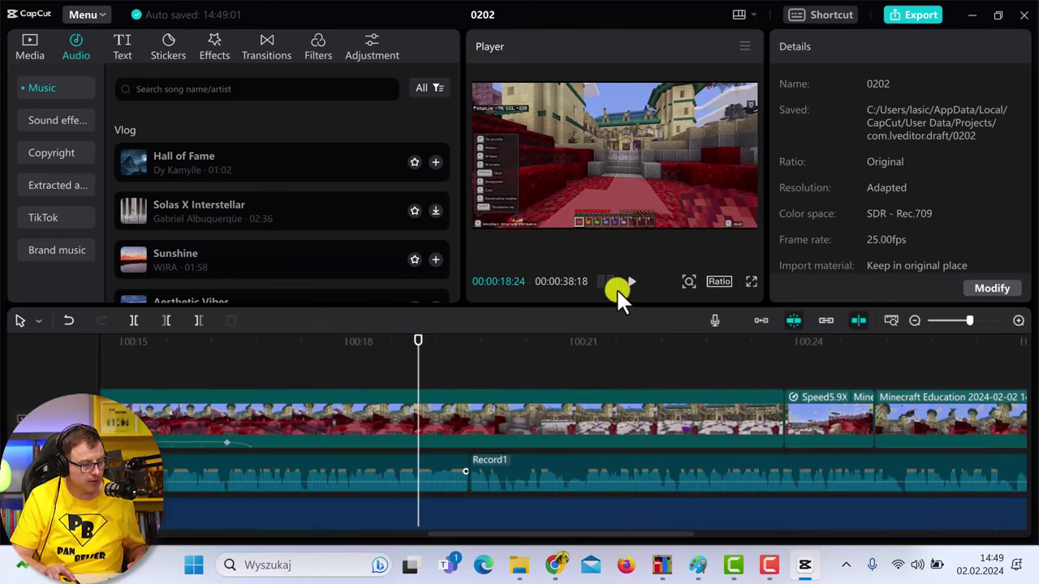
pyautogui.click(631, 283)
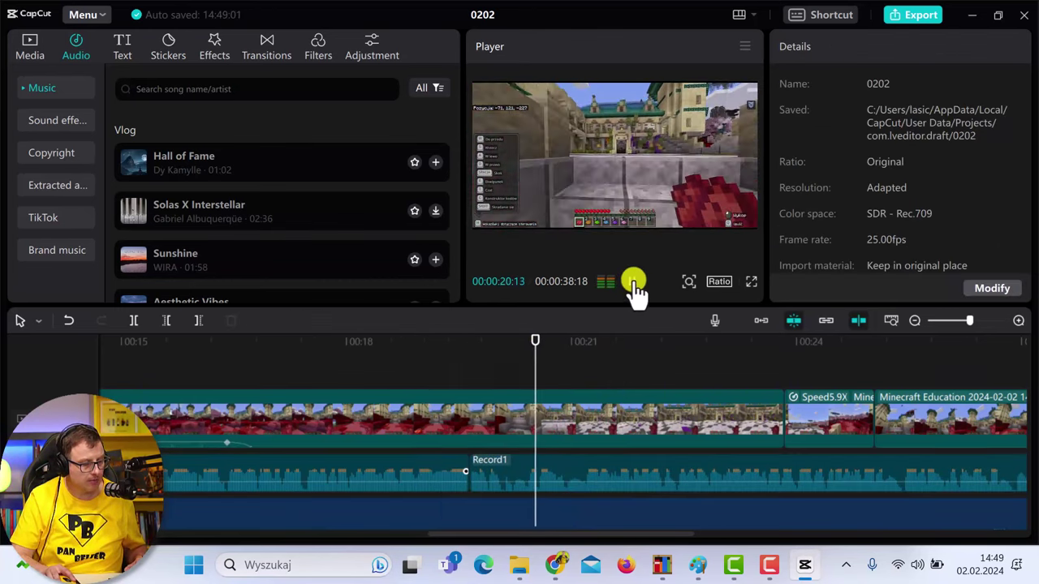
pyautogui.click(636, 284)
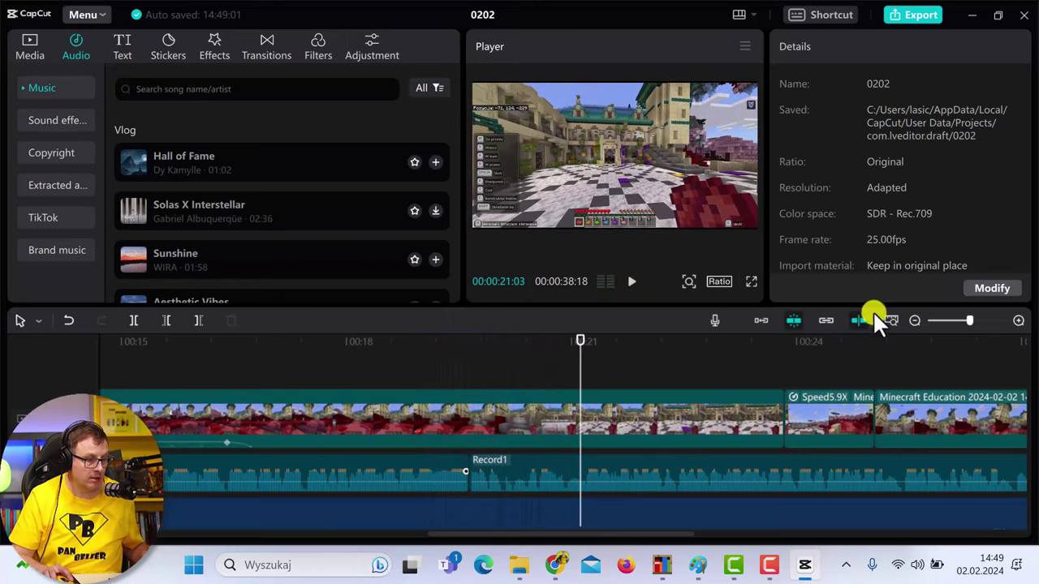
pyautogui.moveTo(965, 320); pyautogui.dragTo(941, 321)
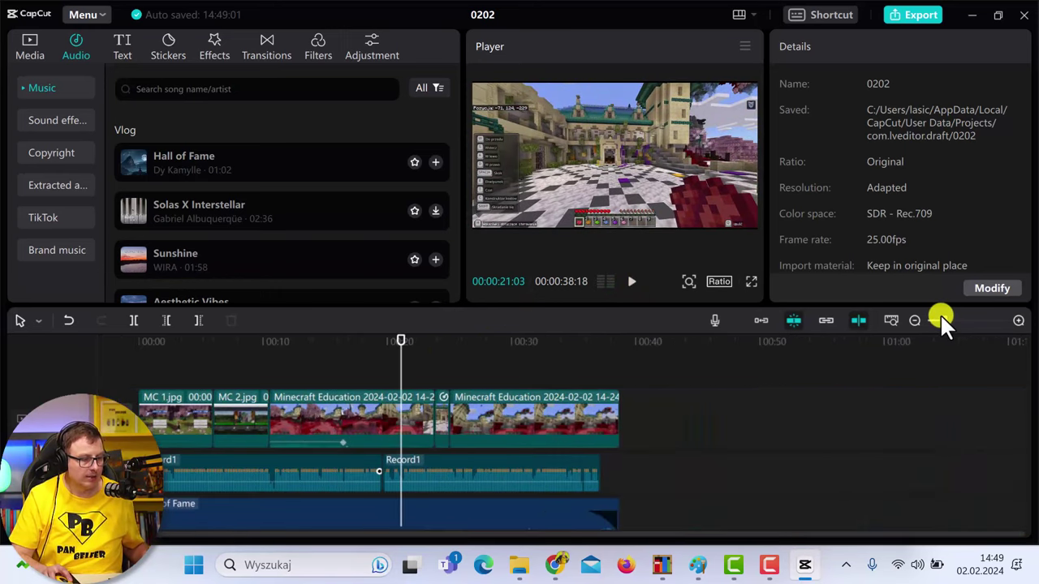
# Step: Play the project back from 21:03, then select the 0202 title to rename it EduKleks
pyautogui.click(633, 289)
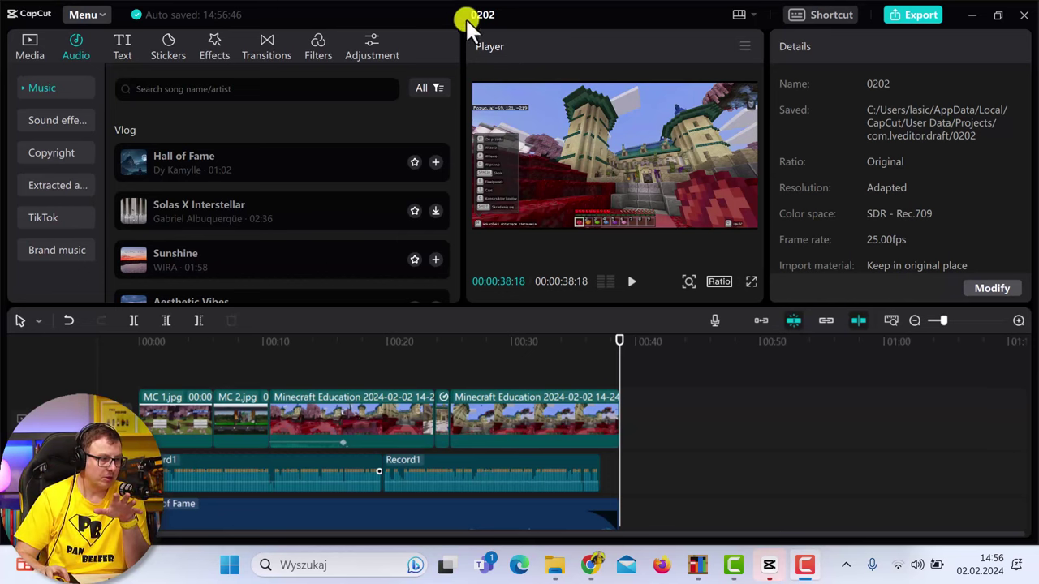
pyautogui.click(485, 15)
pyautogui.write('EduKleks')
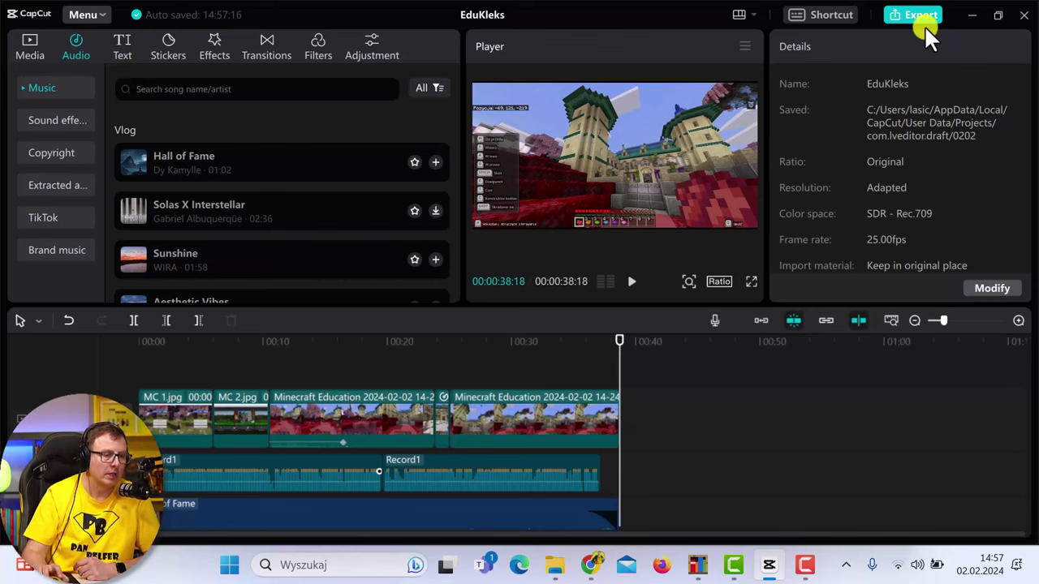
# Step: Point the export destination to the Warsztarty EDUKleks folder and export the 1080p H.264 mp4
pyautogui.click(913, 17)
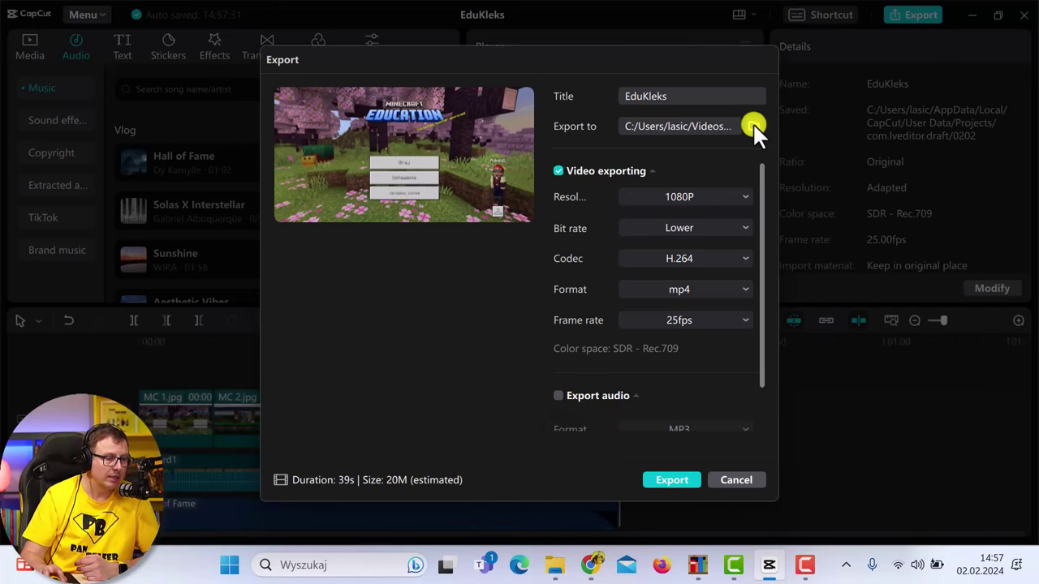
pyautogui.click(663, 128)
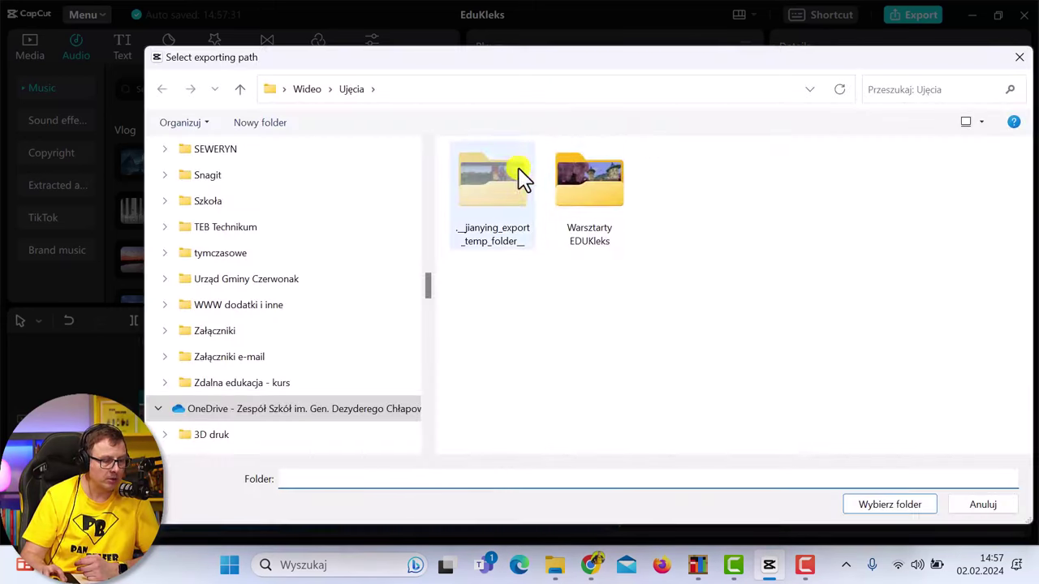
pyautogui.doubleClick(602, 202)
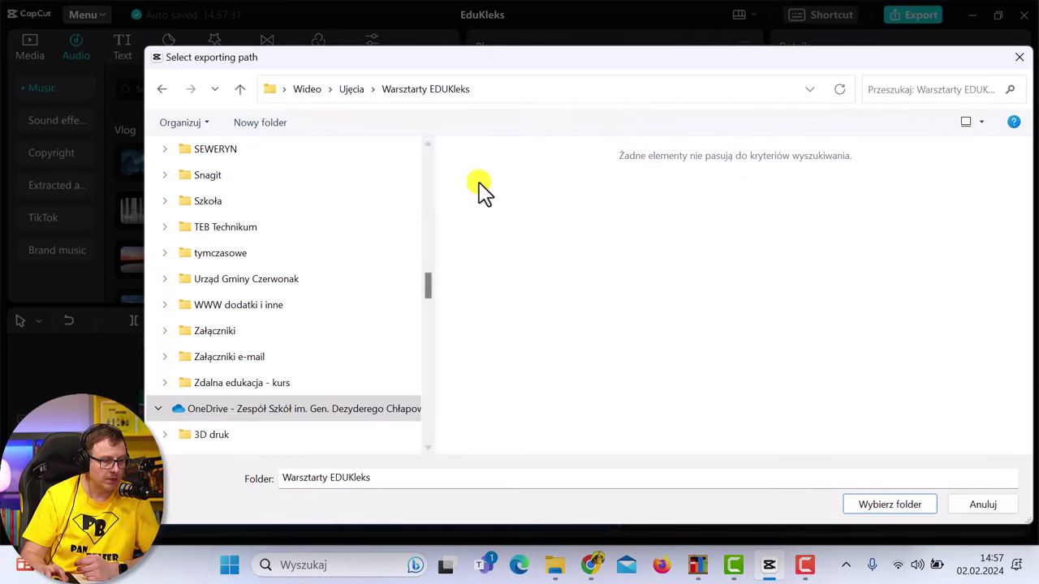
pyautogui.click(892, 505)
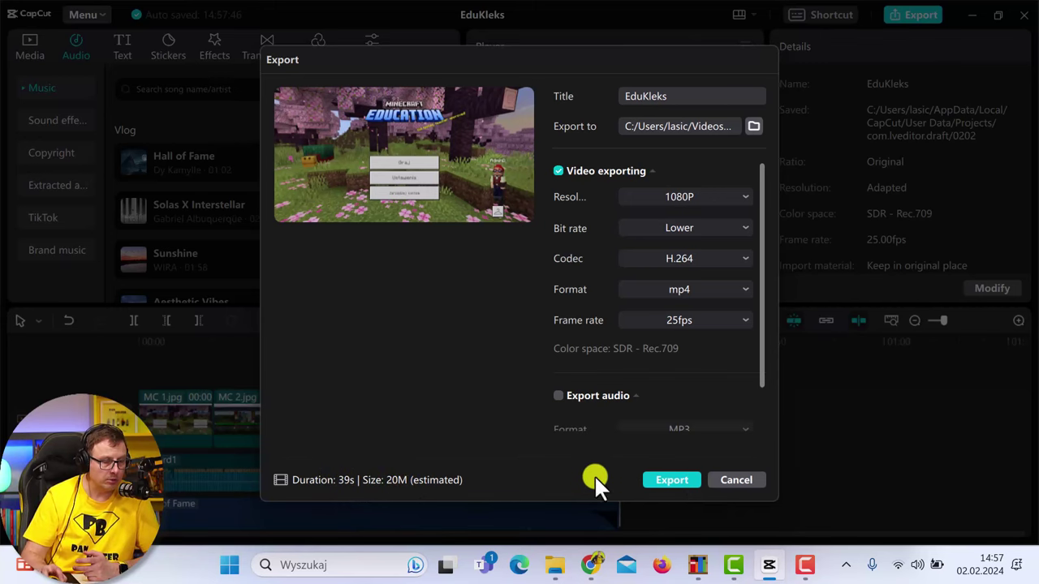
pyautogui.click(676, 480)
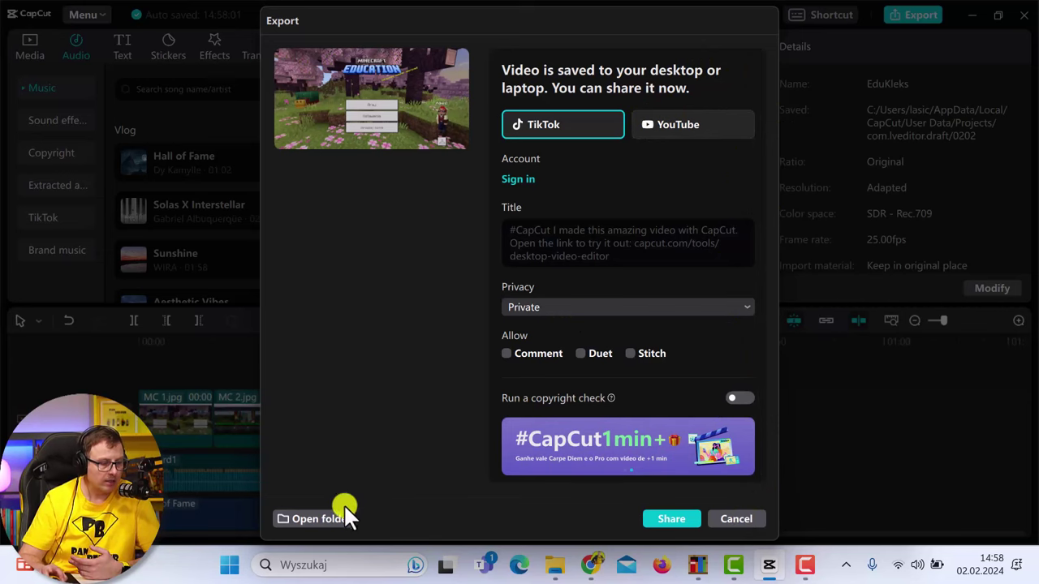
# Step: Open the export folder and launch EduKleks.mp4 from Warsztarty EDUKleks for playback
pyautogui.click(612, 251)
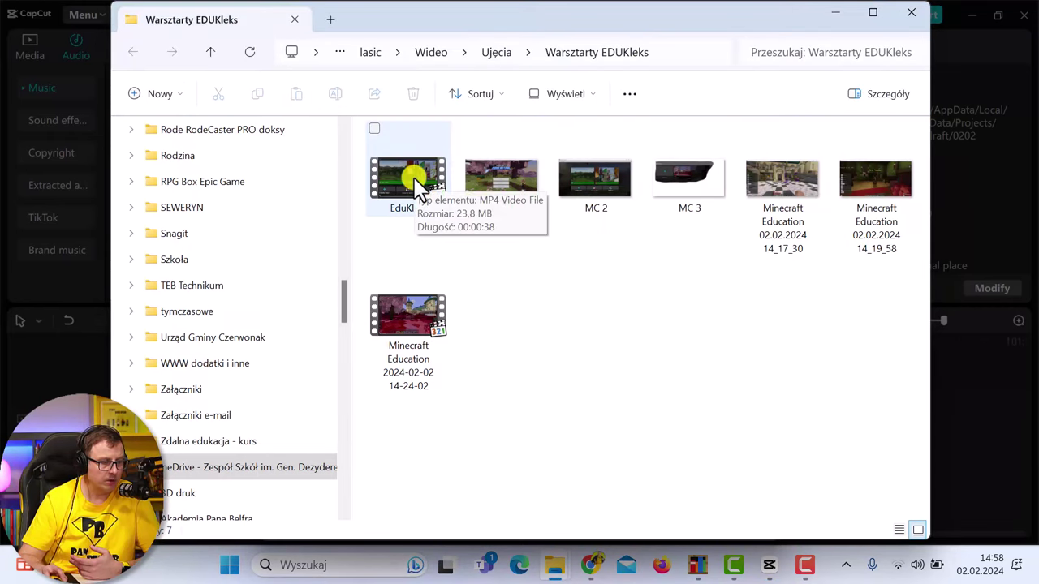
pyautogui.click(416, 188)
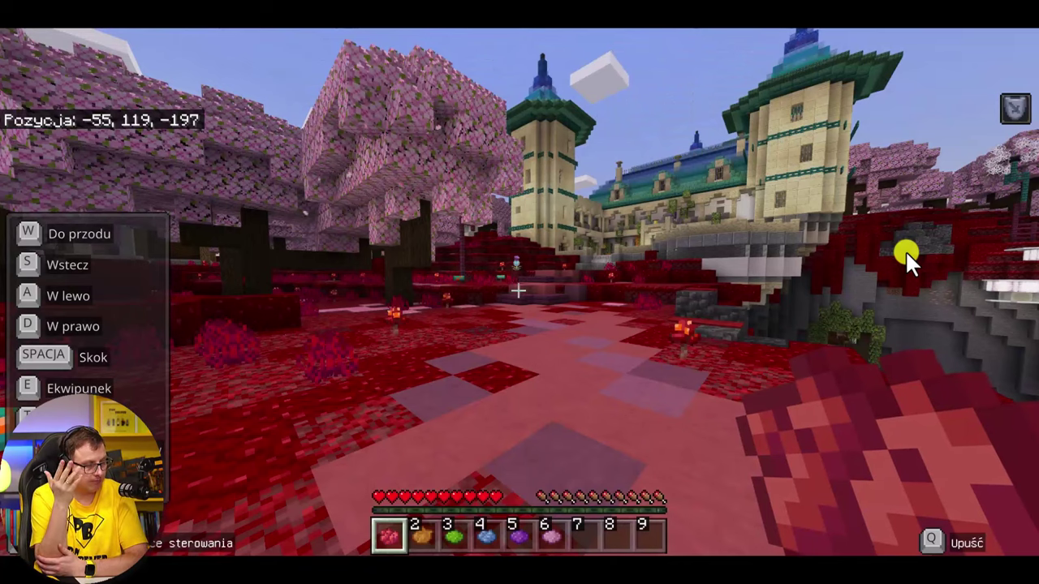
pyautogui.press('w')
pyautogui.press('w')
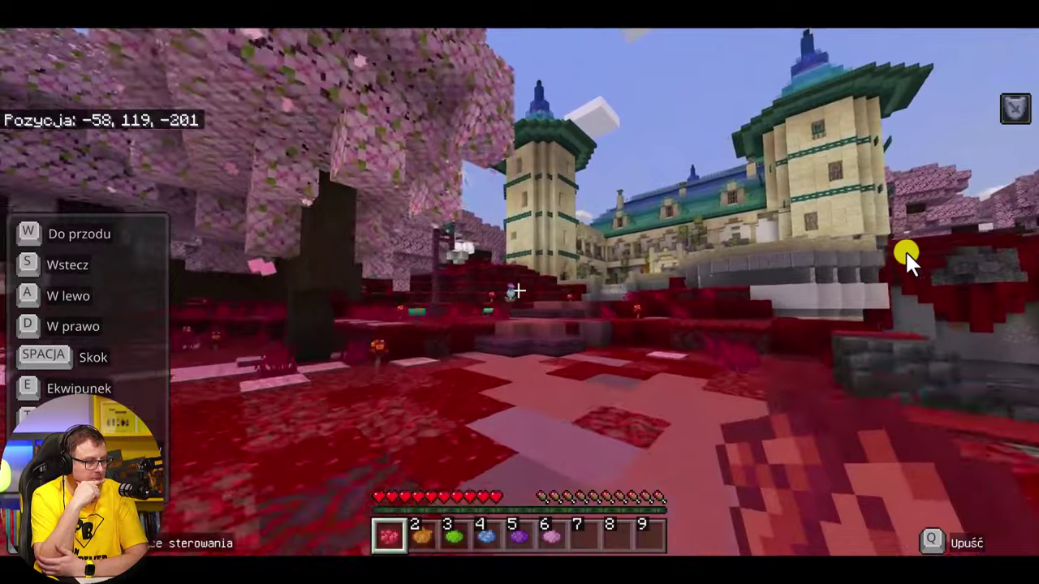
pyautogui.press('w')
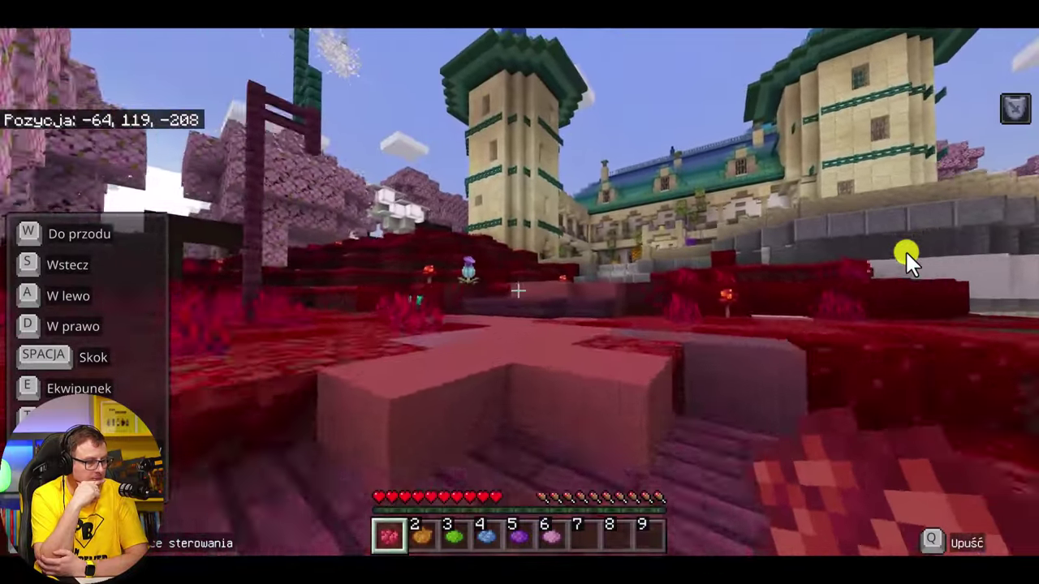
pyautogui.press('w')
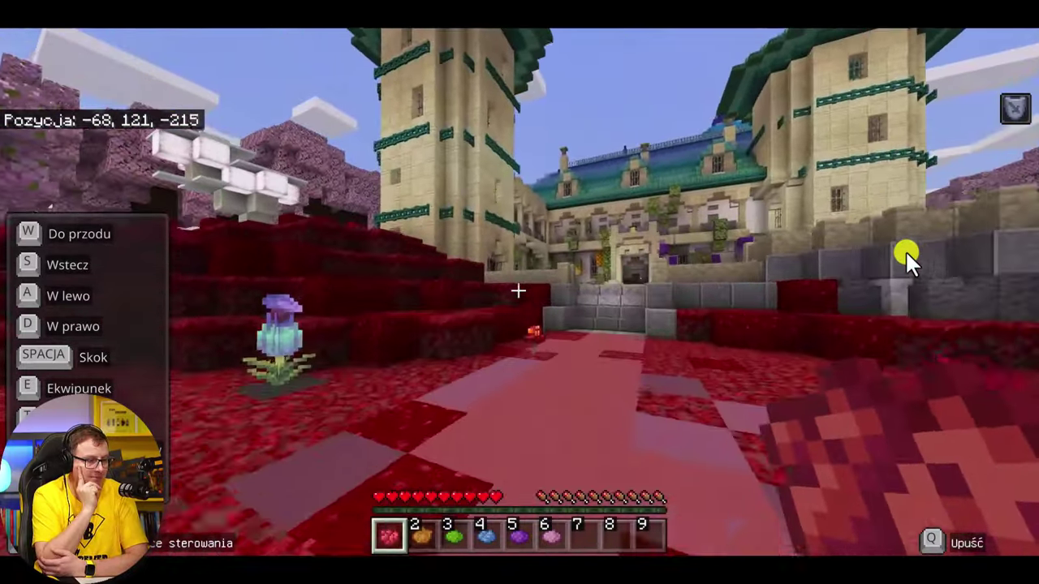
pyautogui.press('w')
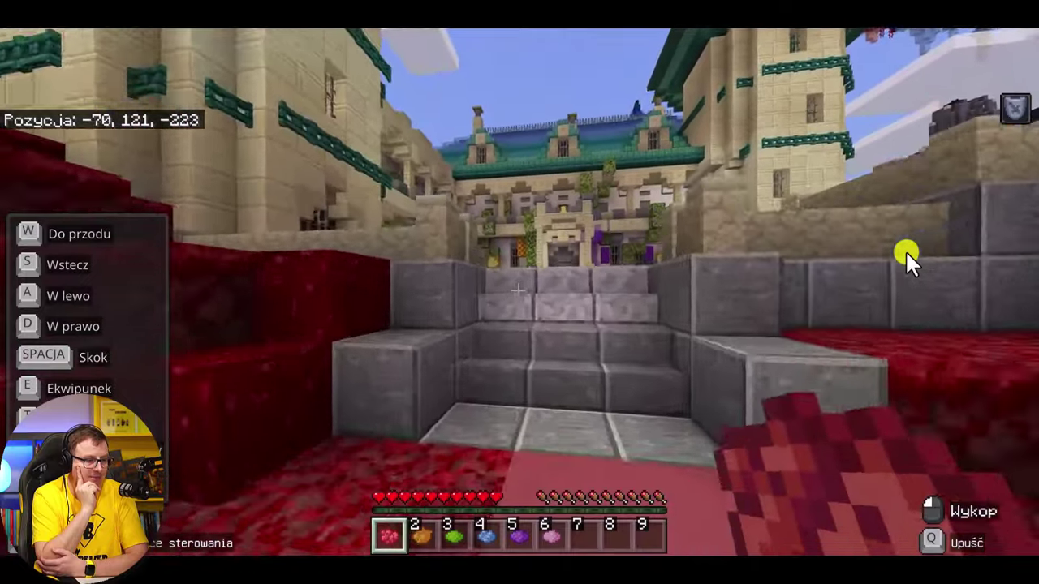
pyautogui.press('w')
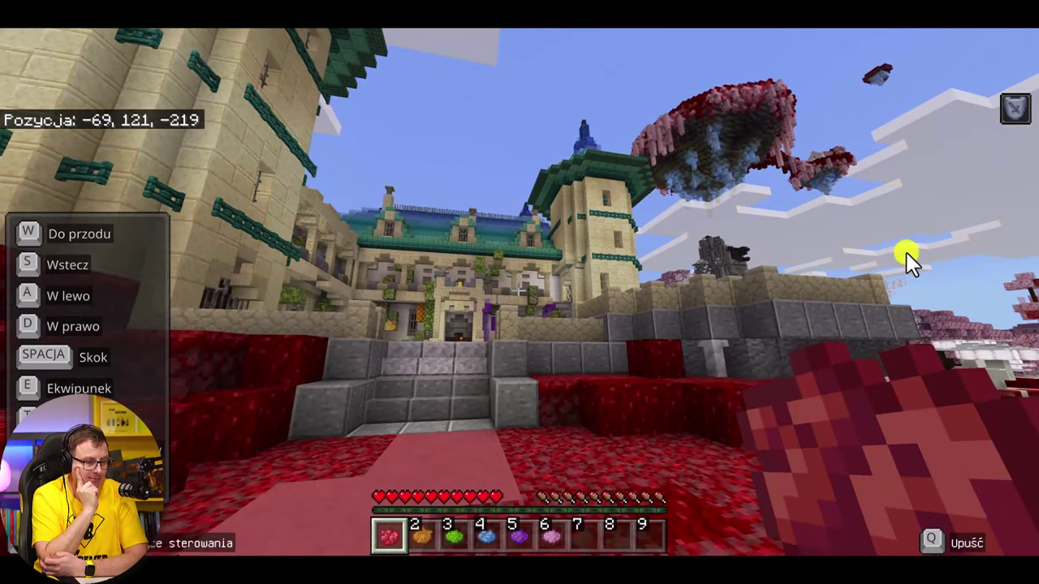
pyautogui.moveTo(909, 258)
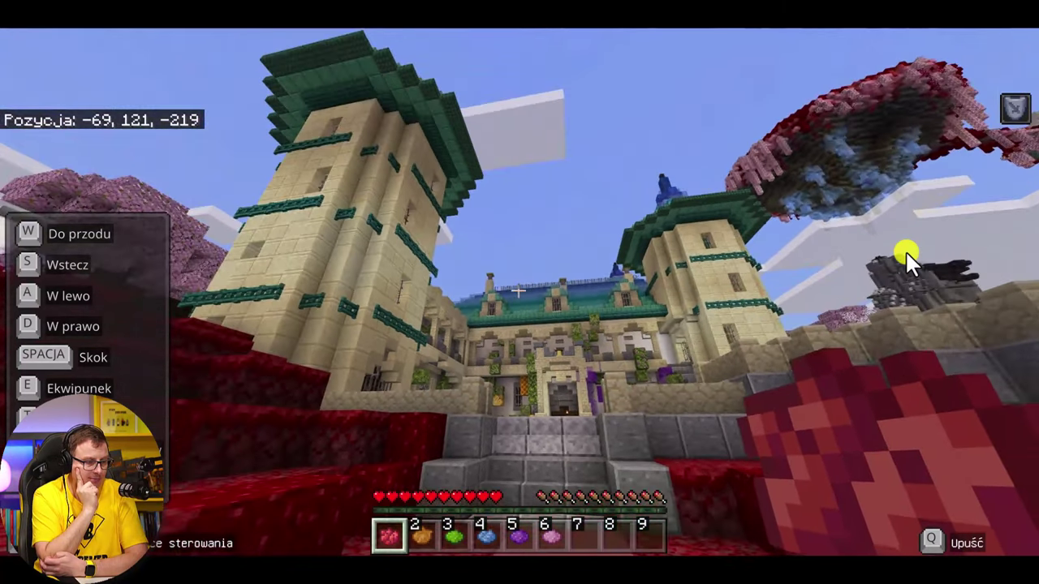